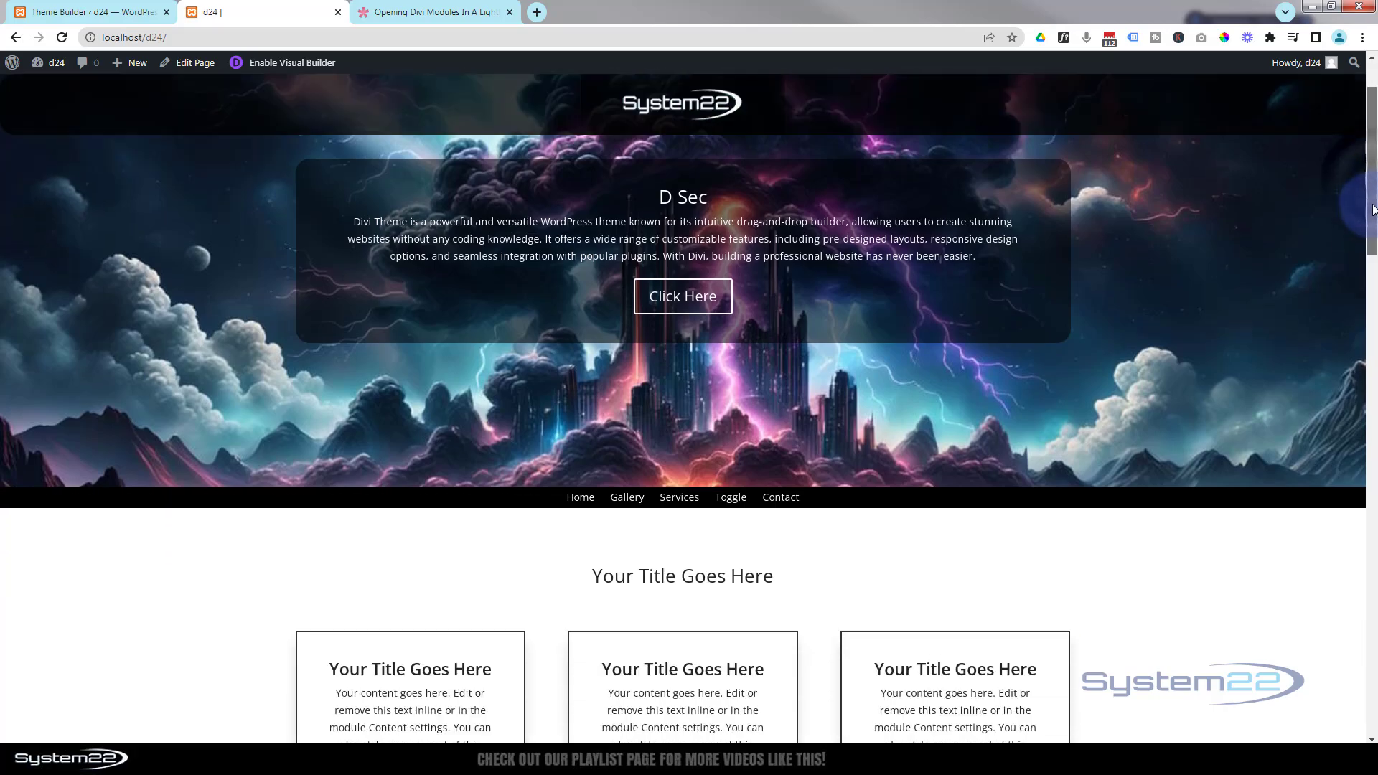
- Open the footer's Click Here lightbox contact form on the home page, then close it
drag(1371, 463, 1375, 721)
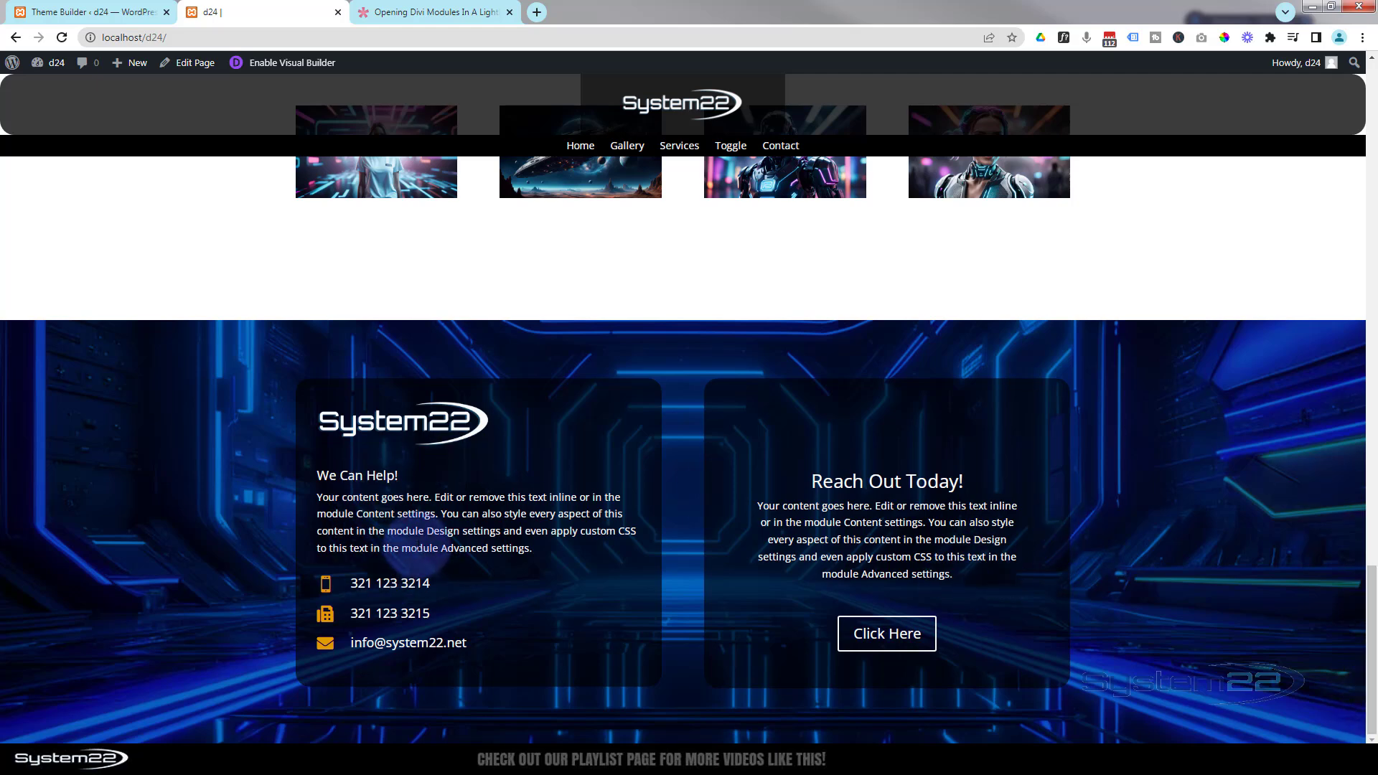
click(896, 639)
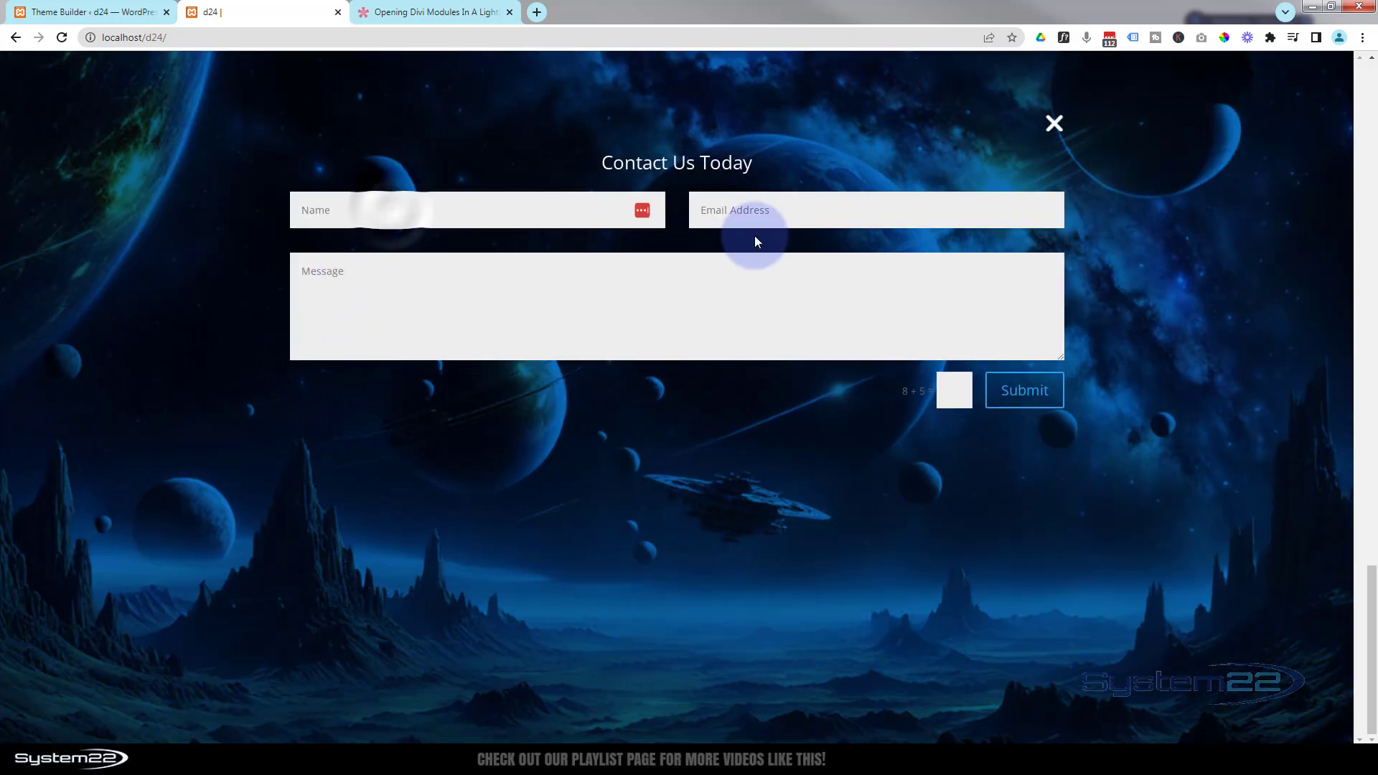
click(758, 205)
click(627, 307)
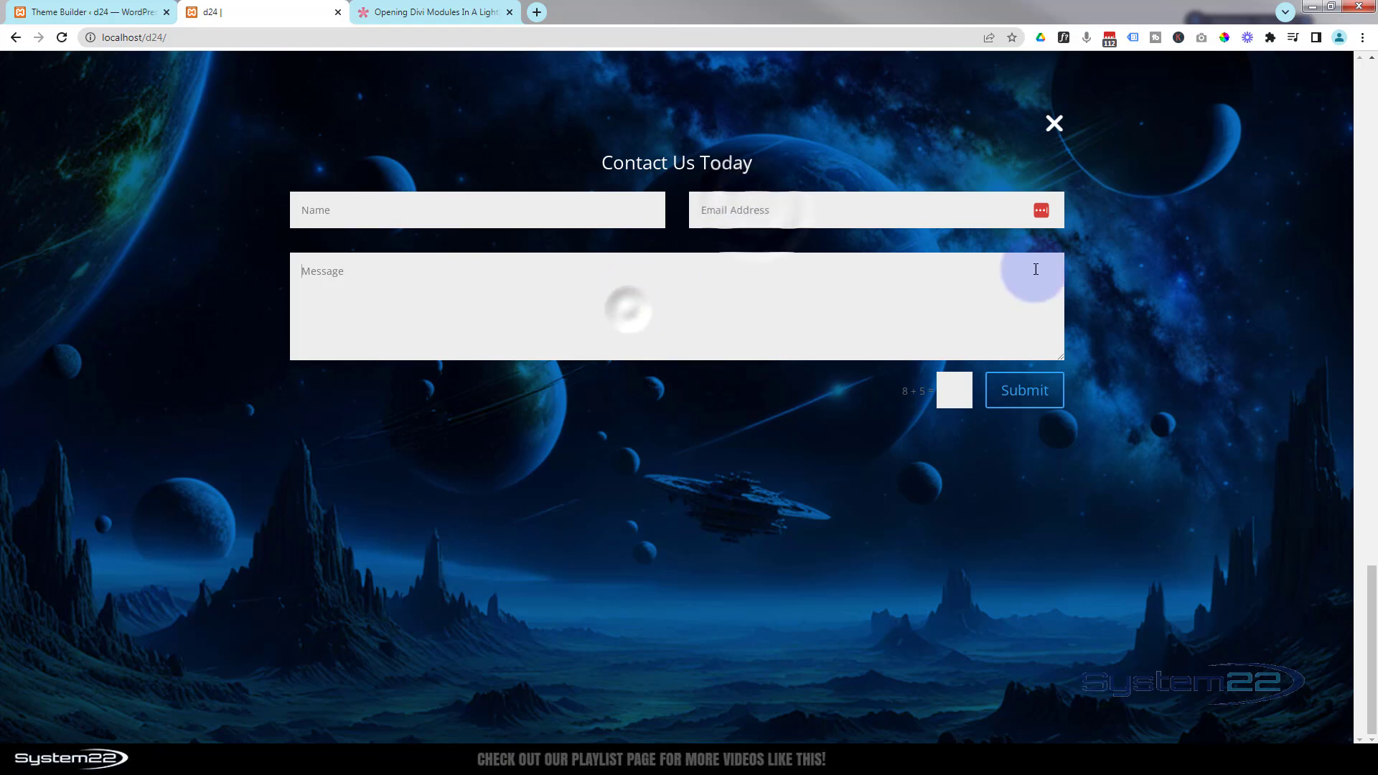
click(1054, 124)
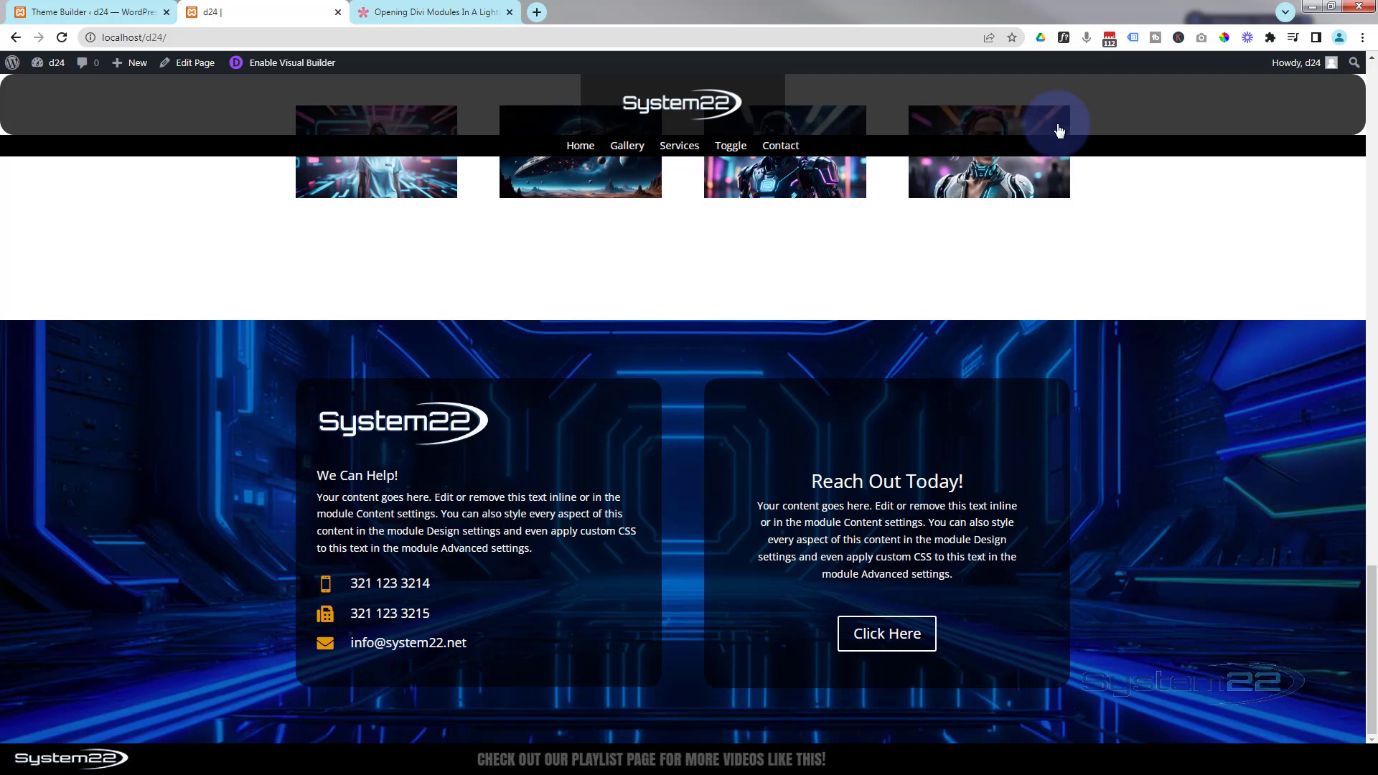
- Go to the Services page and test the footer's Click Here lightbox contact form there
click(620, 150)
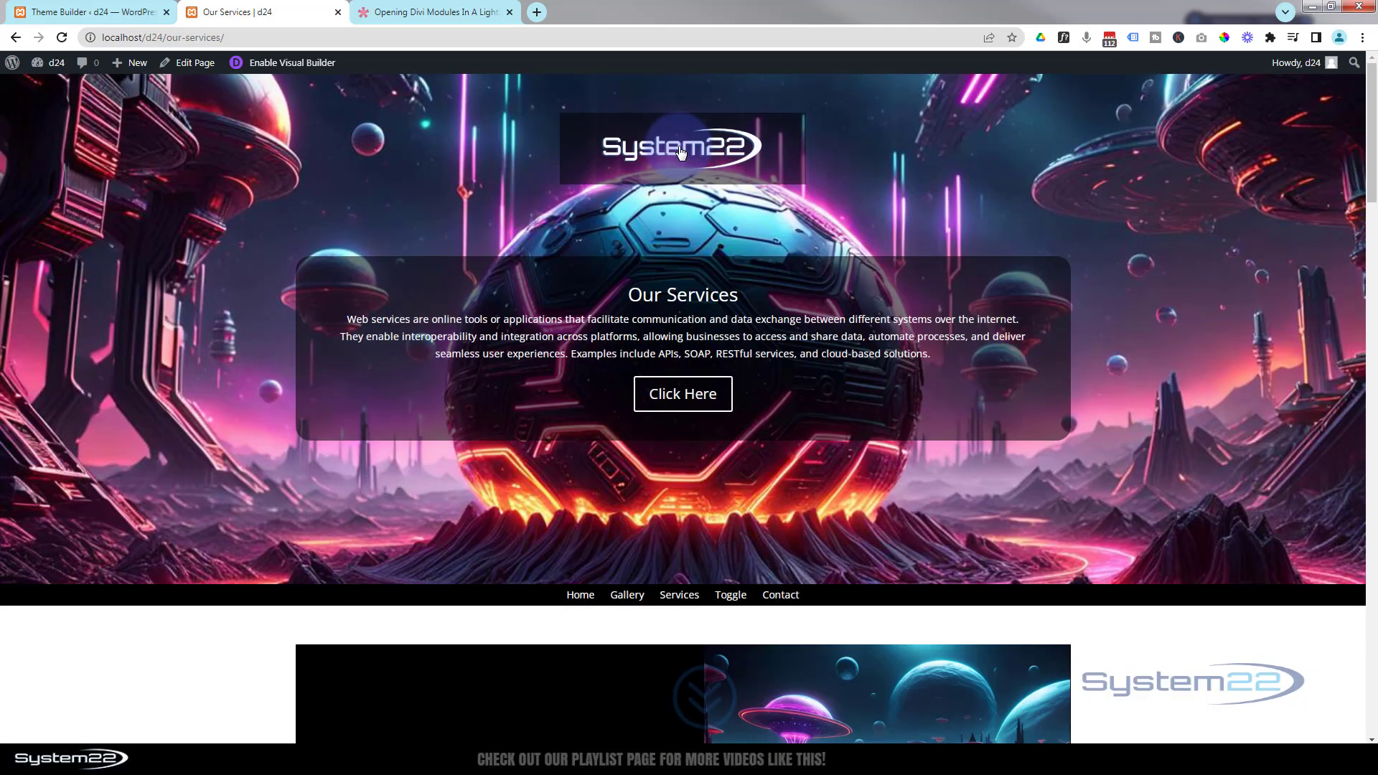
scroll(764, 350, down, 10)
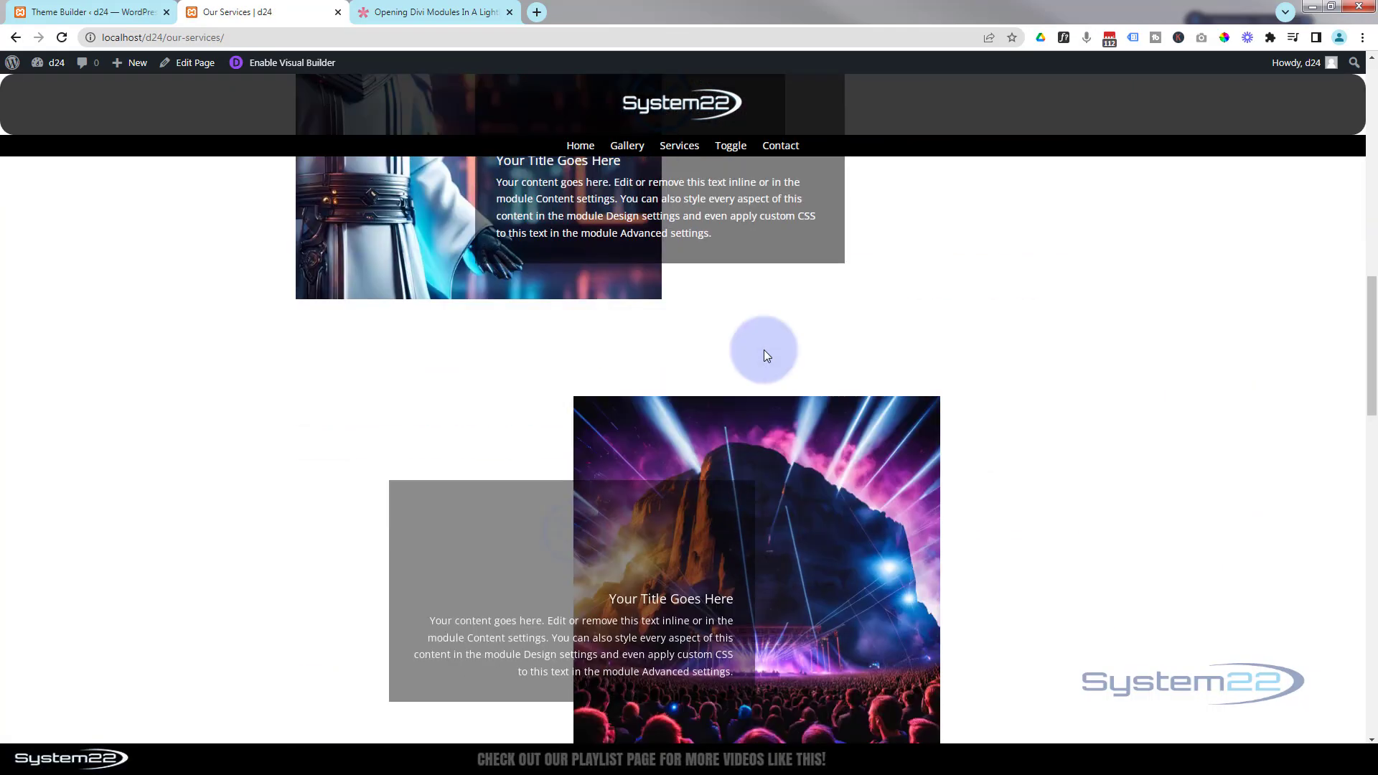
scroll(764, 350, down, 10)
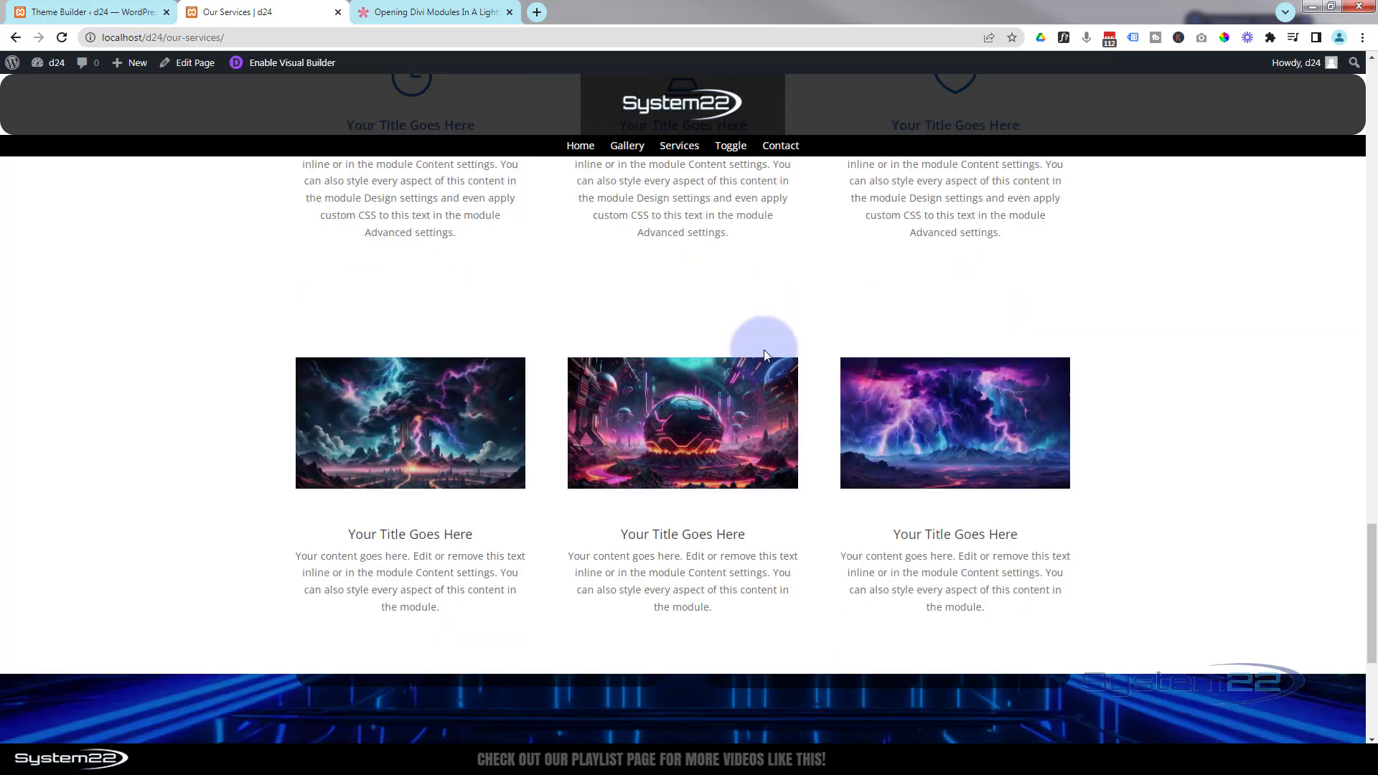
scroll(763, 350, down, 5)
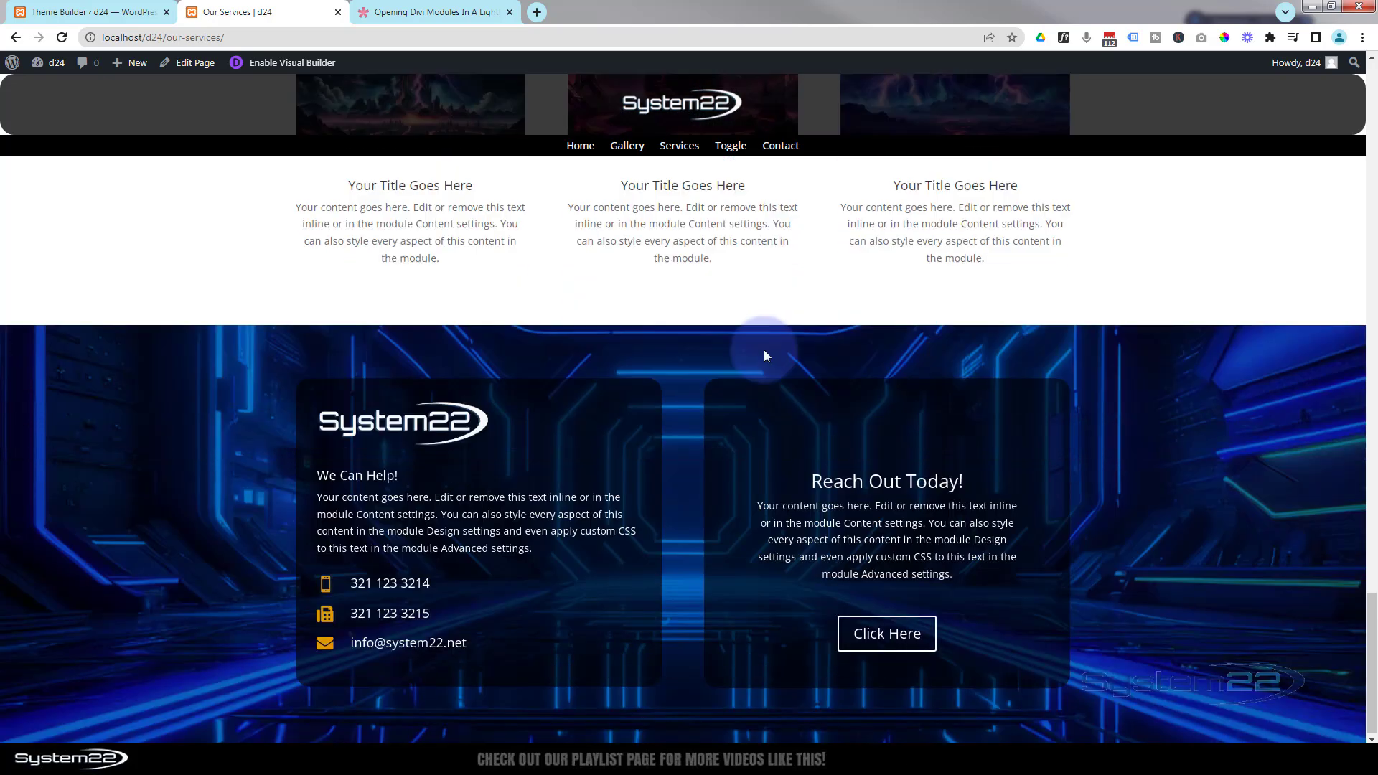
click(863, 638)
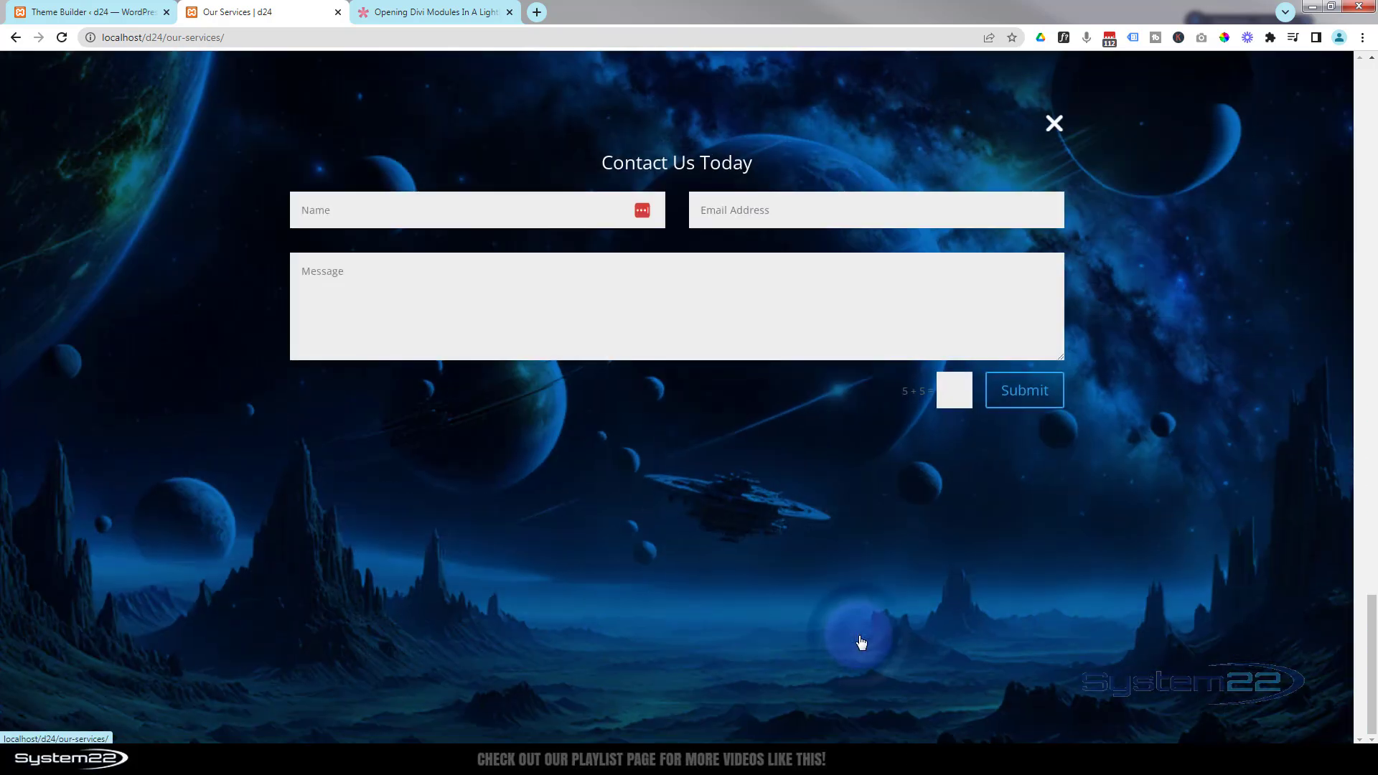
click(1054, 123)
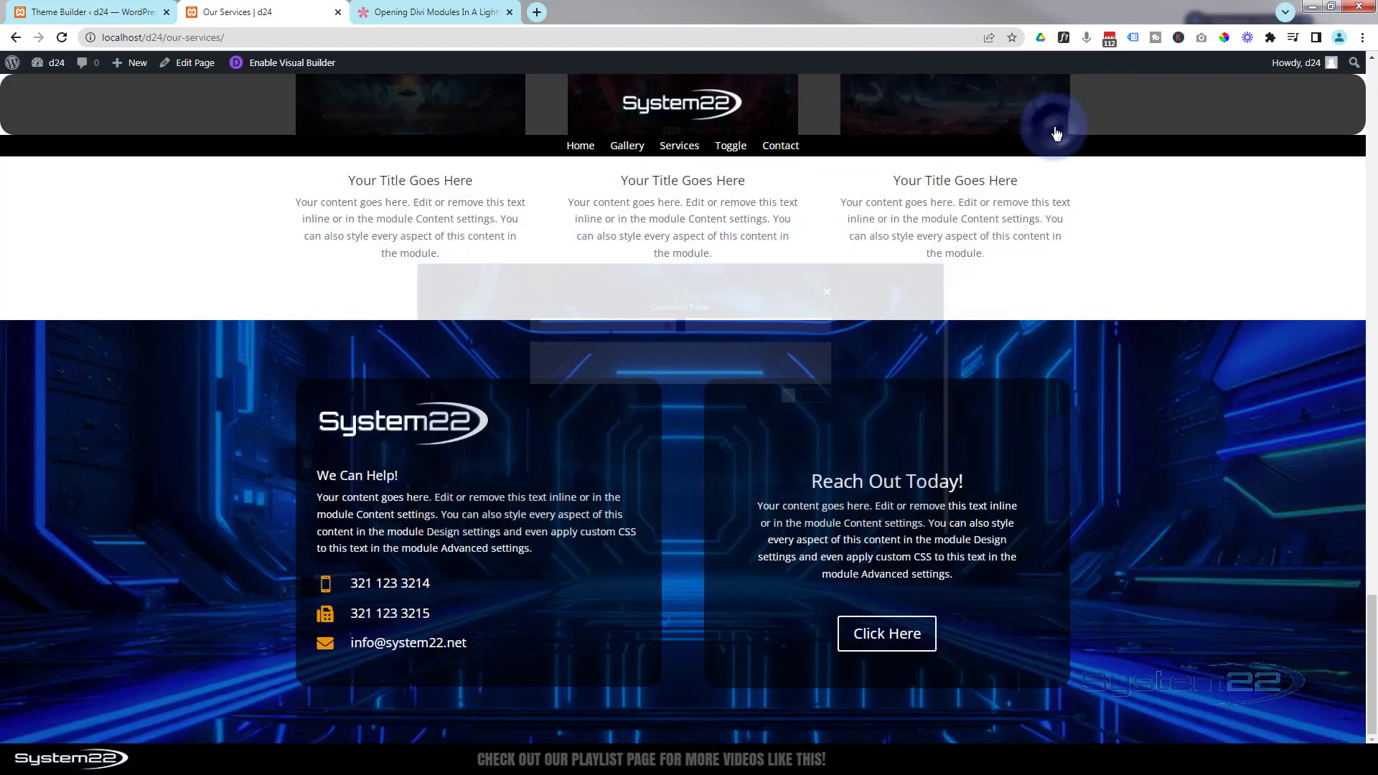
- Review the Elegant Themes help article on opening Divi modules in a lightbox
scroll(745, 286, up, 10)
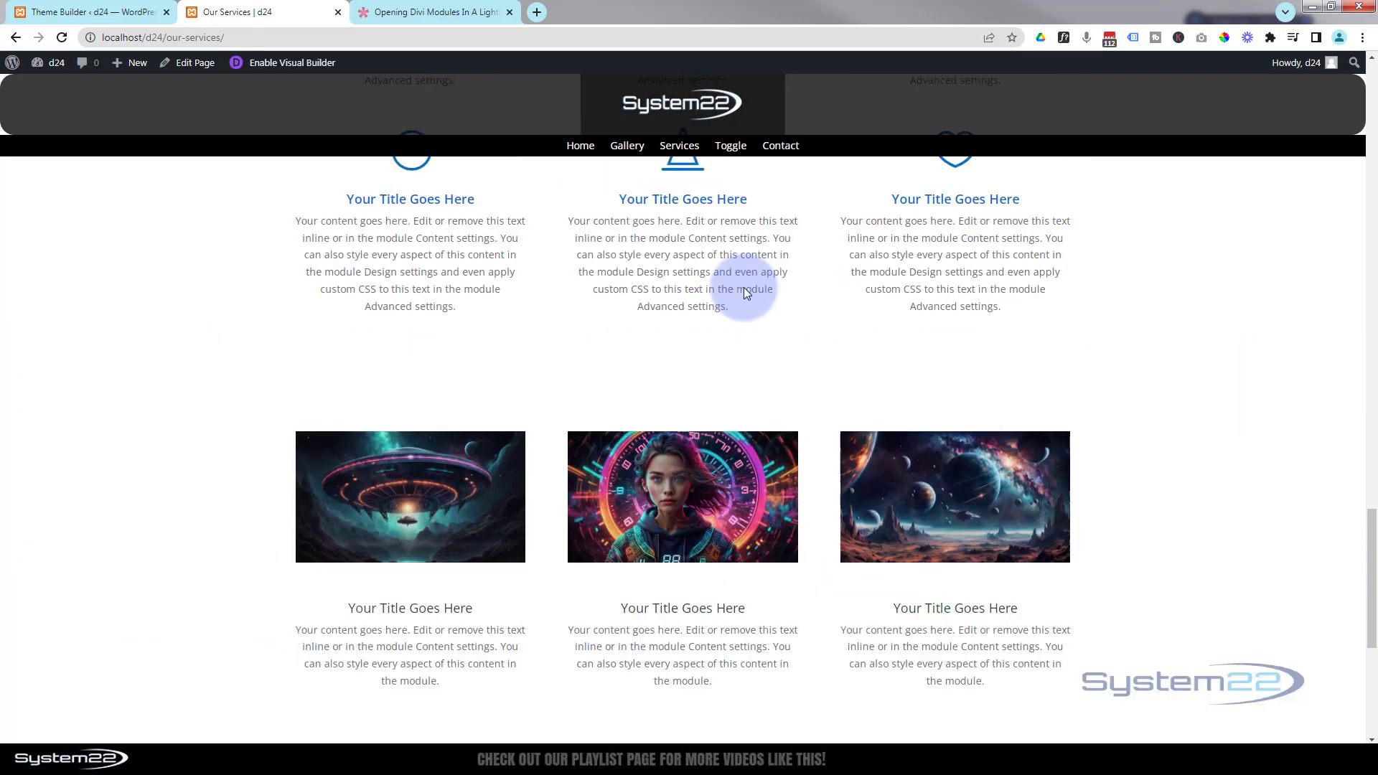
scroll(744, 287, up, 10)
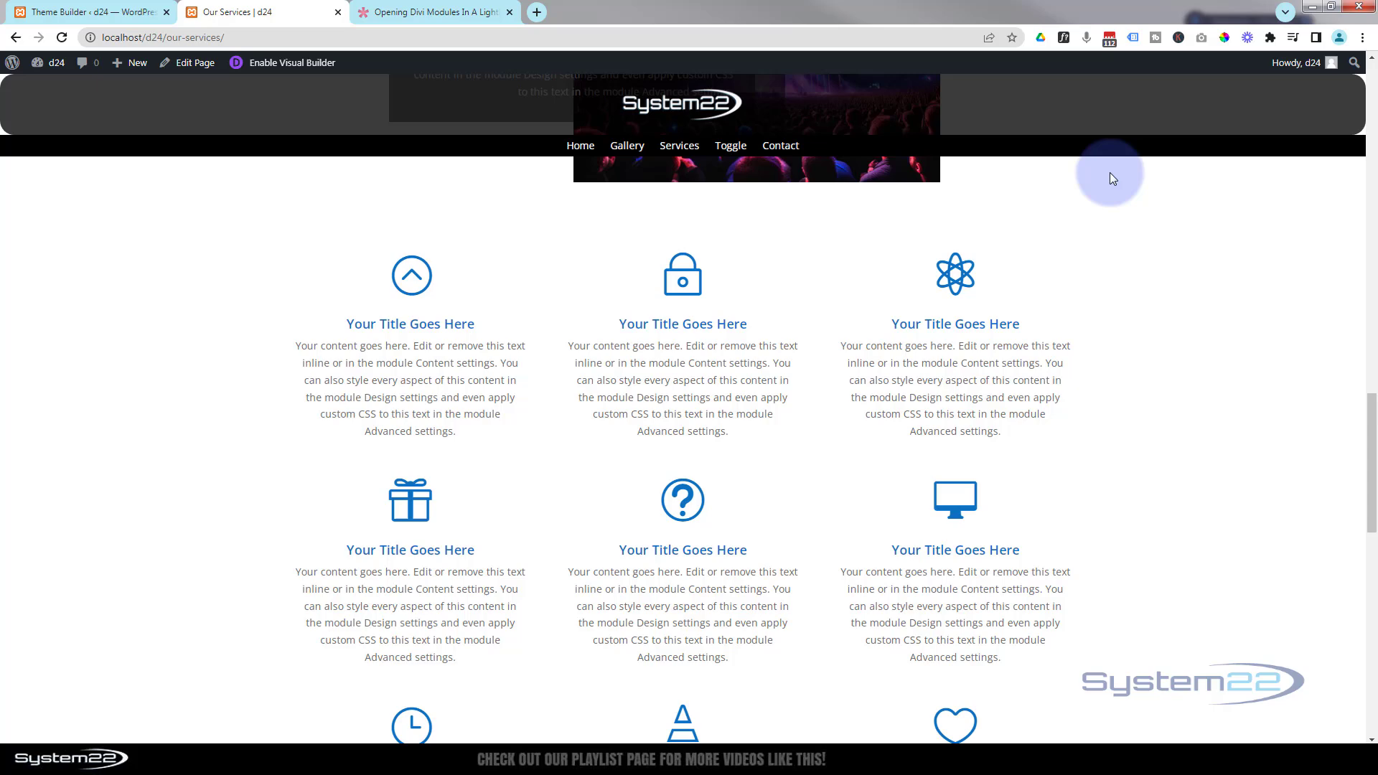
click(1372, 76)
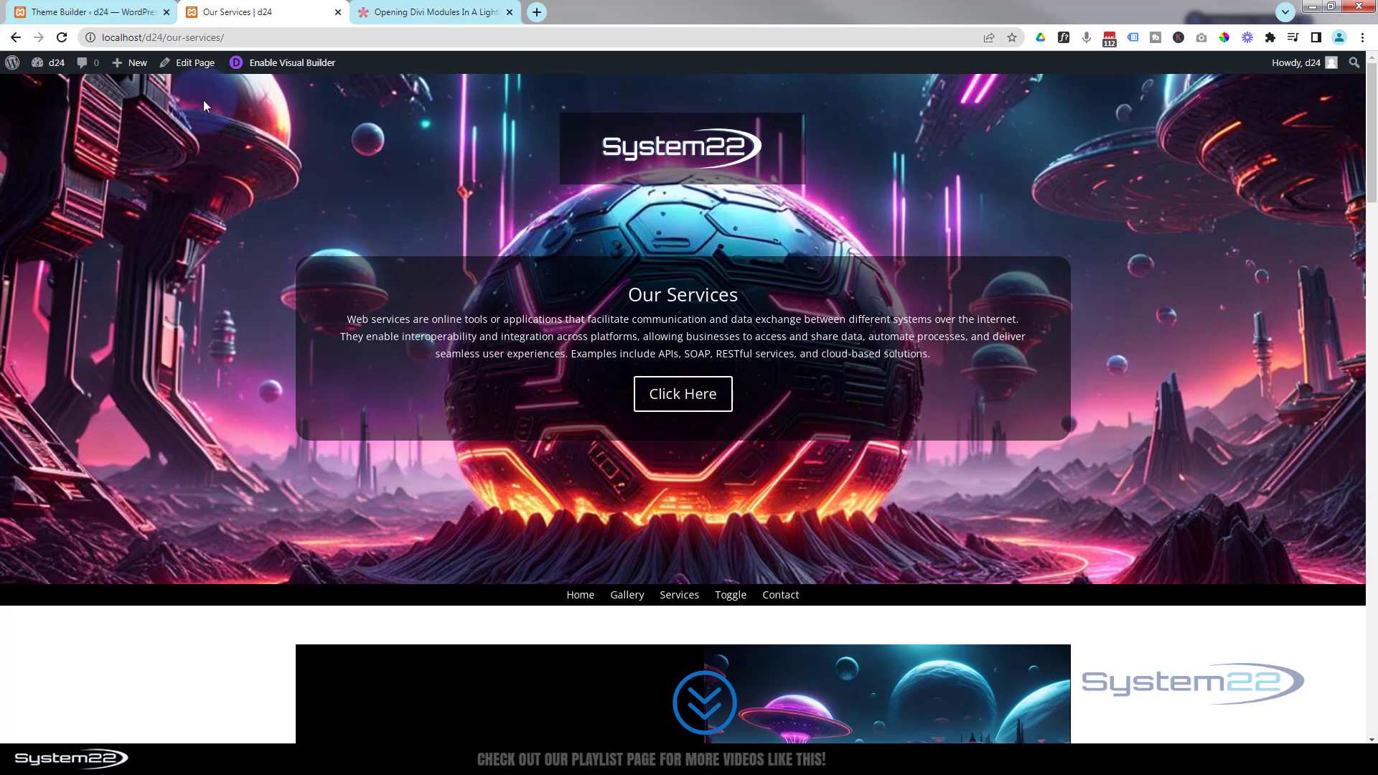
click(439, 13)
scroll(349, 235, up, 20)
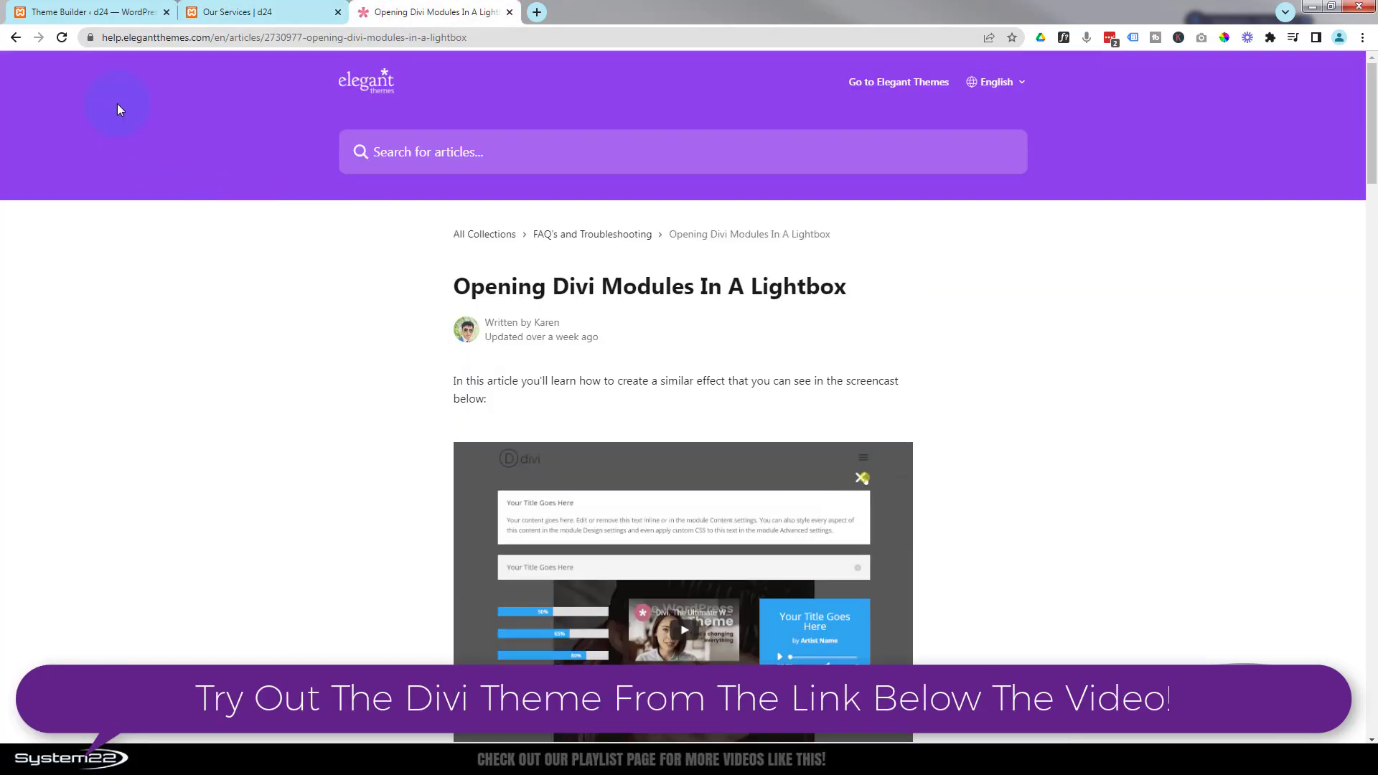
click(165, 38)
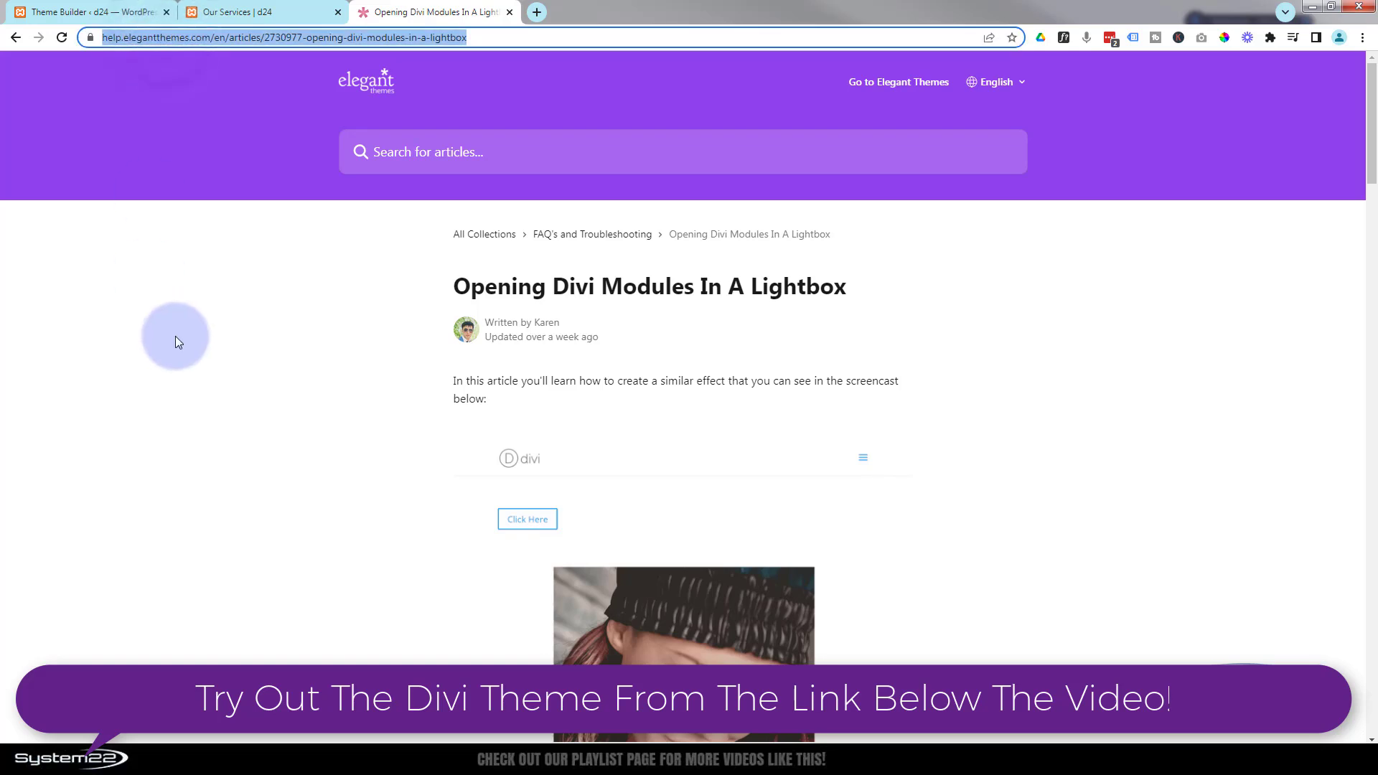
scroll(175, 336, down, 2)
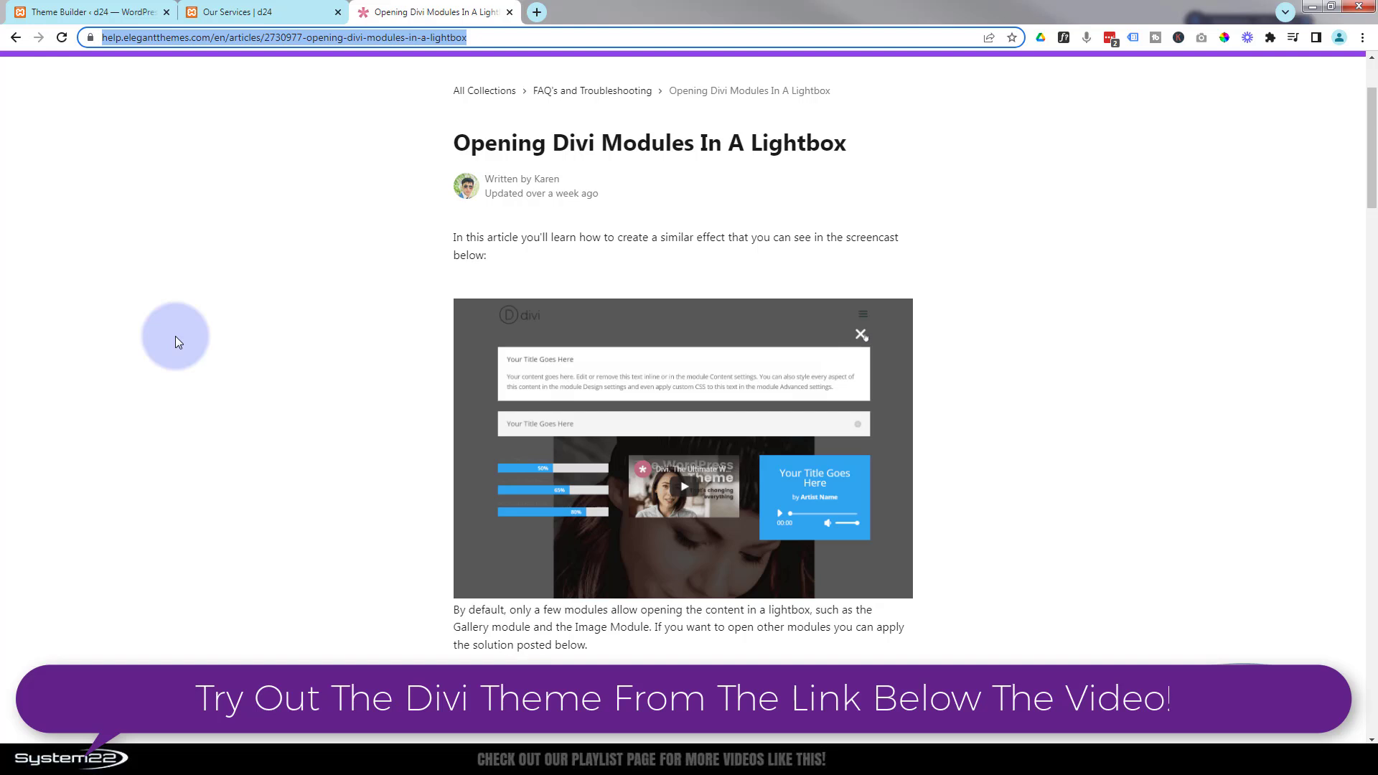
- Open the Global Footer template for editing in the Theme Builder and switch to wireframe view
click(77, 13)
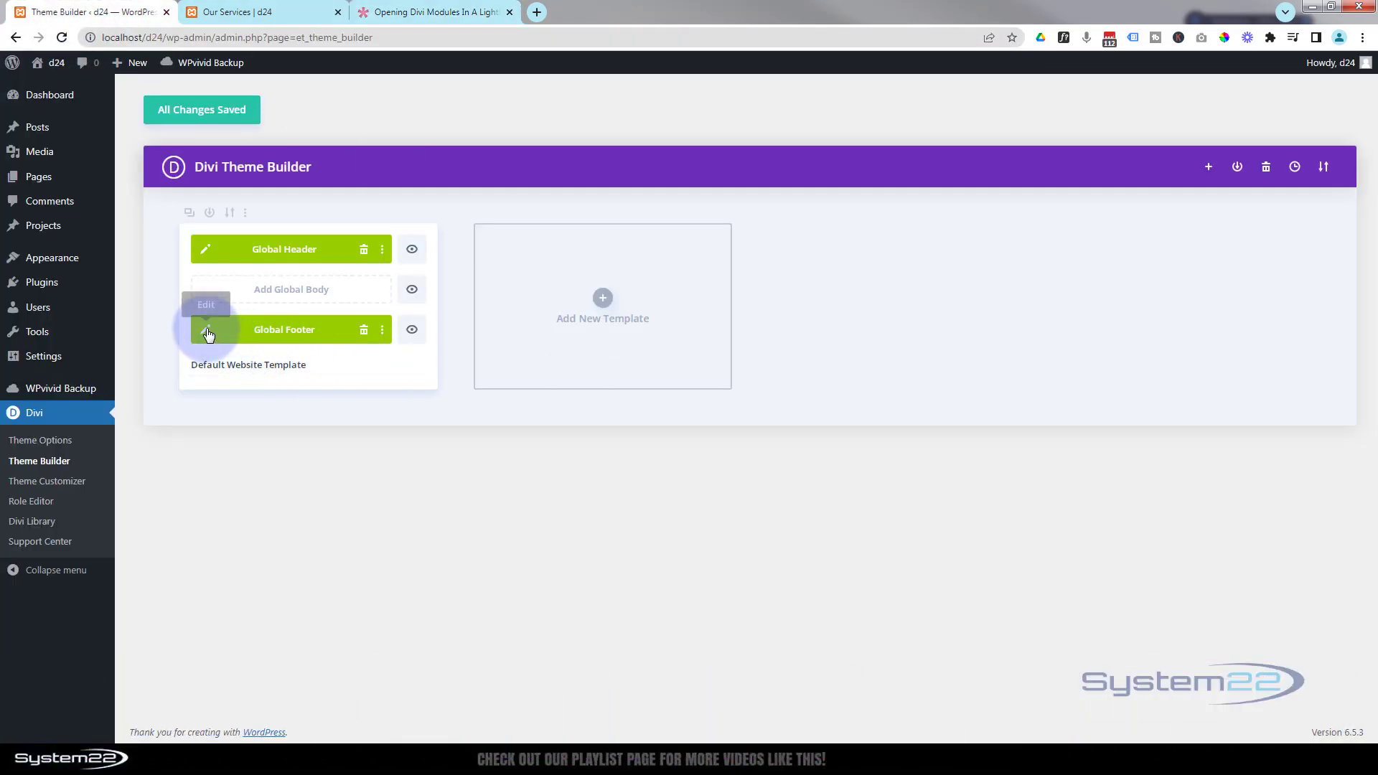
click(207, 331)
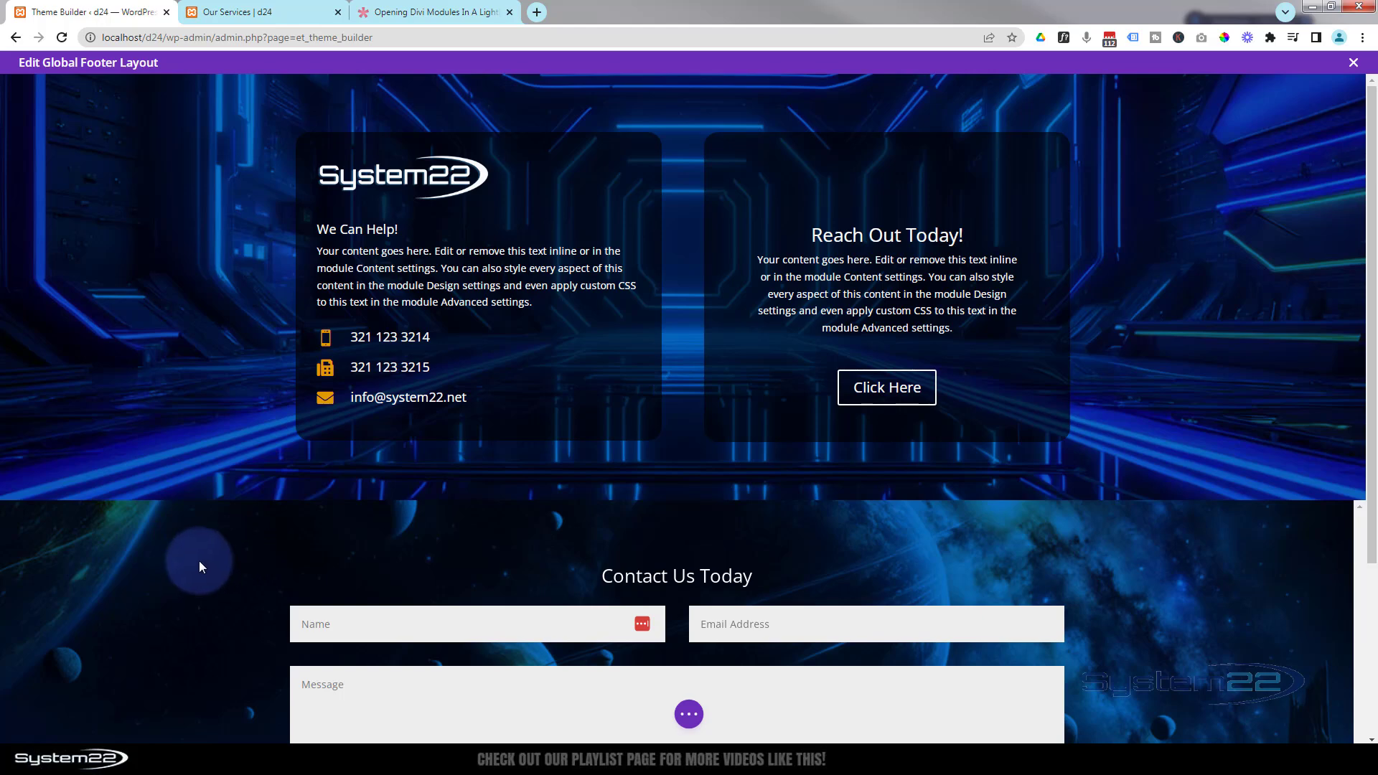
click(684, 714)
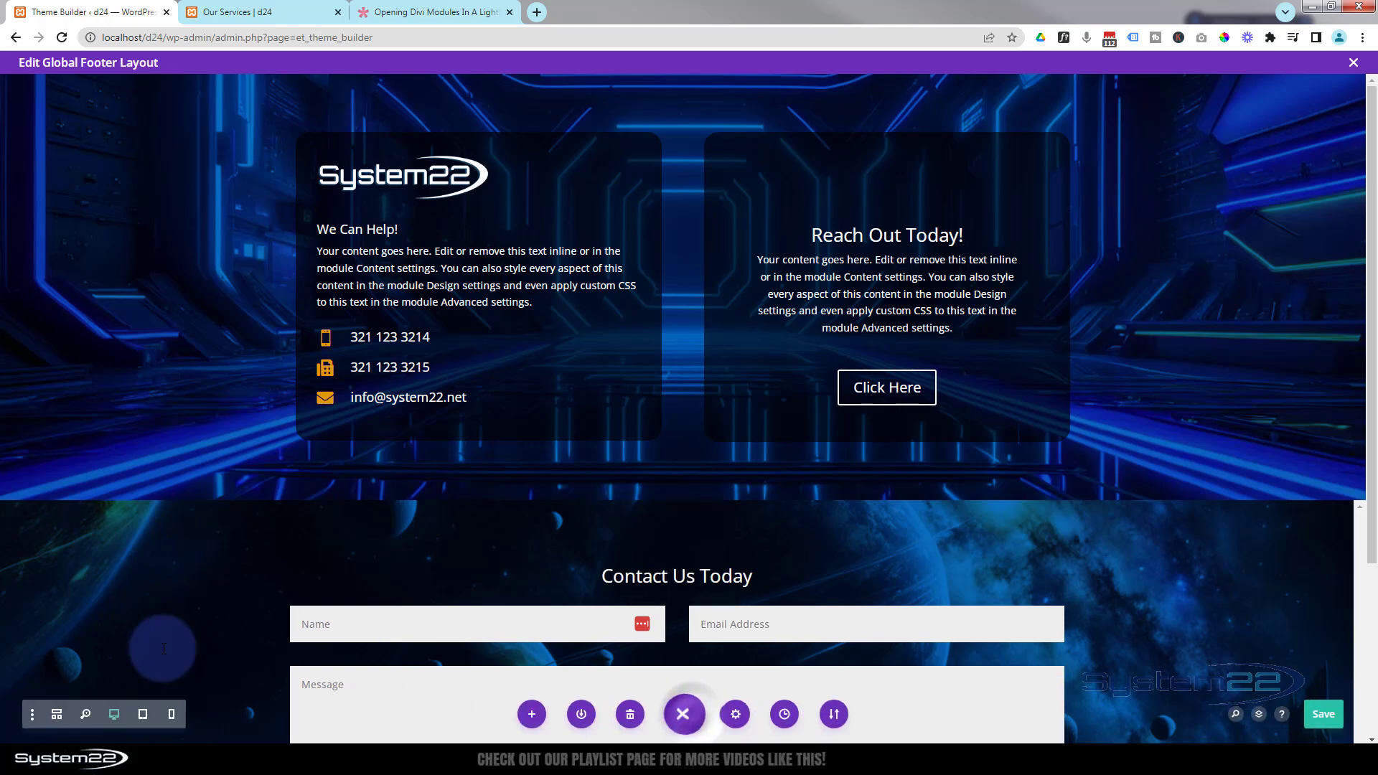
click(57, 715)
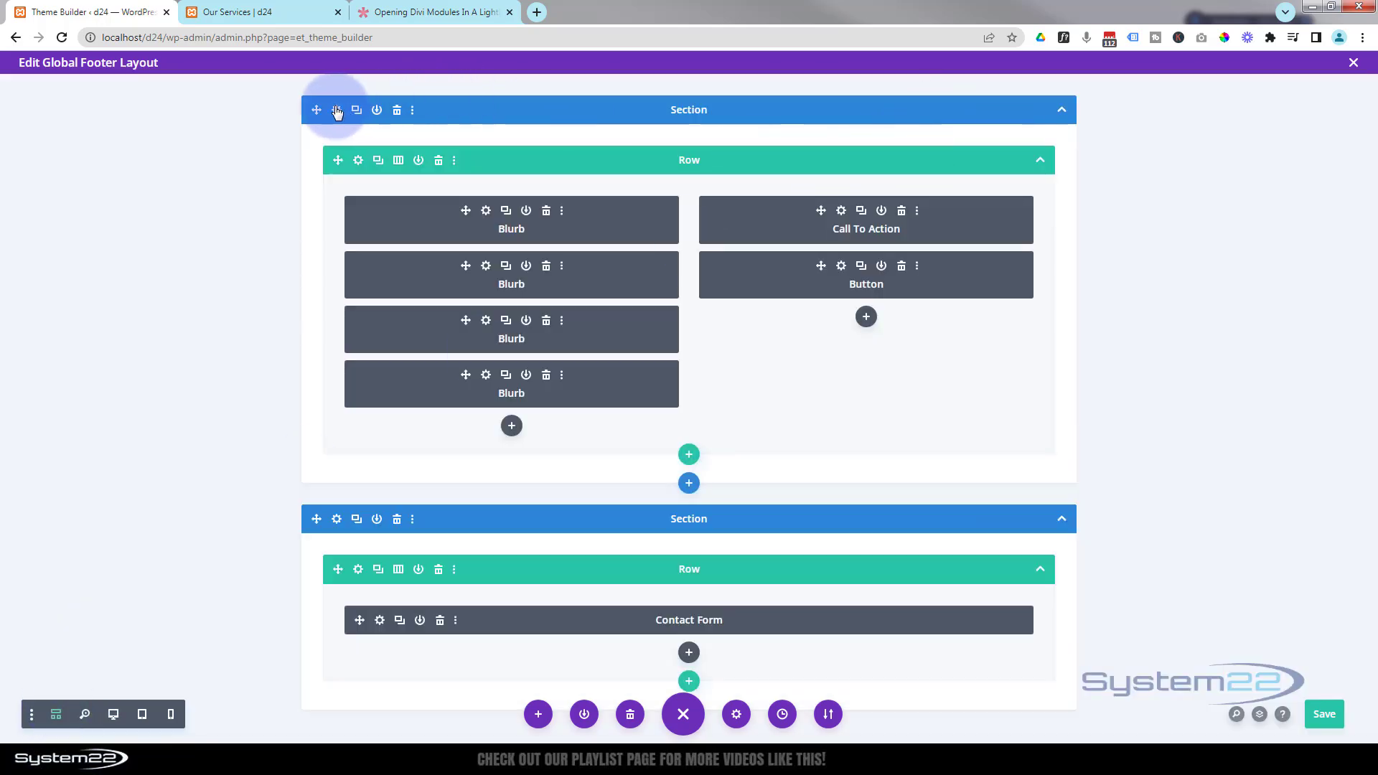
- Delete the footer's existing sections, leaving one empty section
click(397, 110)
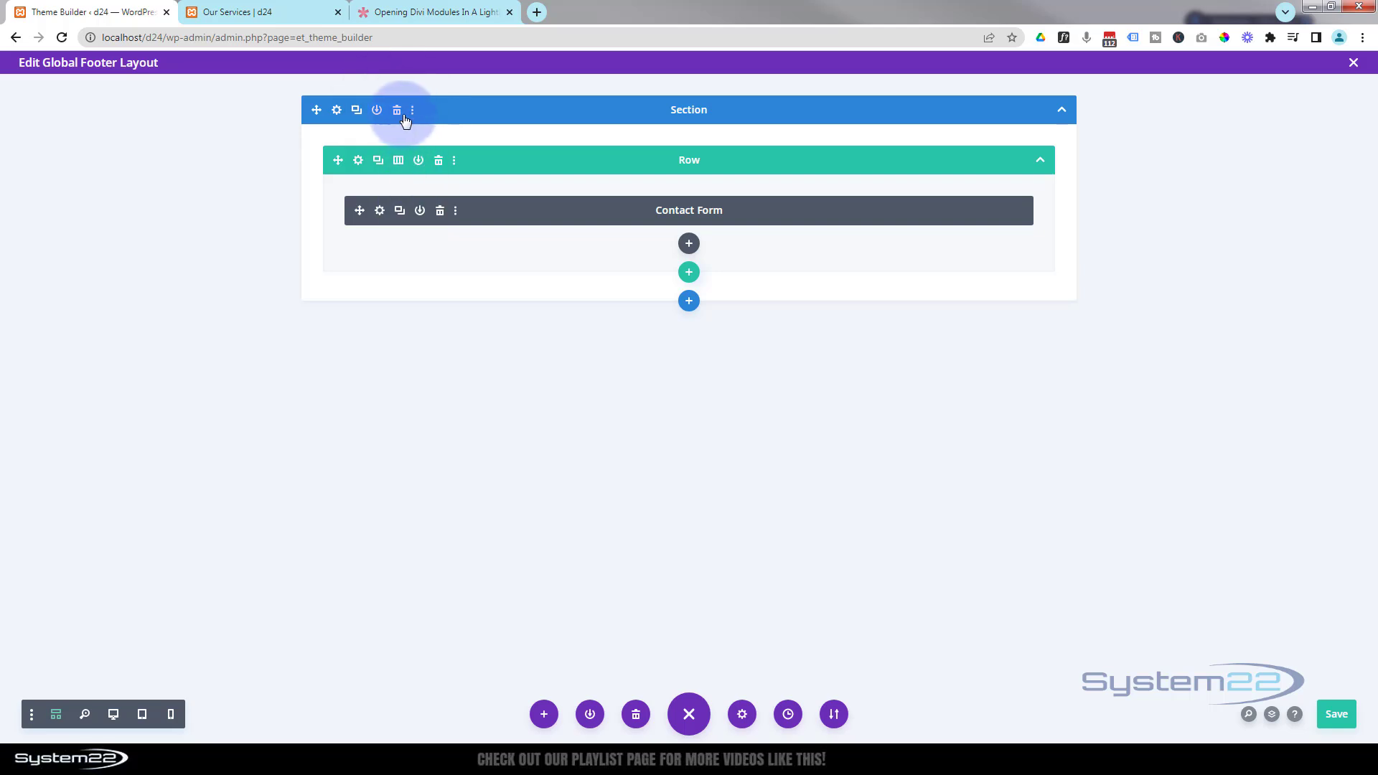
click(397, 111)
click(808, 112)
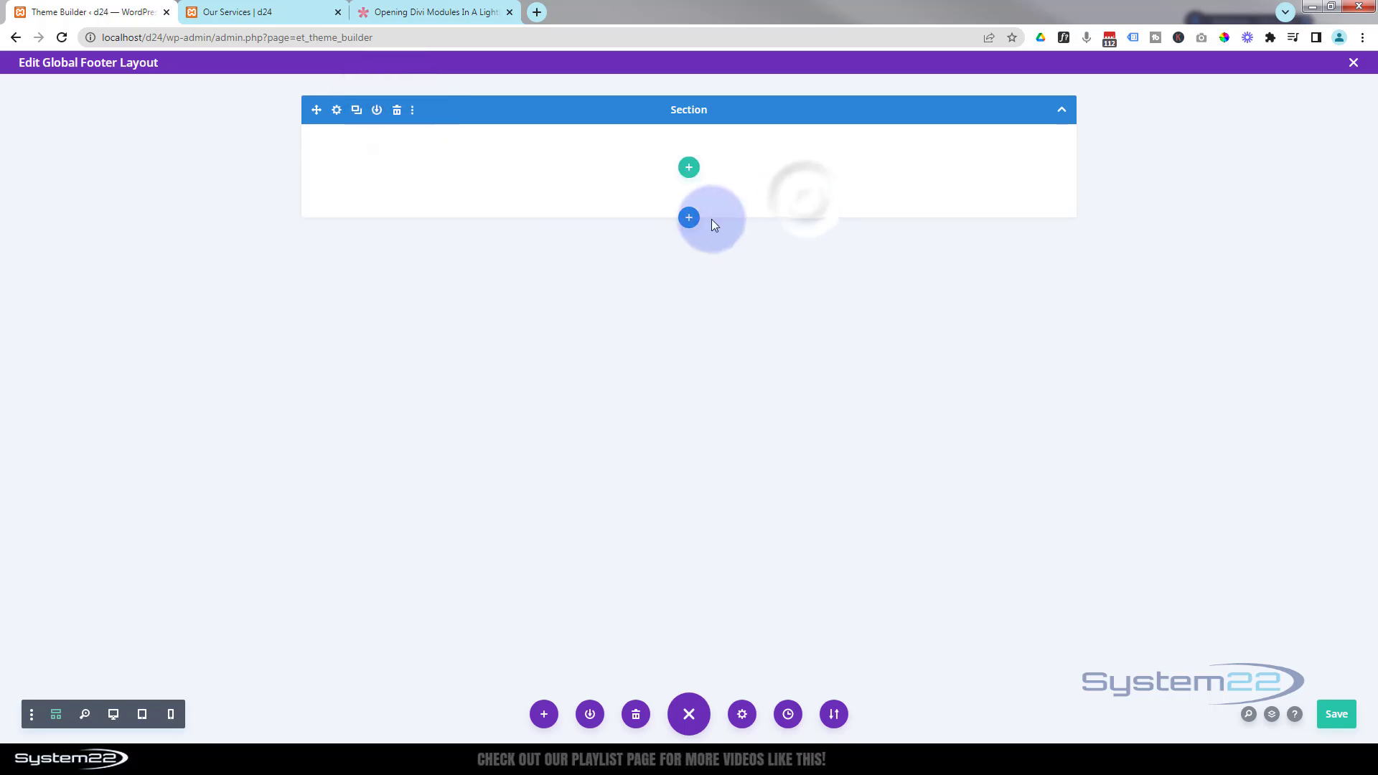
- Insert a saved footer section from the library, delete the empty section above it, and return to desktop view
click(689, 219)
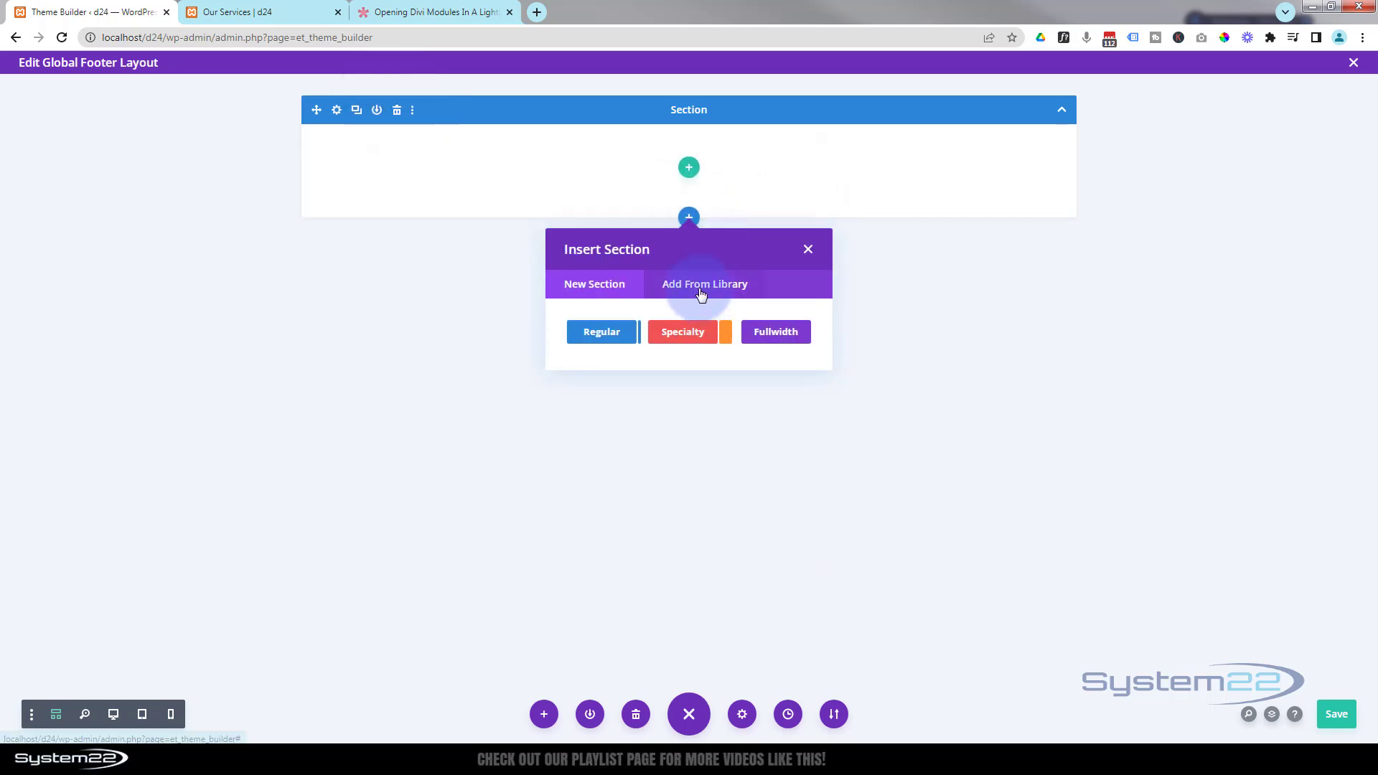
click(701, 291)
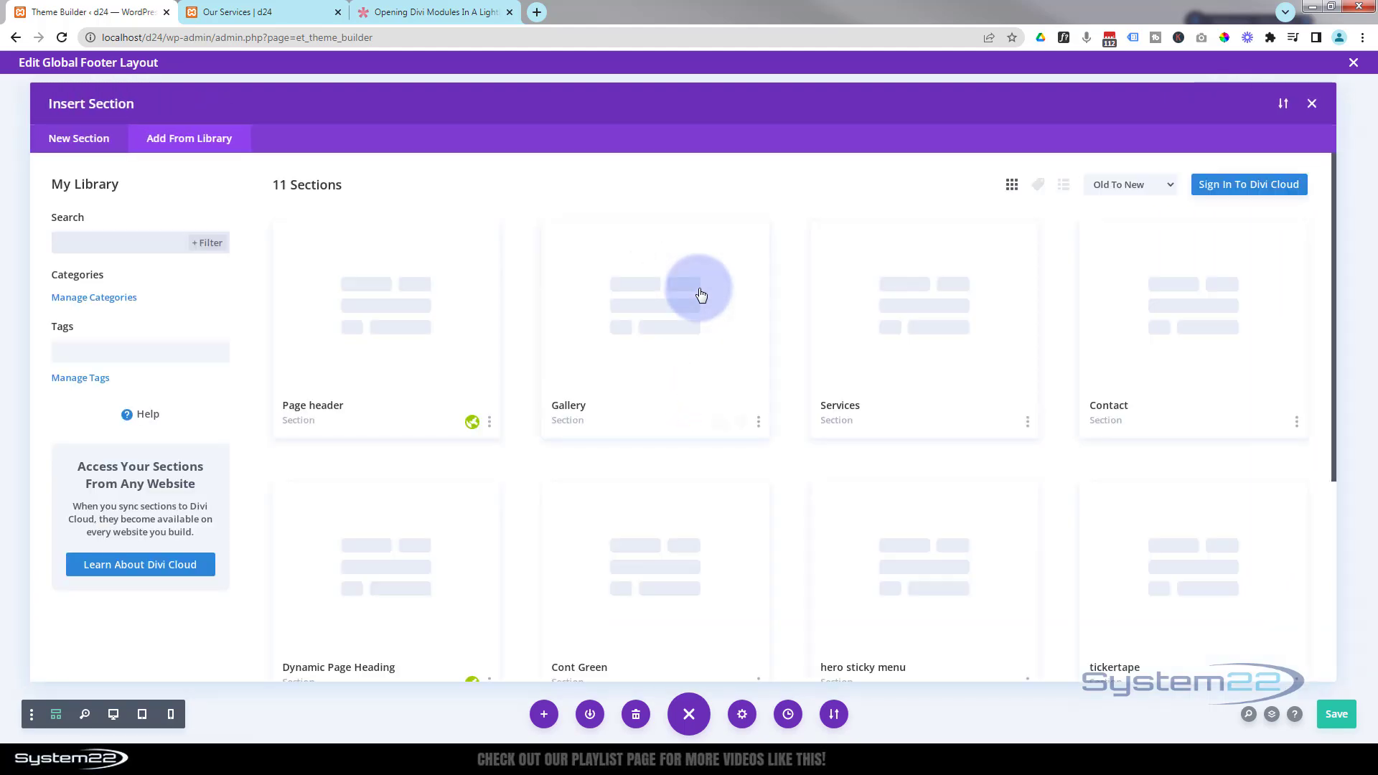
scroll(700, 293, down, 5)
click(693, 537)
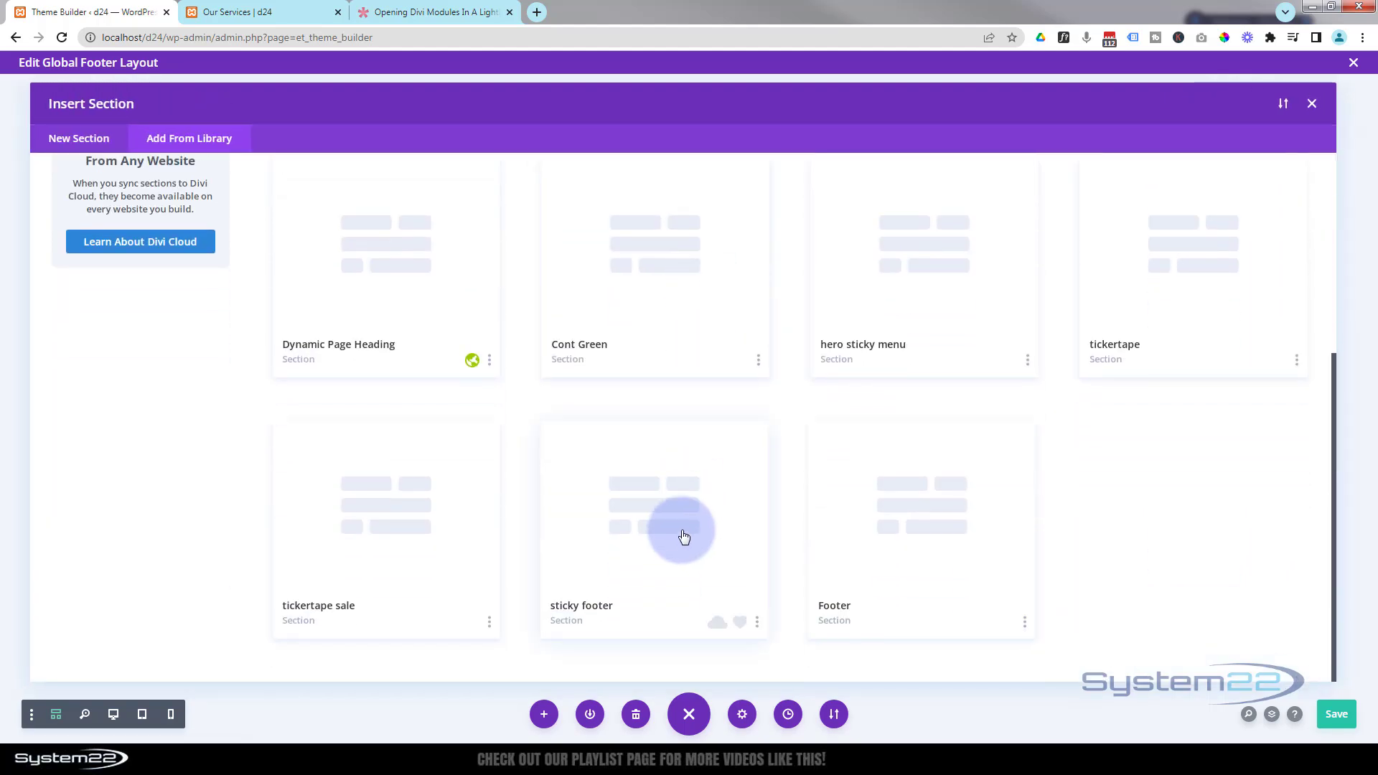
click(412, 616)
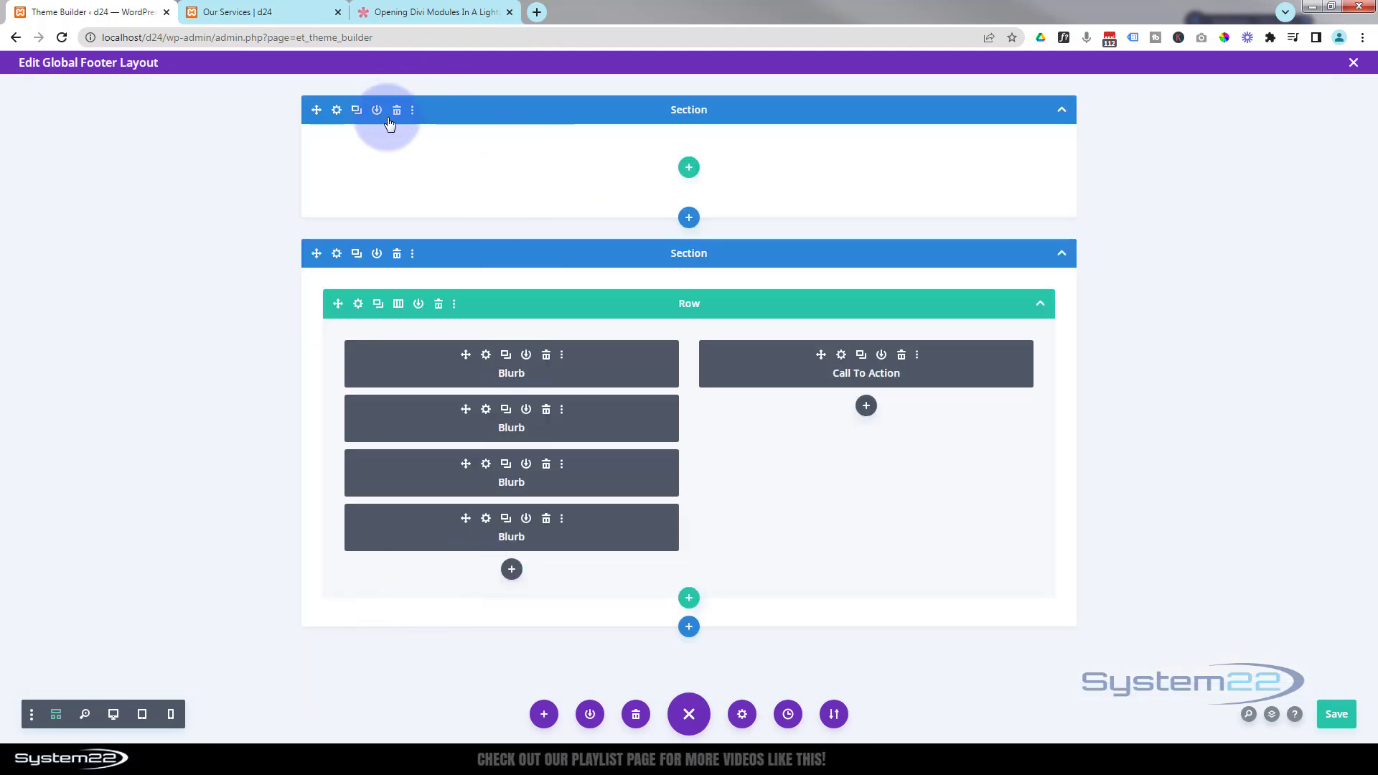
click(397, 111)
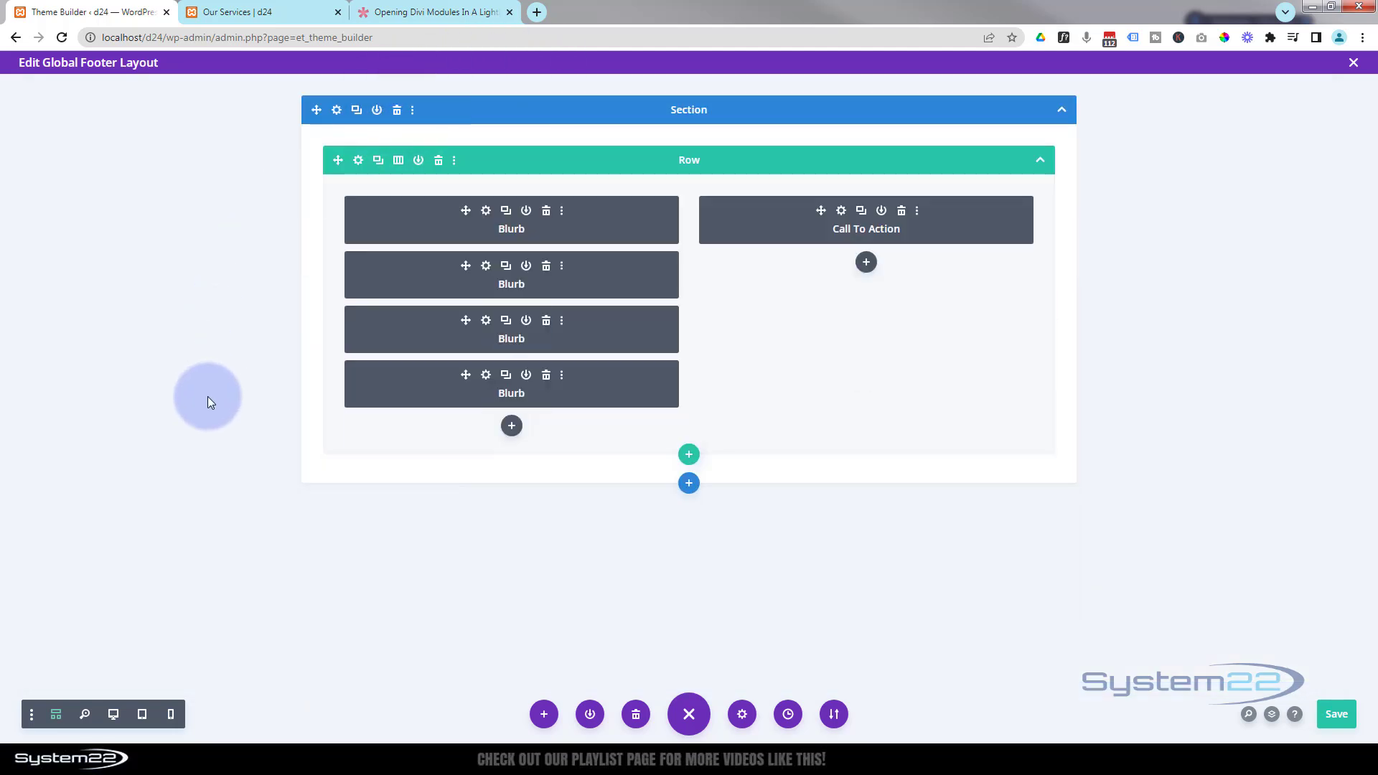
click(114, 715)
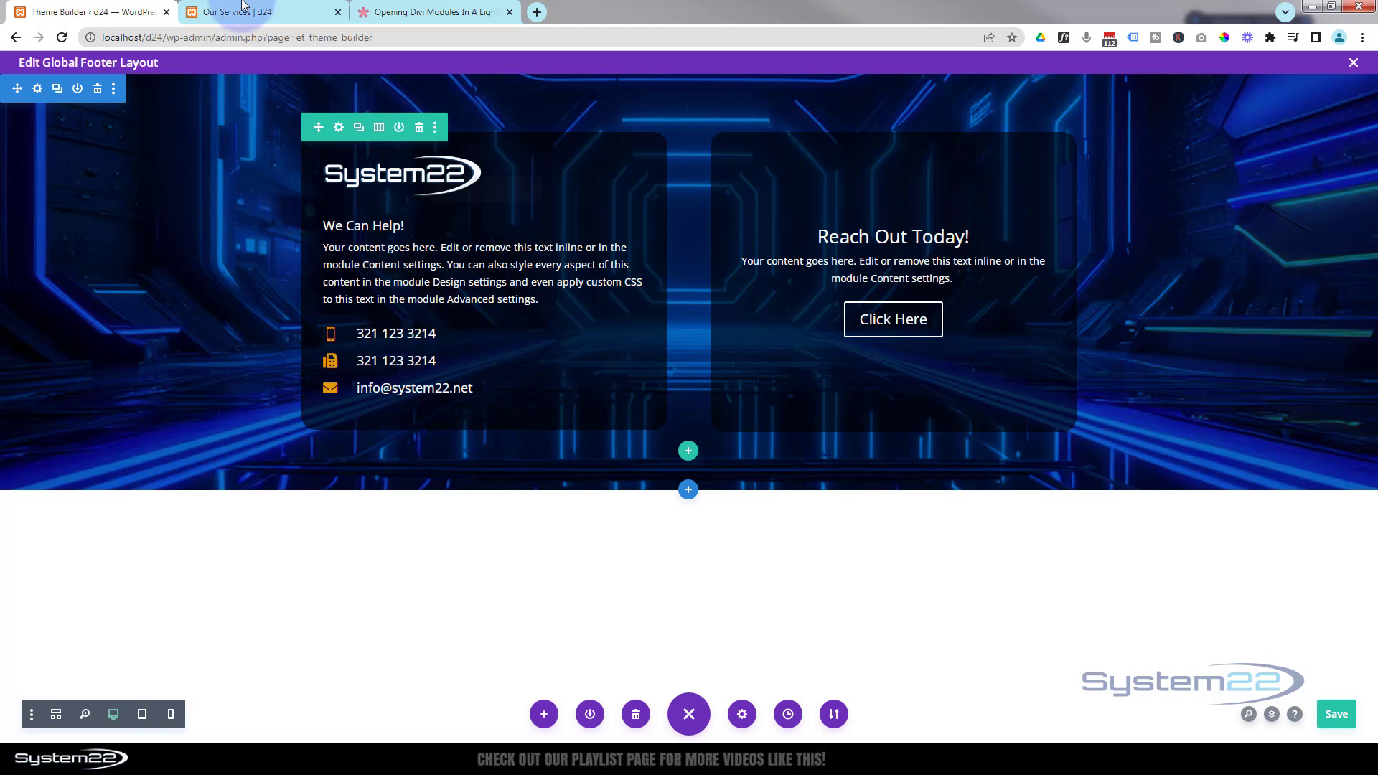
- Open the Divi Theme Builder in a new tab from the site dashboard, then return to the footer editor
click(277, 11)
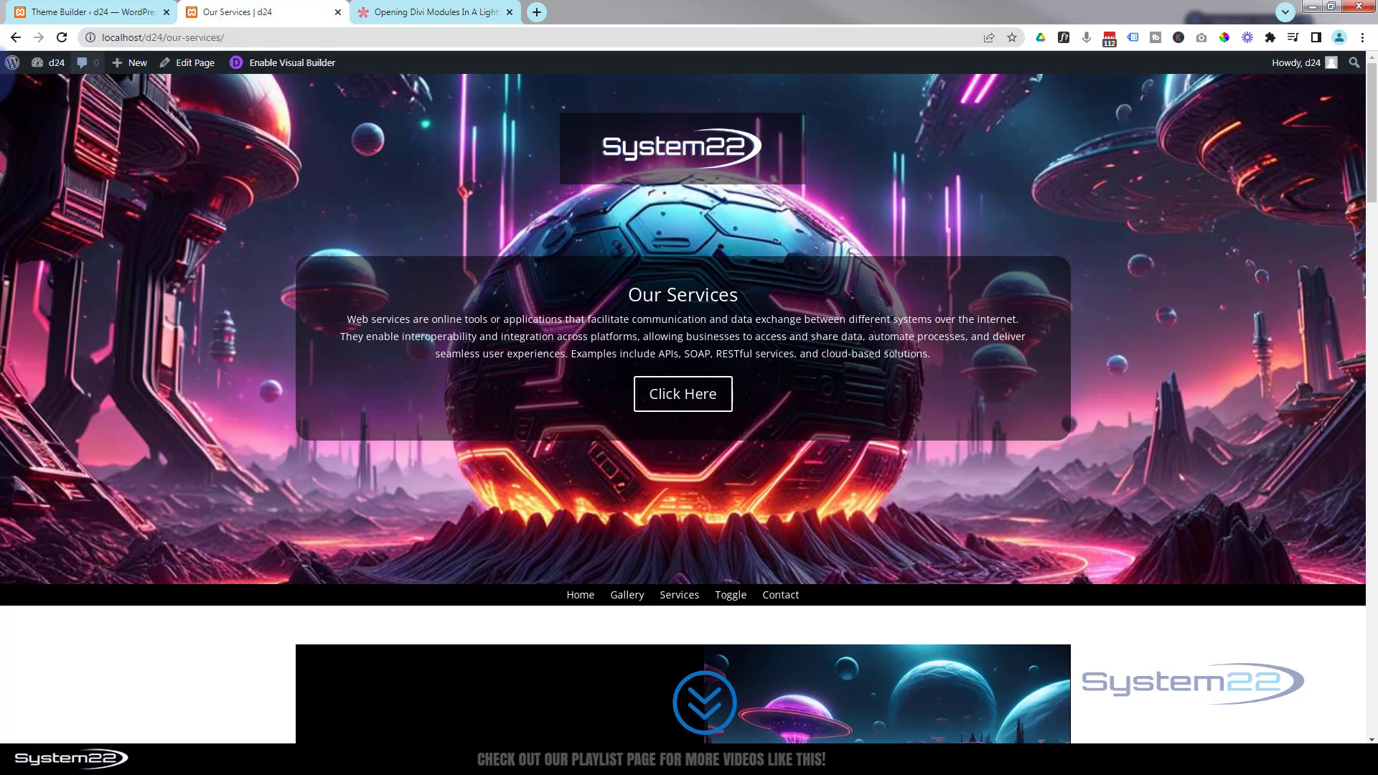
mouse_move(39, 69)
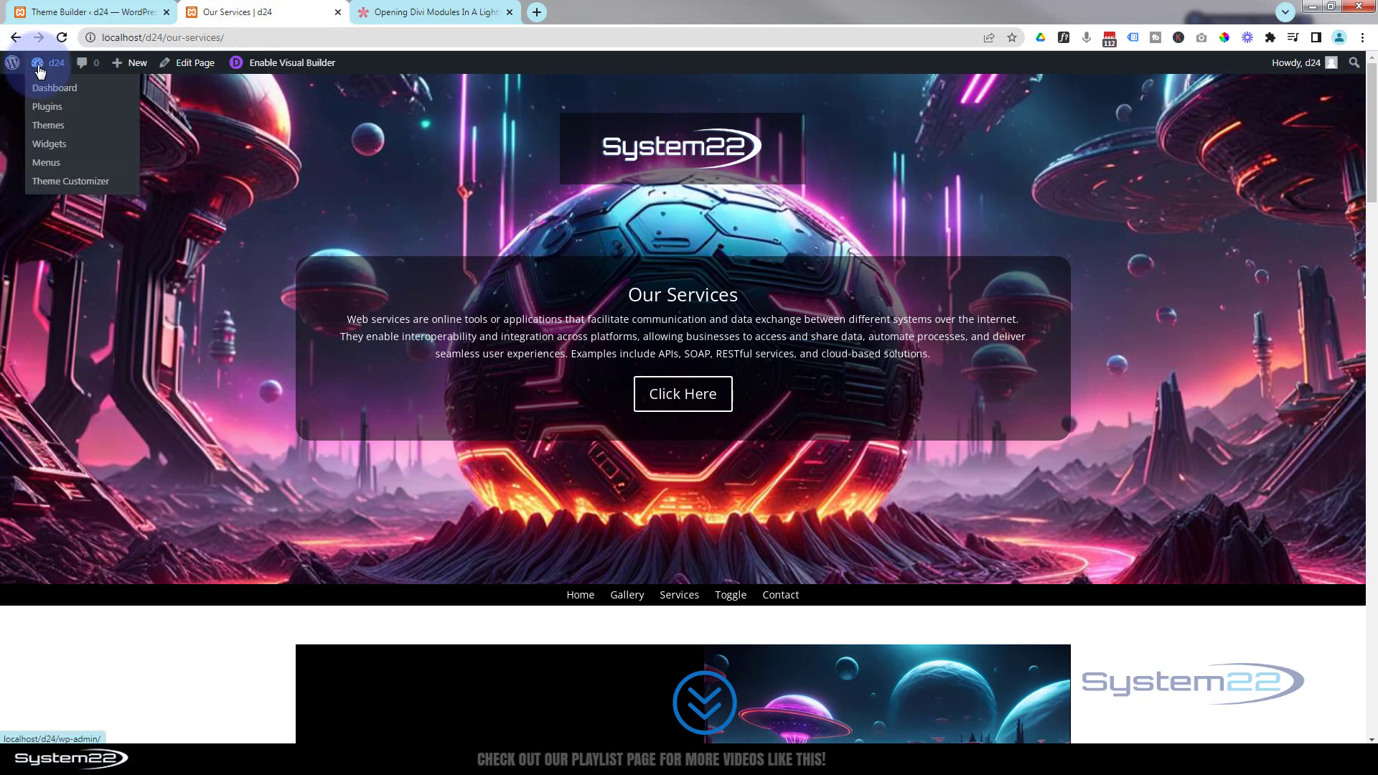
middle_click(40, 69)
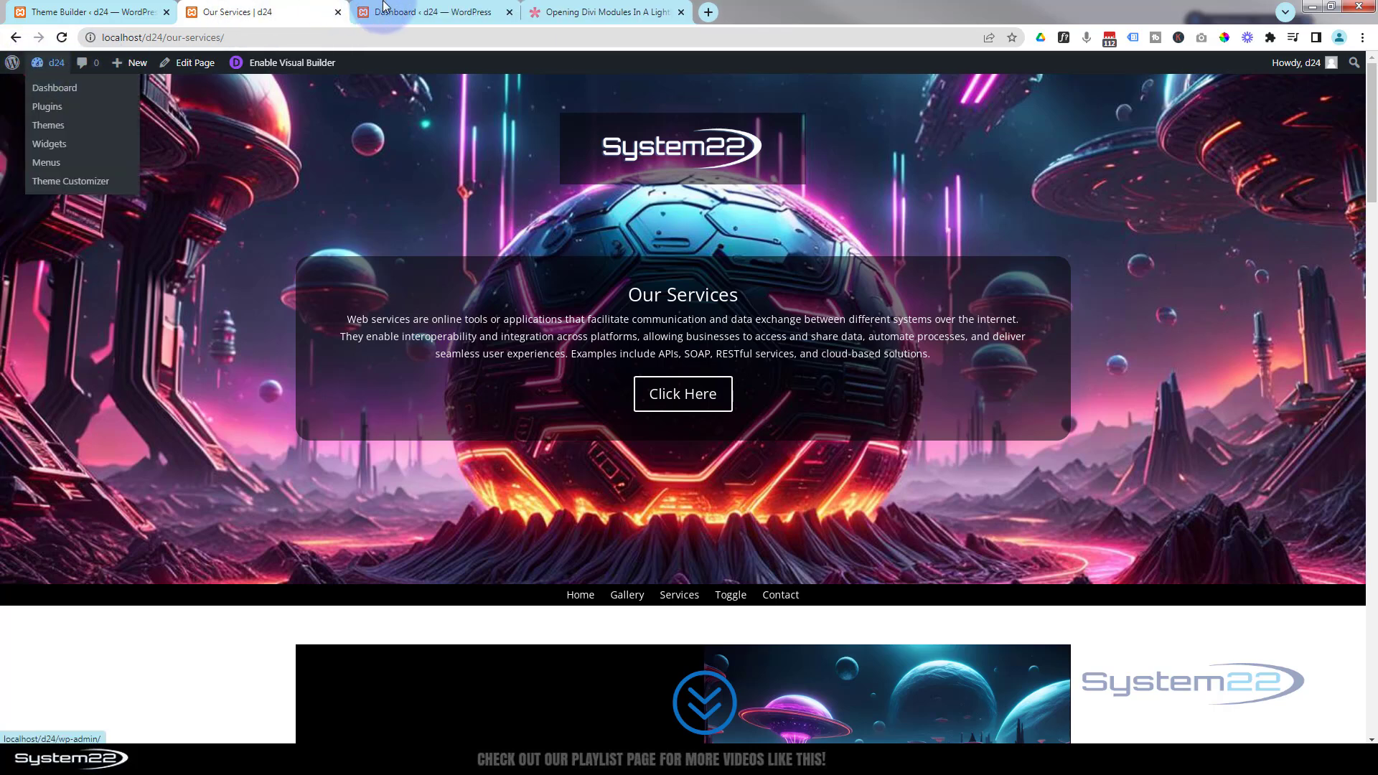
click(425, 12)
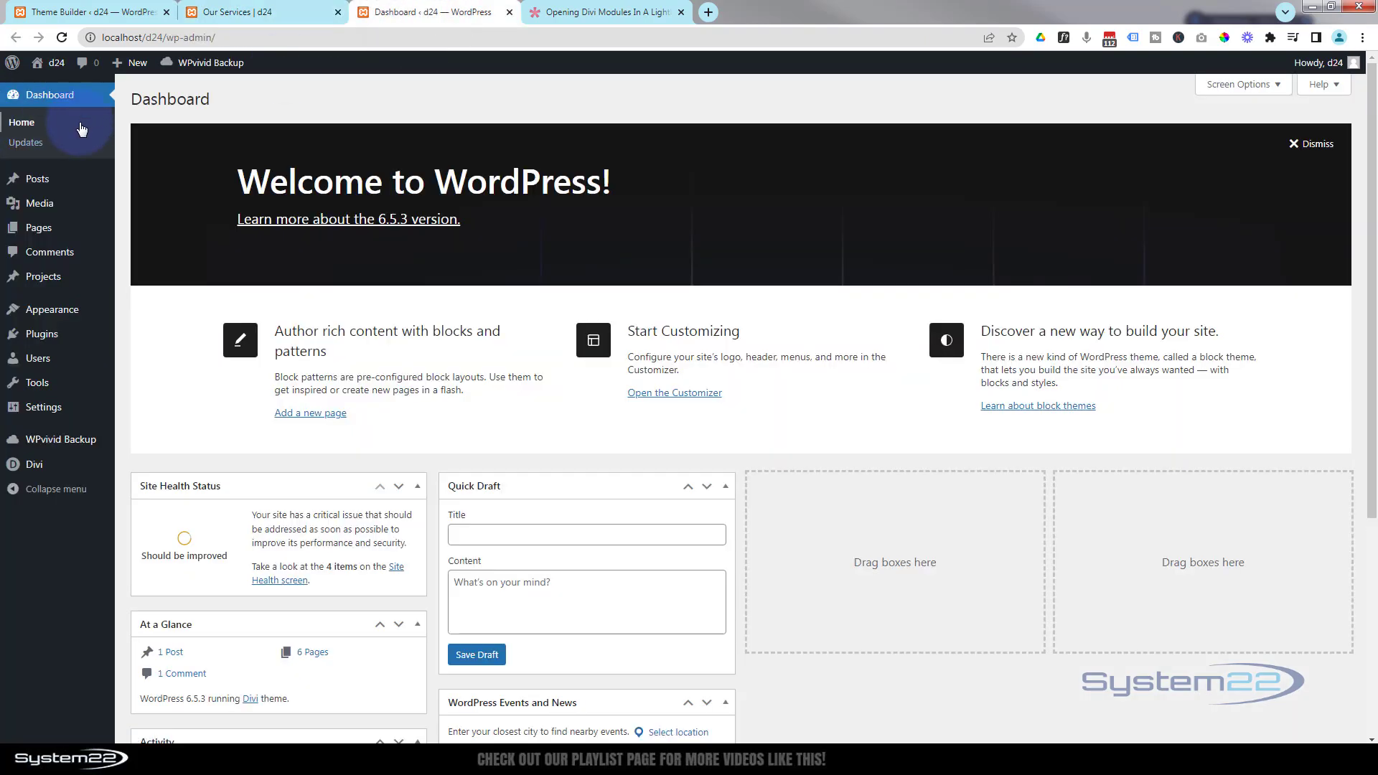
mouse_move(41, 477)
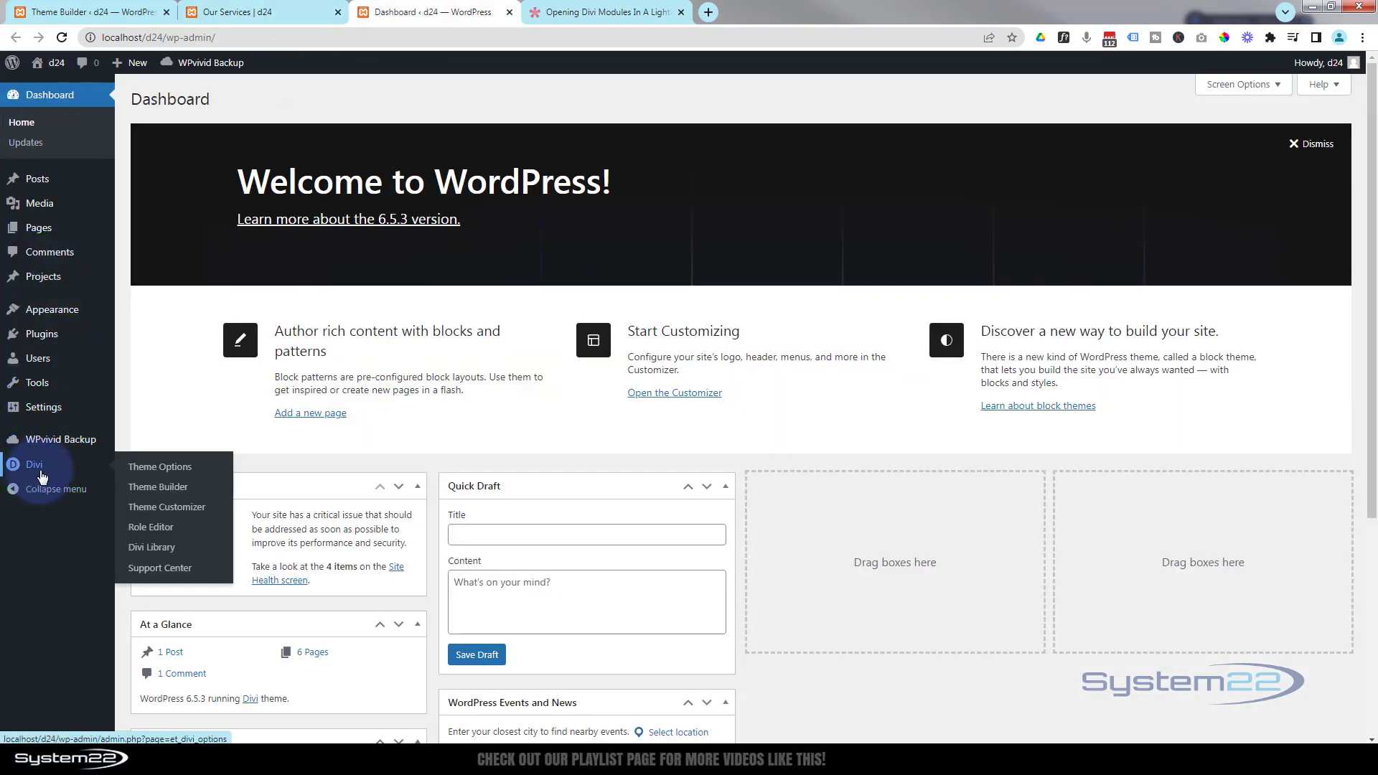
click(164, 493)
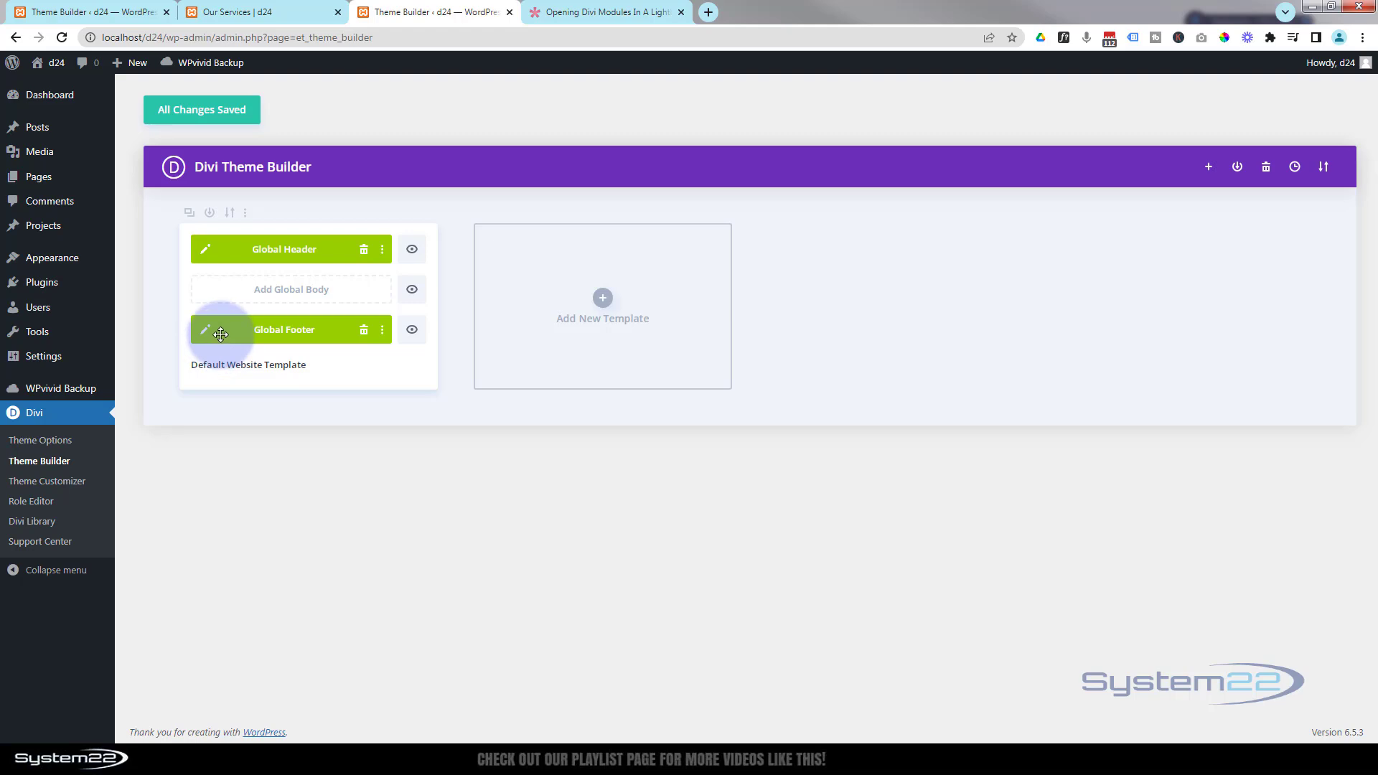
click(61, 8)
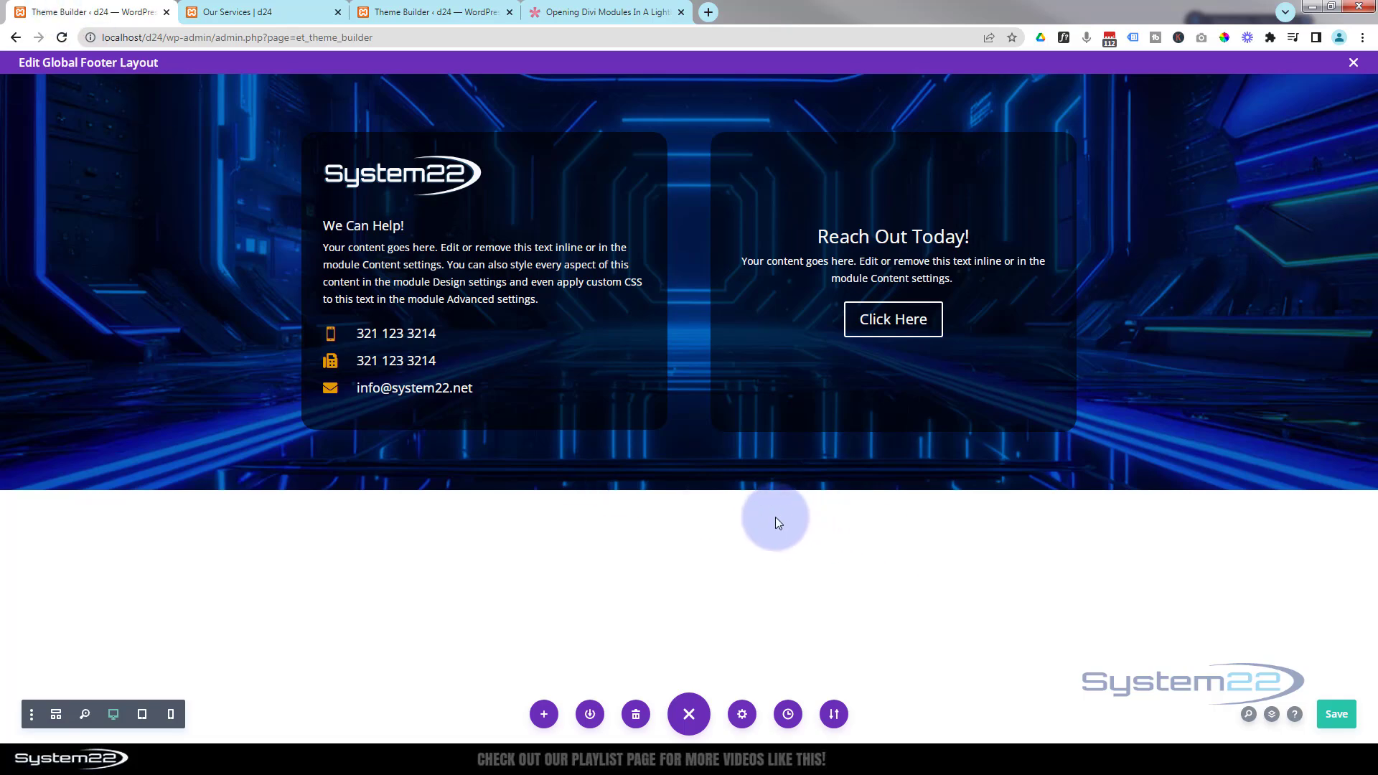
- Add a new regular section below the footer with a one-column row containing a Contact Form module
click(689, 493)
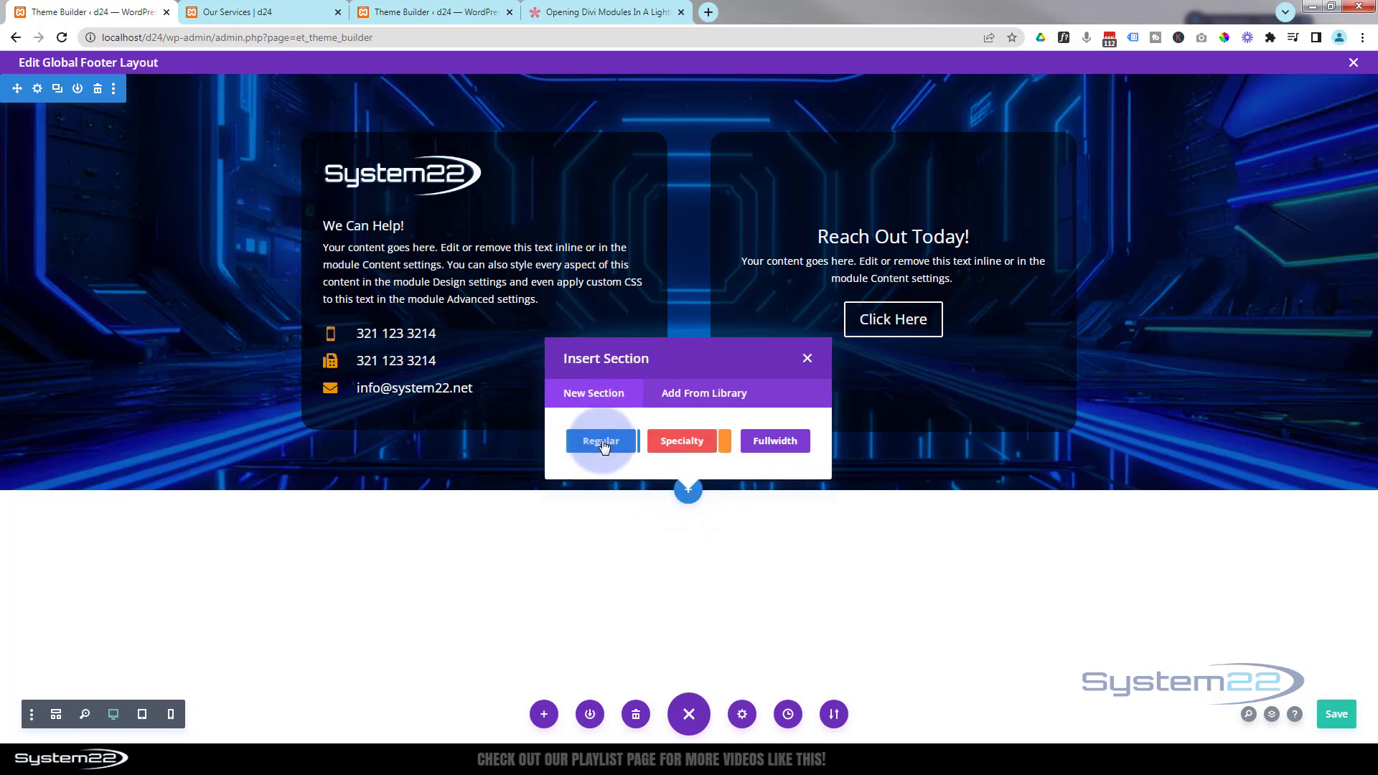
click(605, 443)
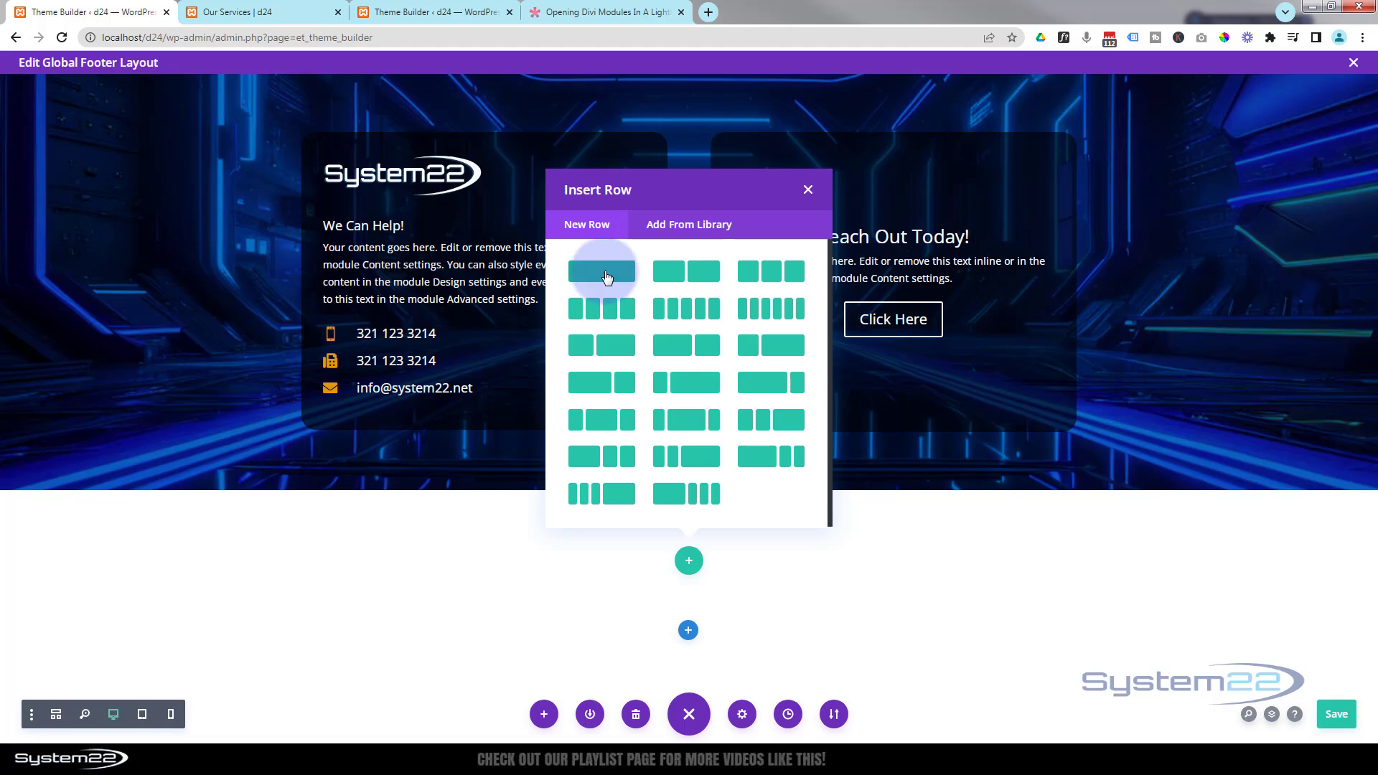
click(607, 278)
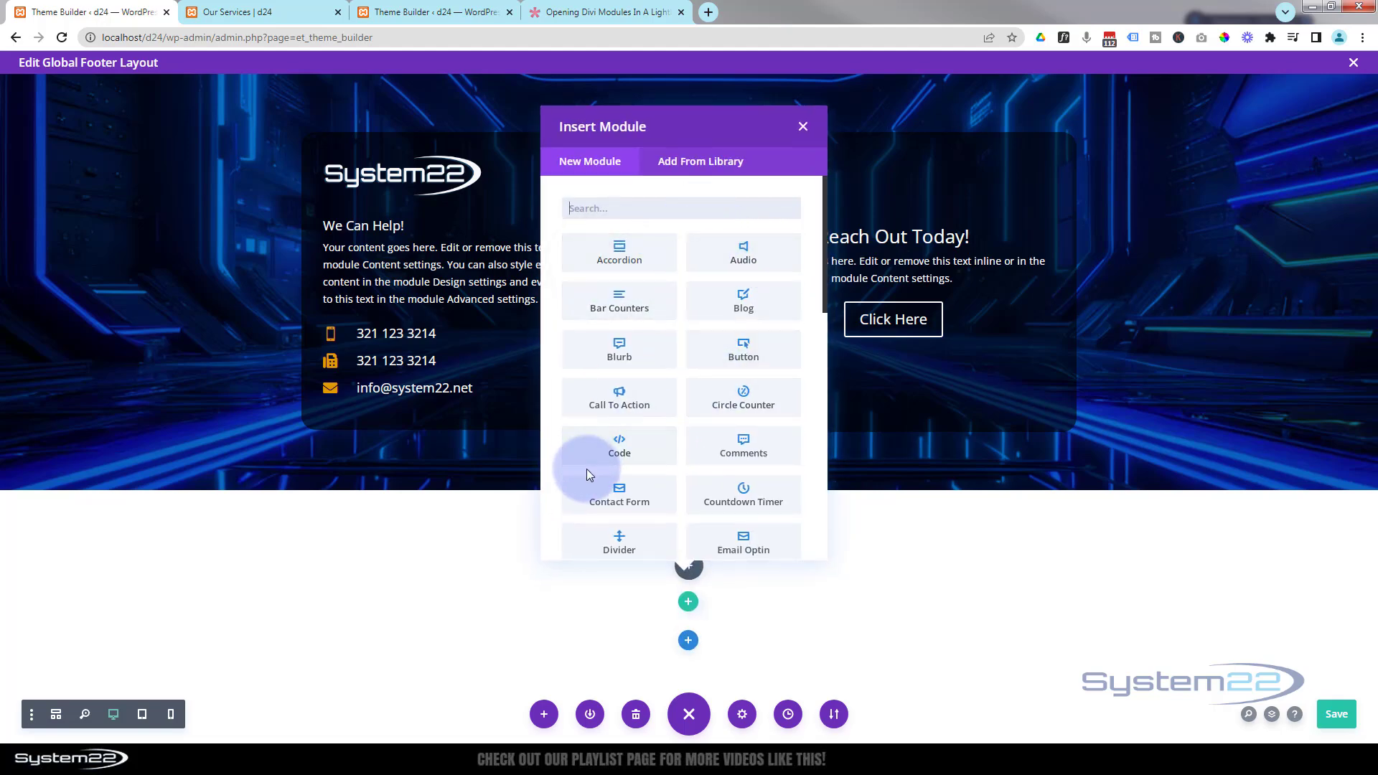
click(628, 496)
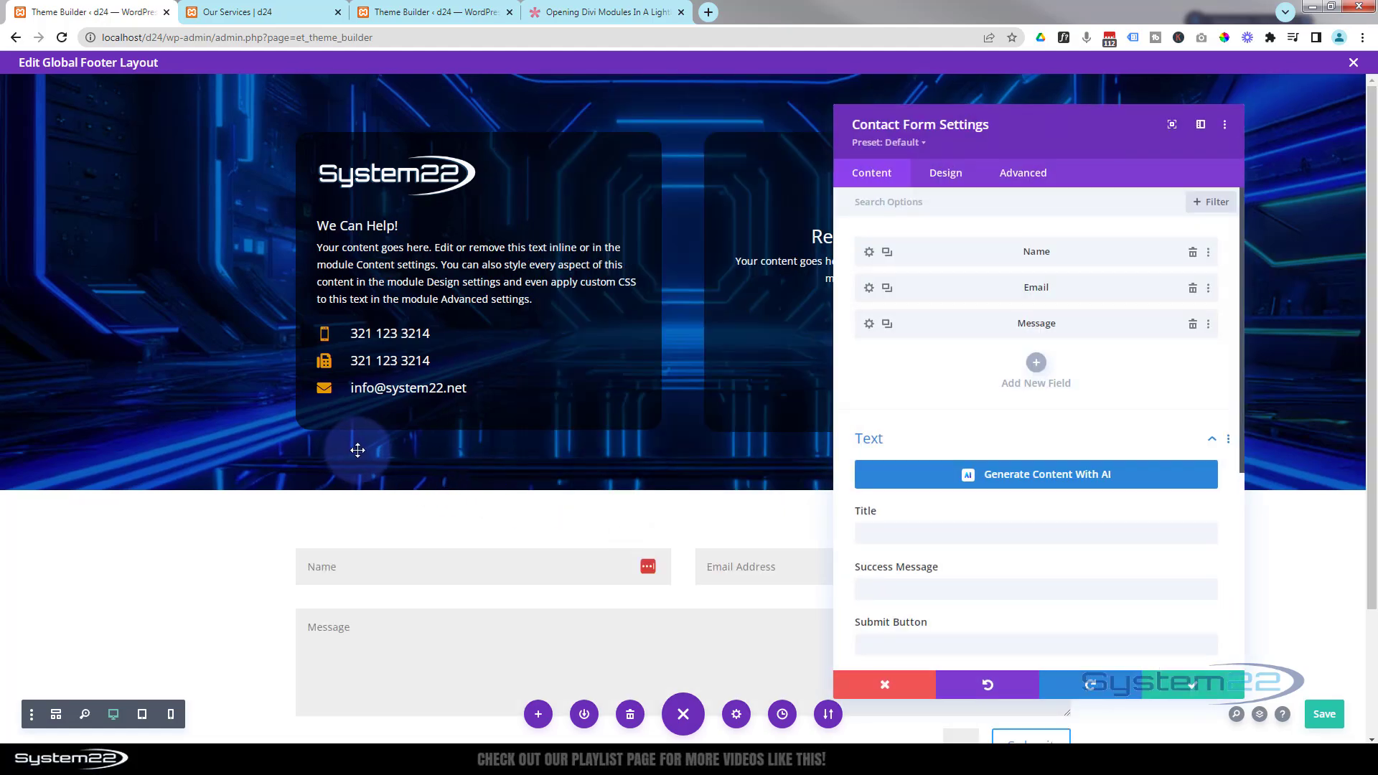
- Give the contact form the title "Contact Us Today"
scroll(727, 502, down, 2)
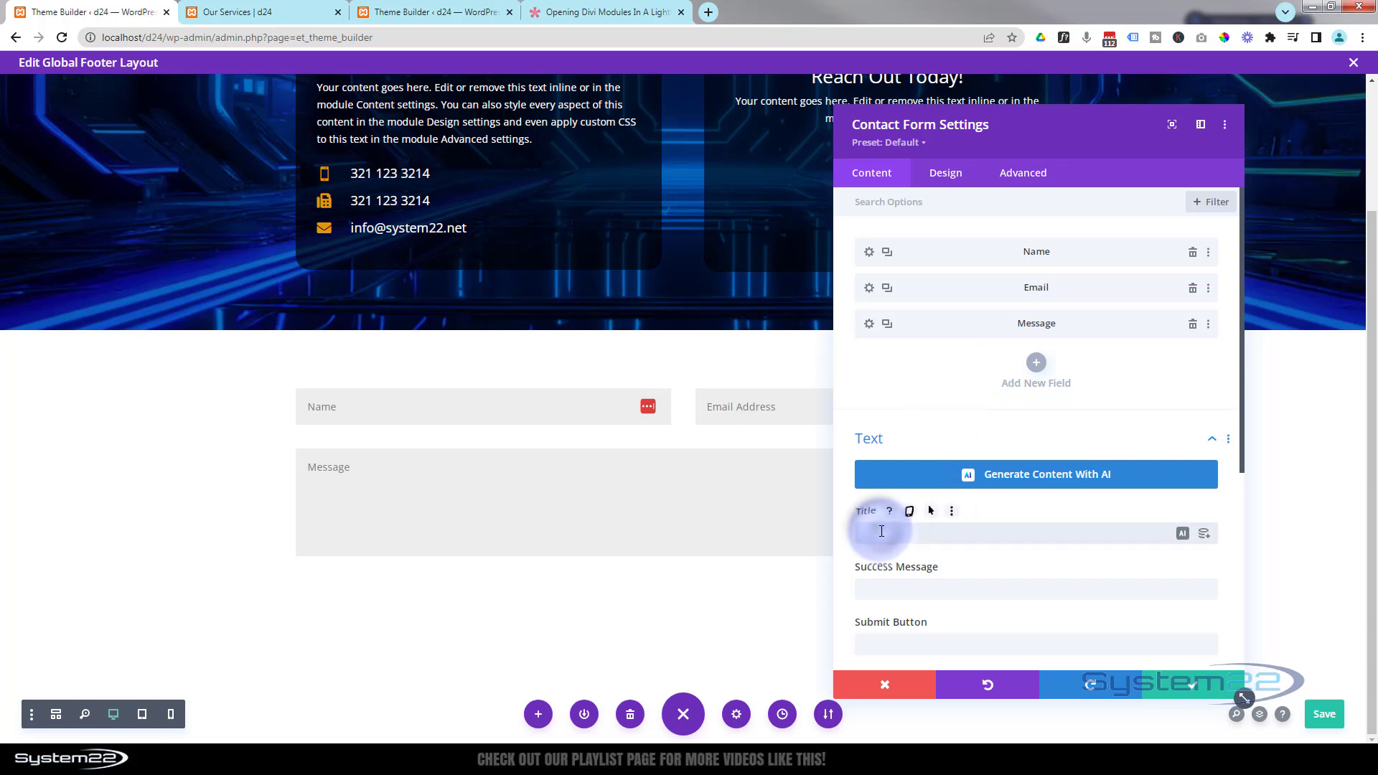
text(Contact Us Today)
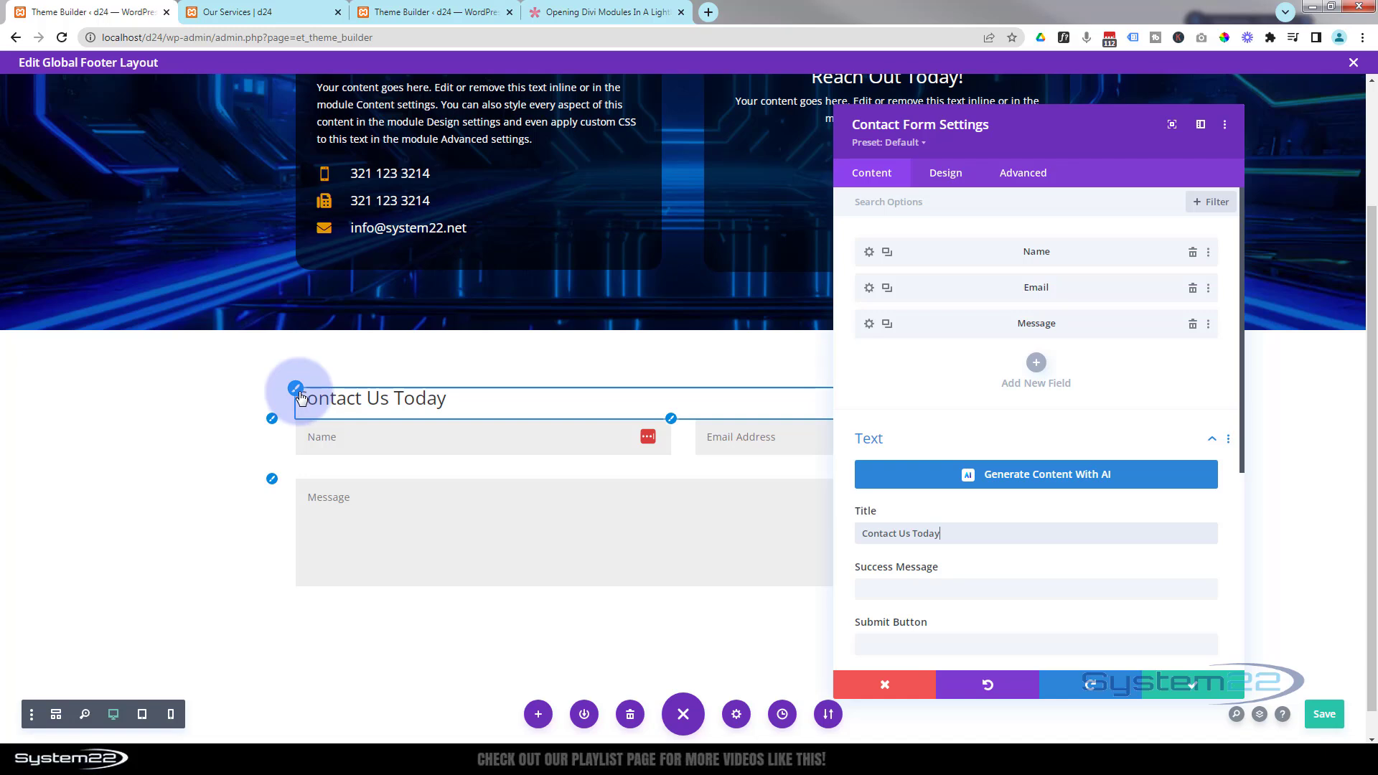
- Center the form title, set its text color to white and its line height to 2.5em
click(298, 395)
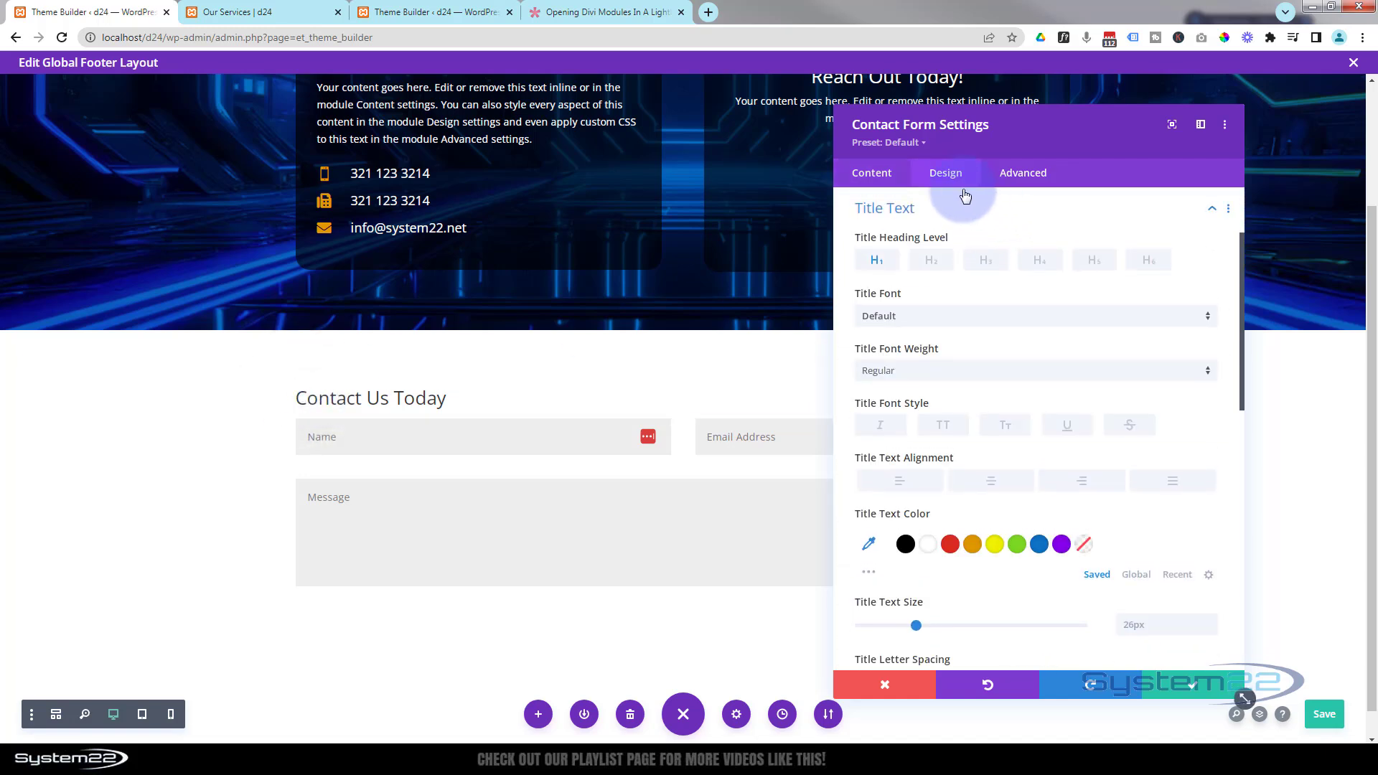
click(1010, 481)
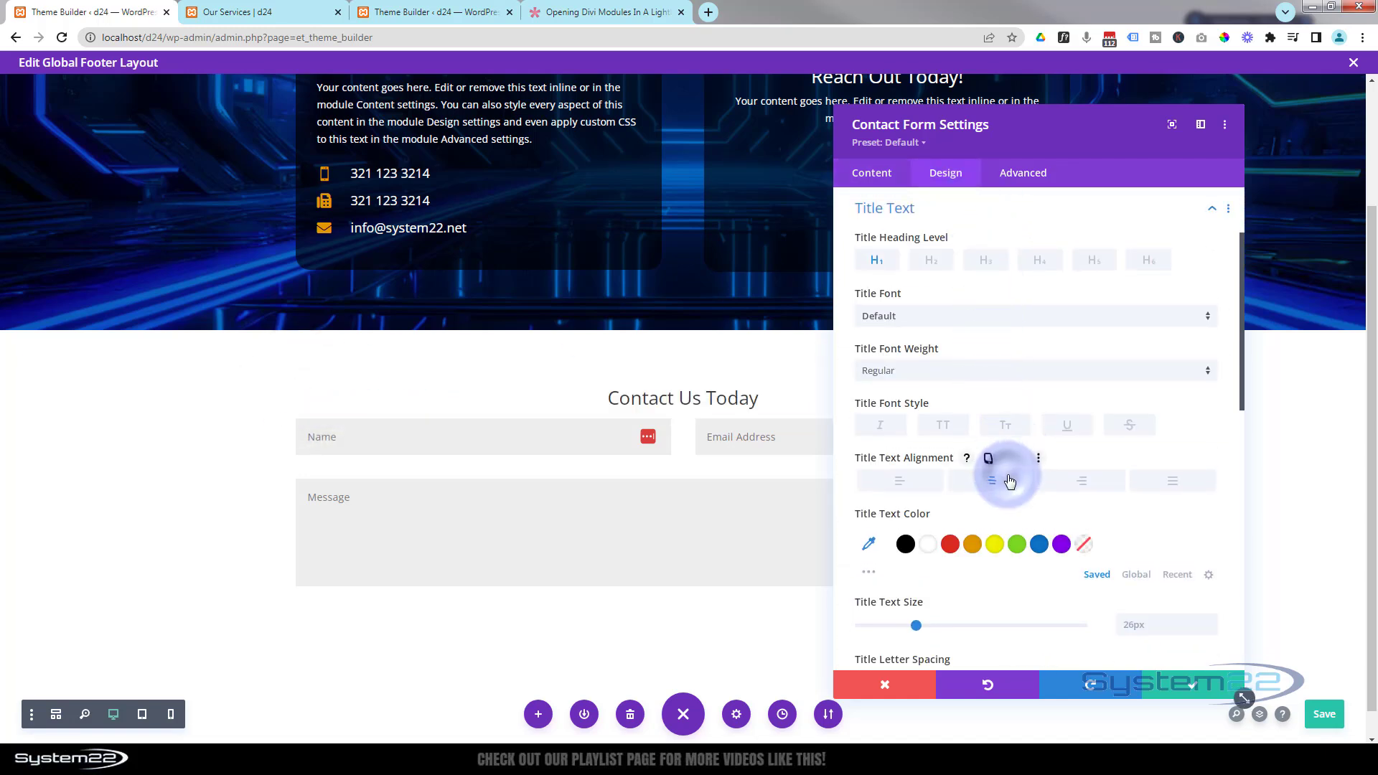
click(931, 553)
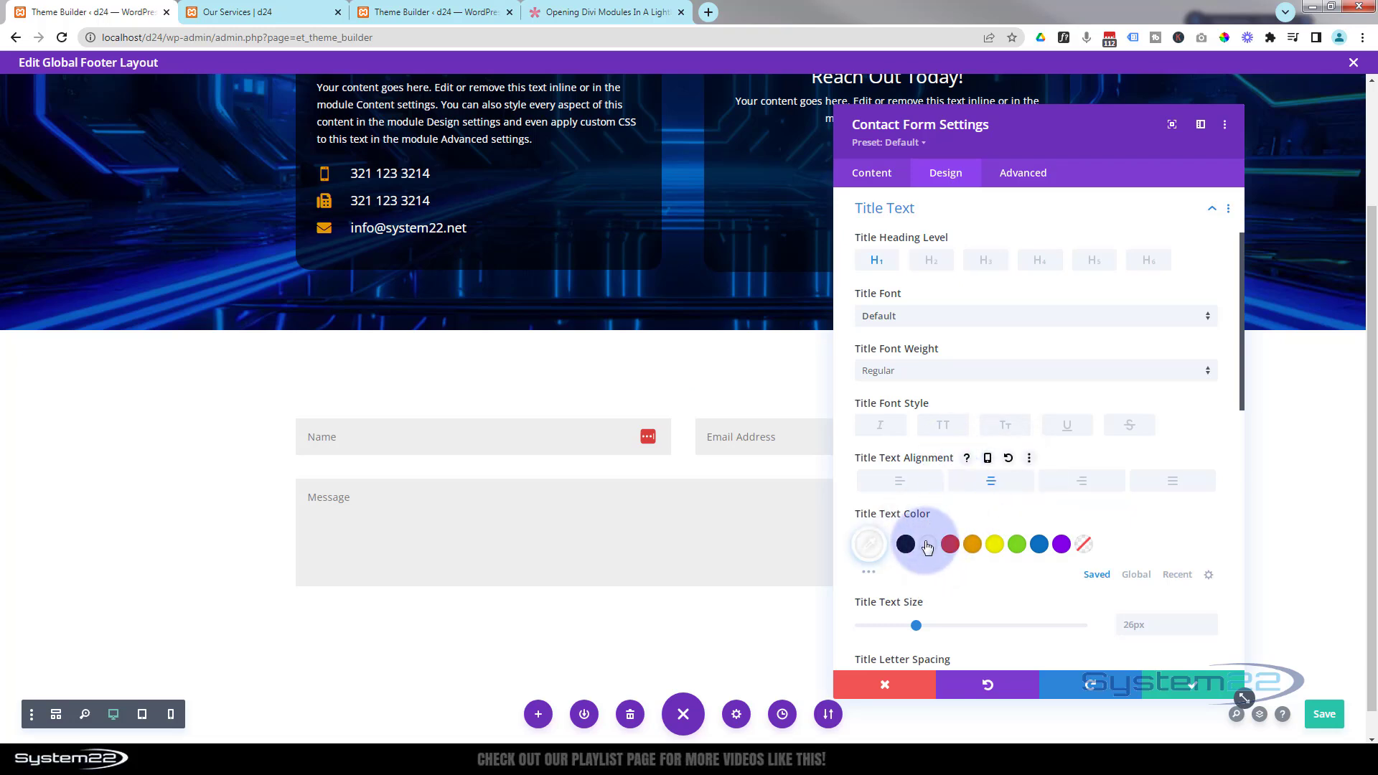
click(906, 544)
scroll(915, 481, down, 3)
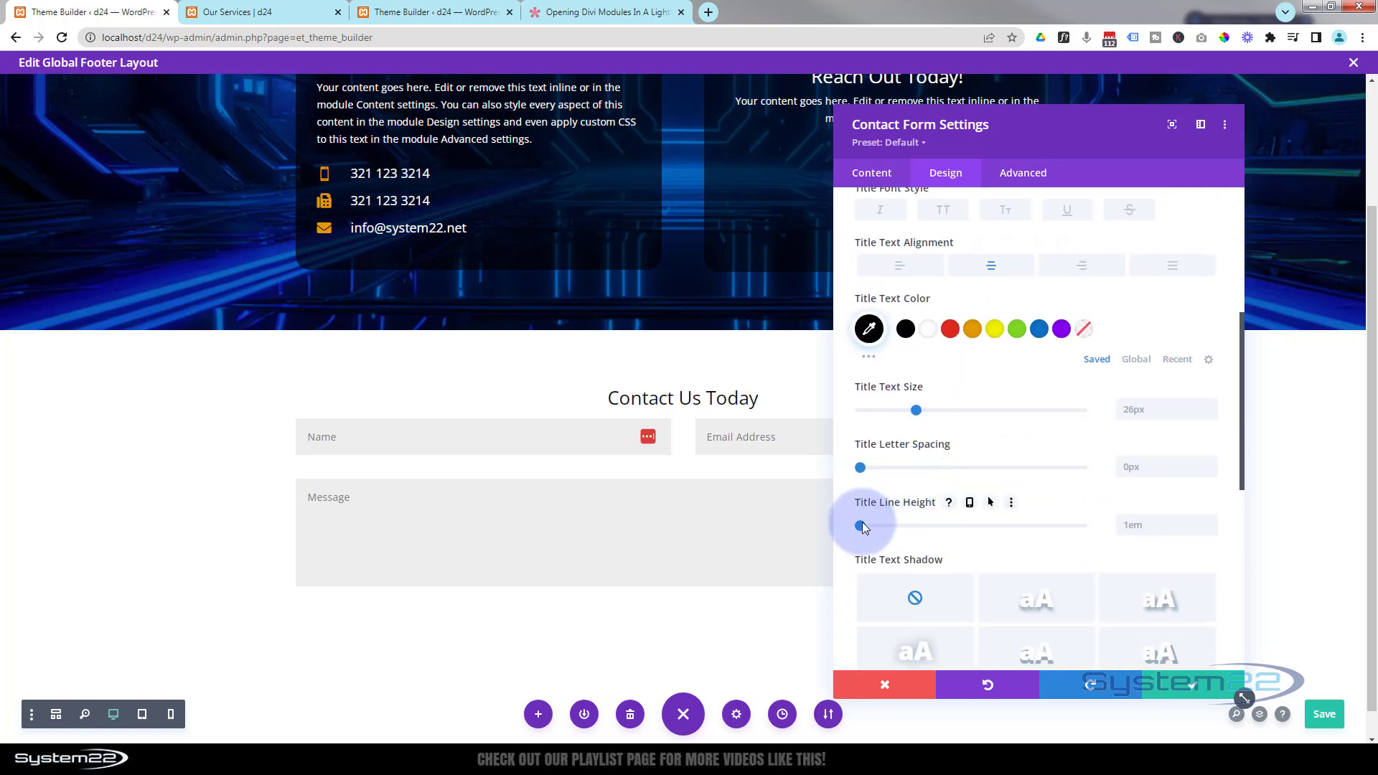
drag(862, 527, 1031, 528)
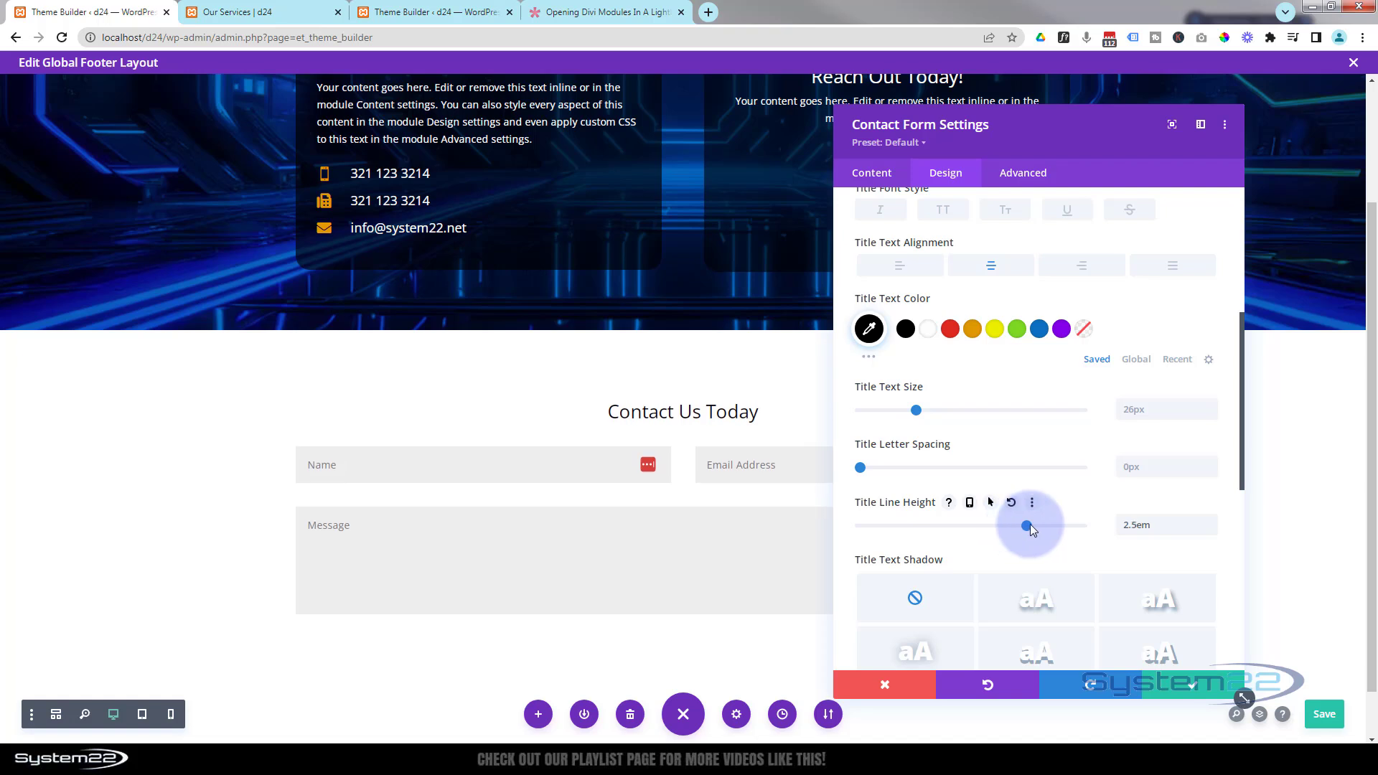
click(928, 328)
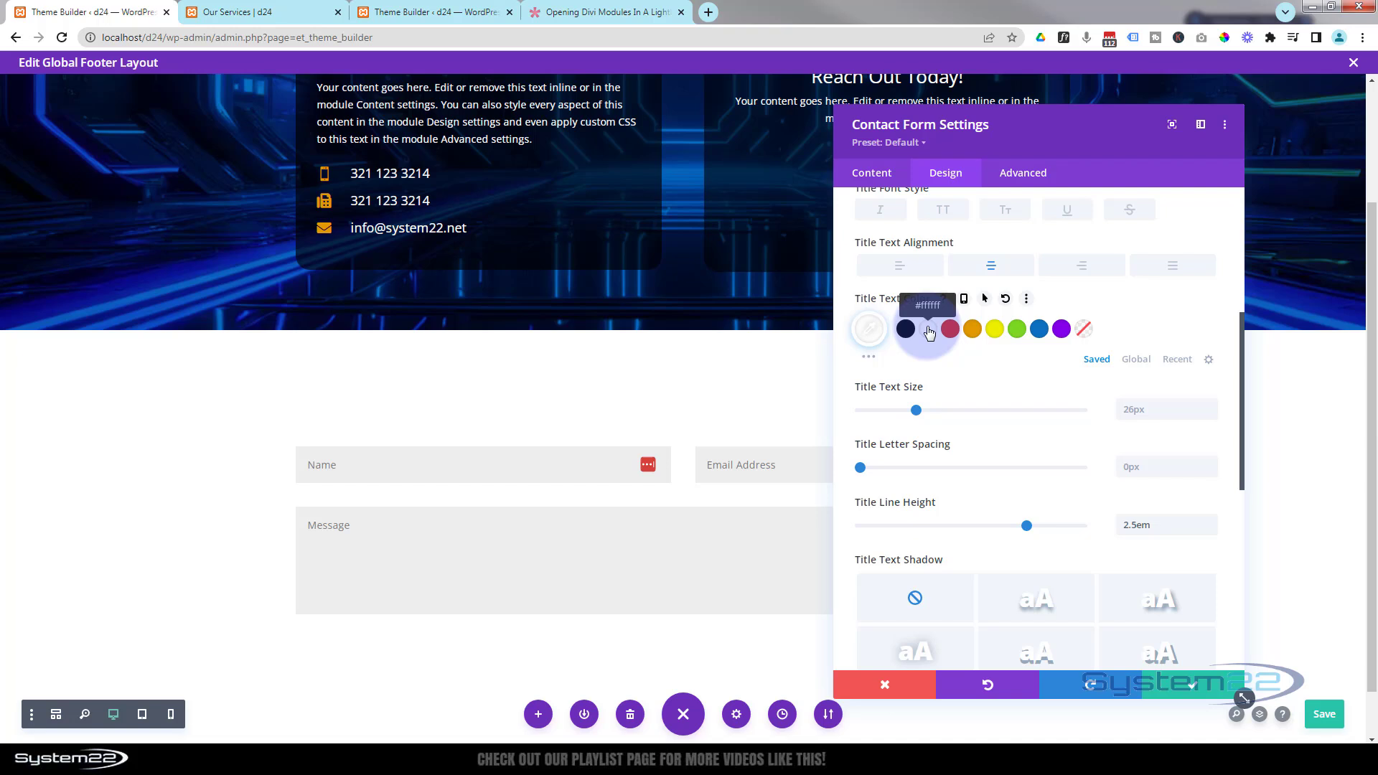
click(883, 176)
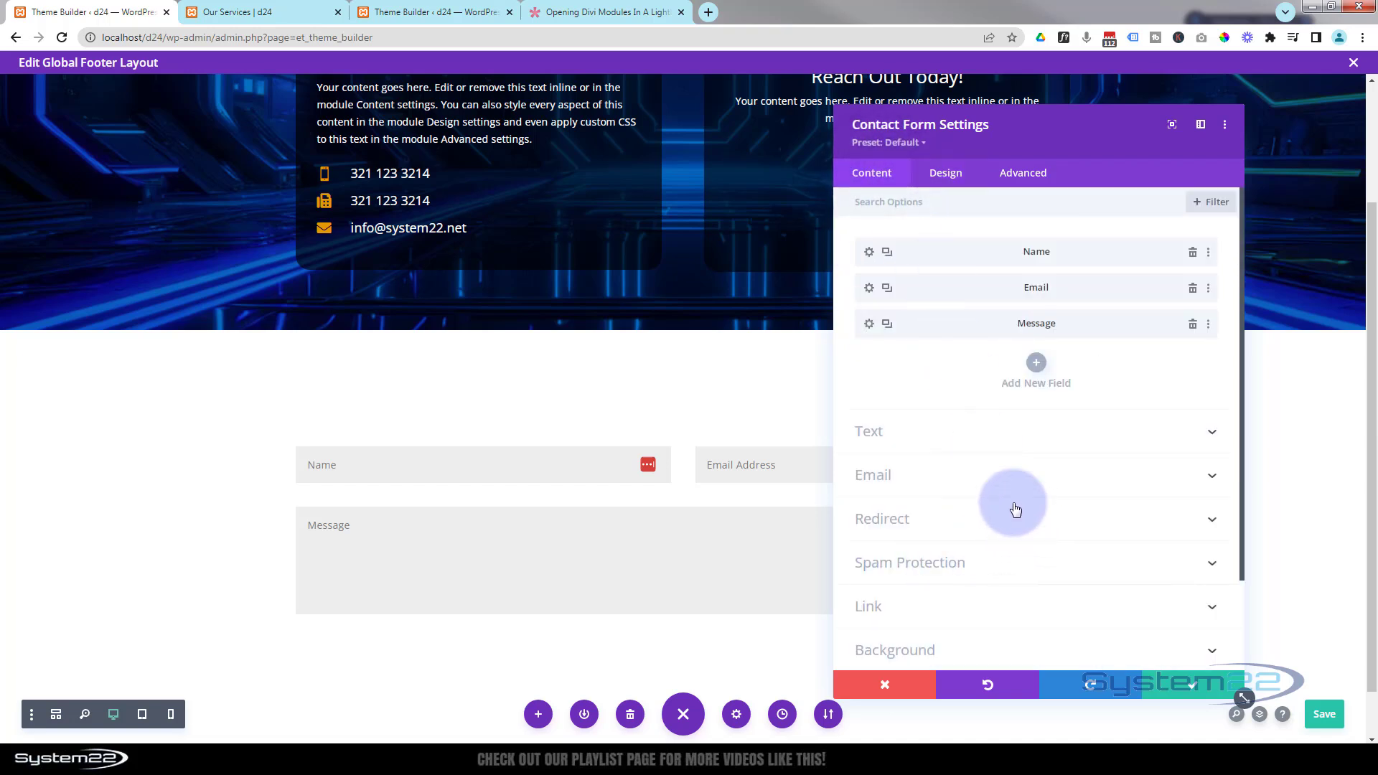
scroll(1015, 509, down, 1)
scroll(939, 425, up, 1)
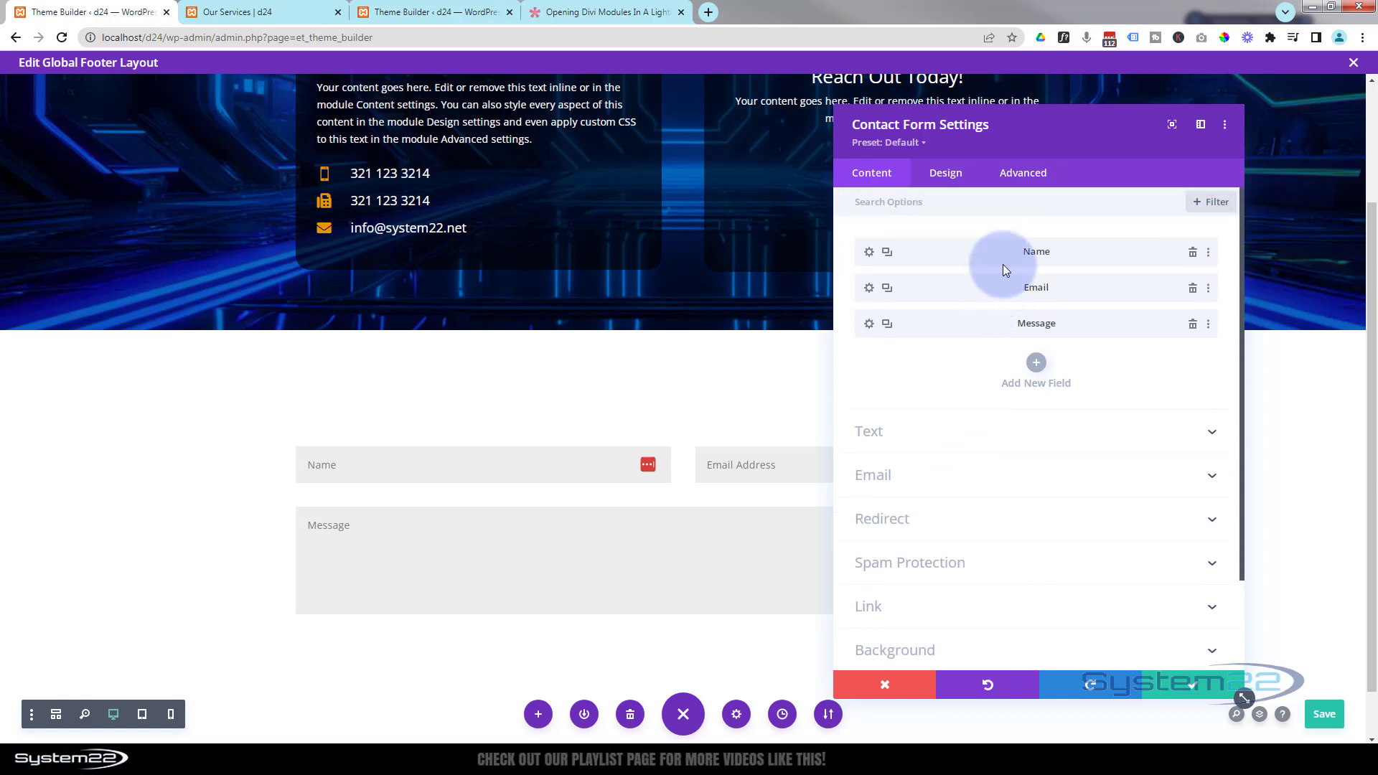
click(1036, 368)
click(972, 451)
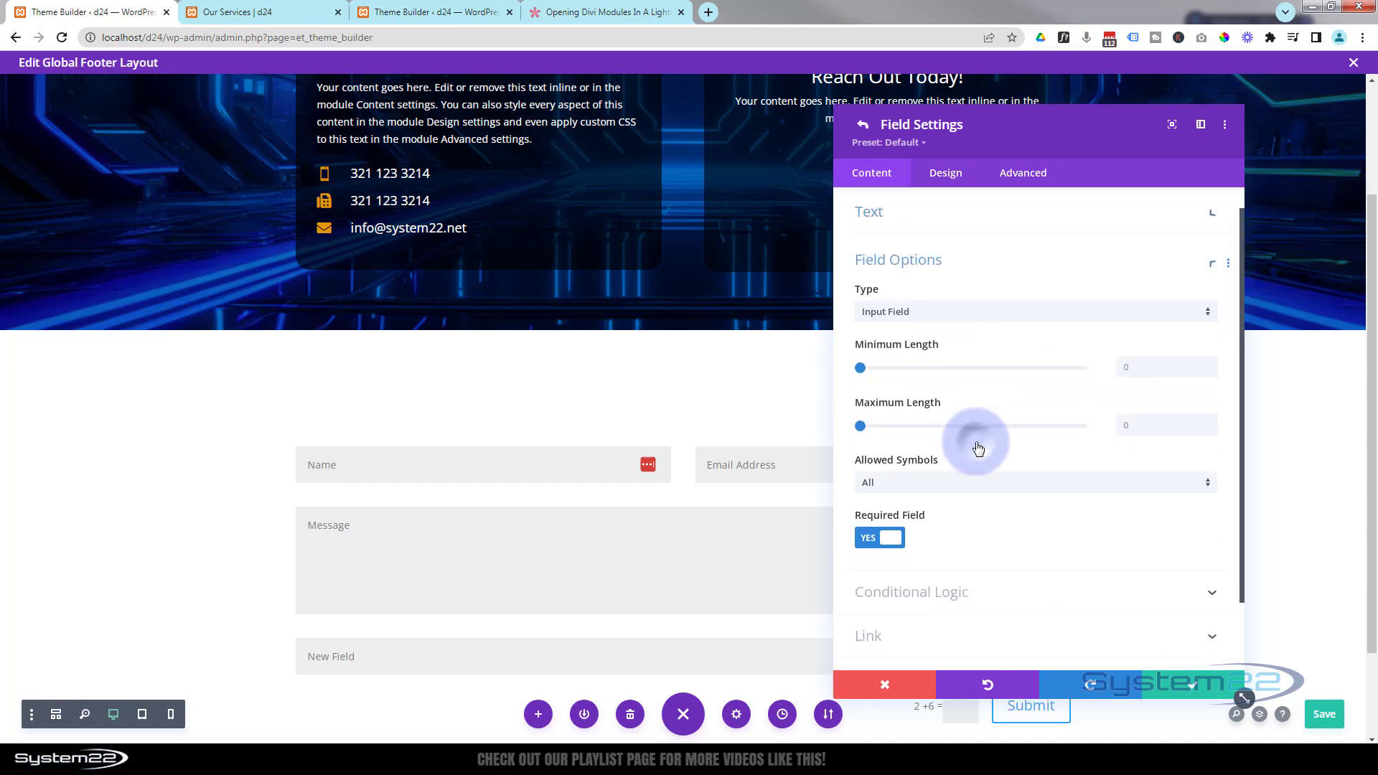
click(937, 264)
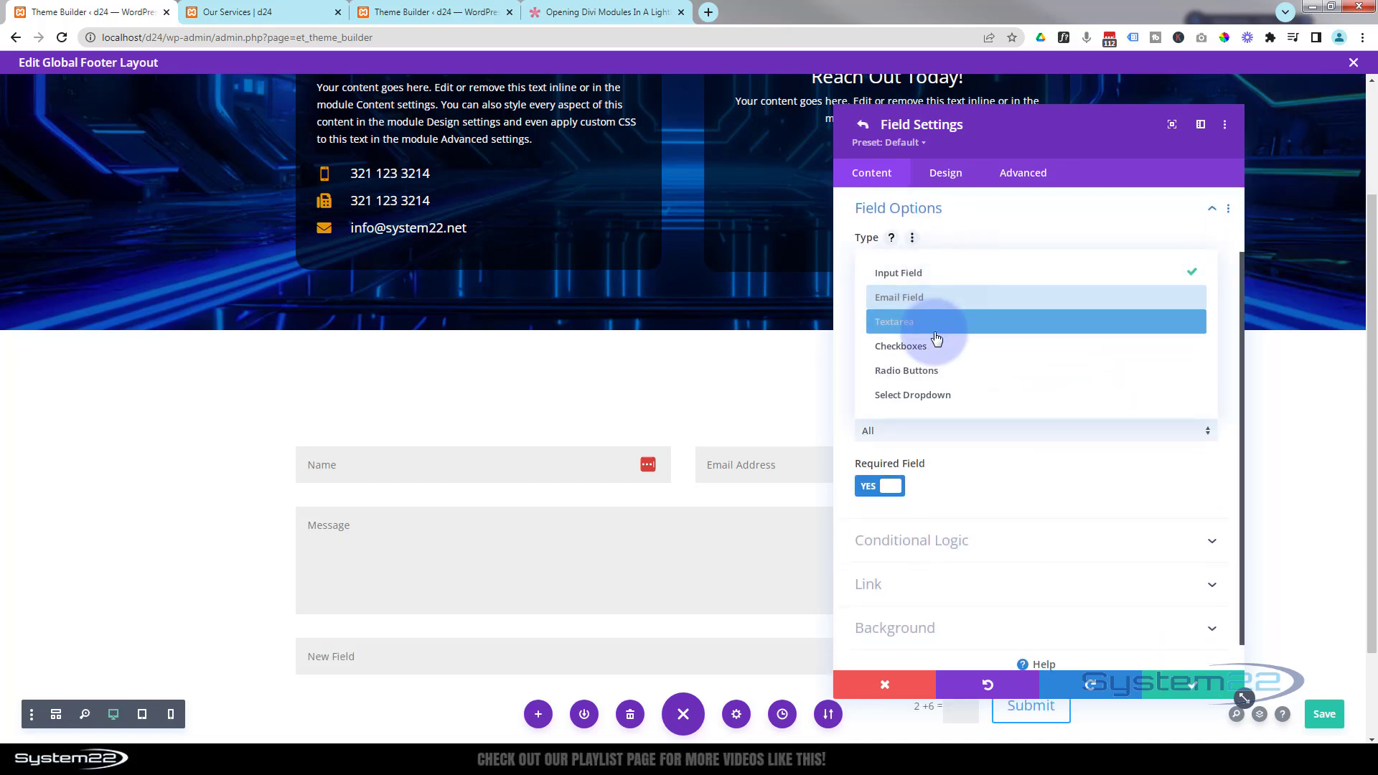
click(1014, 208)
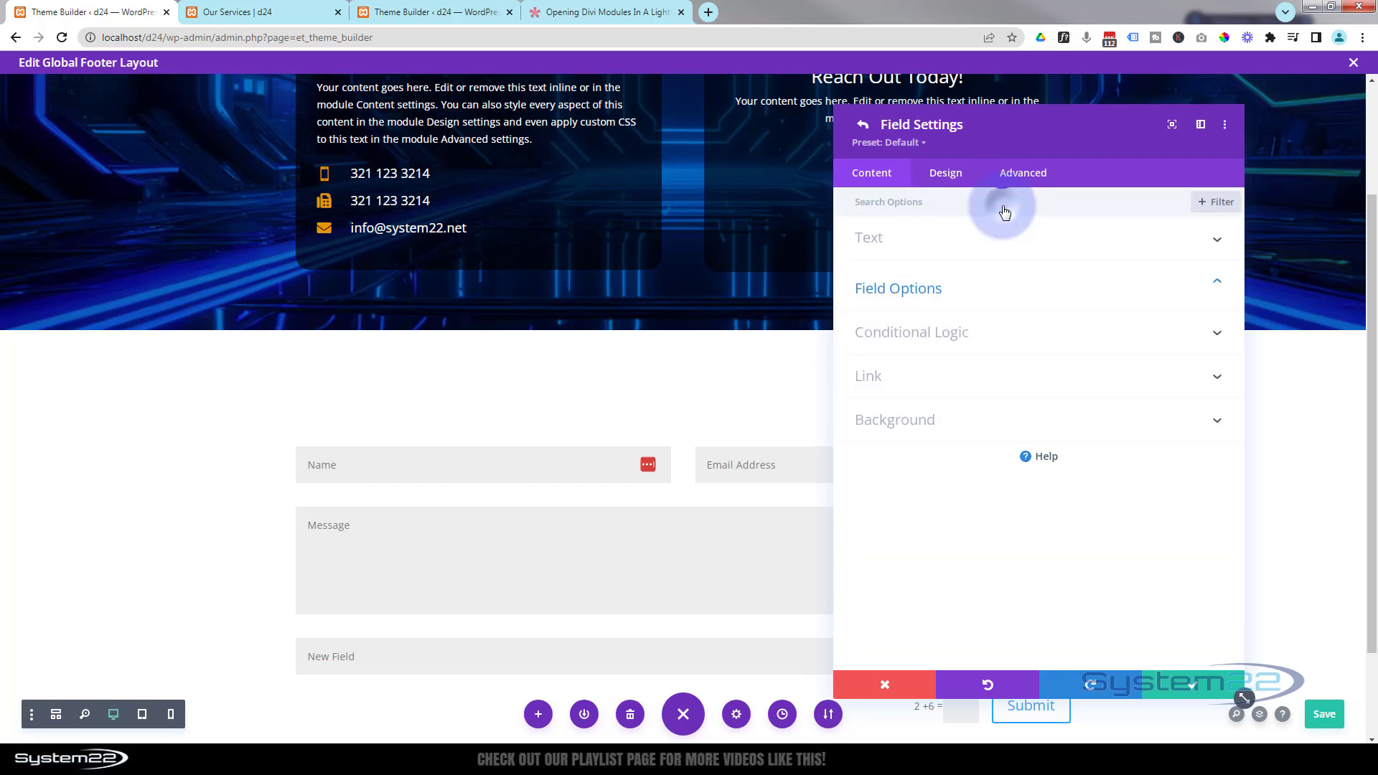
click(902, 243)
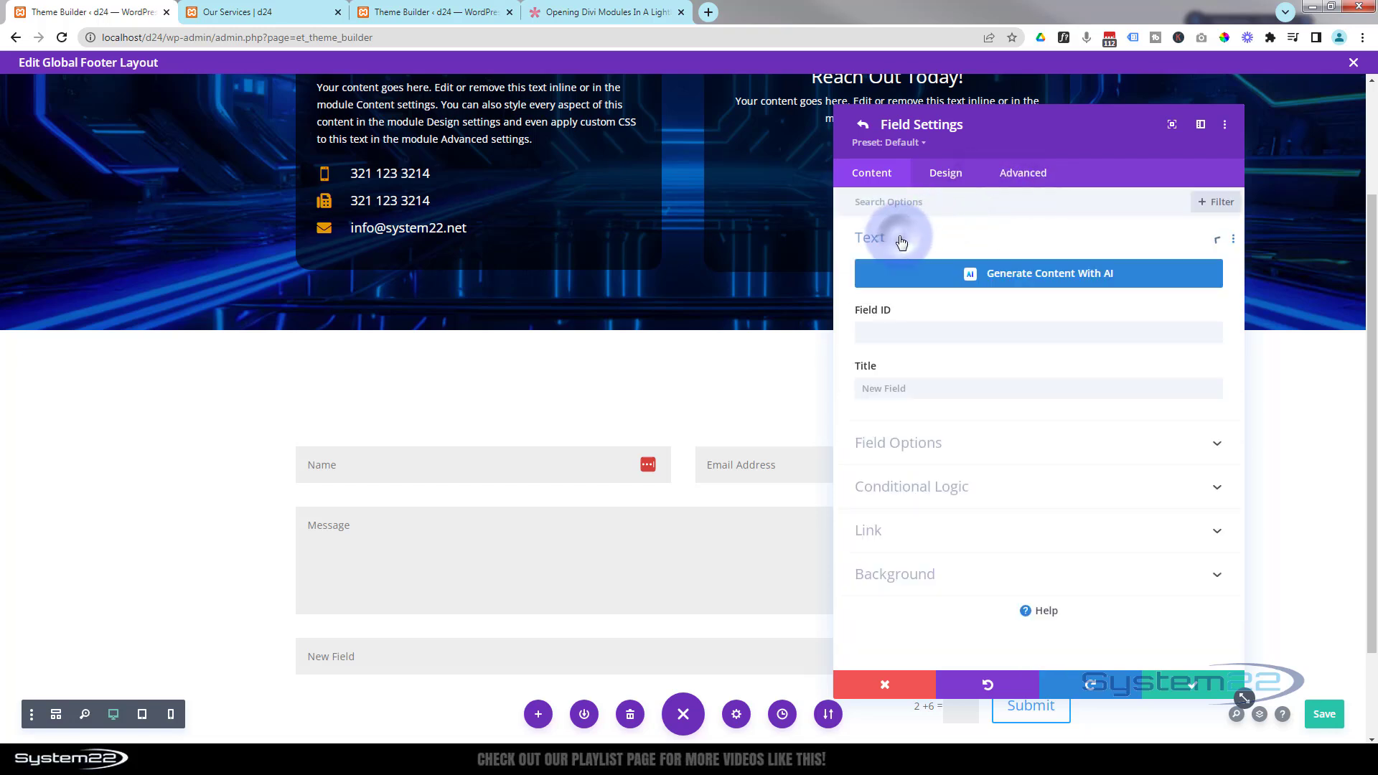
click(1189, 684)
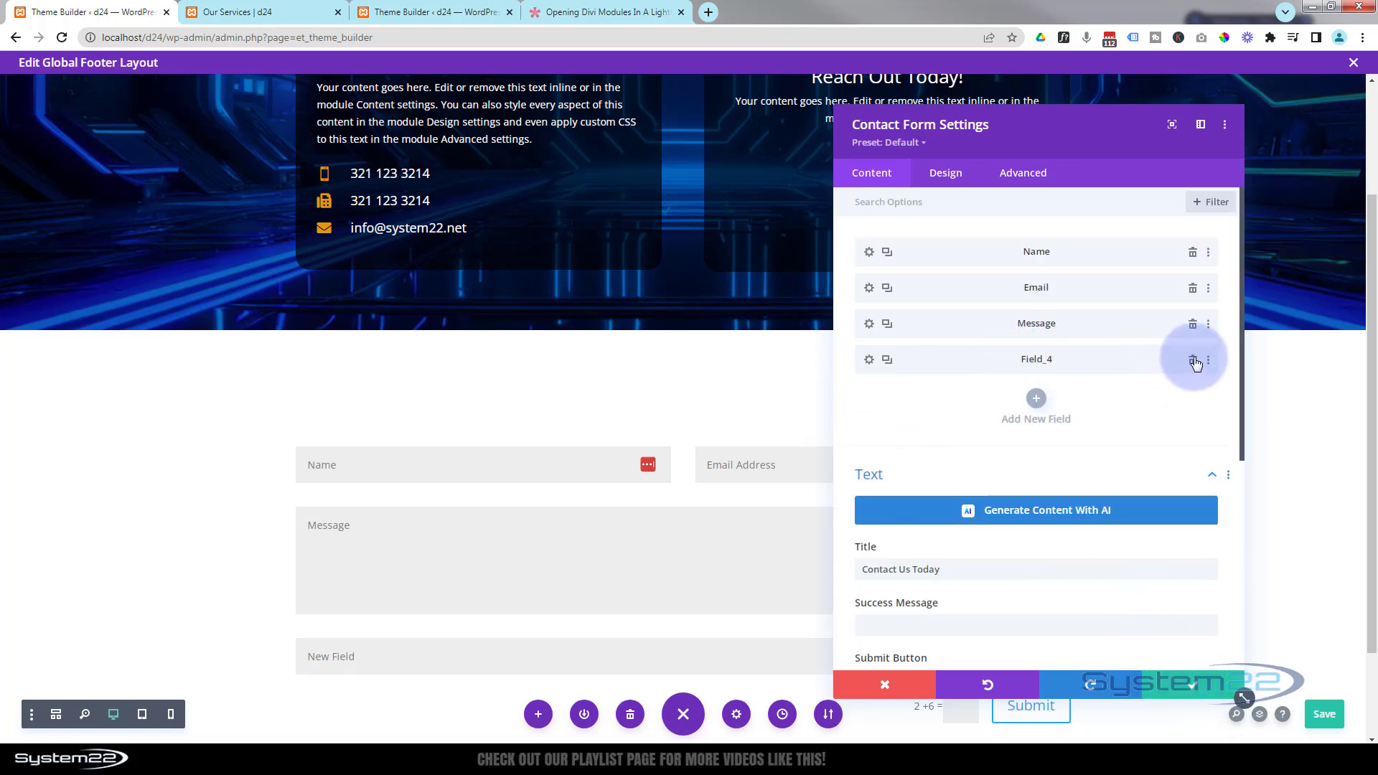
drag(945, 359, 955, 319)
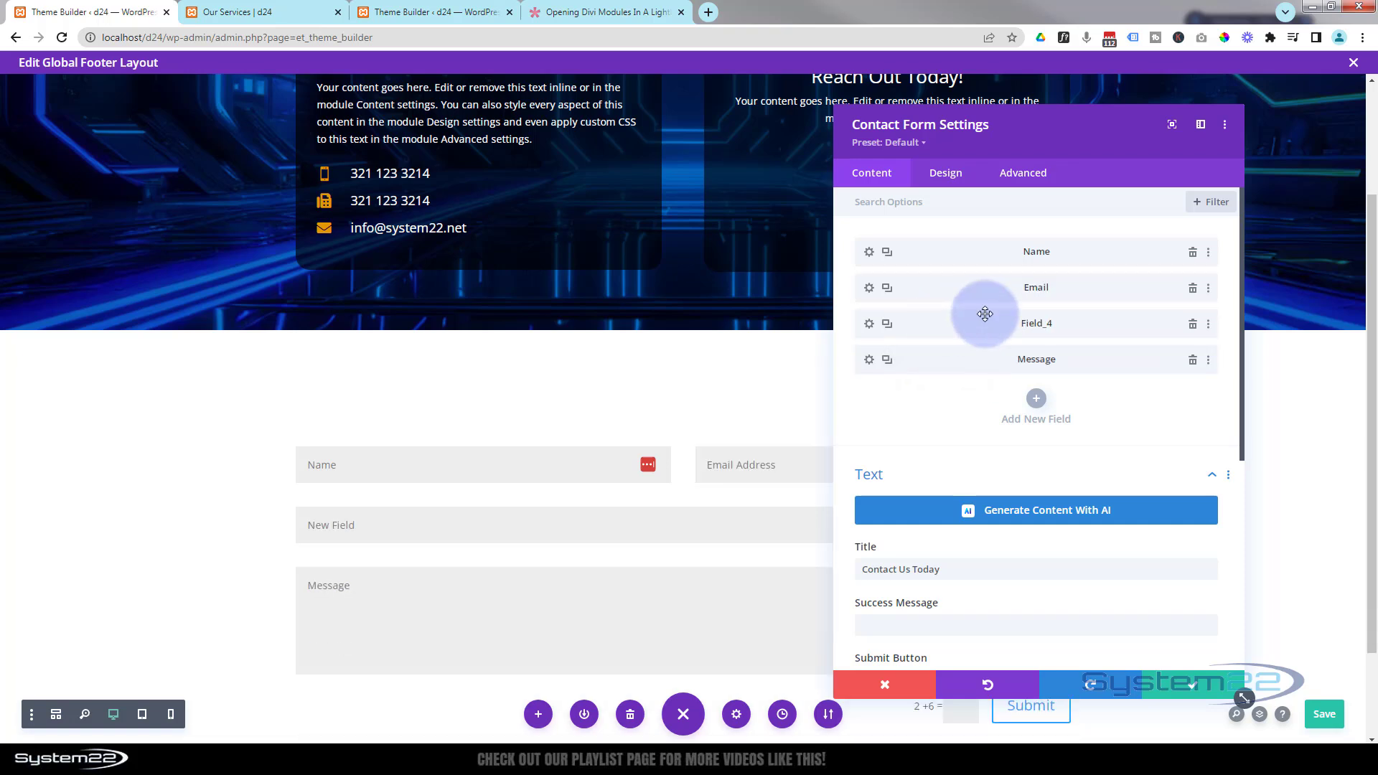
click(1193, 323)
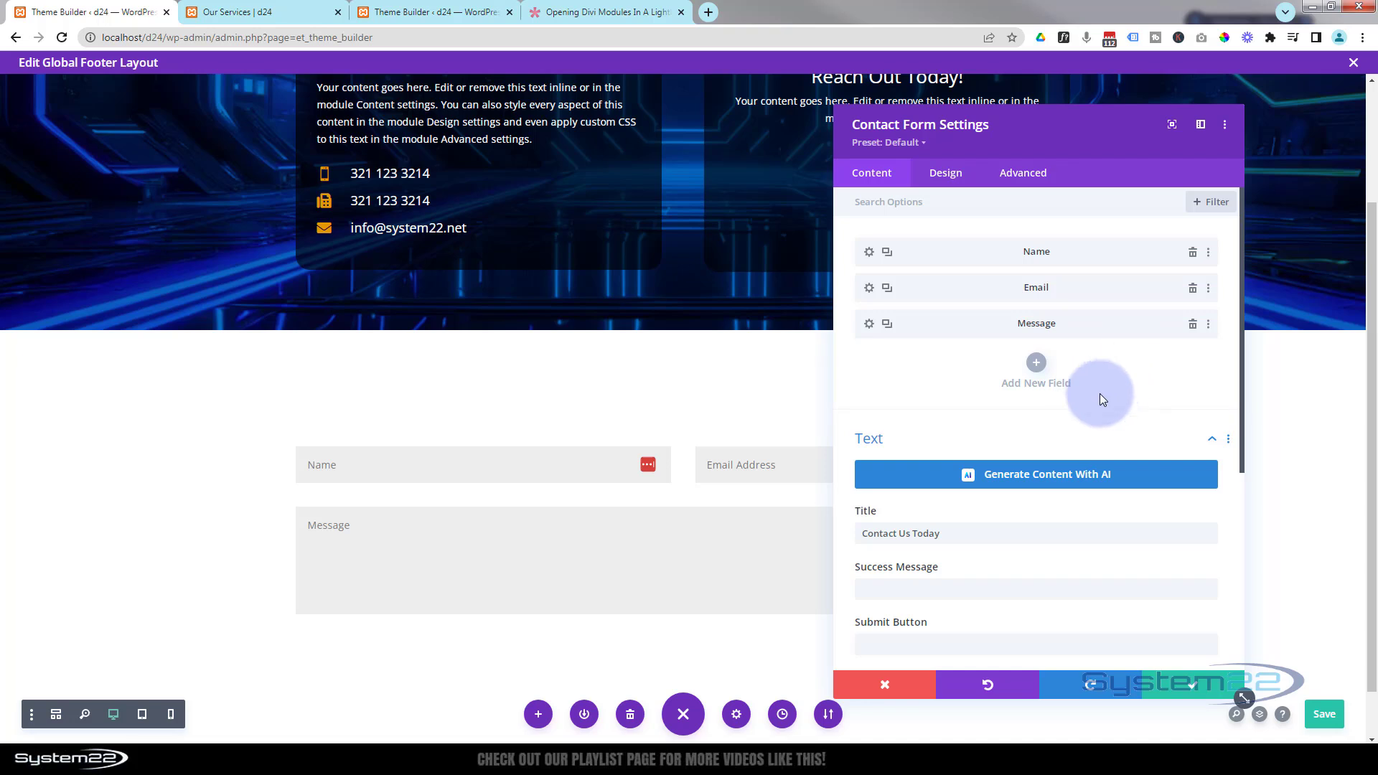
- Set the contact form's success message to "Message has been sent!"
scroll(1100, 394, down, 3)
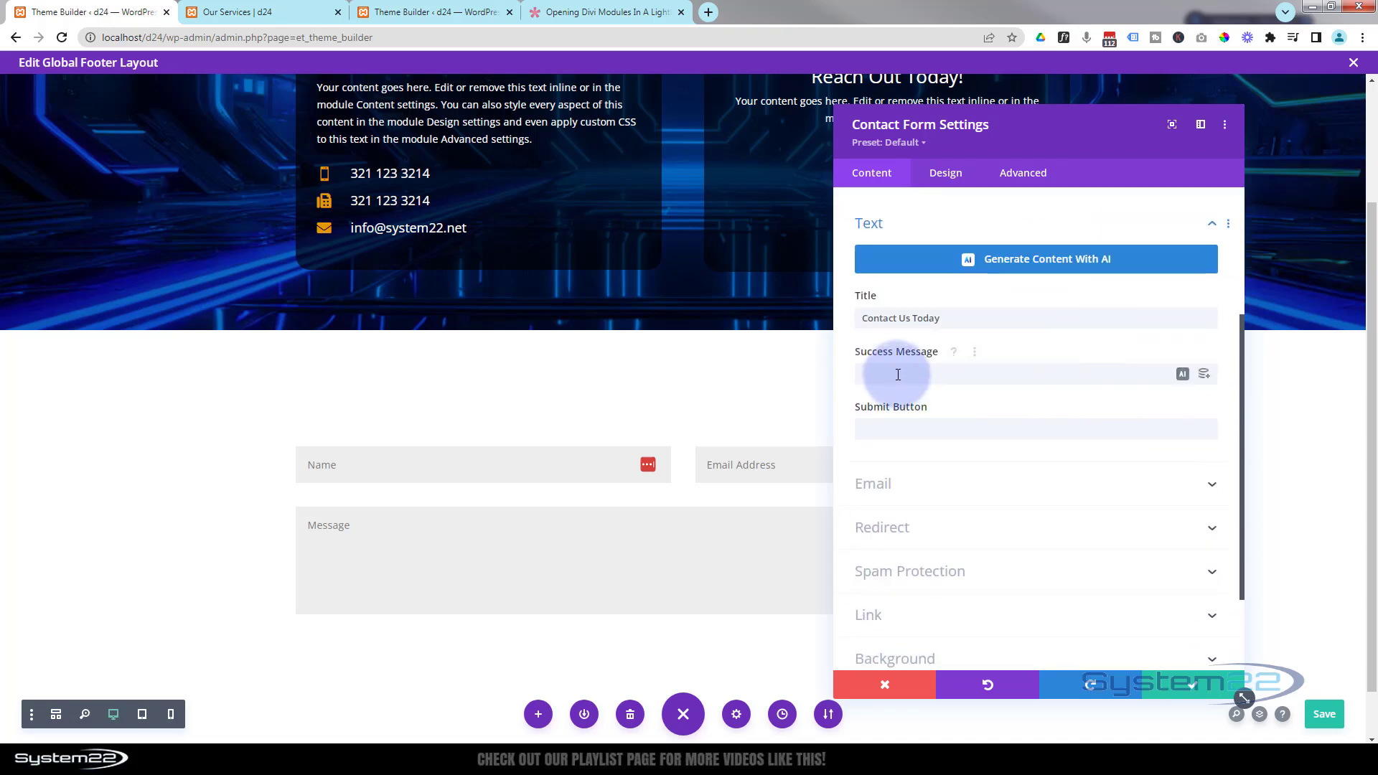
click(898, 374)
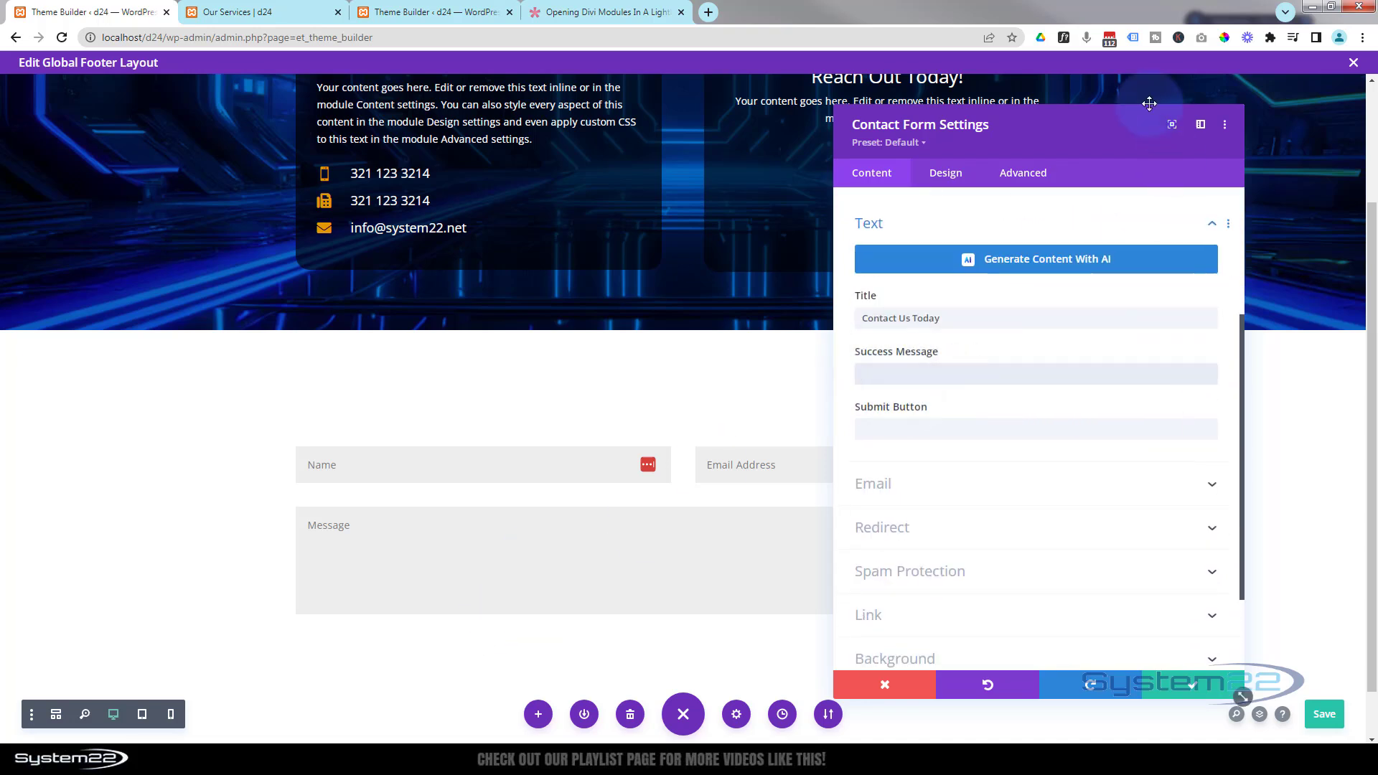
drag(1108, 139, 665, 166)
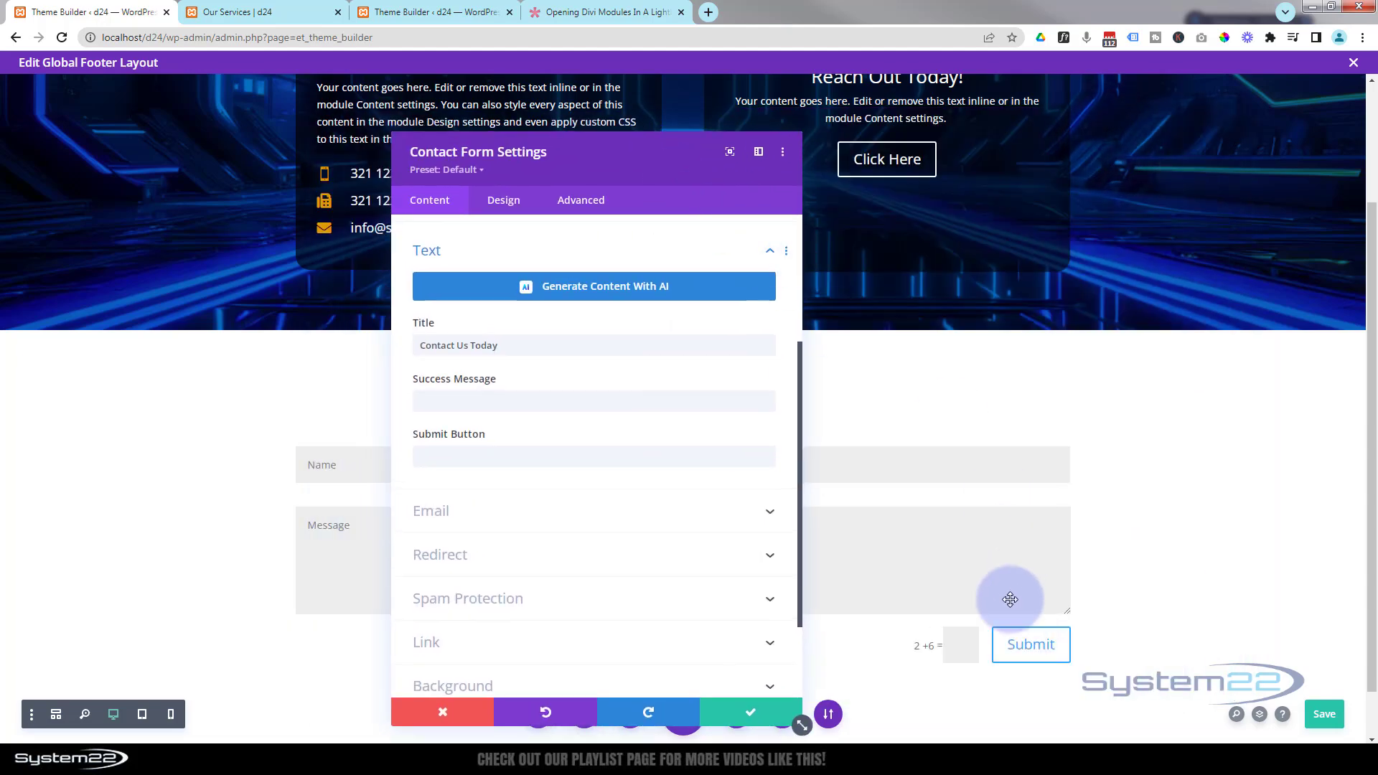
click(482, 399)
text(Message has been sent!)
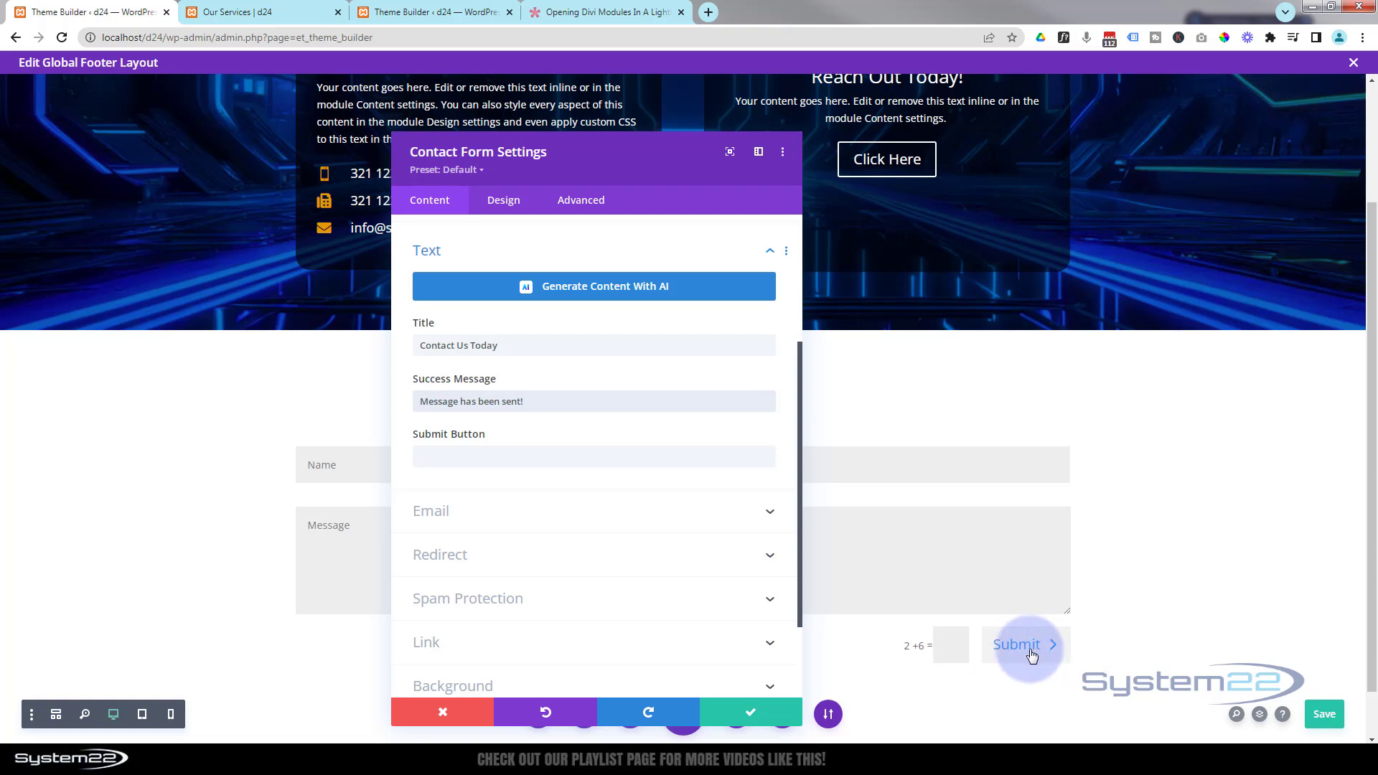
- Enter the recipient e-mail address in the form's Email settings
click(487, 455)
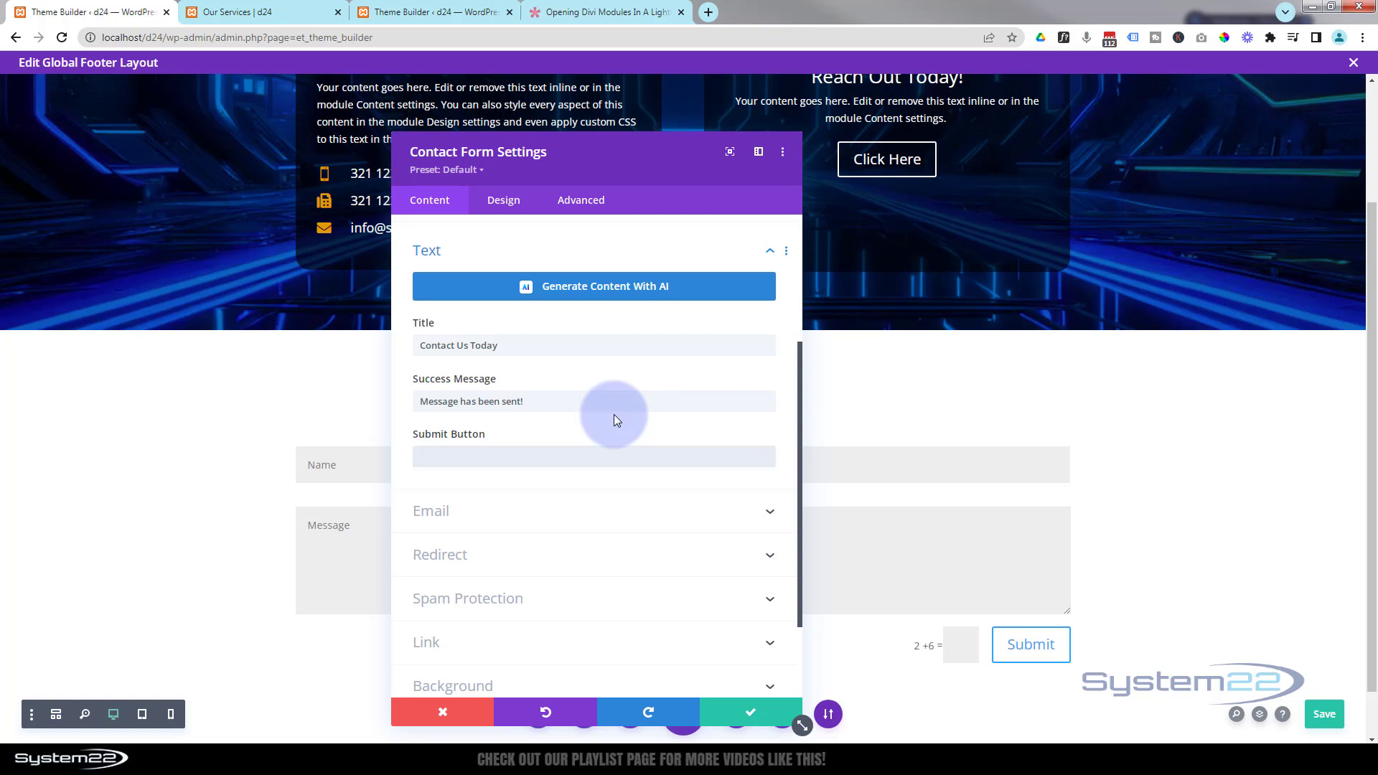
scroll(614, 420, down, 2)
click(559, 405)
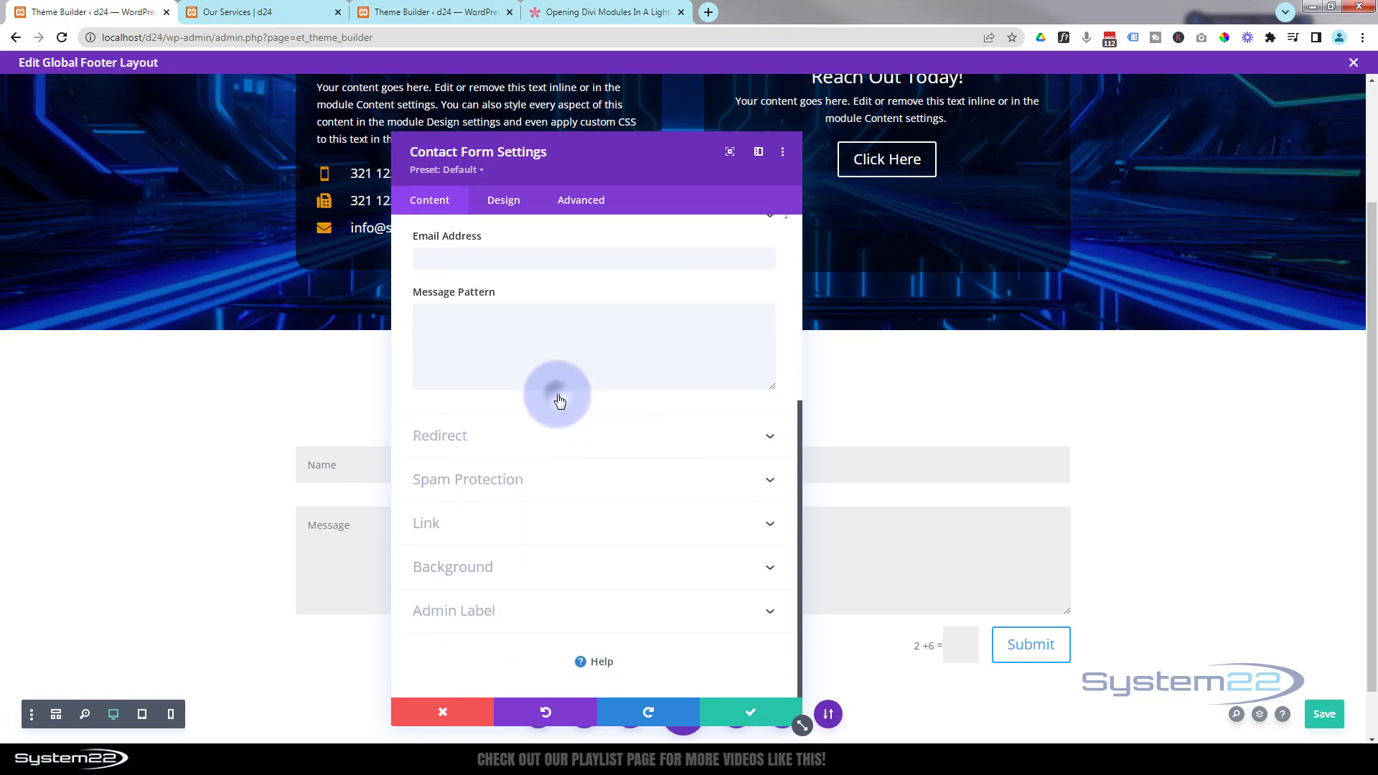
click(484, 286)
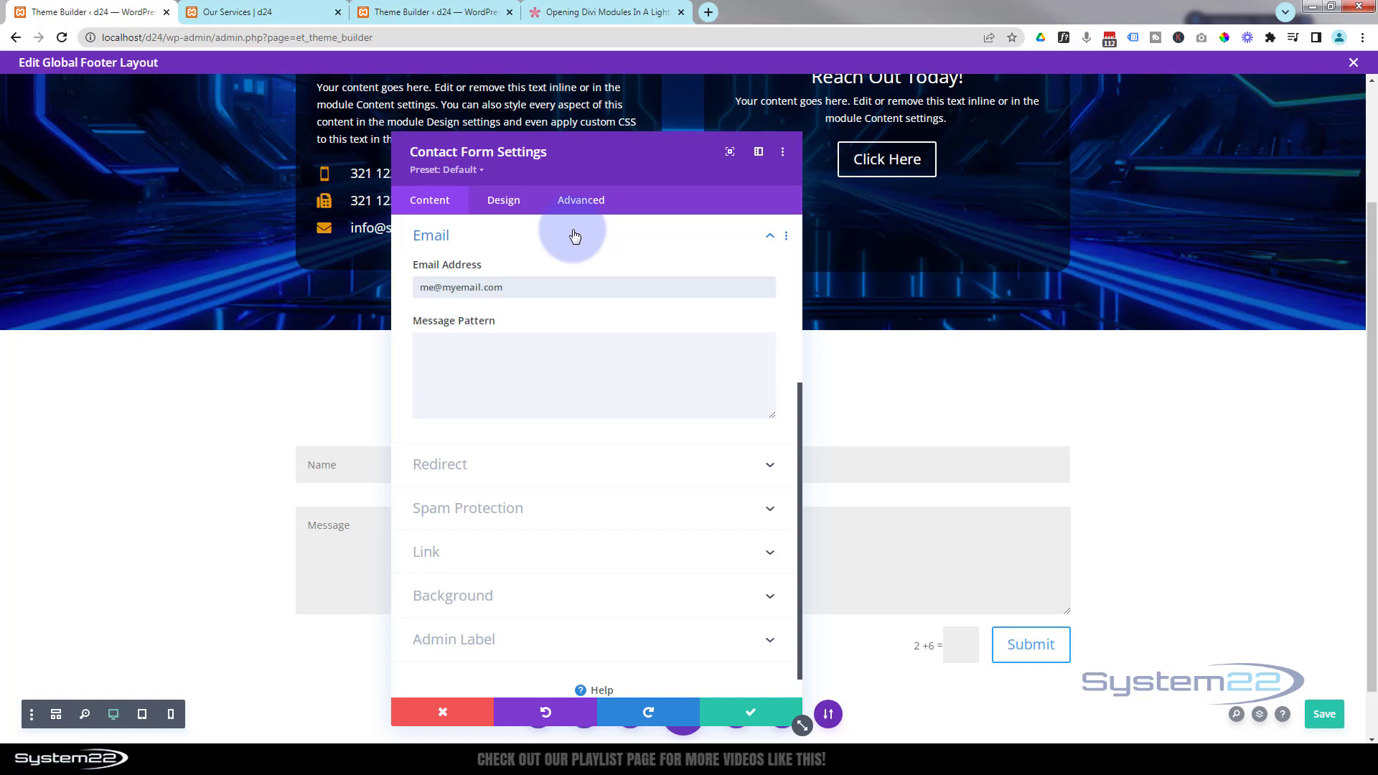
click(539, 285)
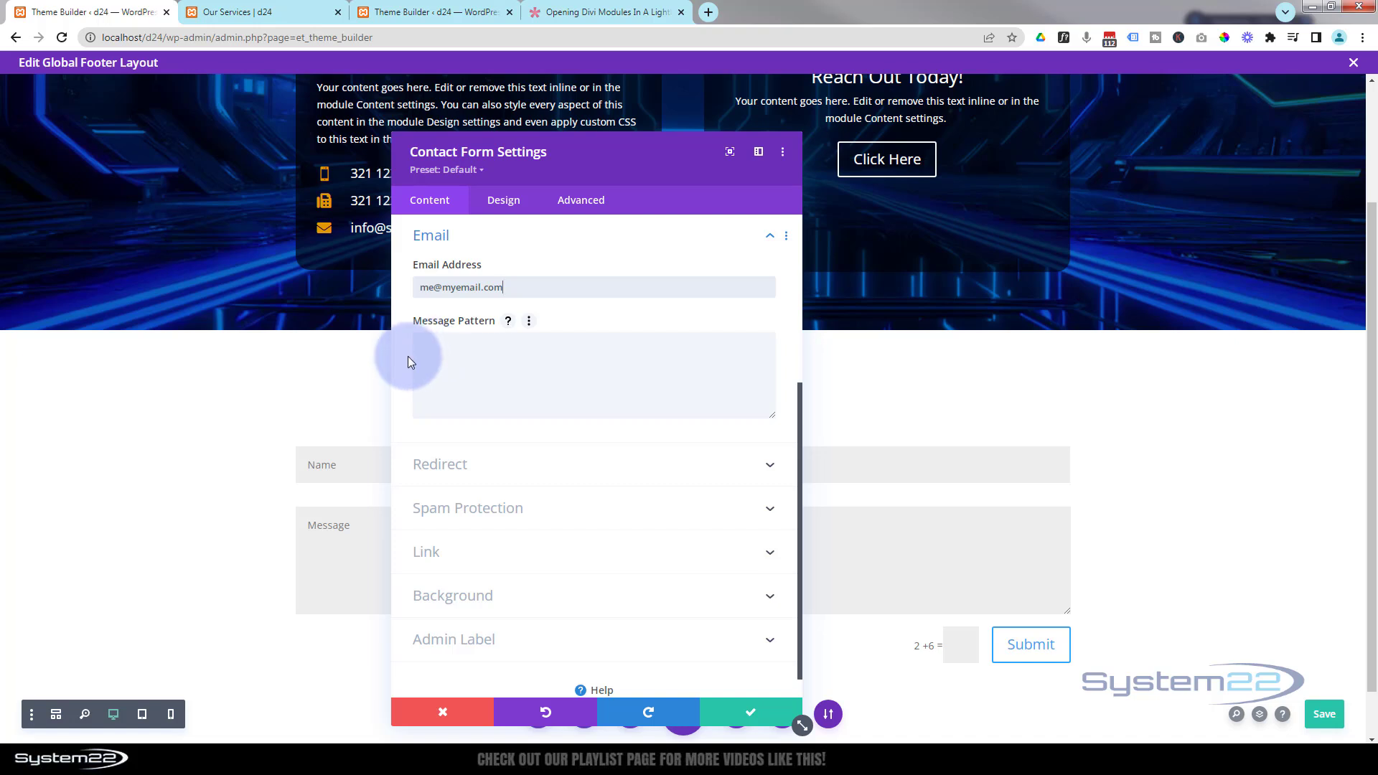
- Turn off the basic captcha in the form's spam protection settings and save the module
scroll(408, 356, down, 1)
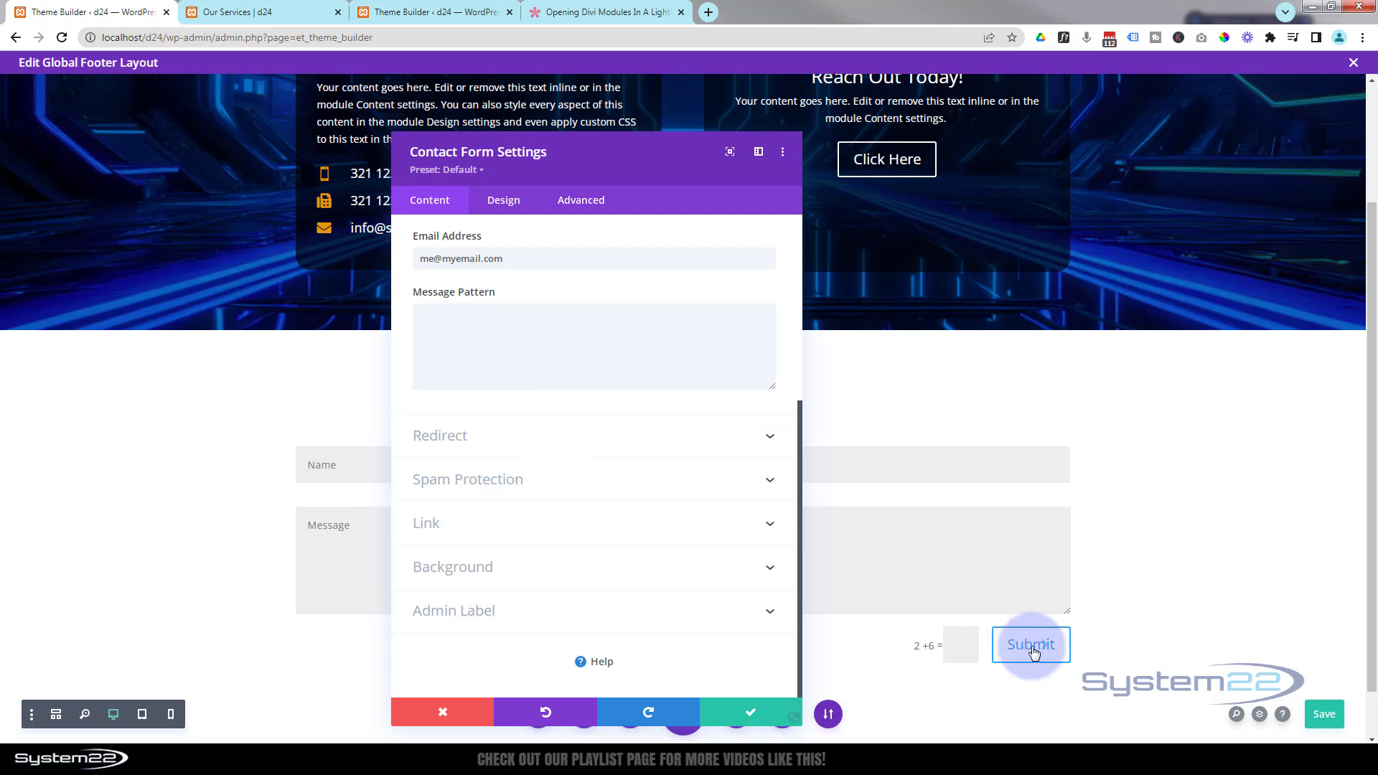
click(626, 447)
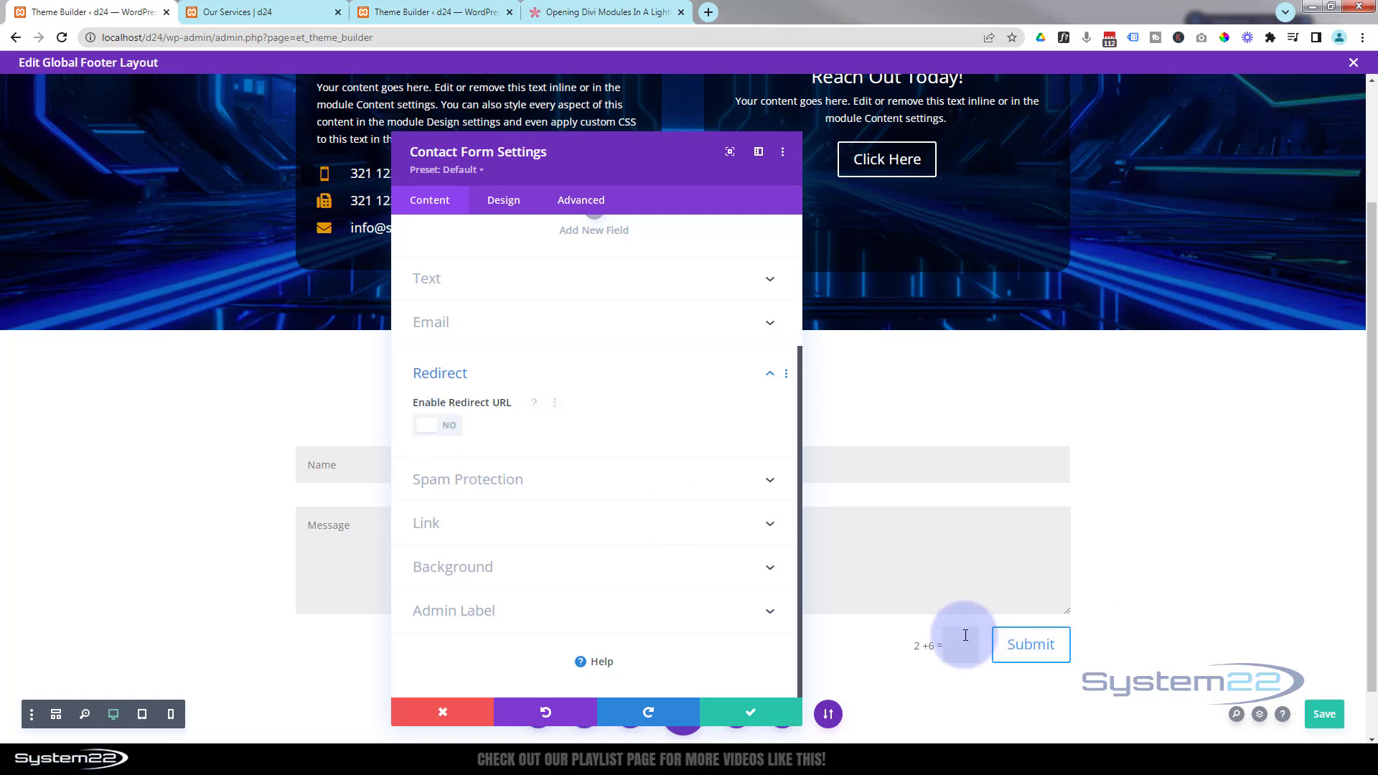
click(586, 492)
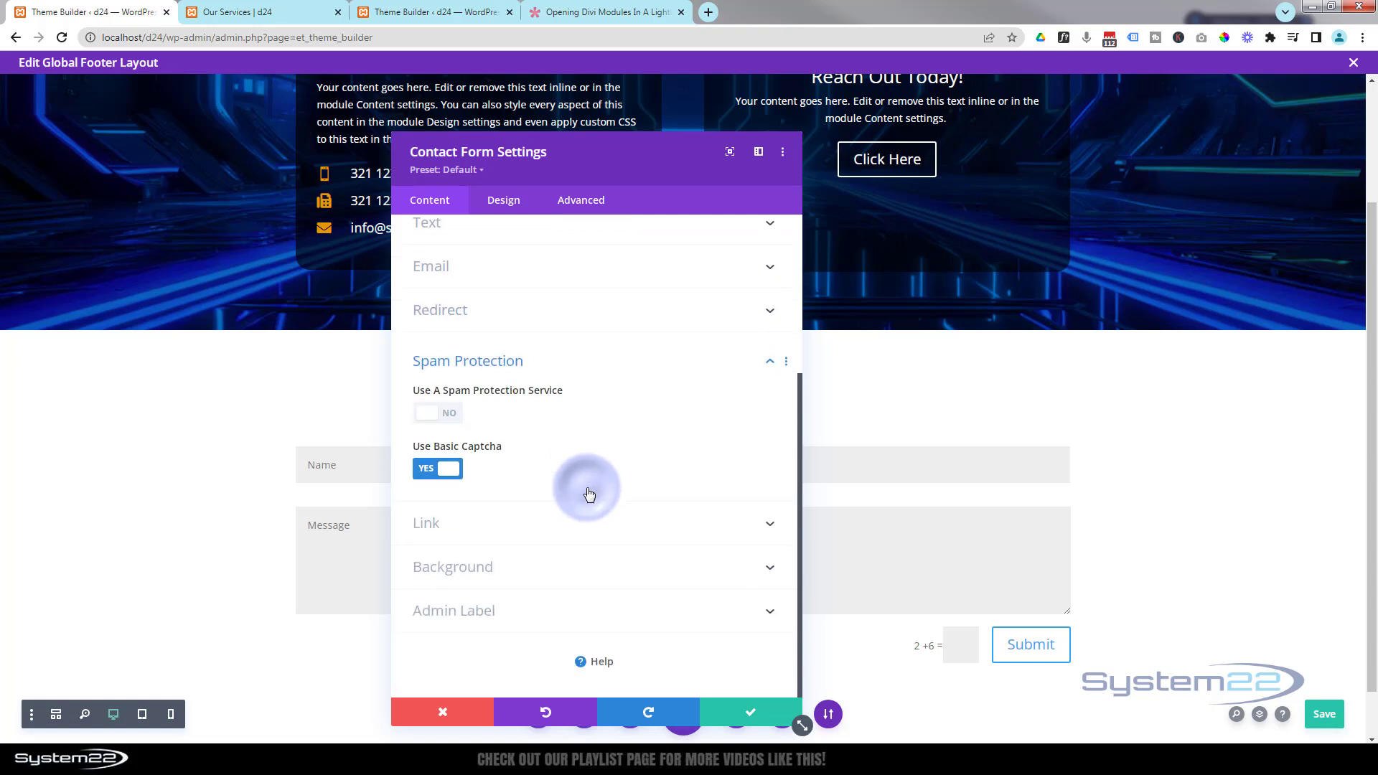
click(425, 472)
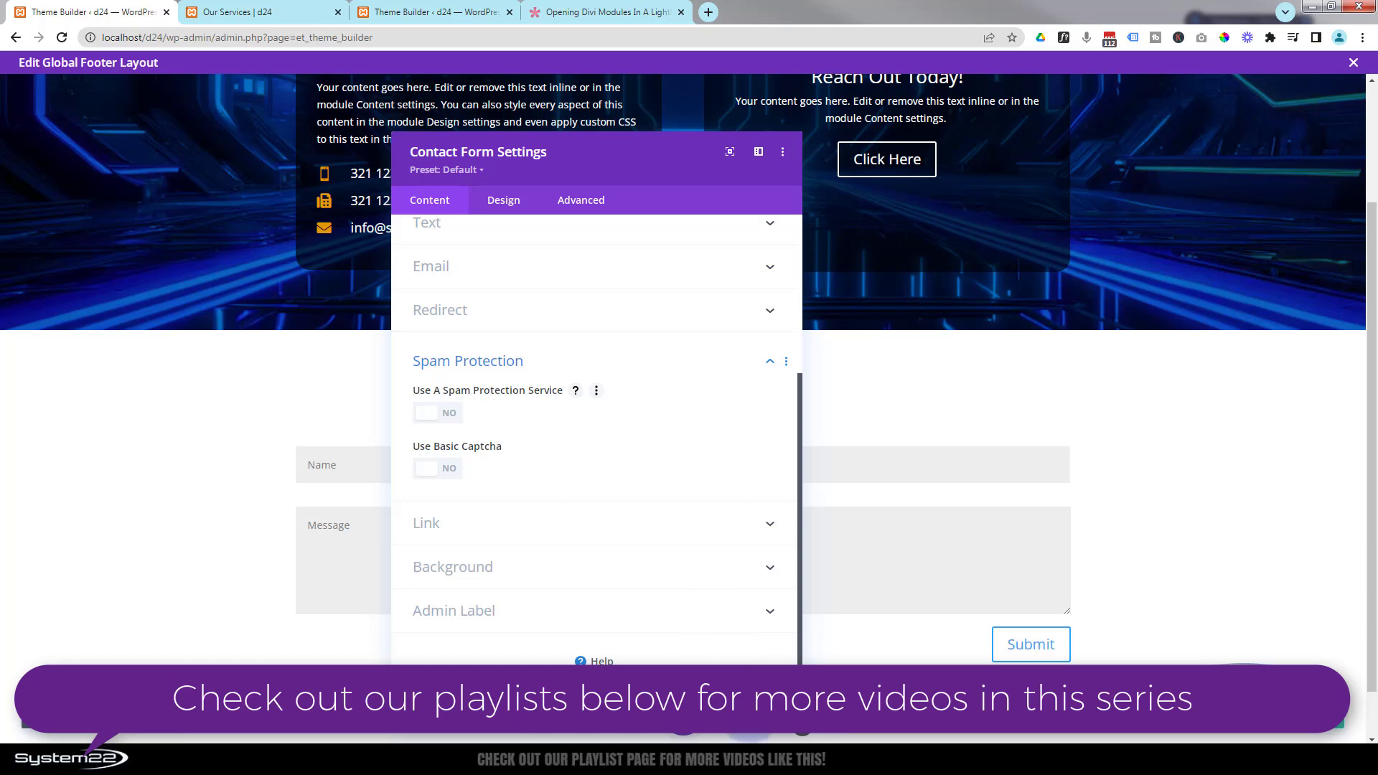
click(750, 700)
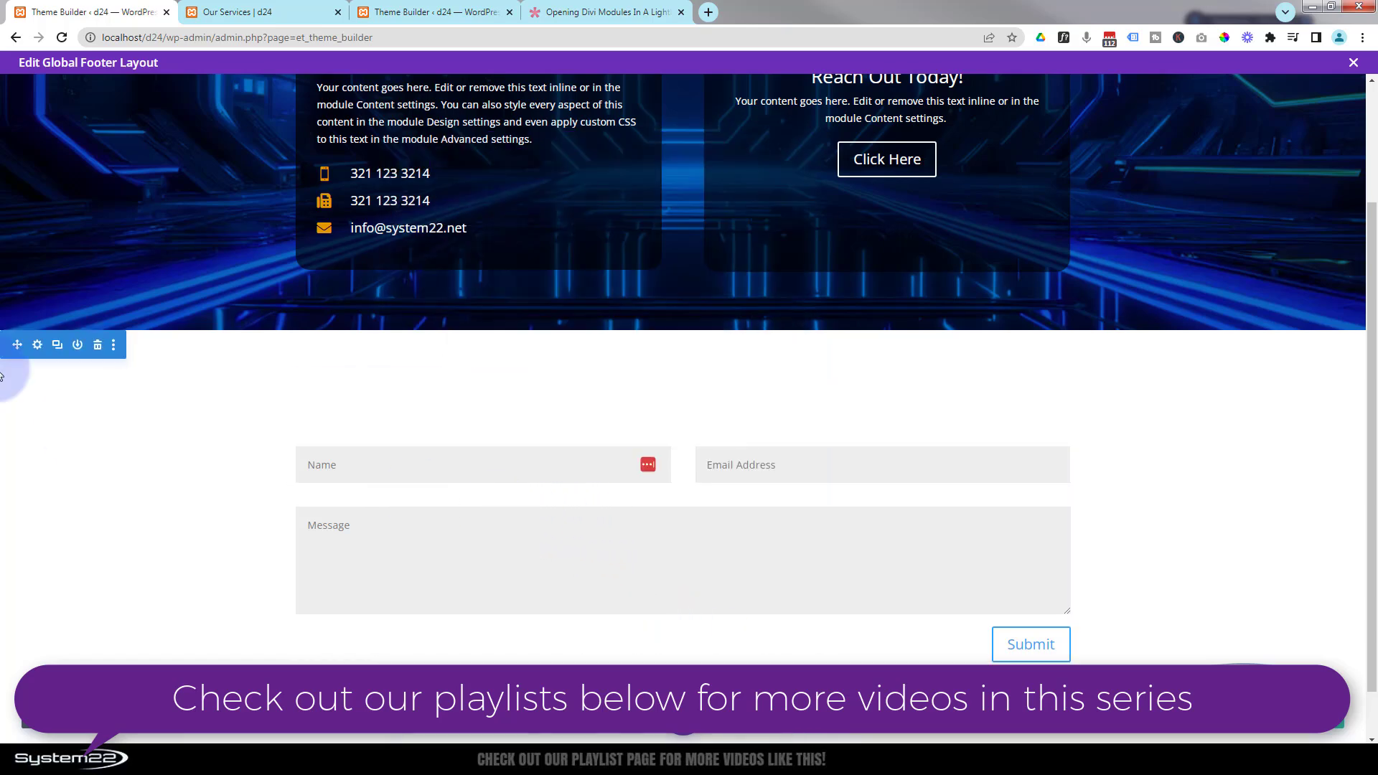
- Give the contact form section a blue background colour and a space-themed background image from the media library
click(38, 347)
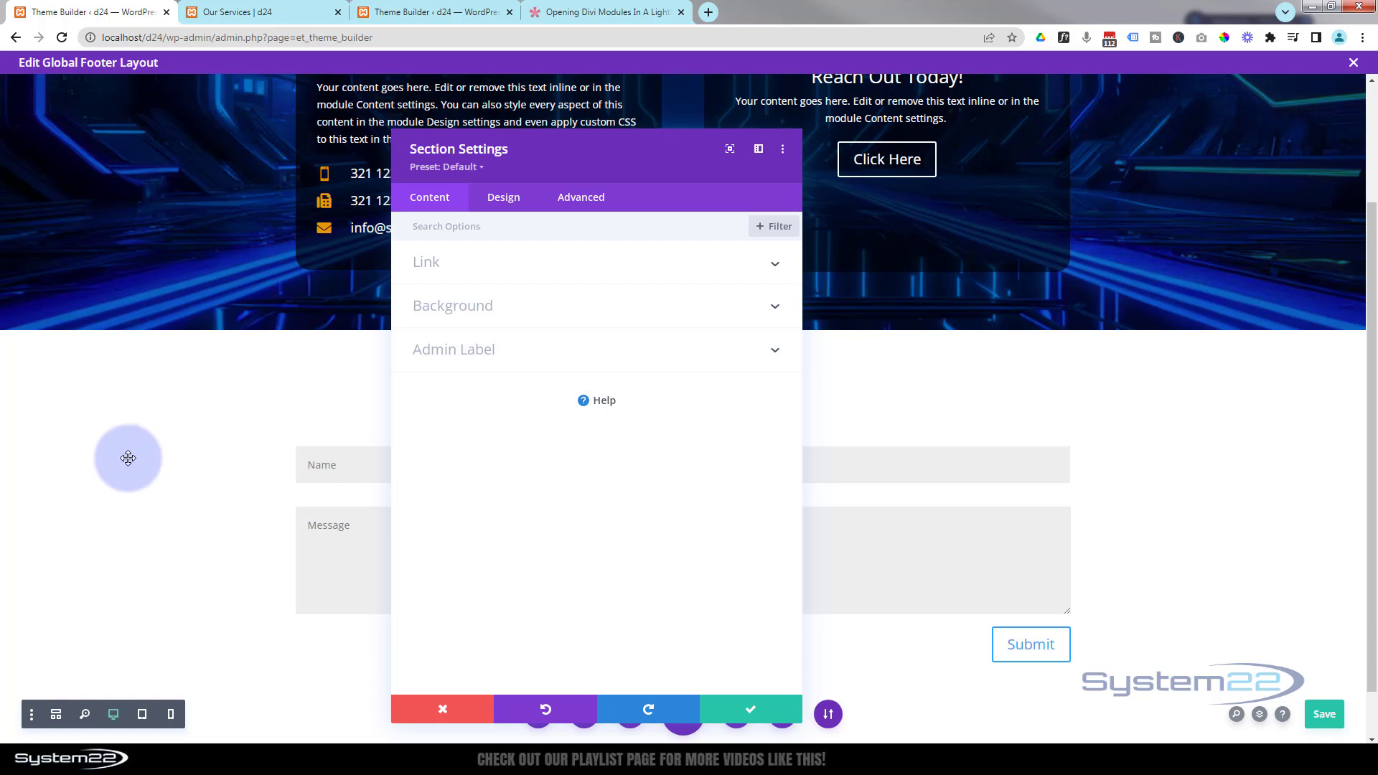
click(522, 321)
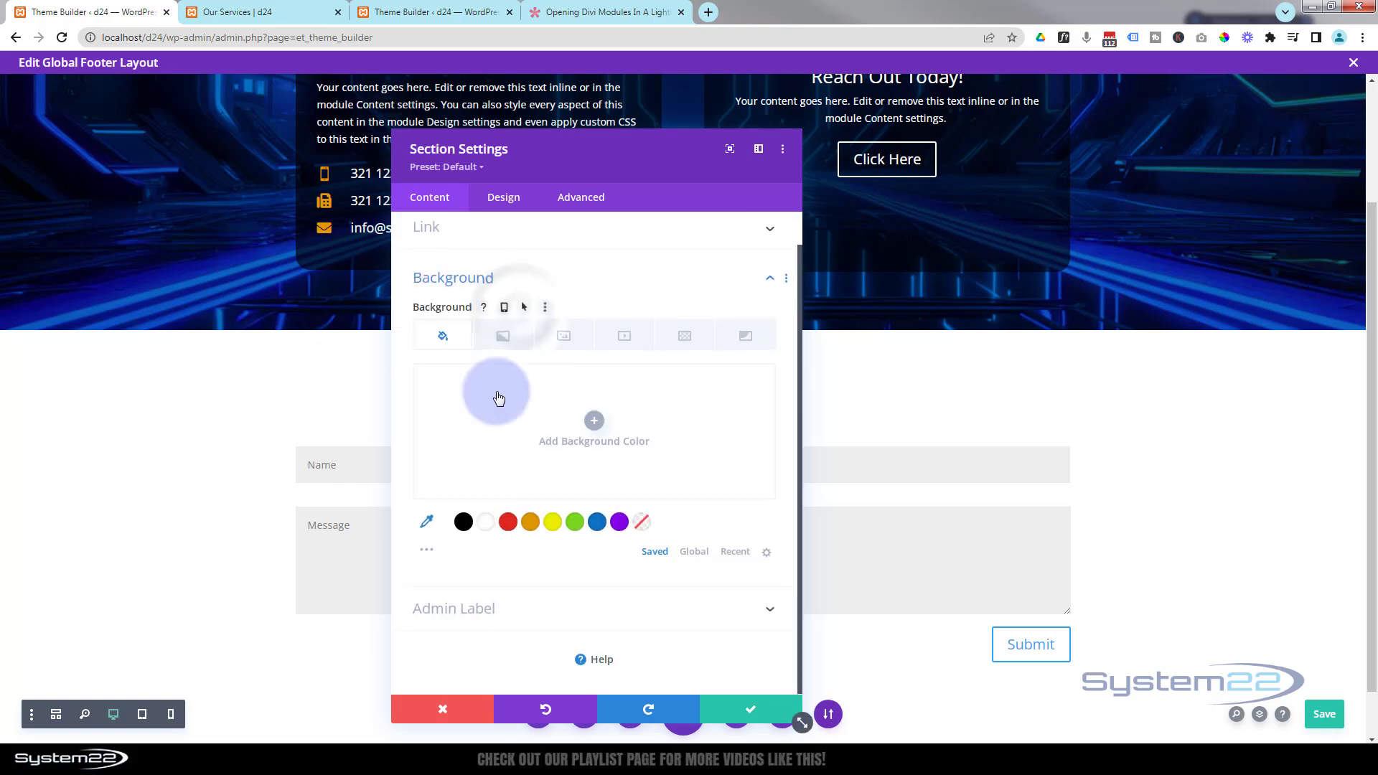
click(597, 524)
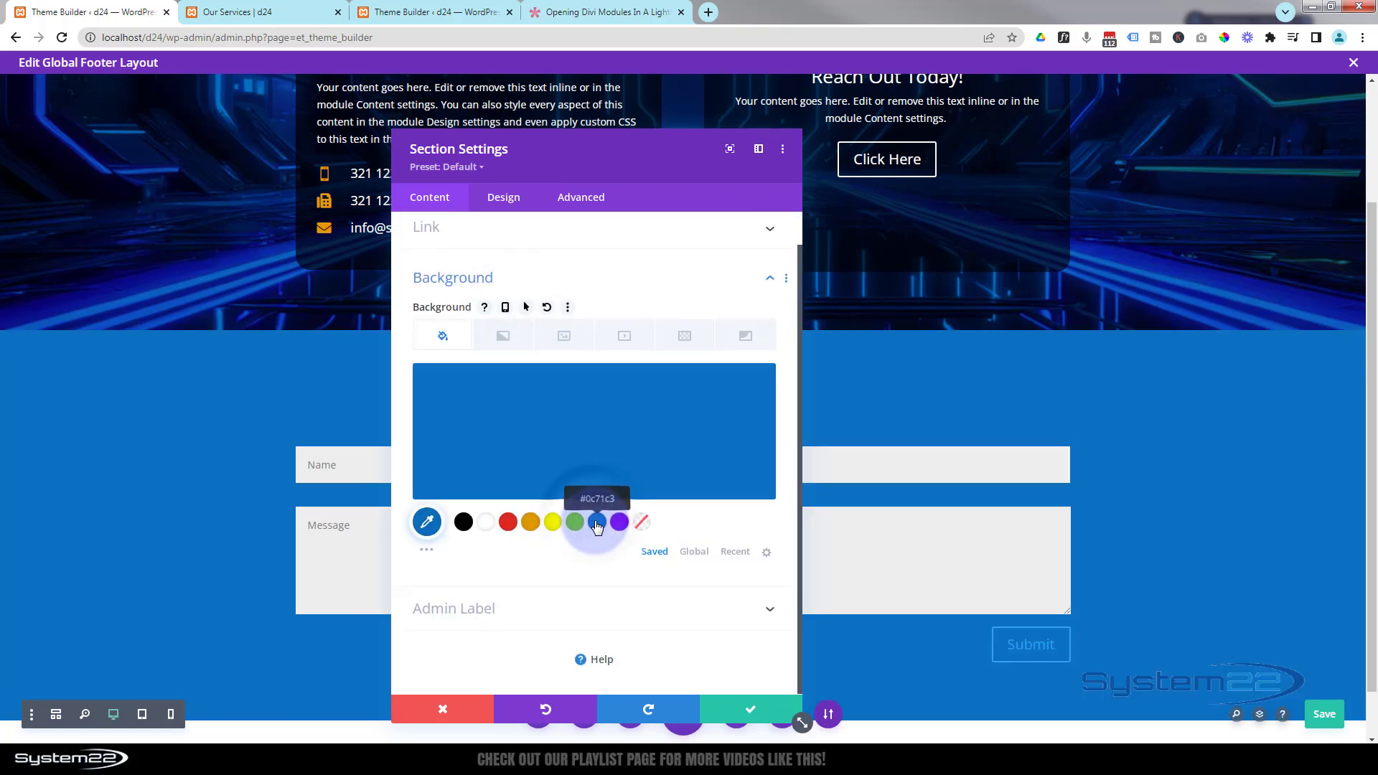
click(572, 334)
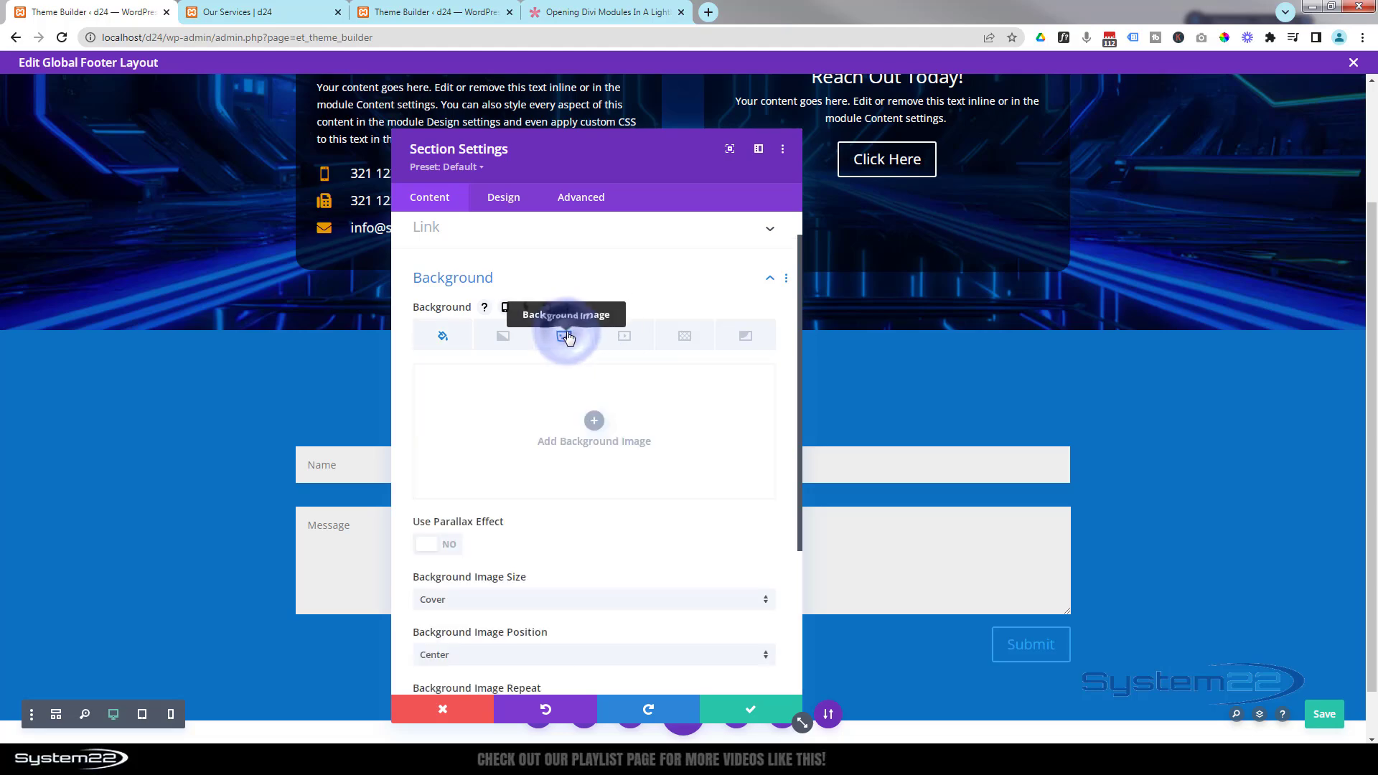
click(595, 423)
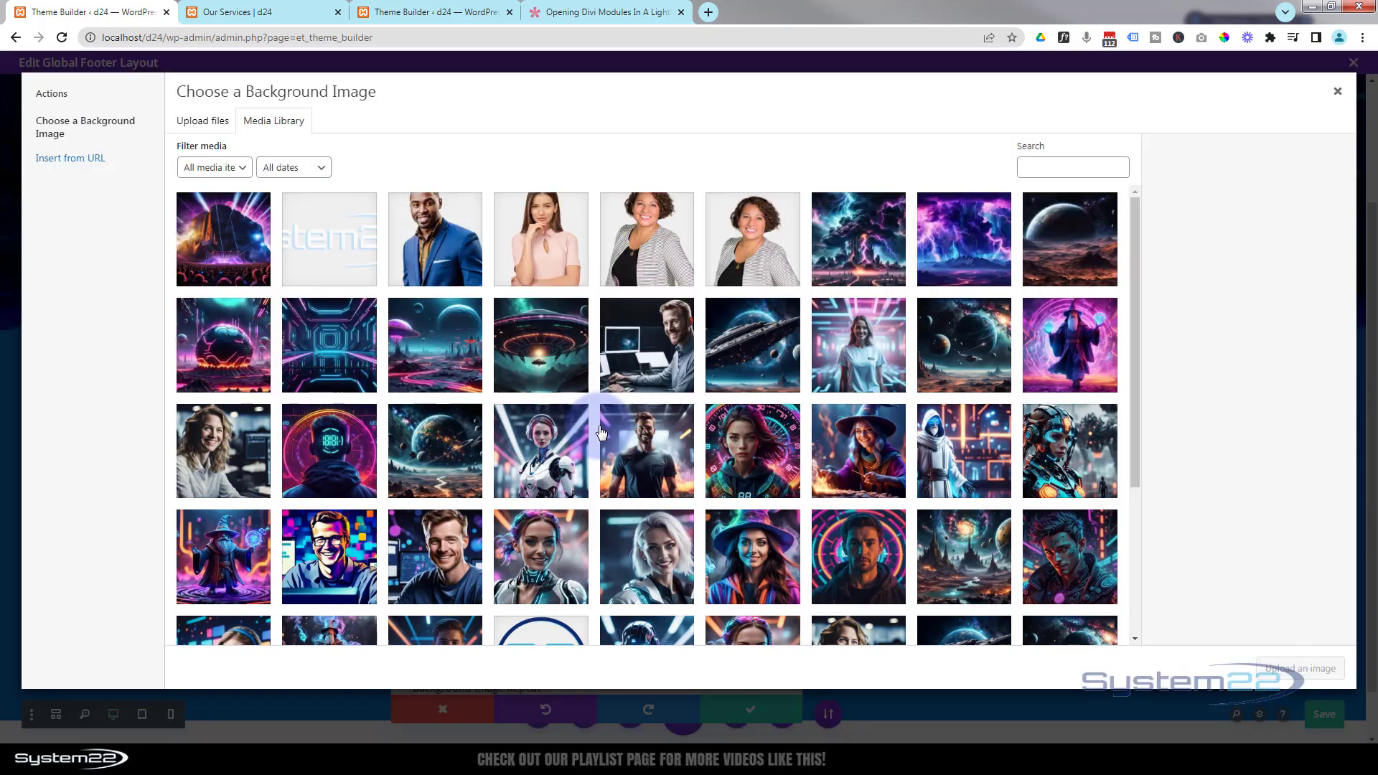
click(965, 345)
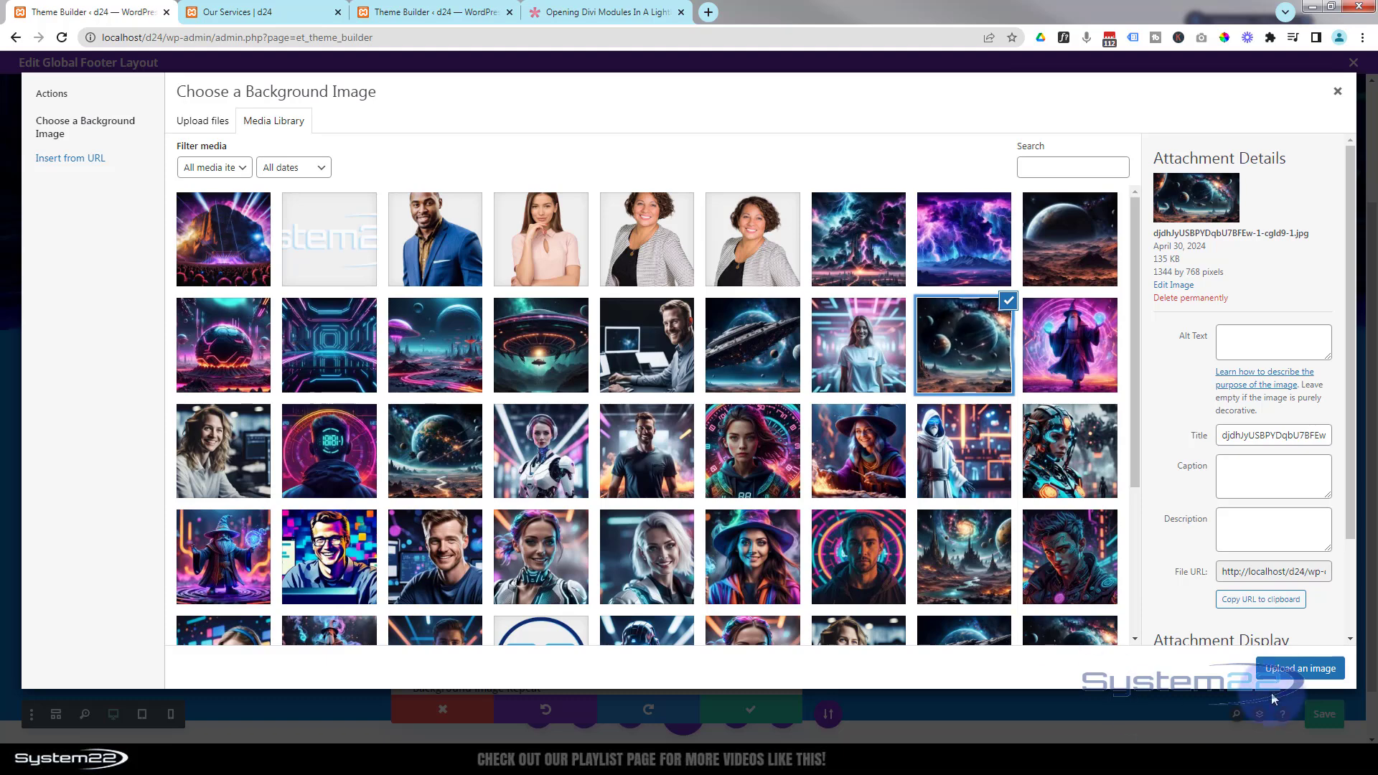
click(1290, 674)
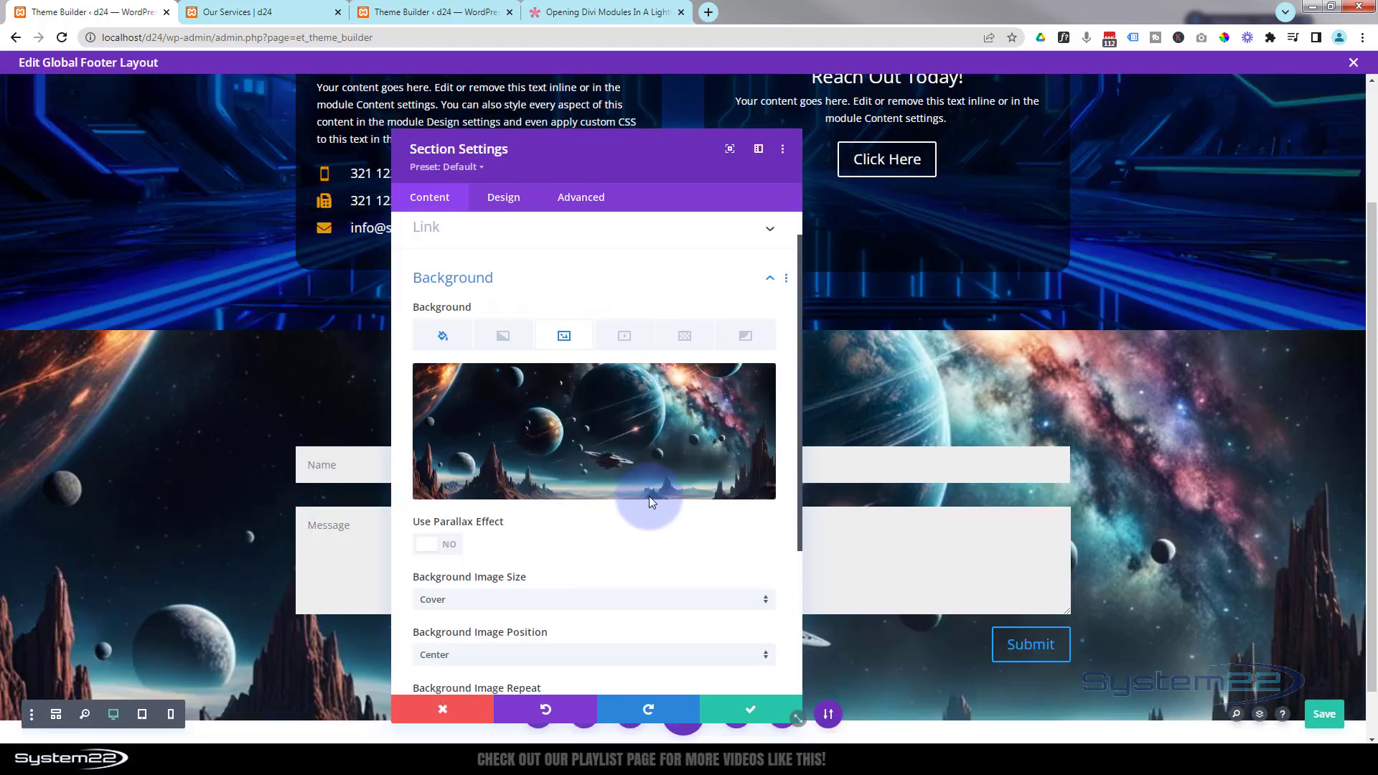
- Set the section's background image blend to Multiply and save the section settings
scroll(649, 492, down, 1)
scroll(650, 487, down, 3)
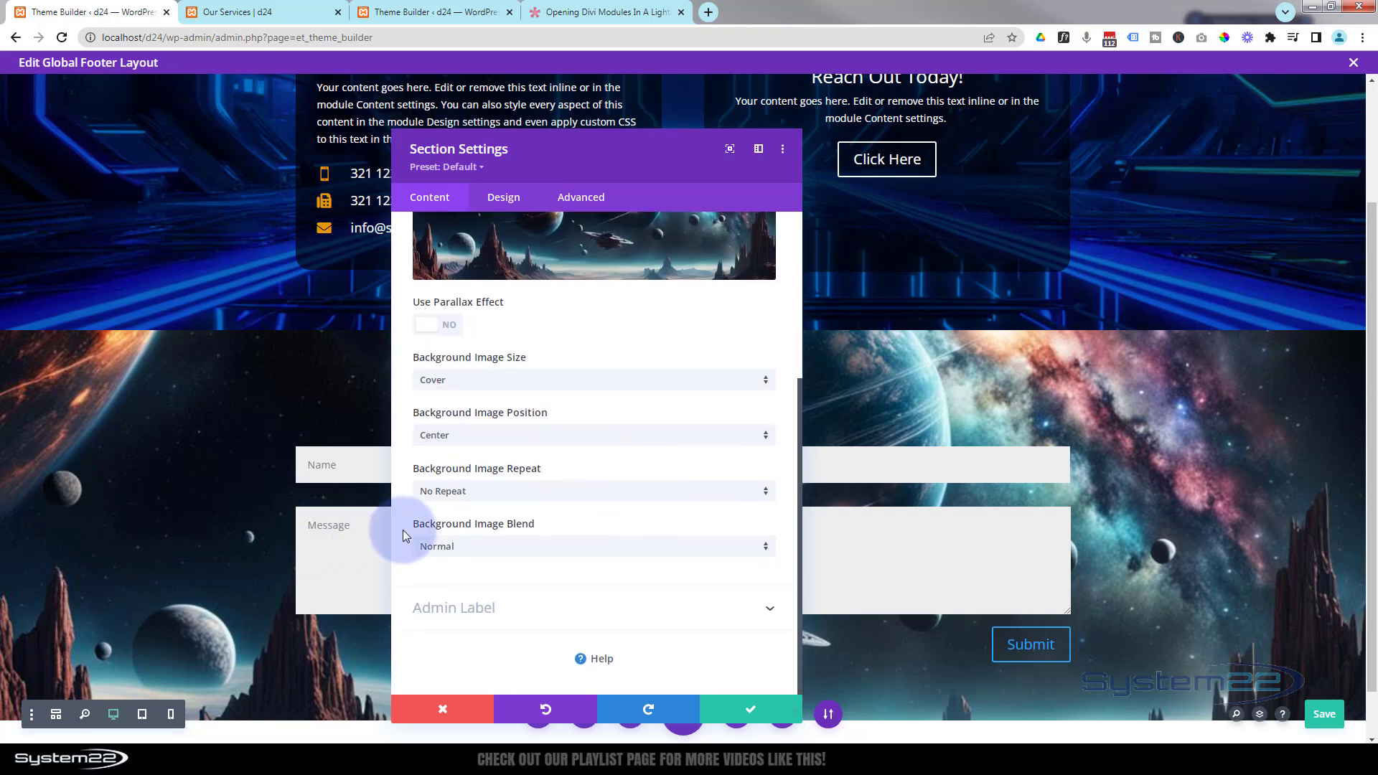
click(523, 547)
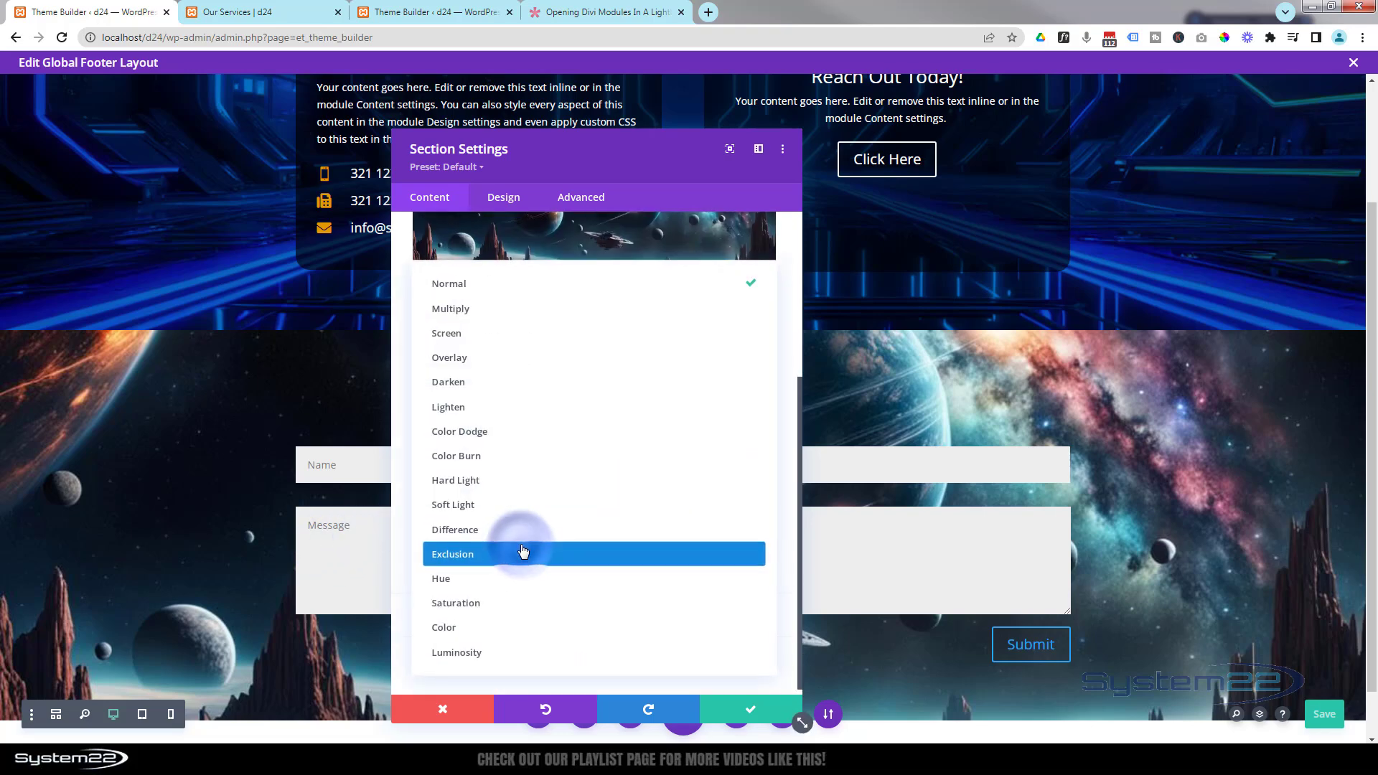
click(461, 322)
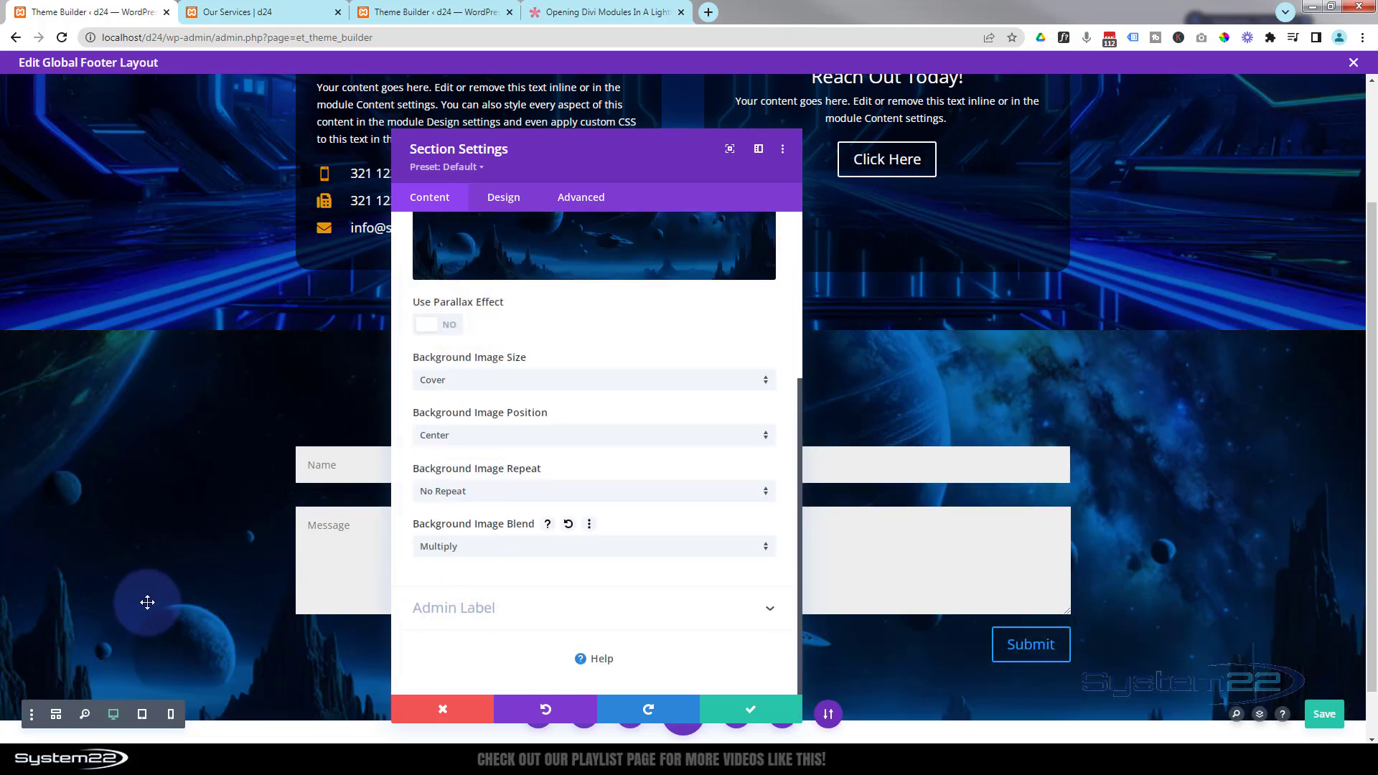
click(752, 711)
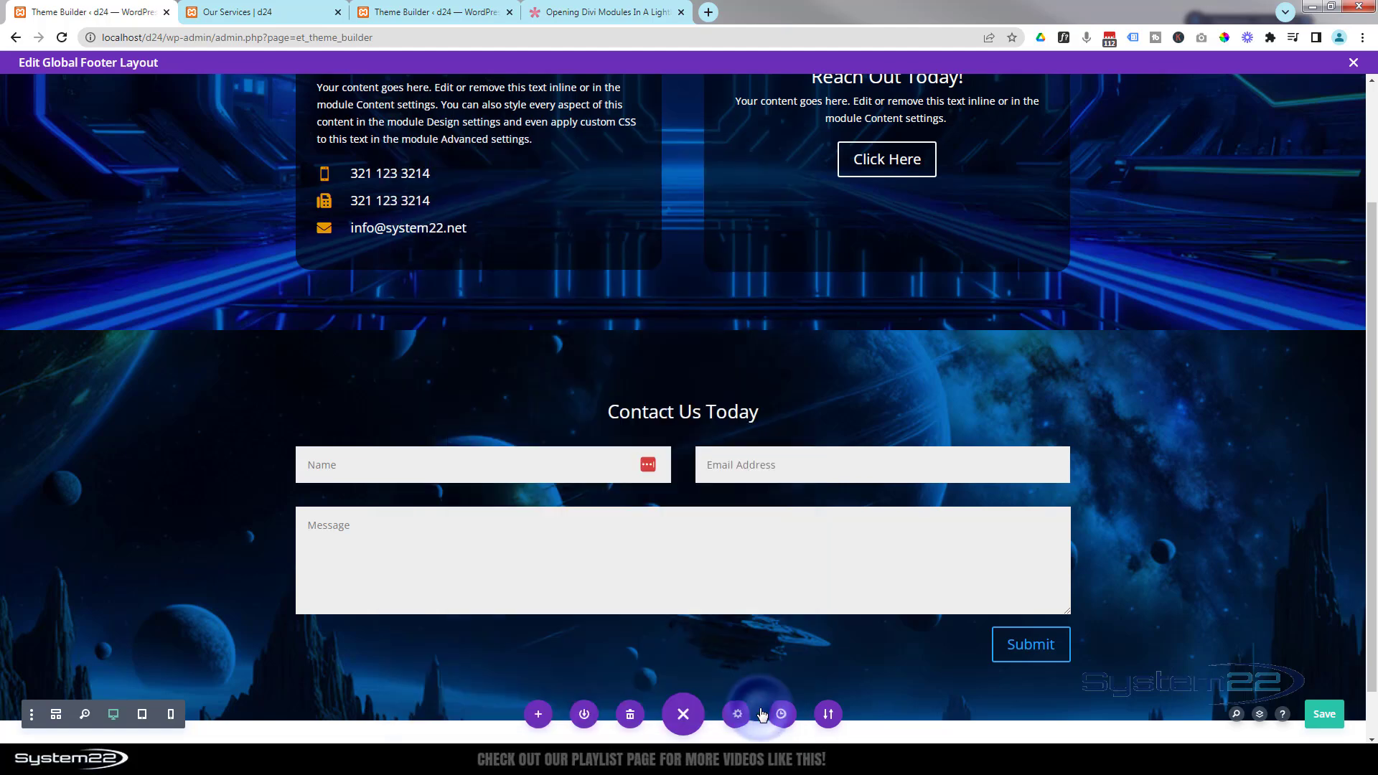
- Set the contact section's minimum height to 60vh
scroll(1266, 513, down, 1)
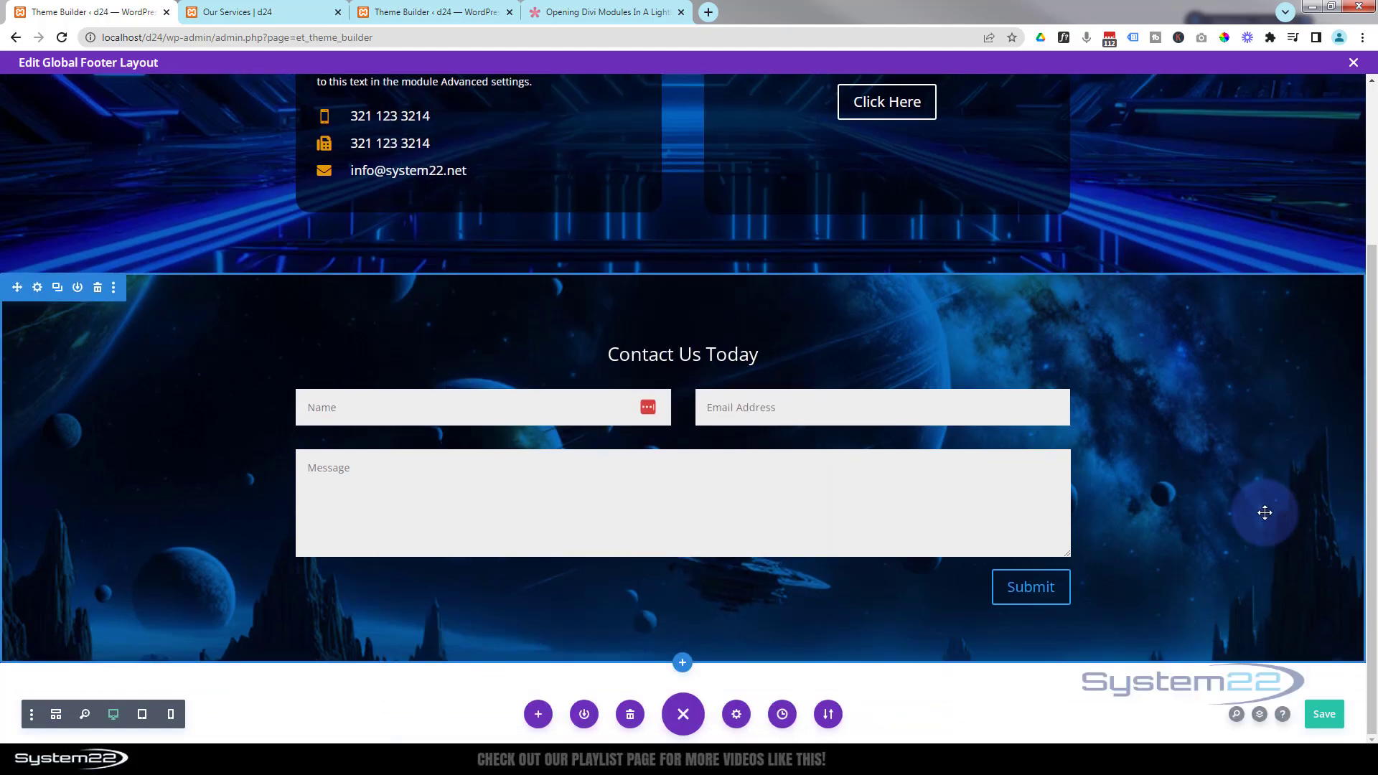
scroll(1264, 510, up, 1)
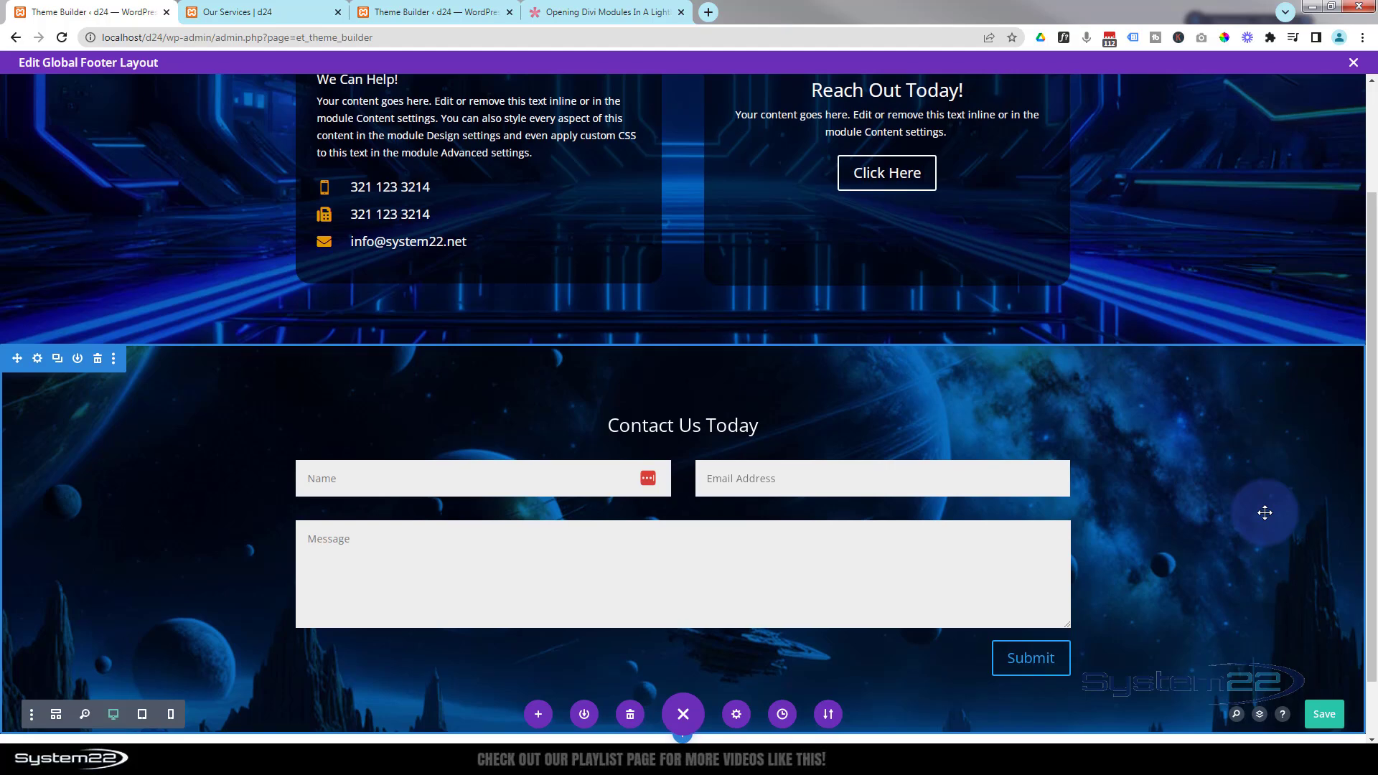
scroll(1261, 510, down, 1)
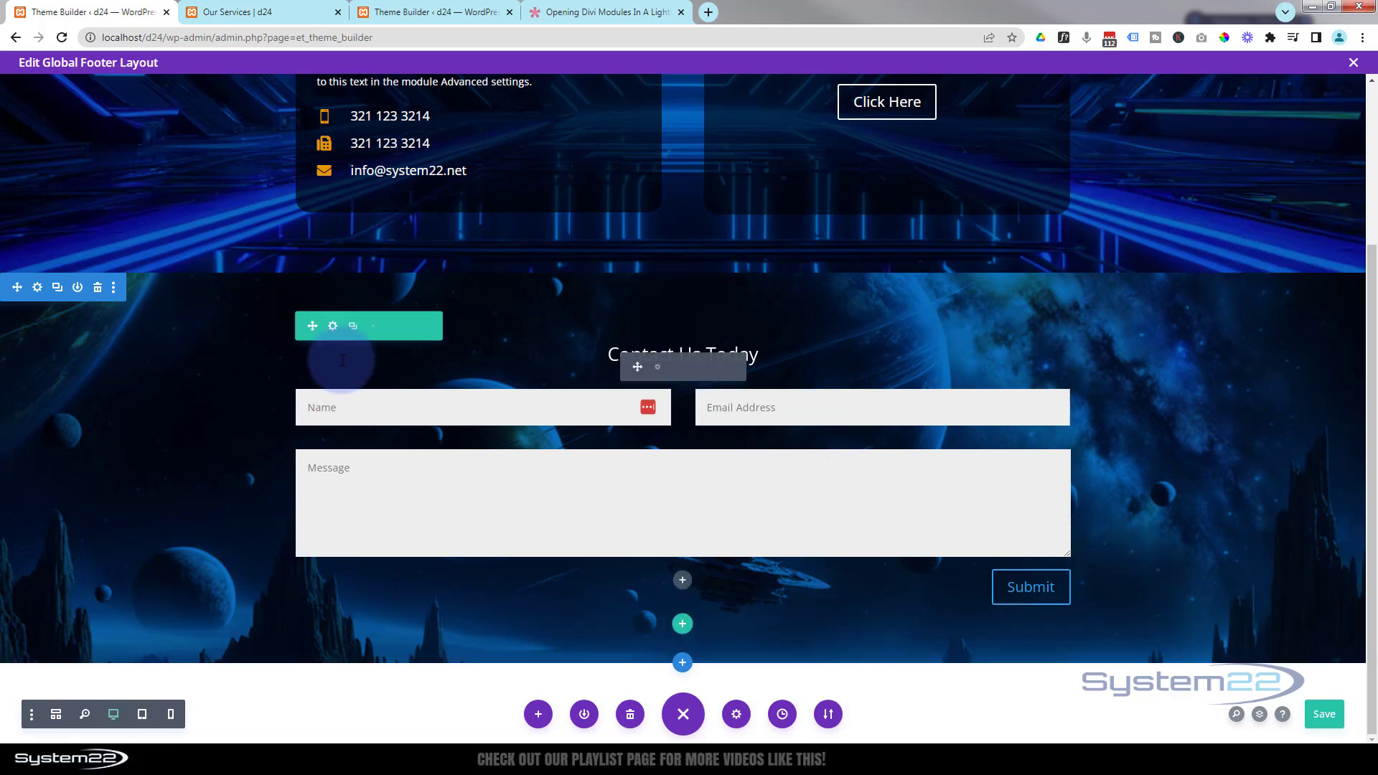
click(38, 291)
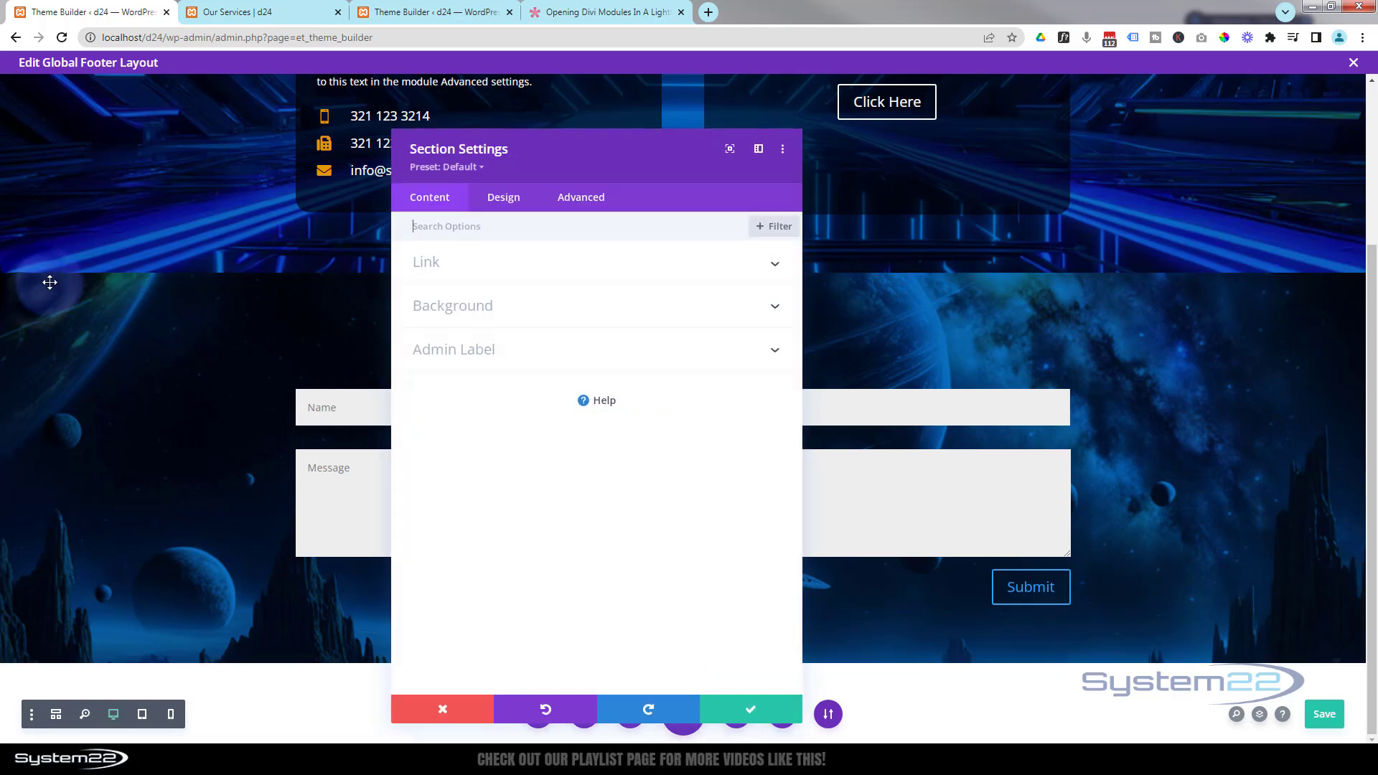
click(512, 198)
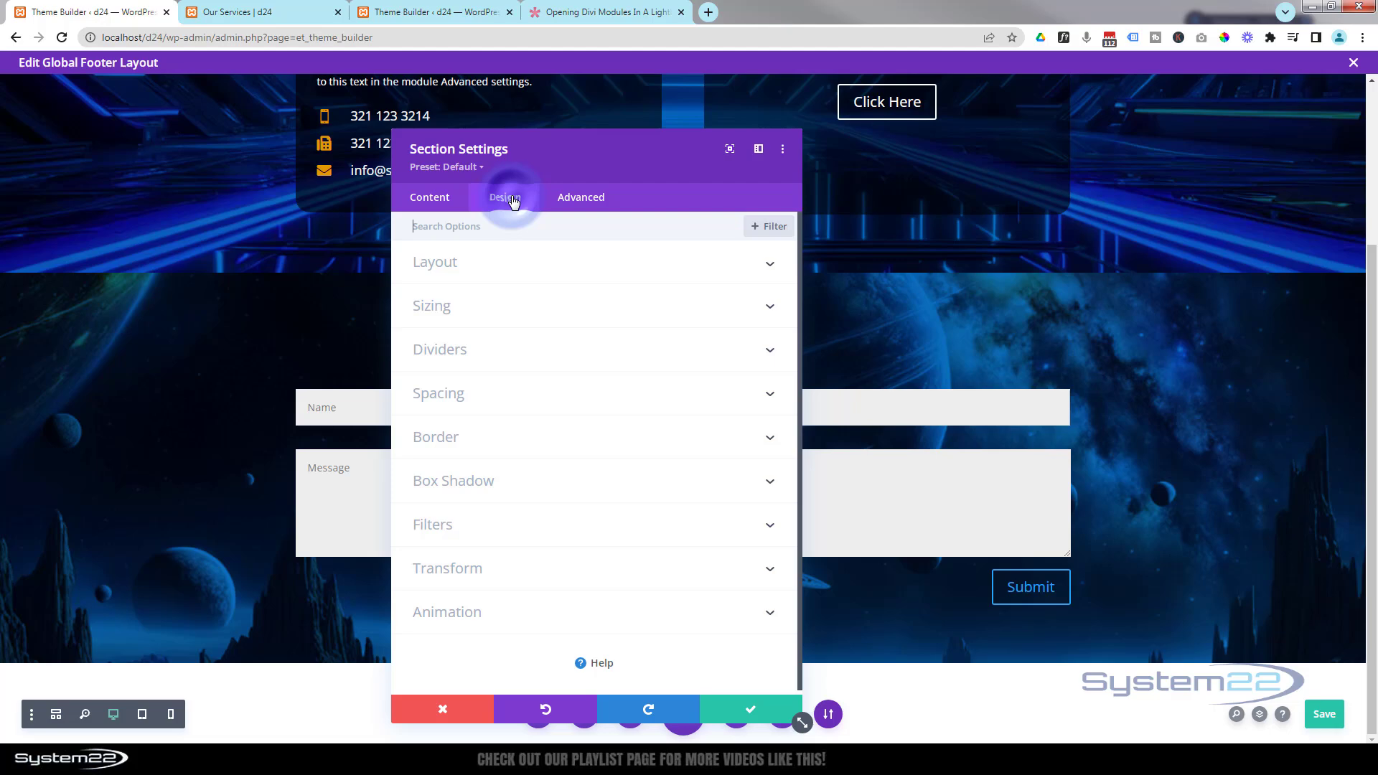
click(540, 304)
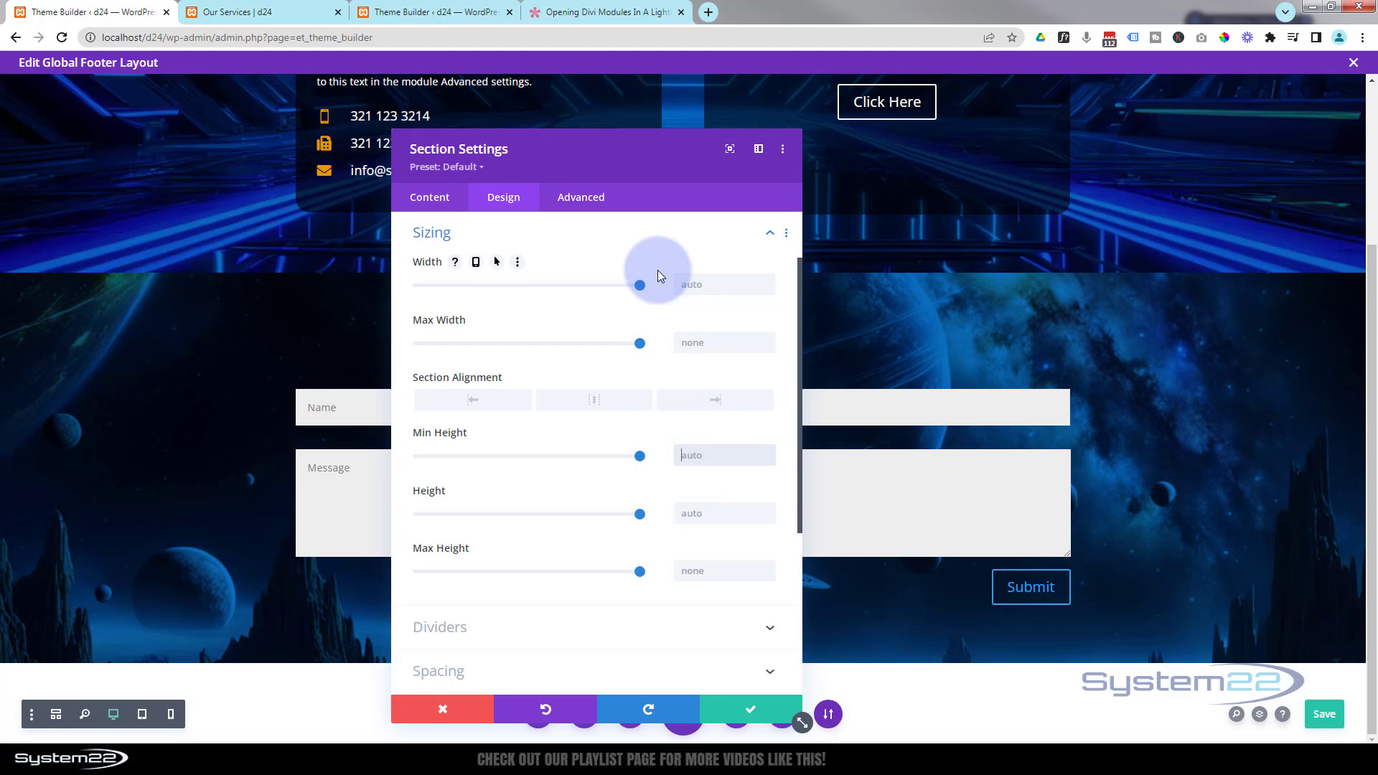
text(60vh)
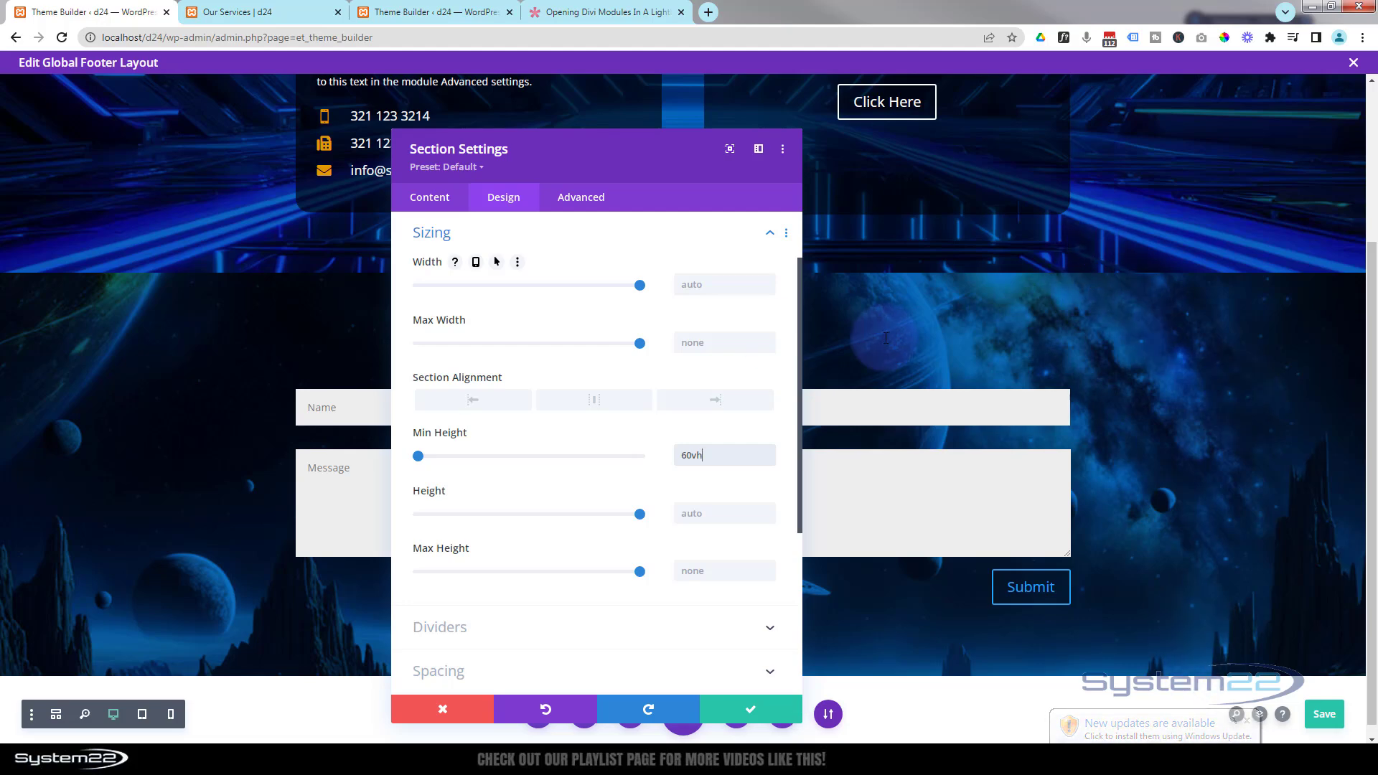
- Set the section's vertical overflow to Scroll and save the section settings
click(587, 200)
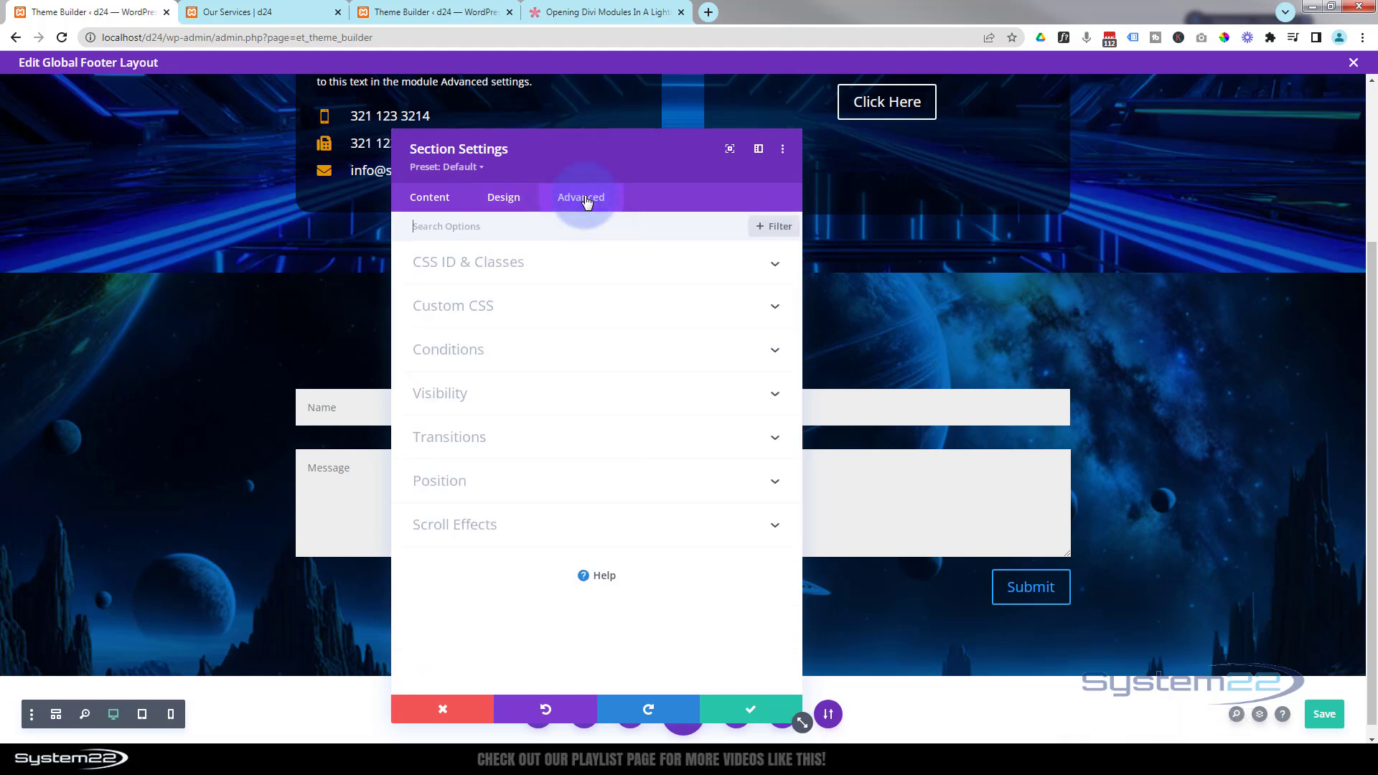
click(537, 396)
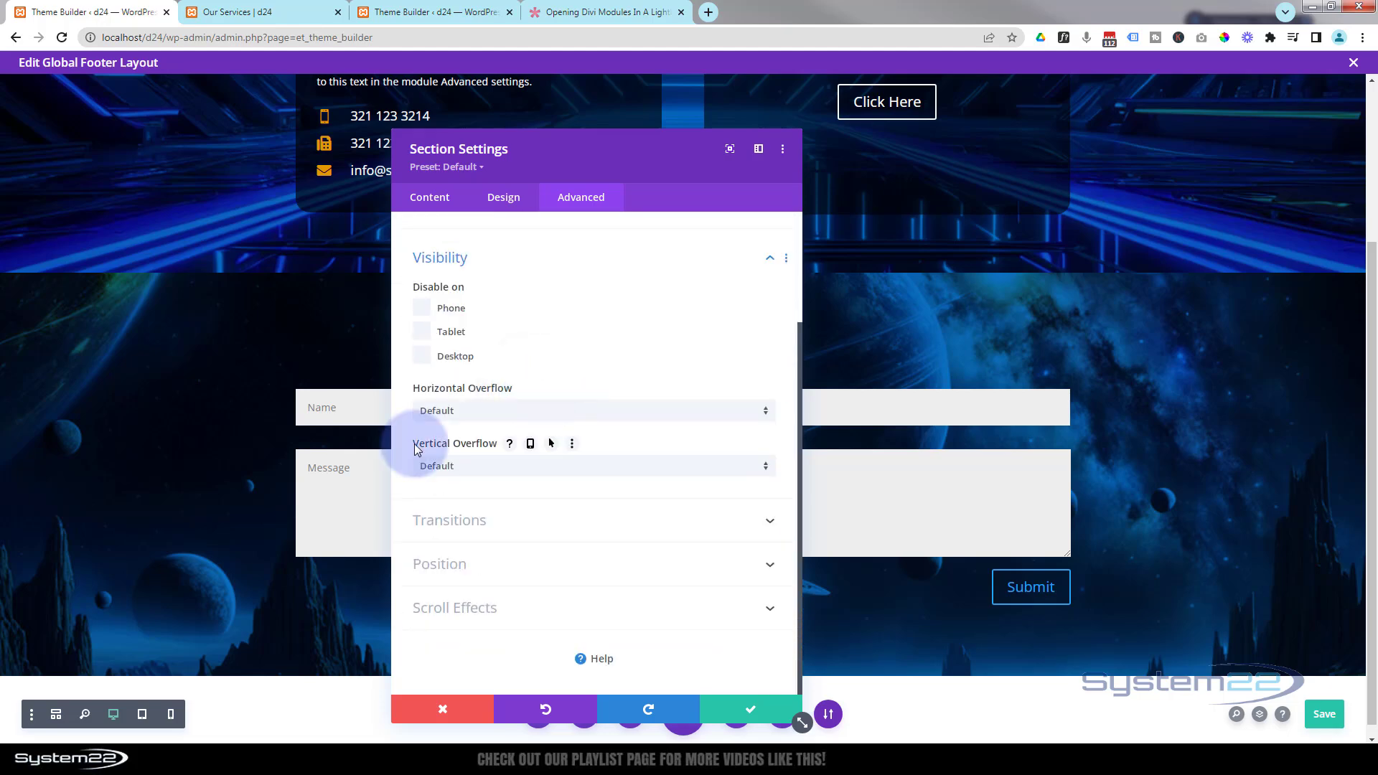
click(477, 465)
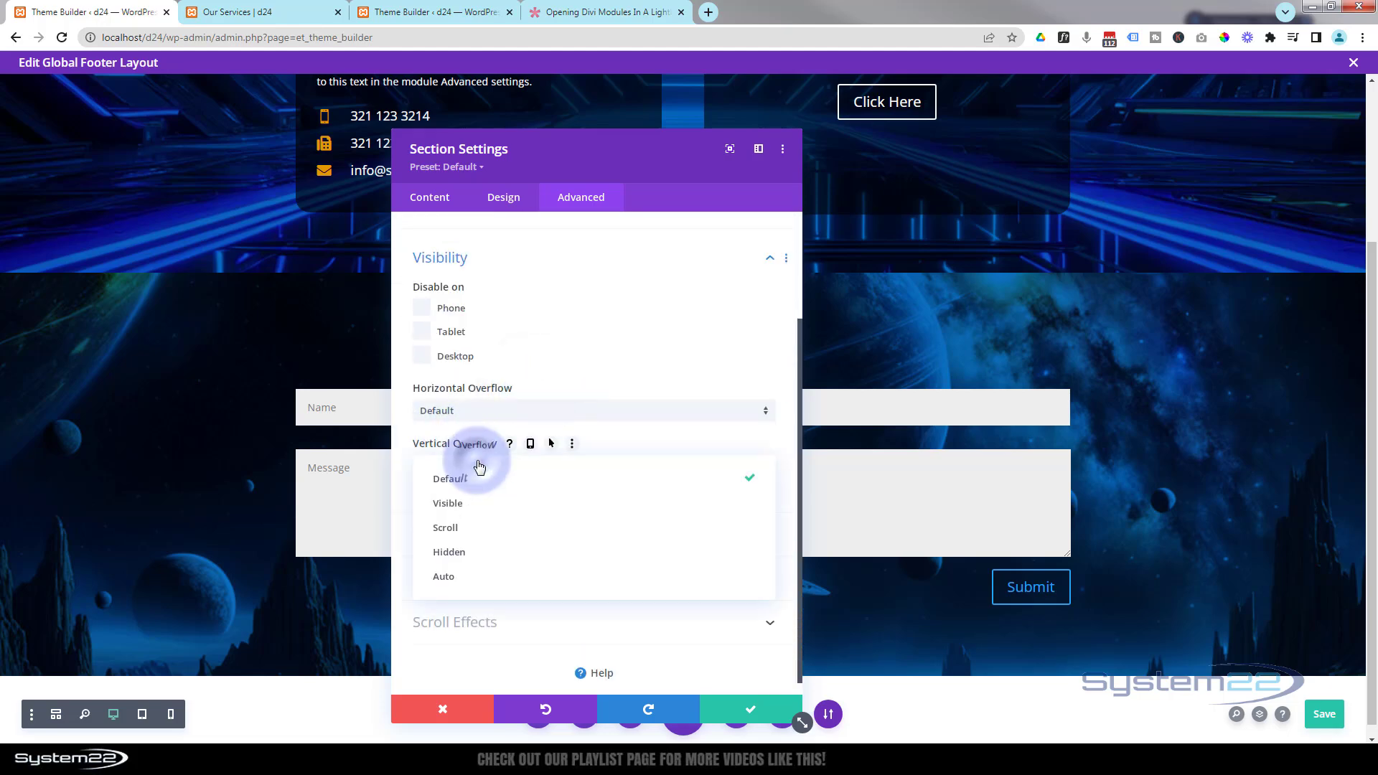
click(465, 532)
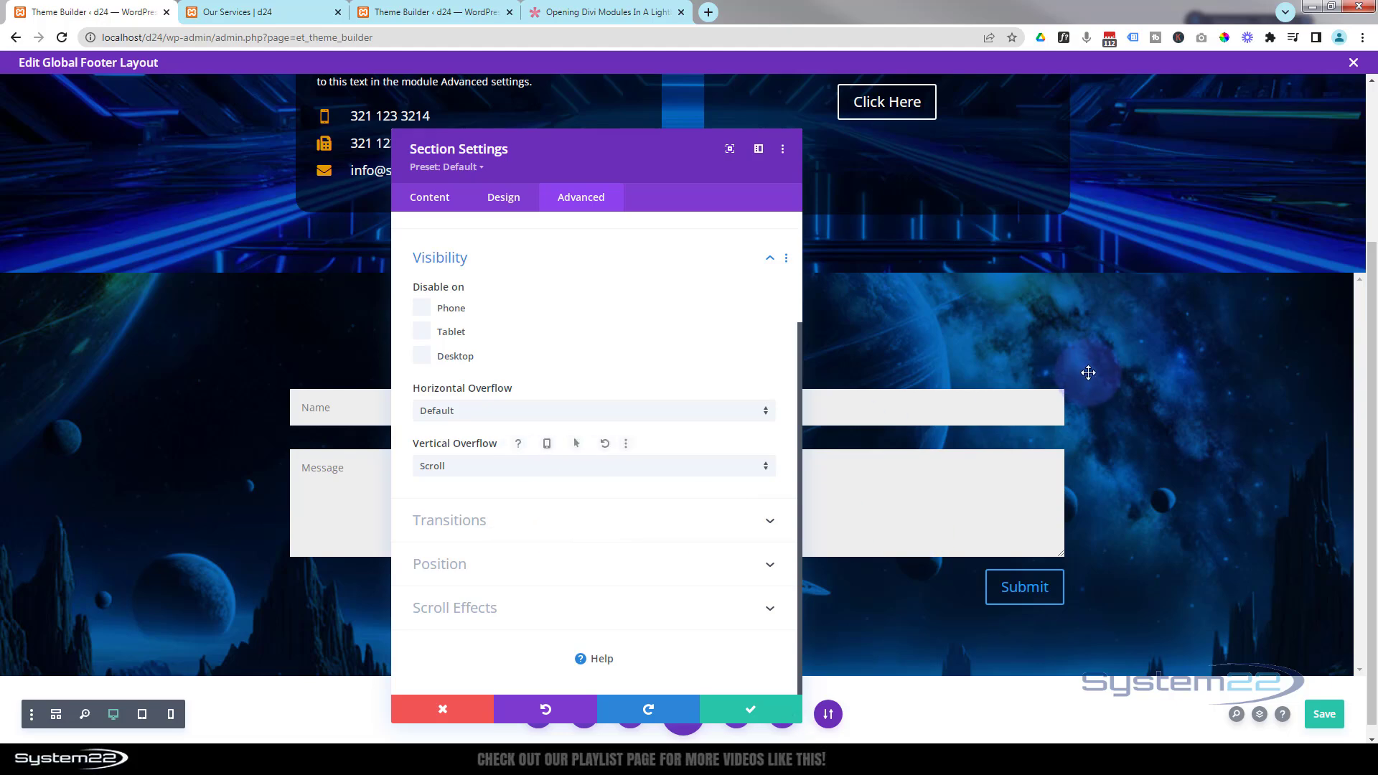
scroll(1088, 372, up, 3)
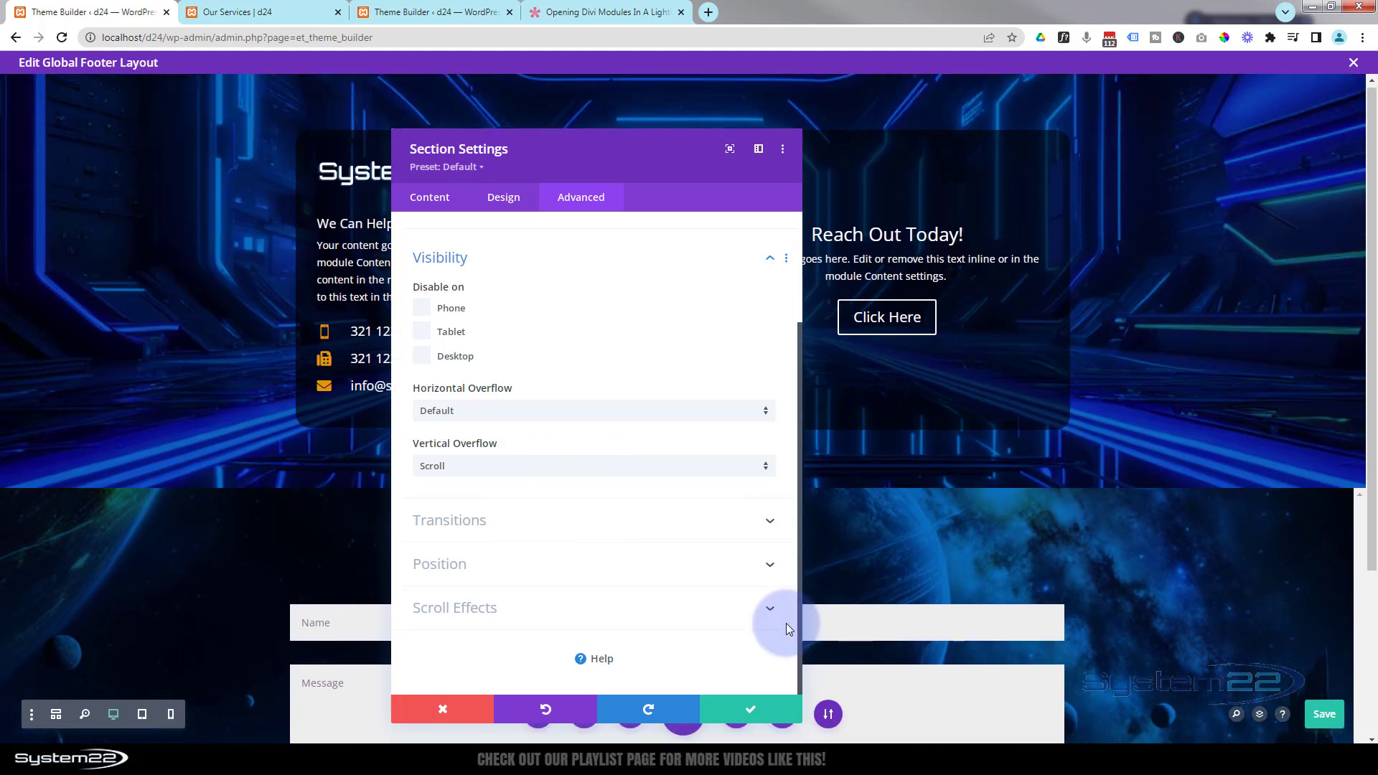
click(765, 711)
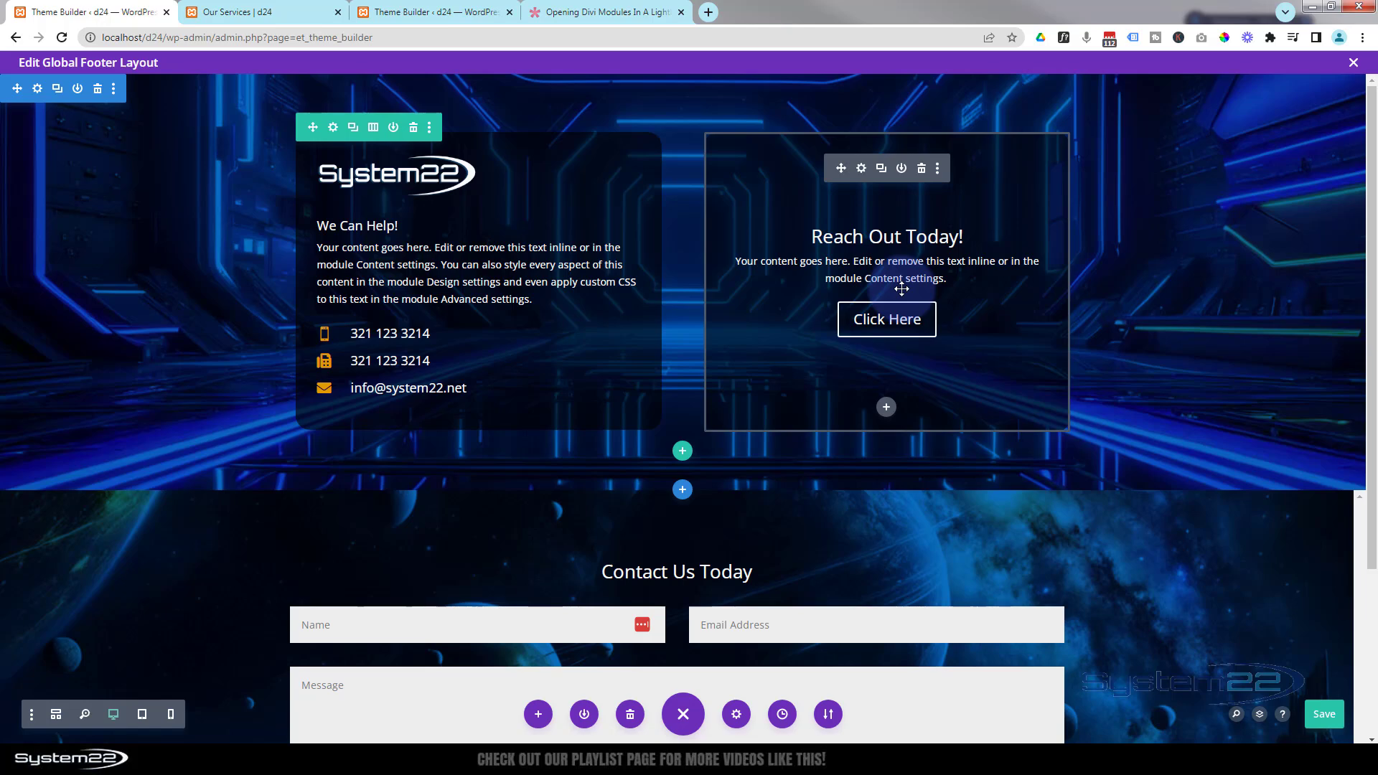
- Clear the button link URL of the Reach Out Today call-to-action module
click(861, 170)
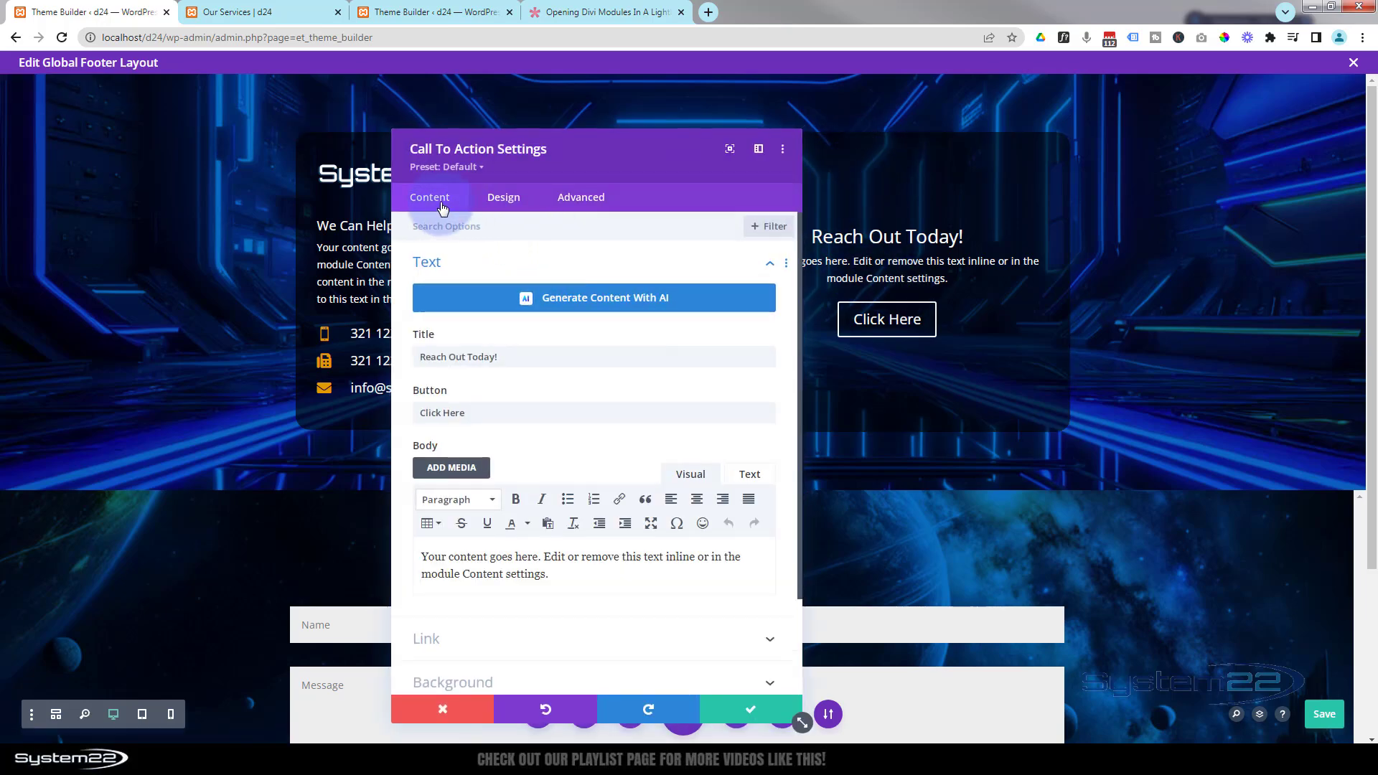
click(551, 623)
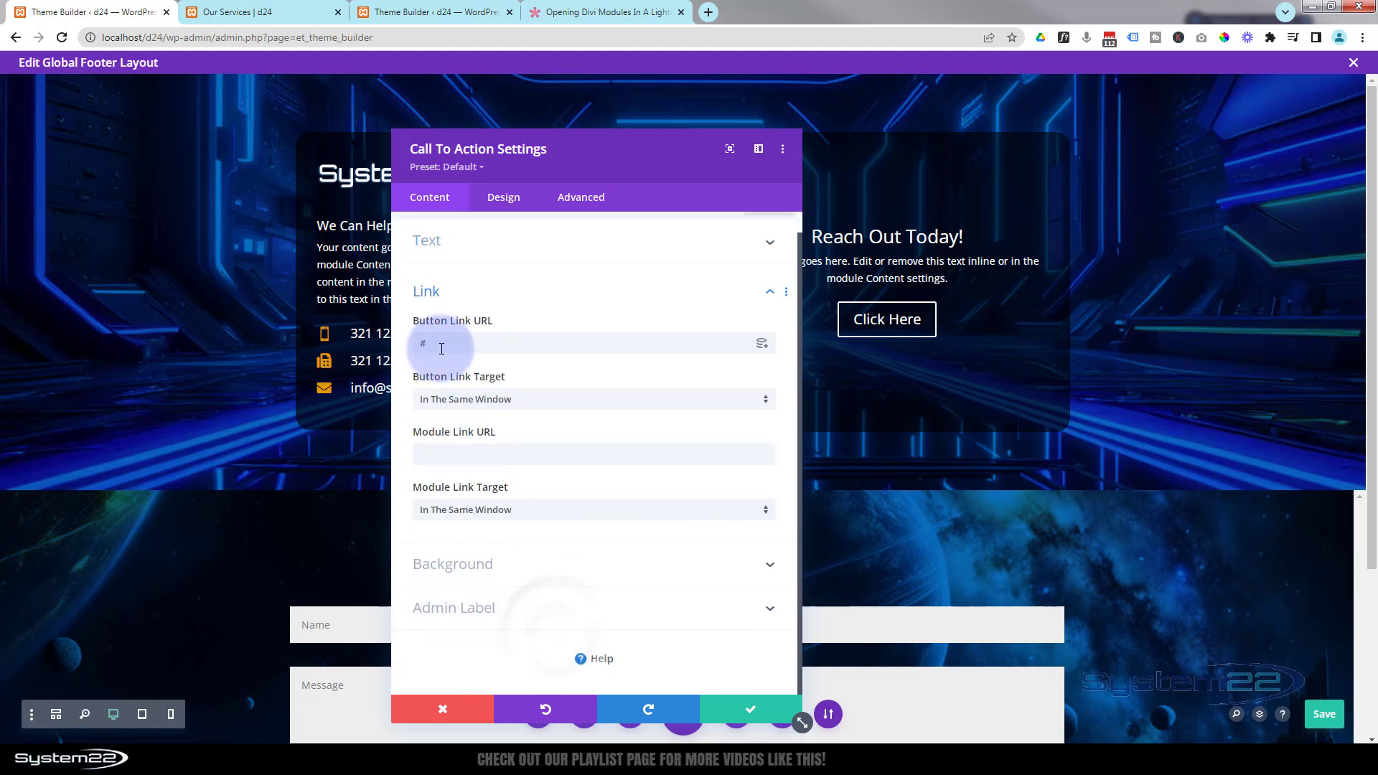
drag(440, 347, 412, 349)
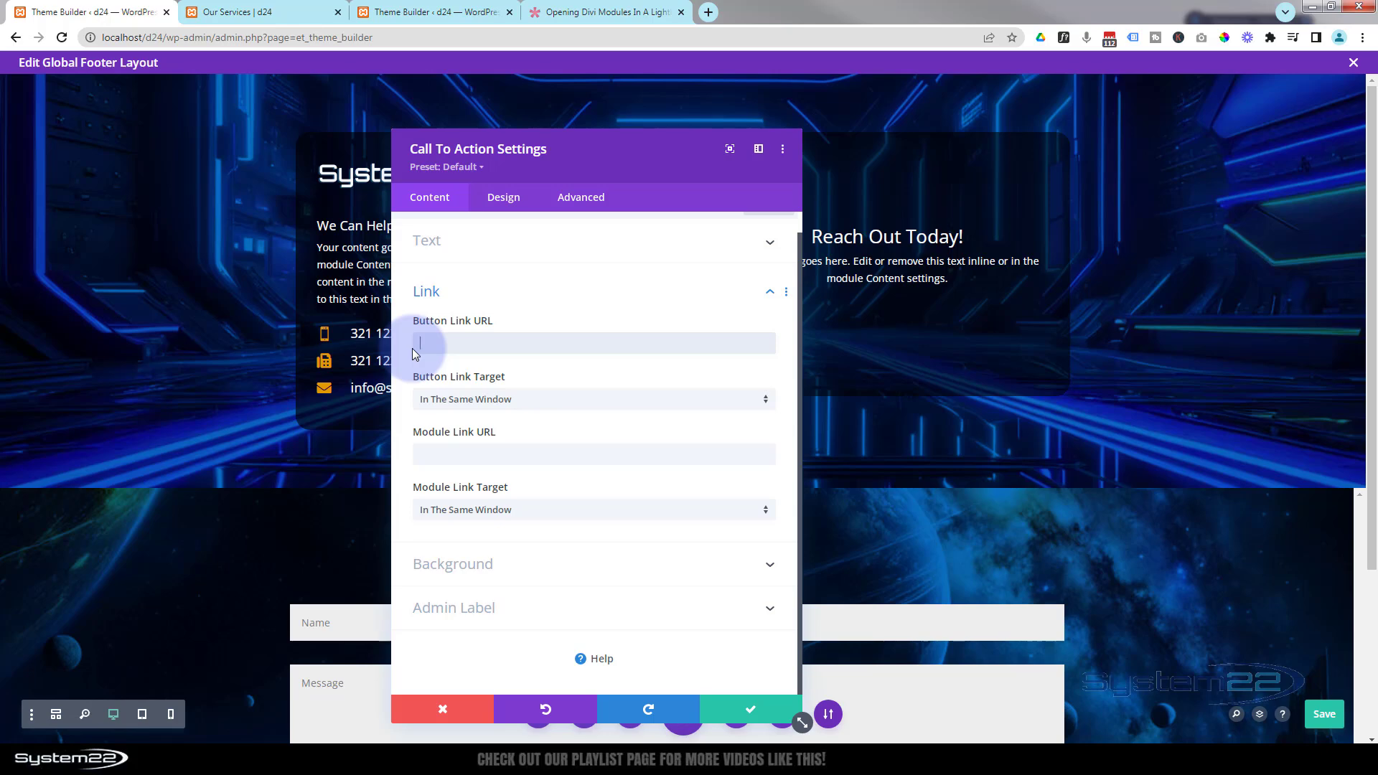
drag(651, 167, 722, 495)
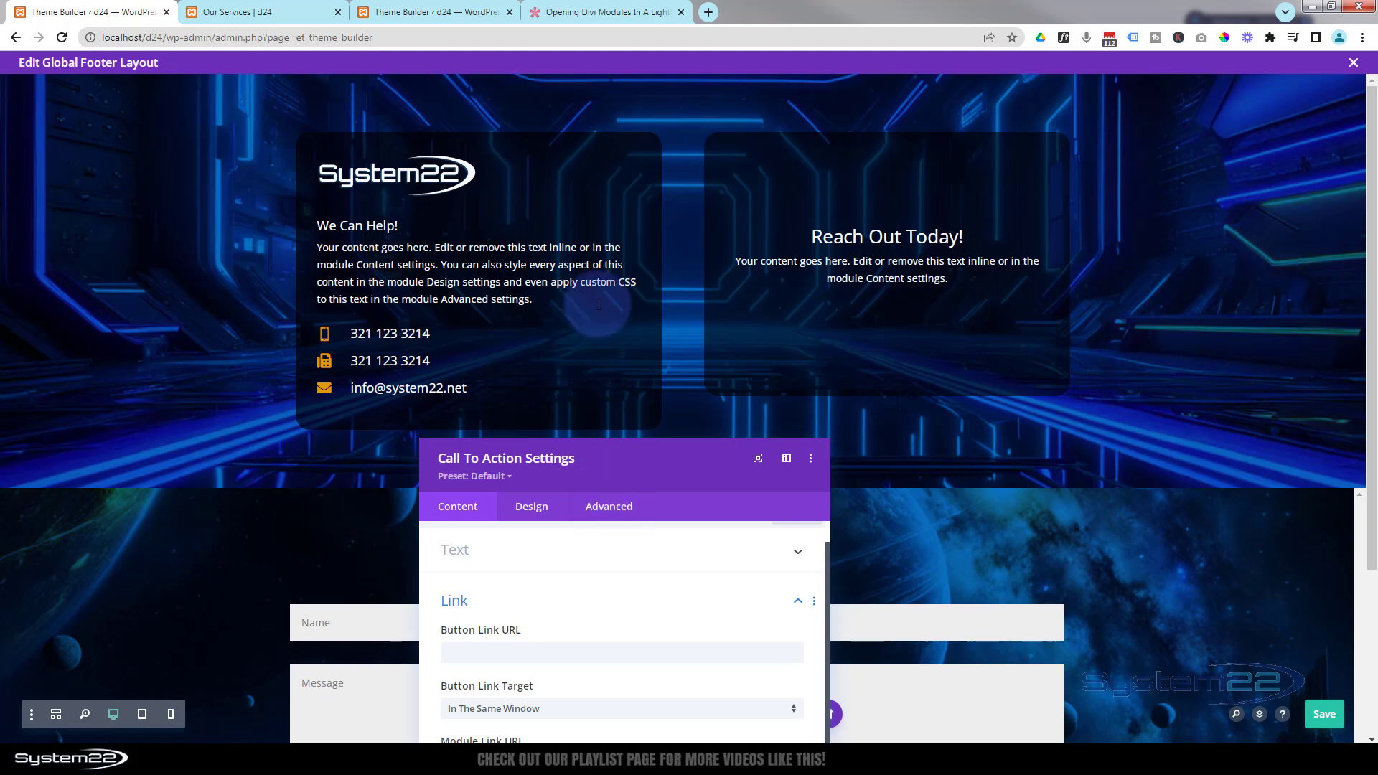
drag(646, 471, 640, 354)
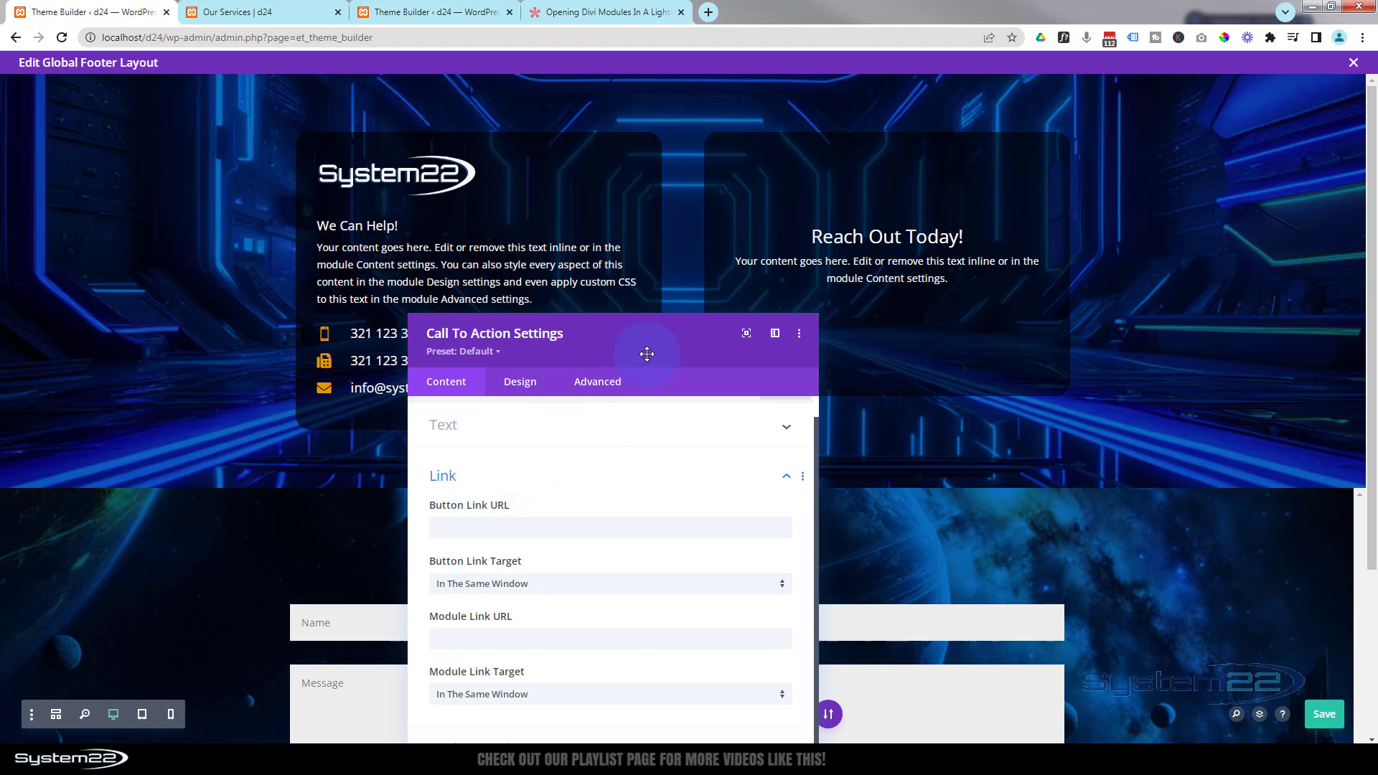
drag(646, 357, 602, 216)
- Remove the call-to-action module's background colour and save the module
click(447, 612)
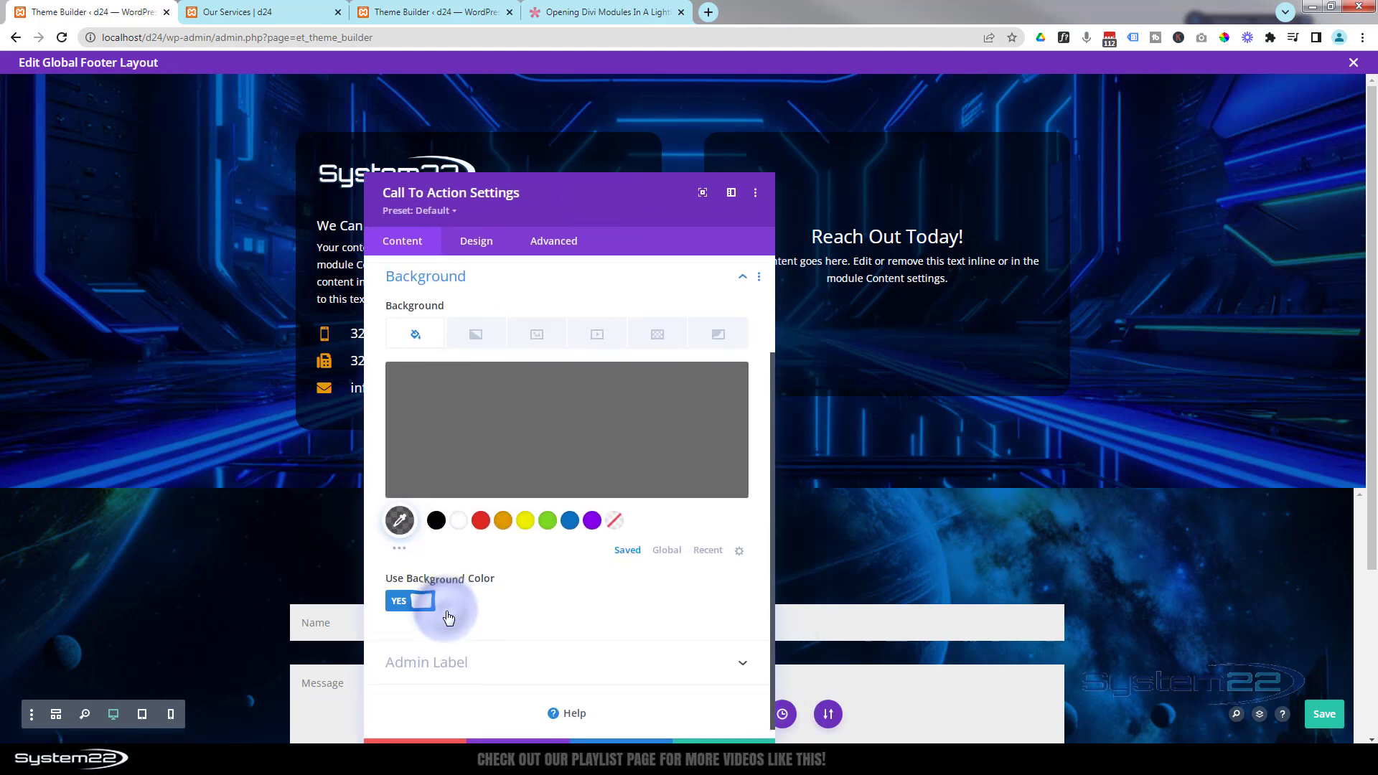
click(707, 385)
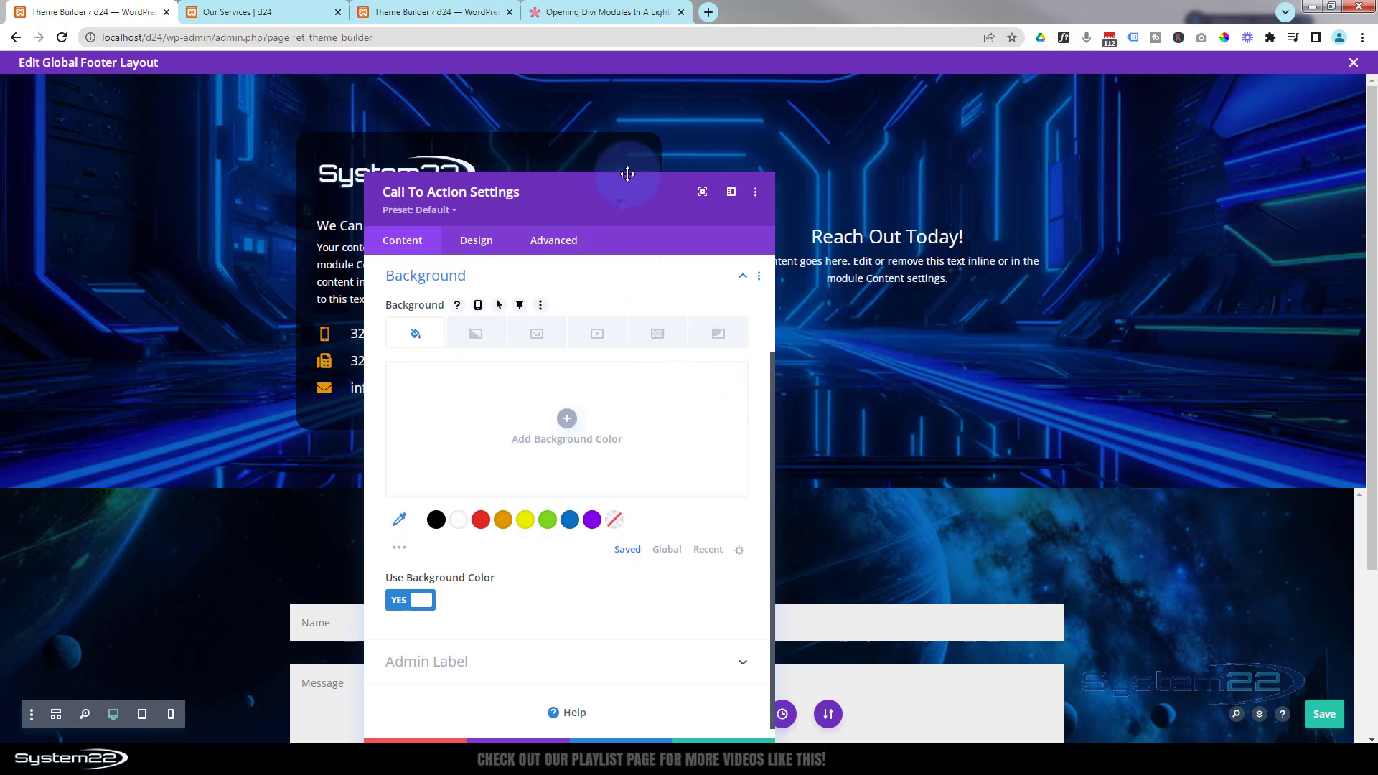
drag(621, 203, 631, 125)
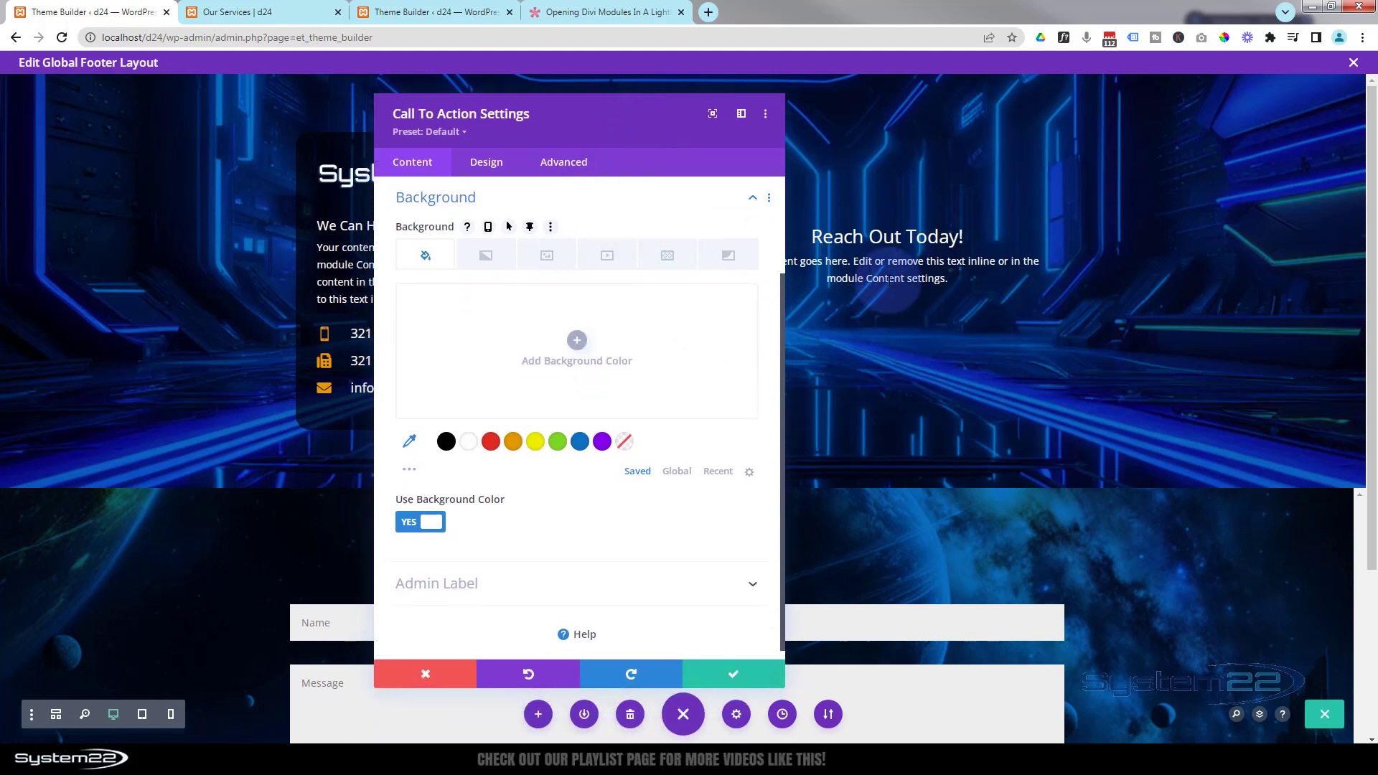
click(757, 675)
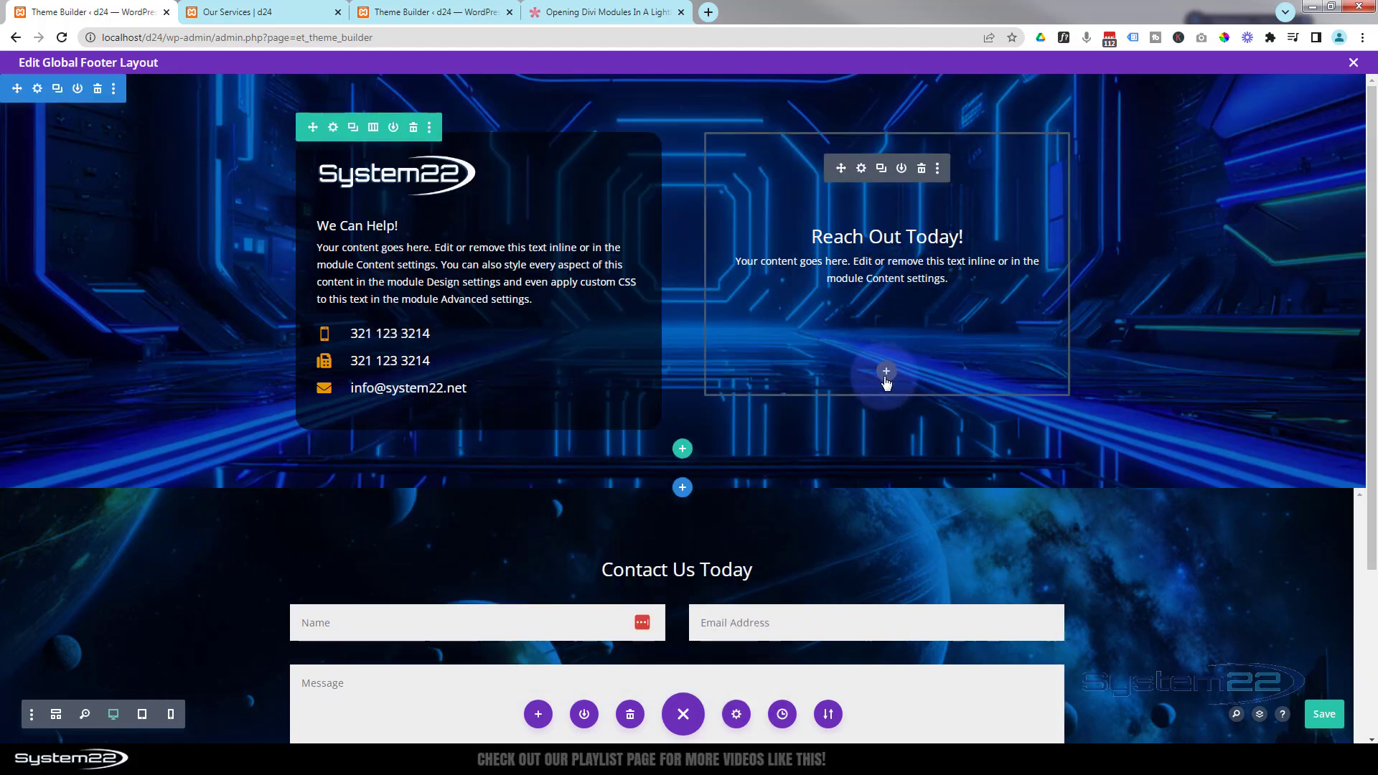
- Add a Button module beneath the Reach Out Today call-to-action in the right column
click(885, 373)
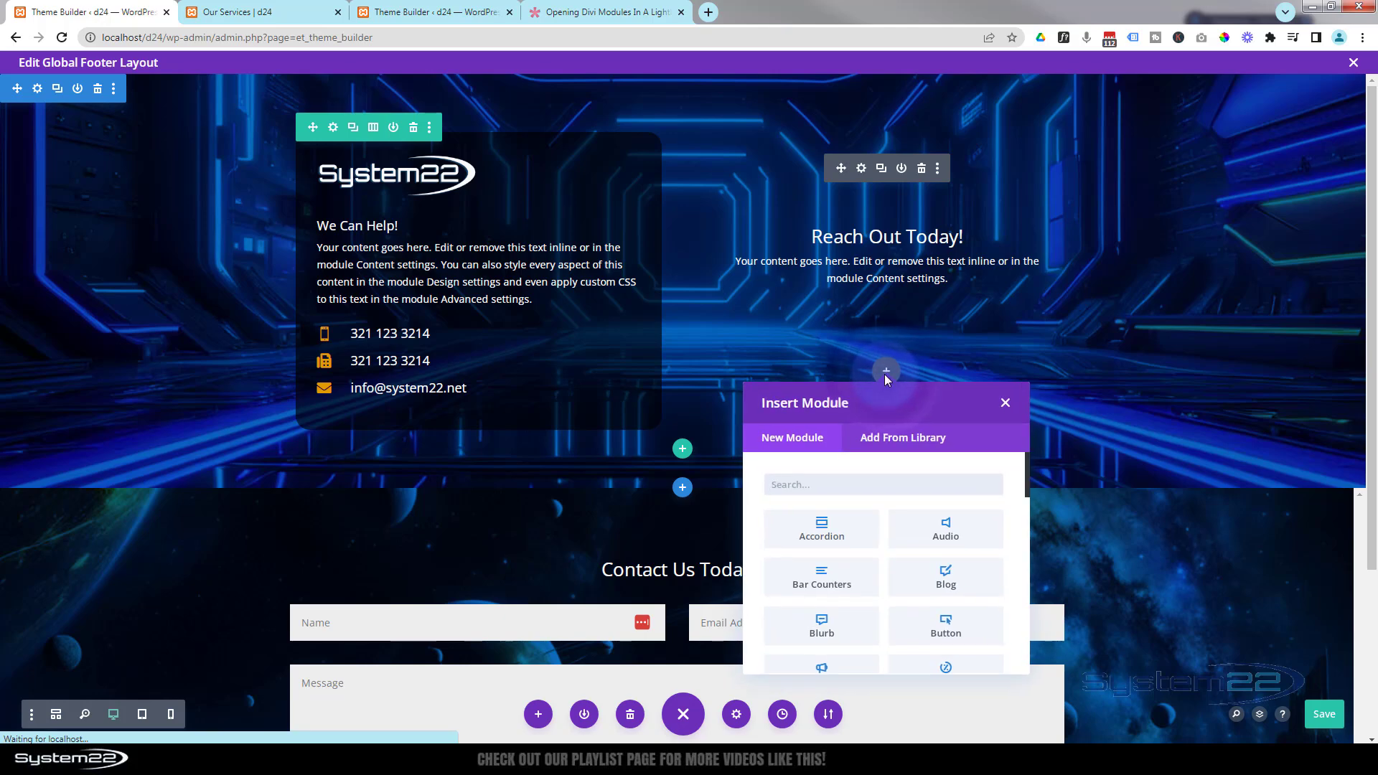
scroll(929, 523, down, 1)
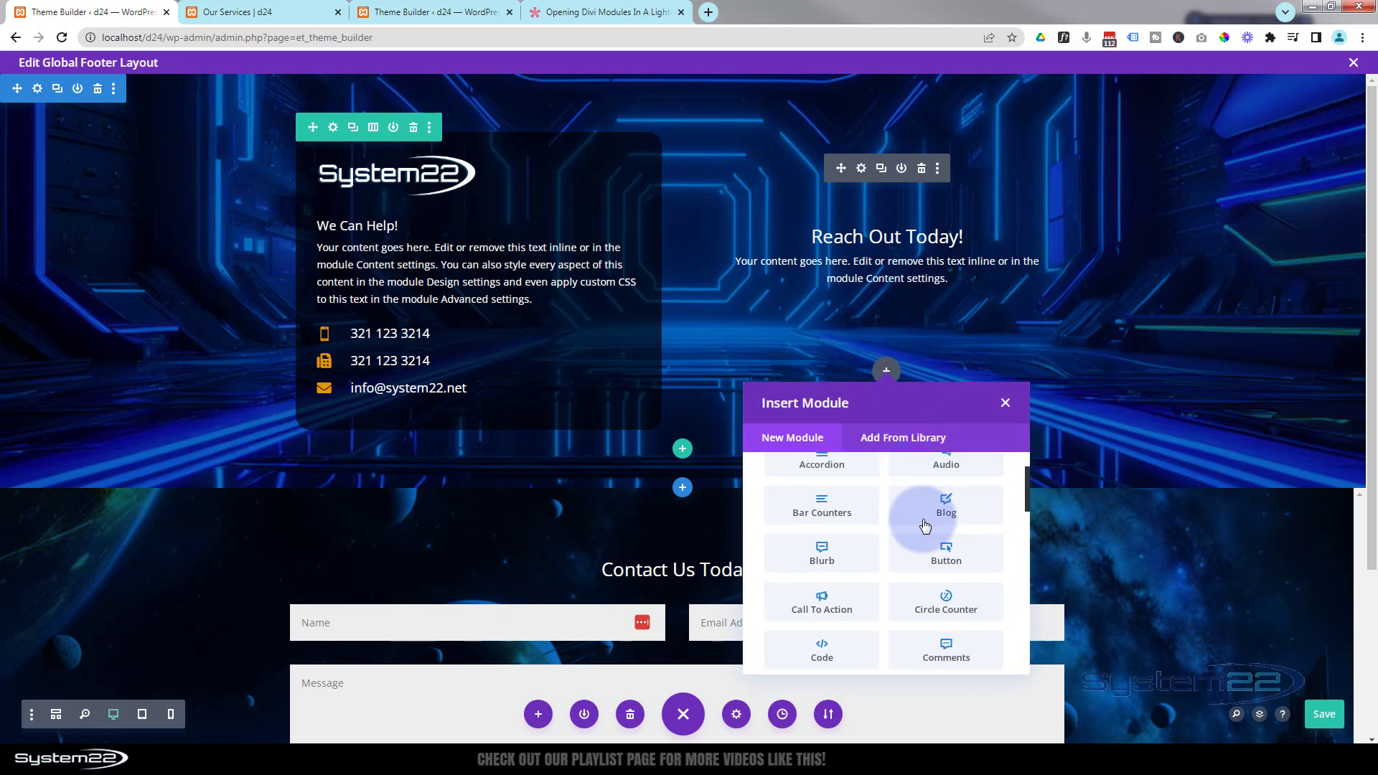
click(940, 562)
drag(625, 90, 325, 89)
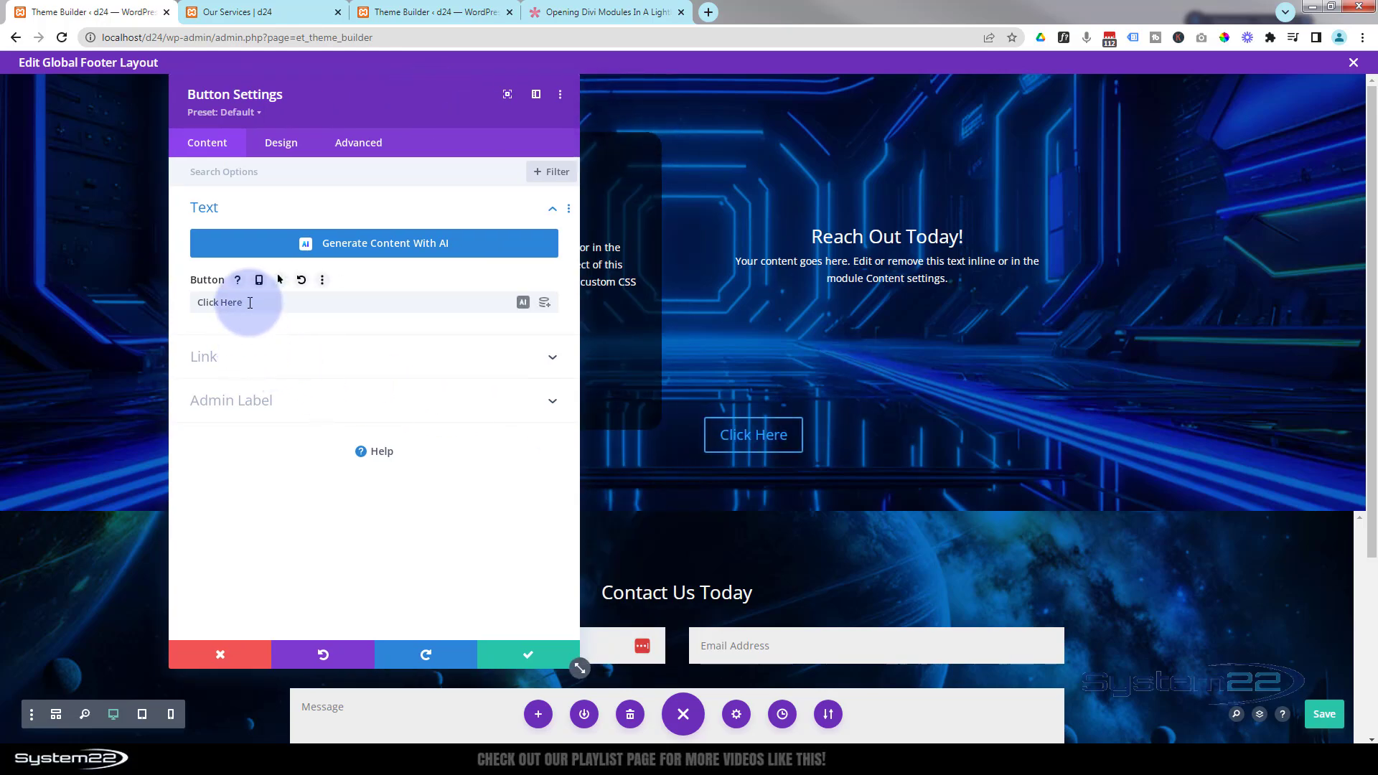
- Center the new button's alignment
drag(249, 302, 201, 302)
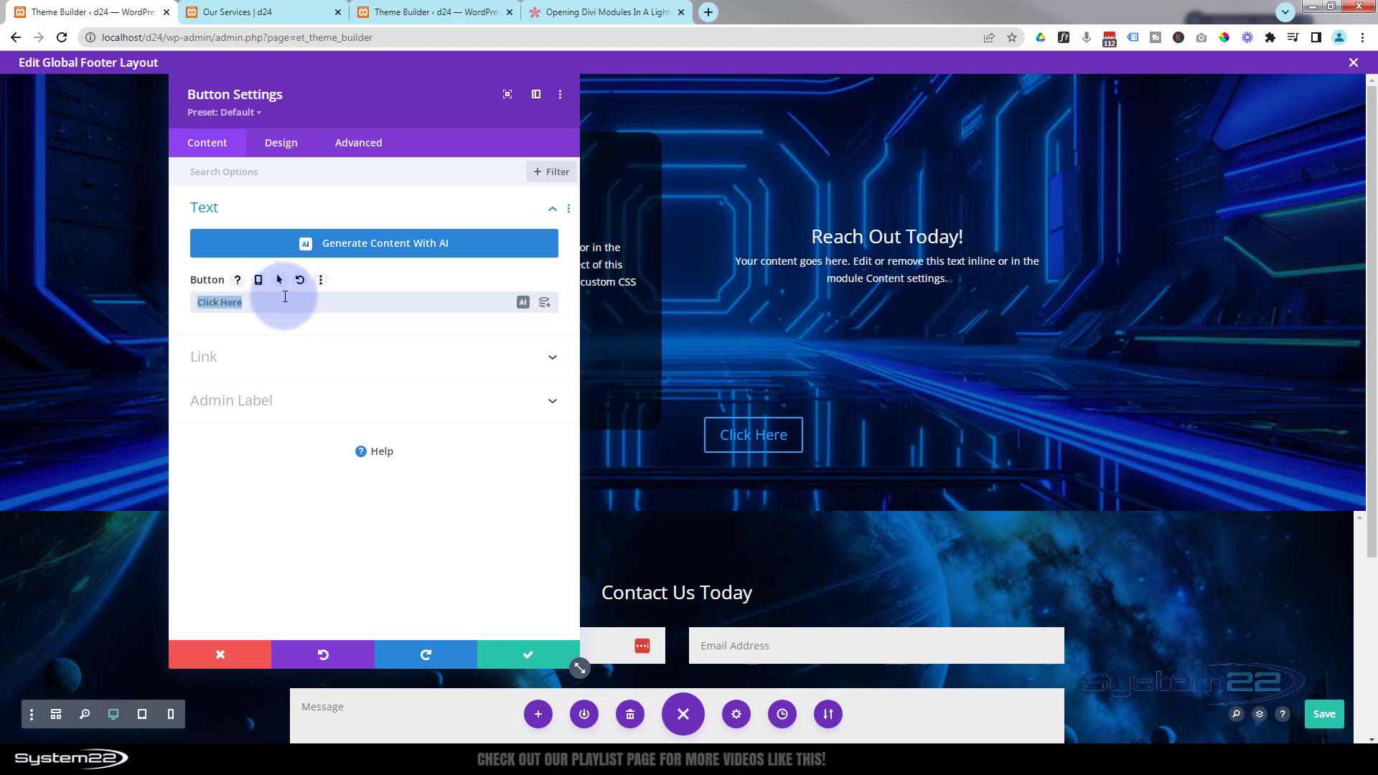
click(299, 359)
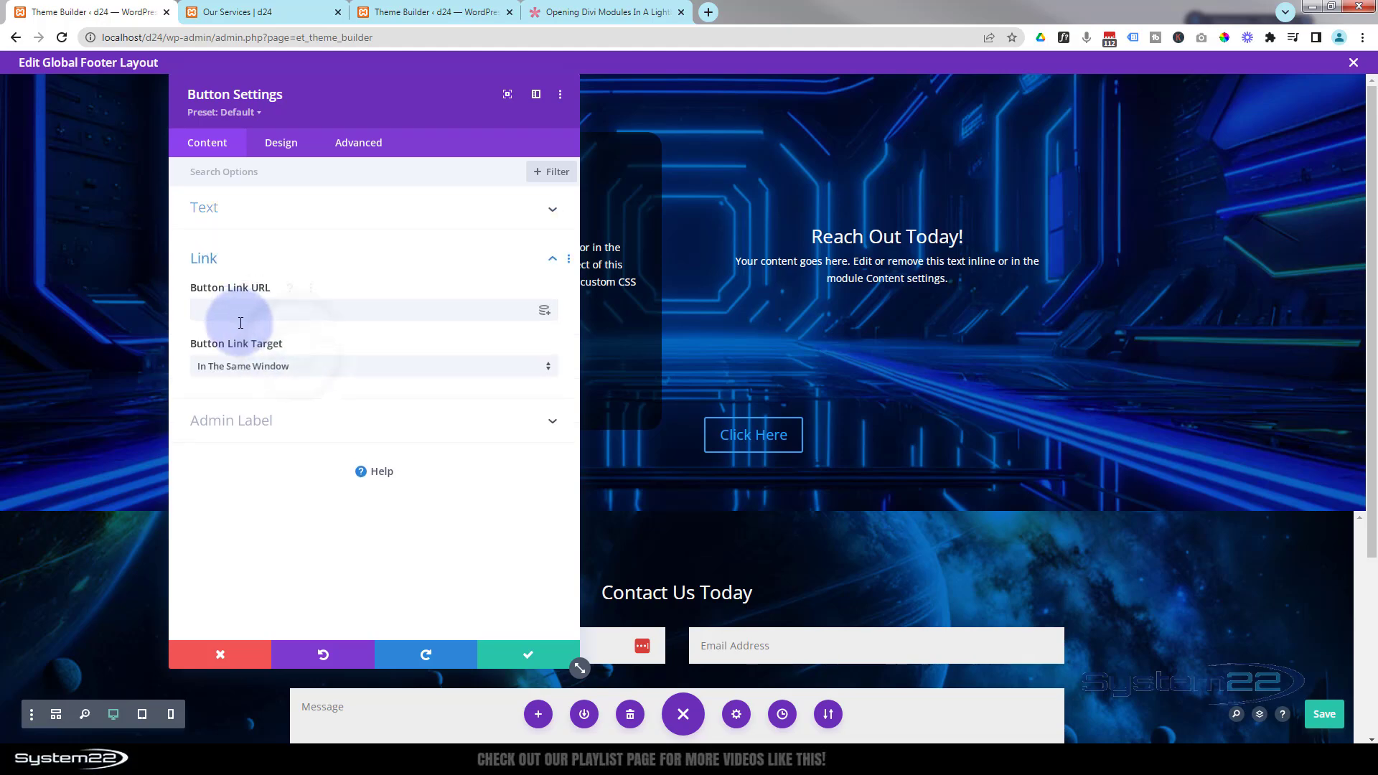
click(286, 144)
click(342, 208)
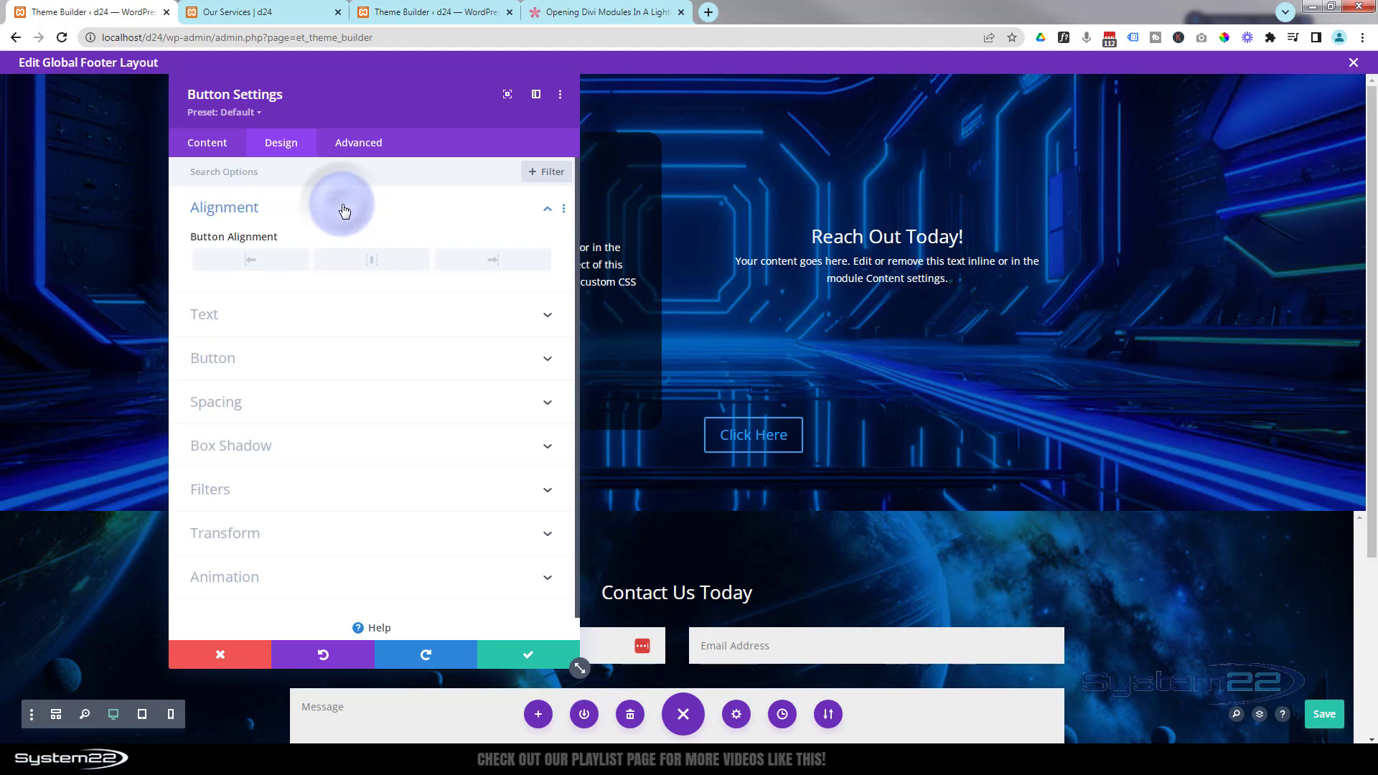
click(373, 260)
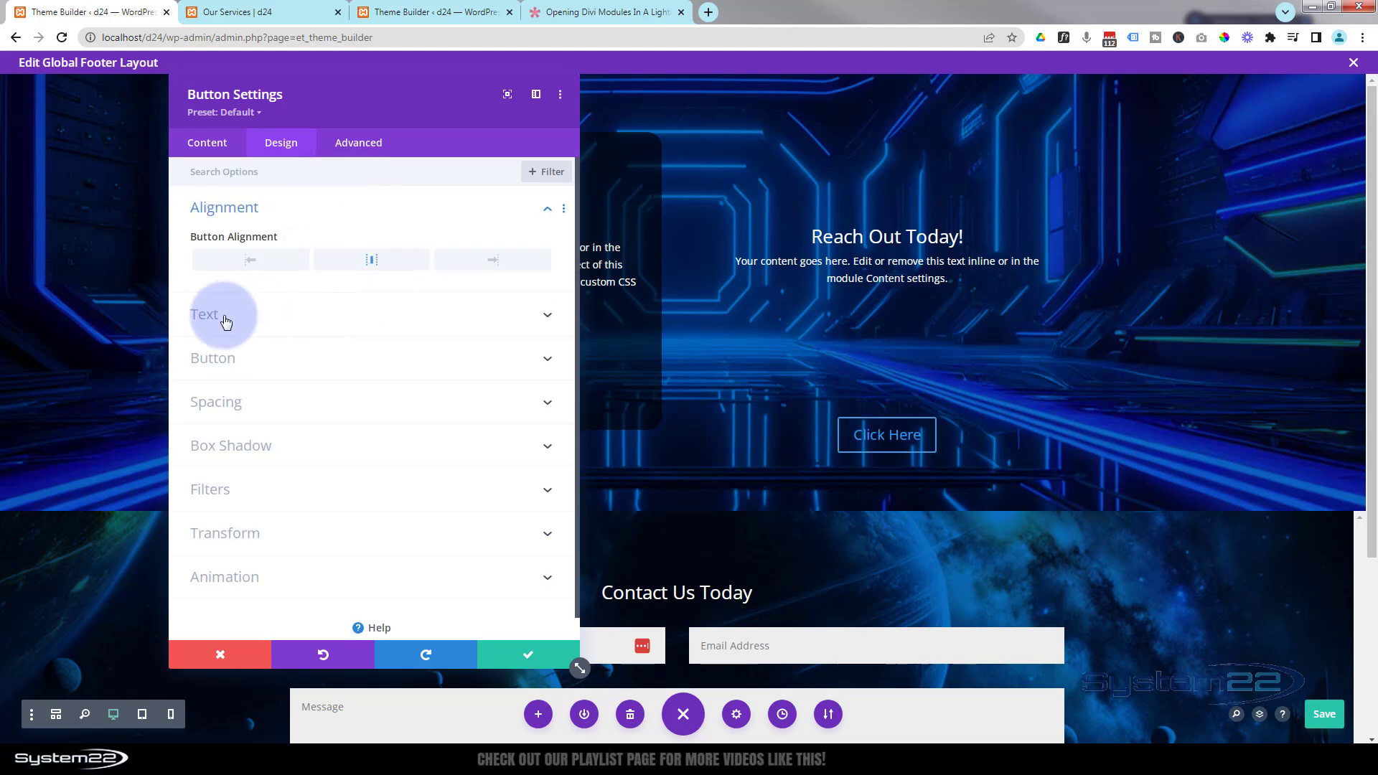
- Enable custom button styles, set the button text colour to white #ffffff, and save the button
click(320, 359)
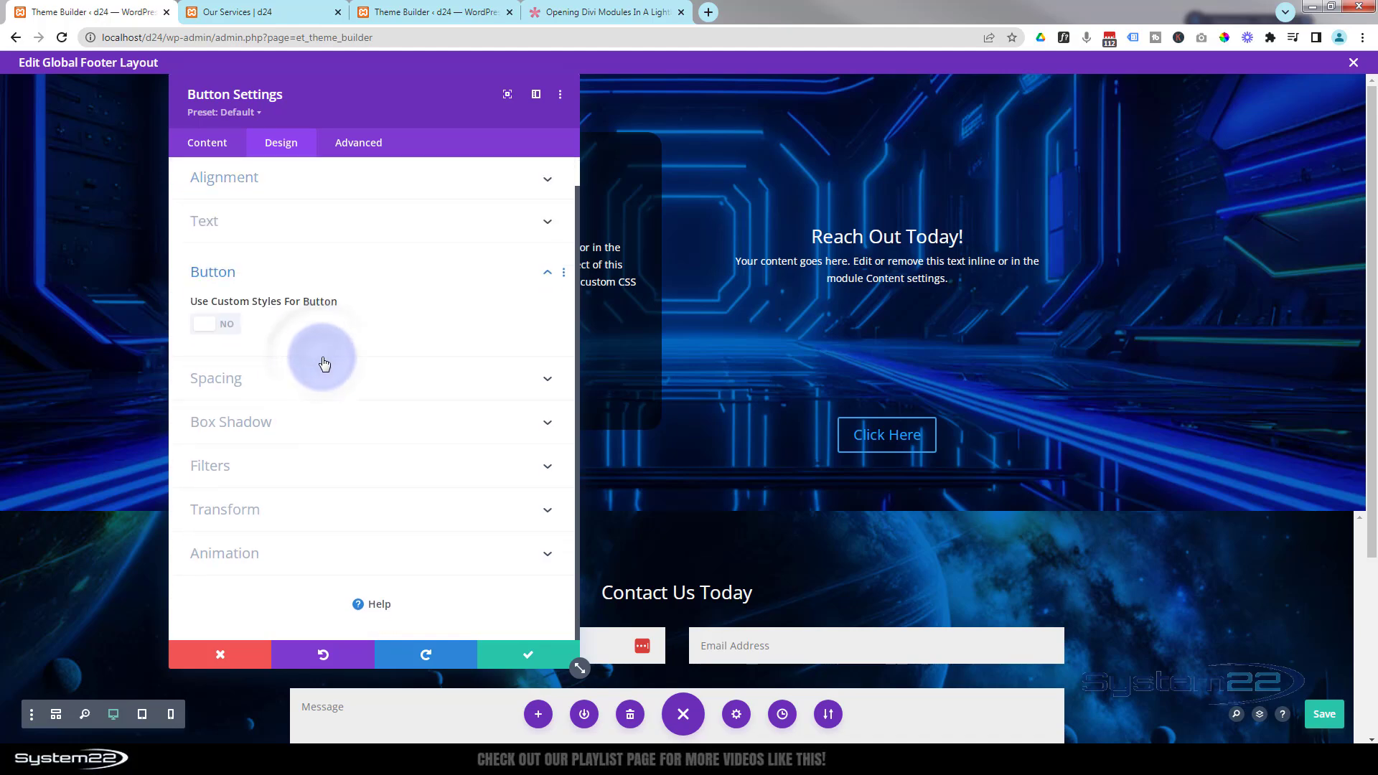
click(217, 329)
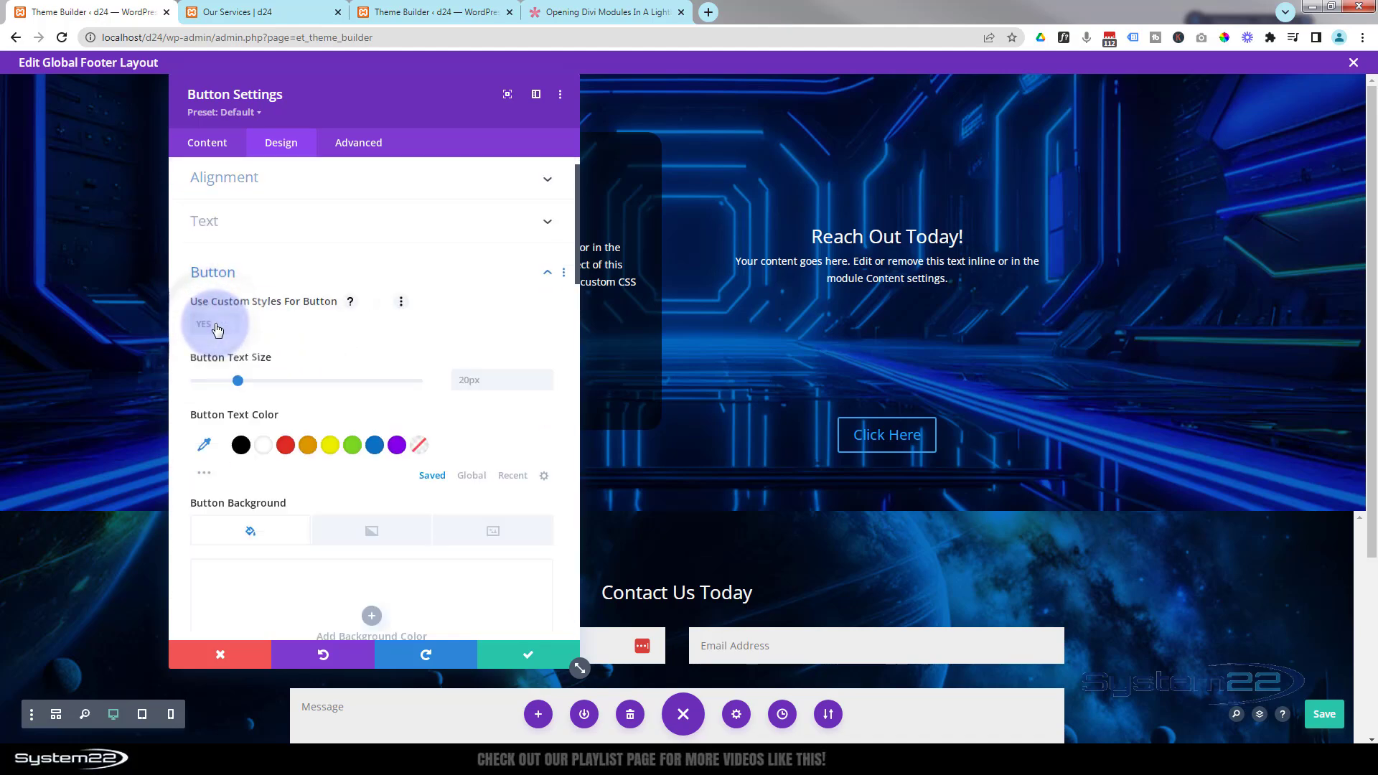
click(266, 450)
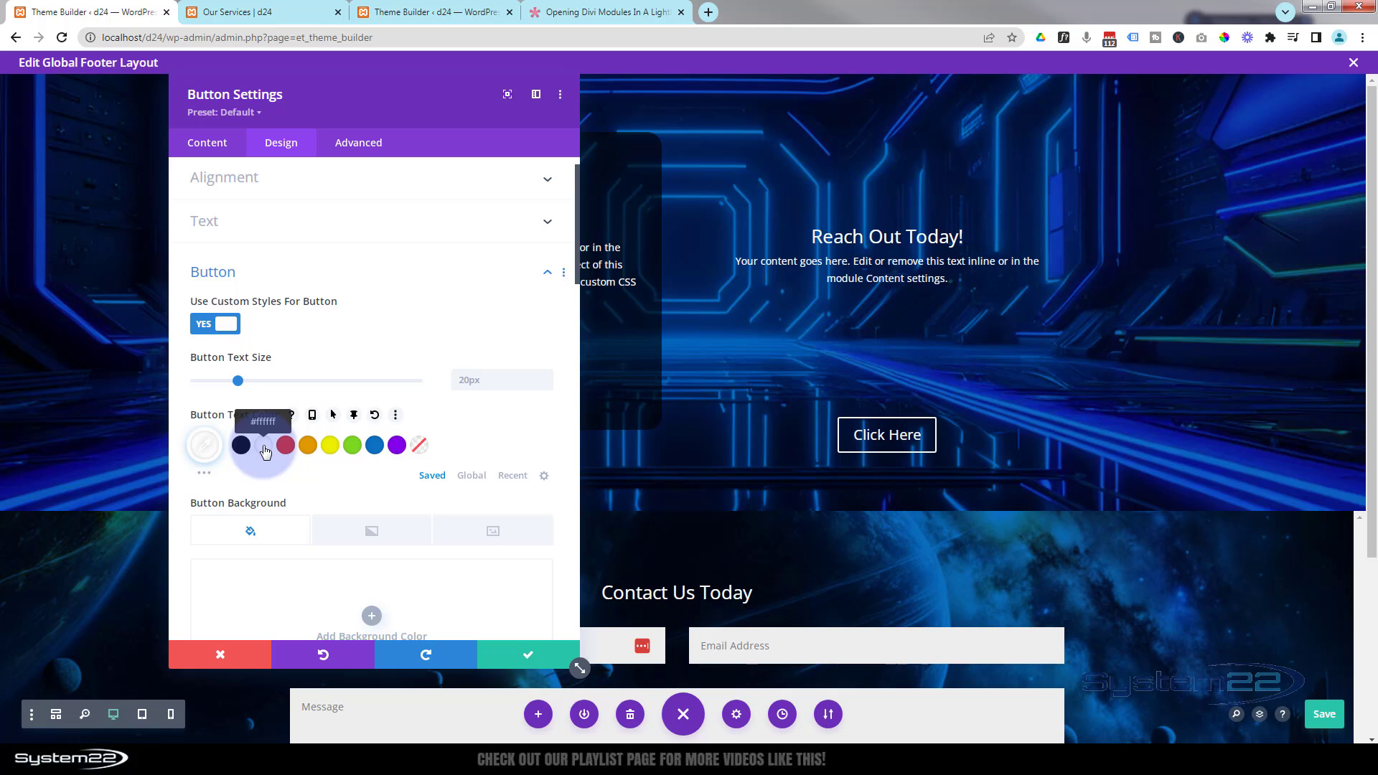
click(527, 659)
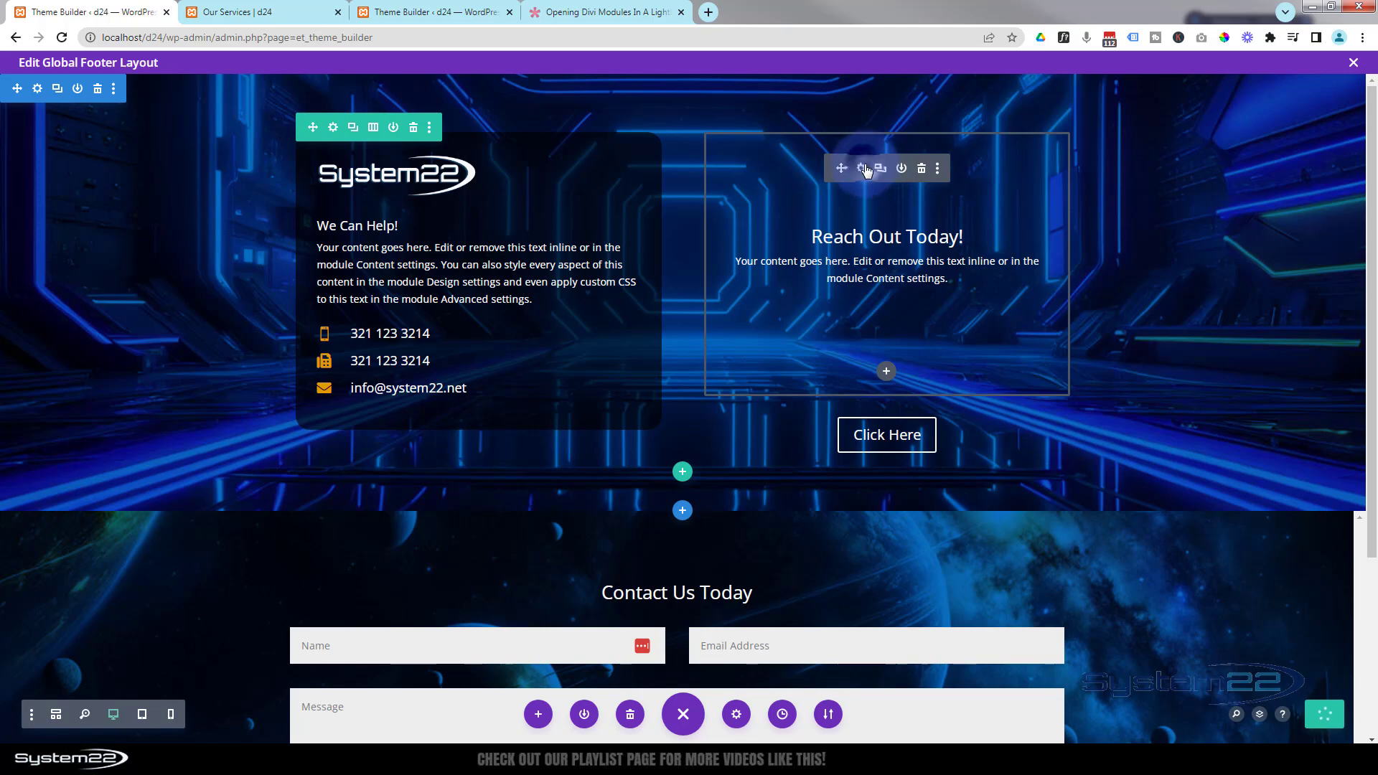
- Set the call-to-action module's top padding to 80px and bottom padding to 0px, then save it
click(864, 168)
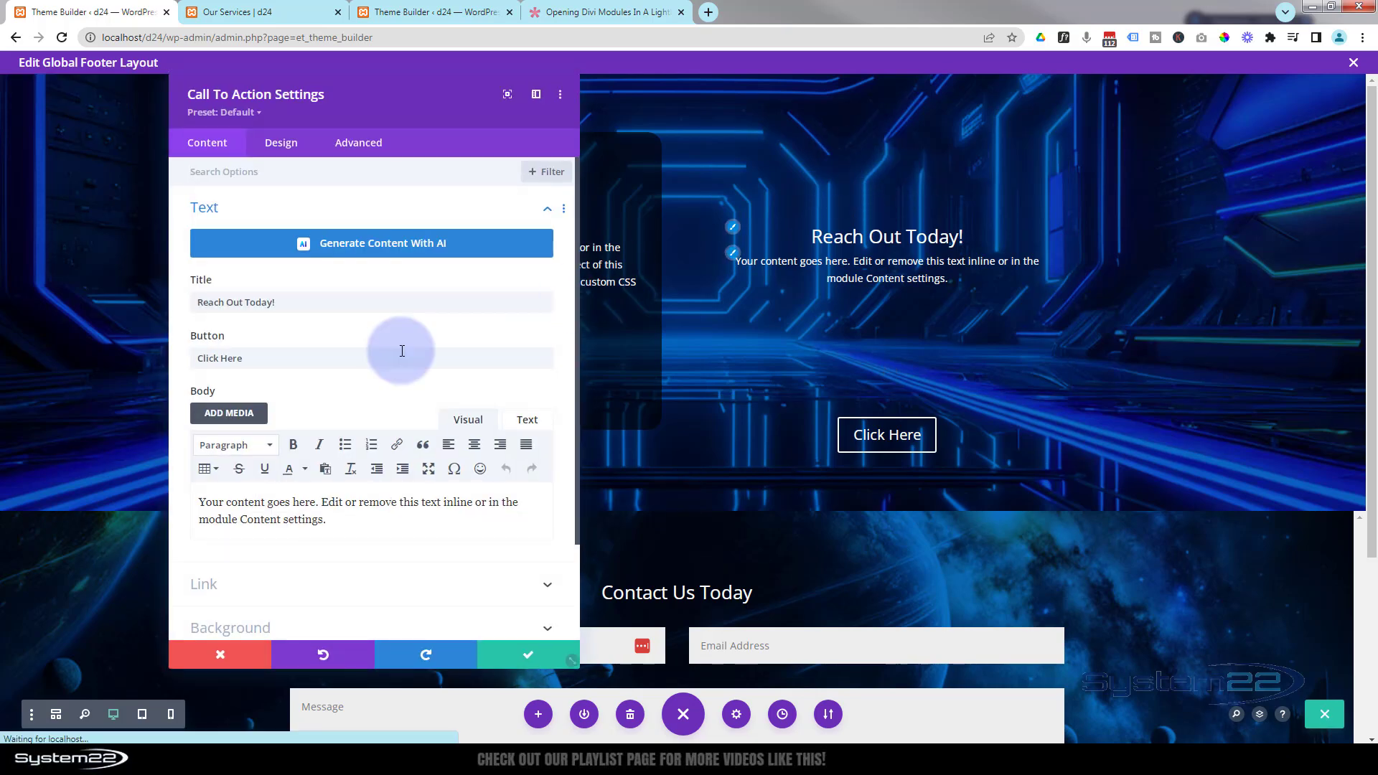
click(282, 144)
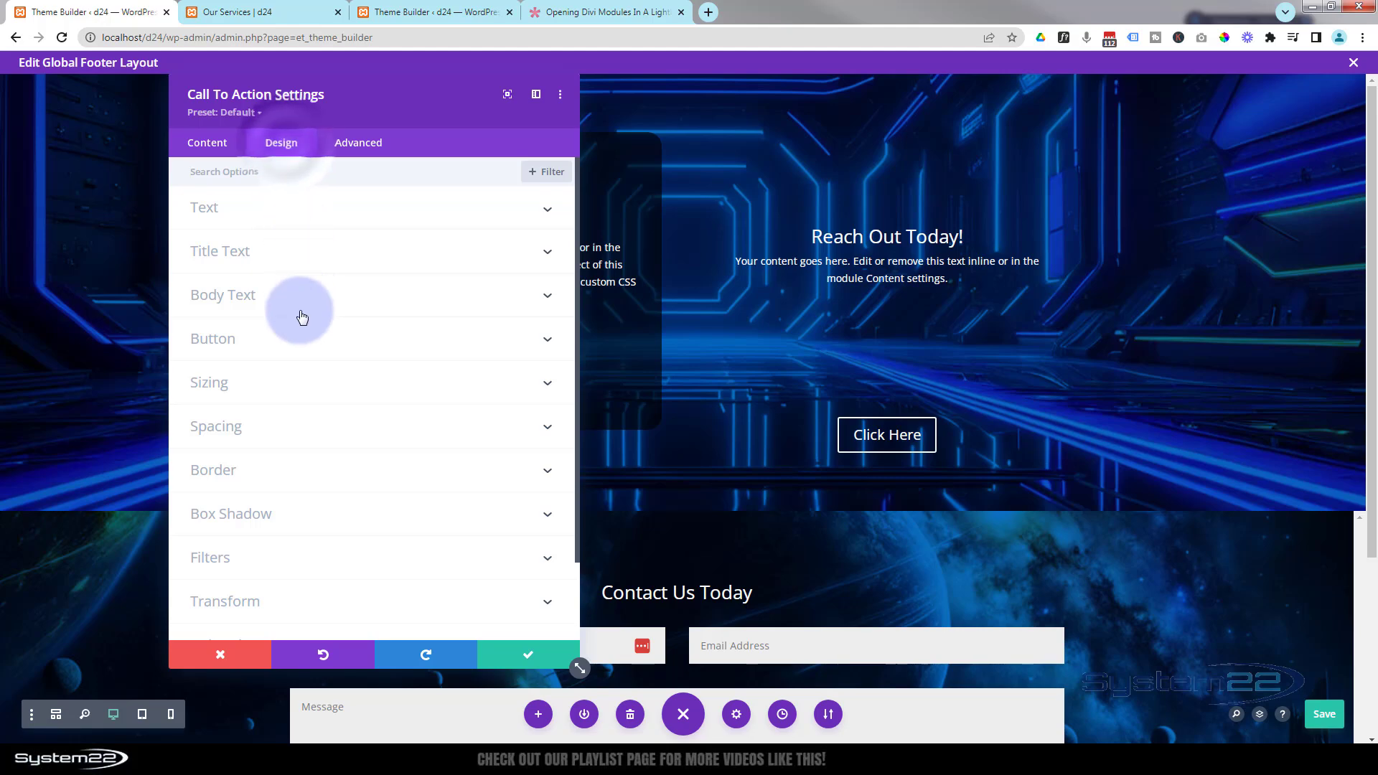
click(289, 441)
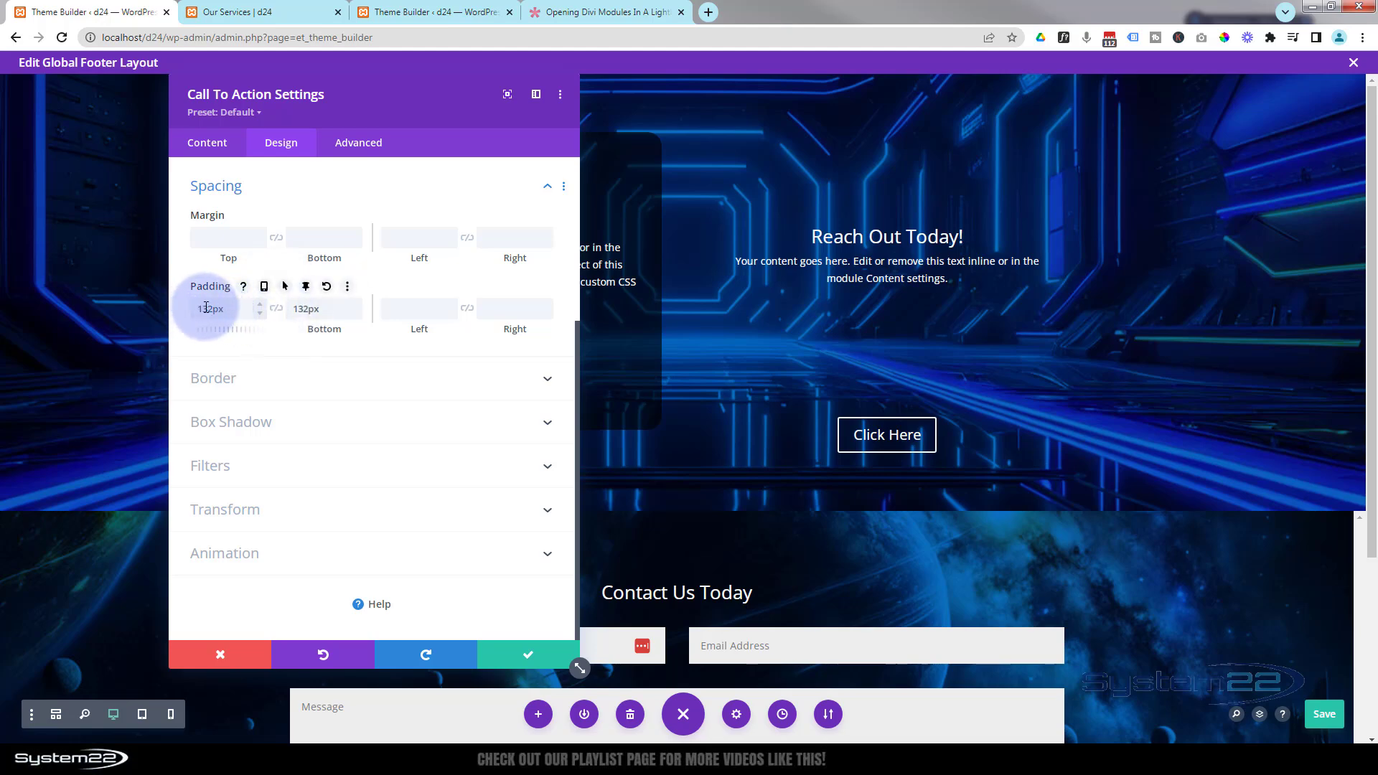
drag(199, 308, 228, 299)
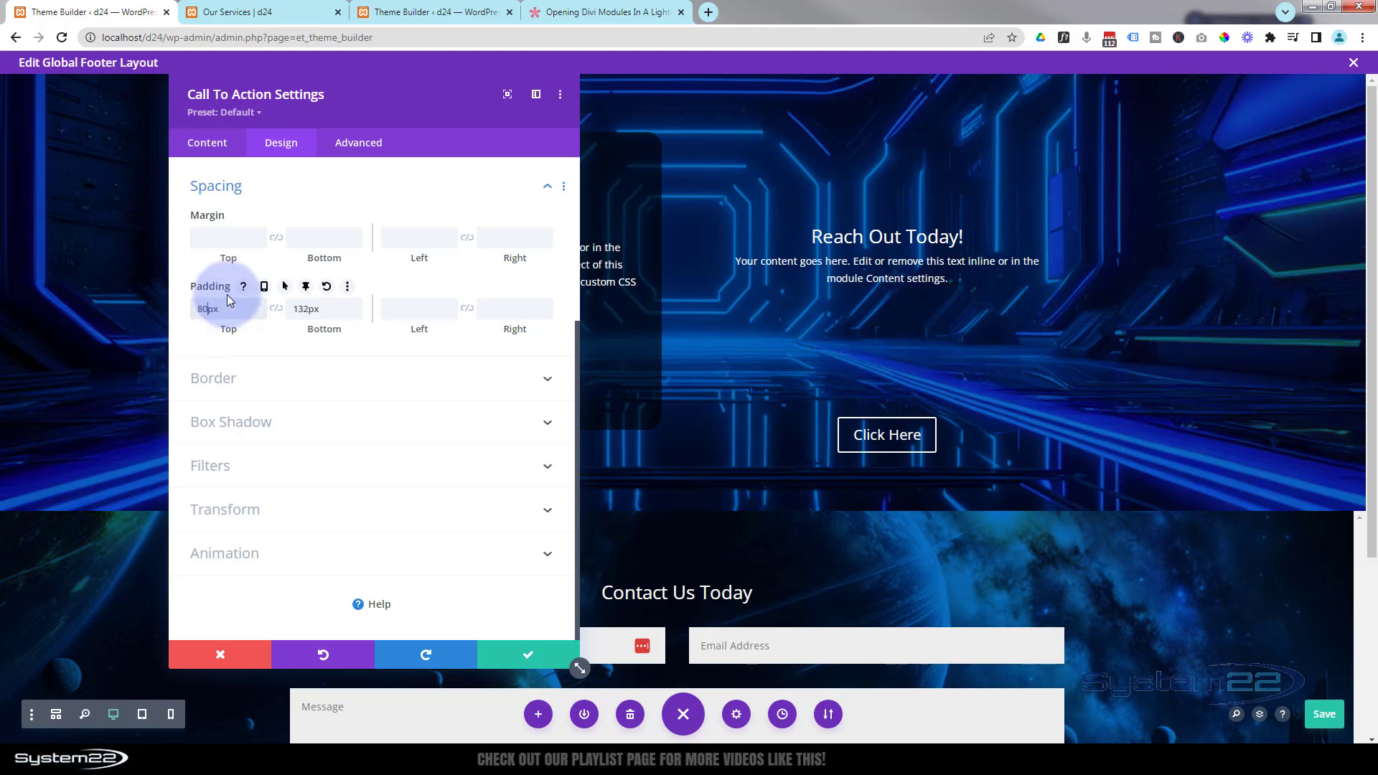
text(80)
click(304, 308)
drag(309, 310, 289, 308)
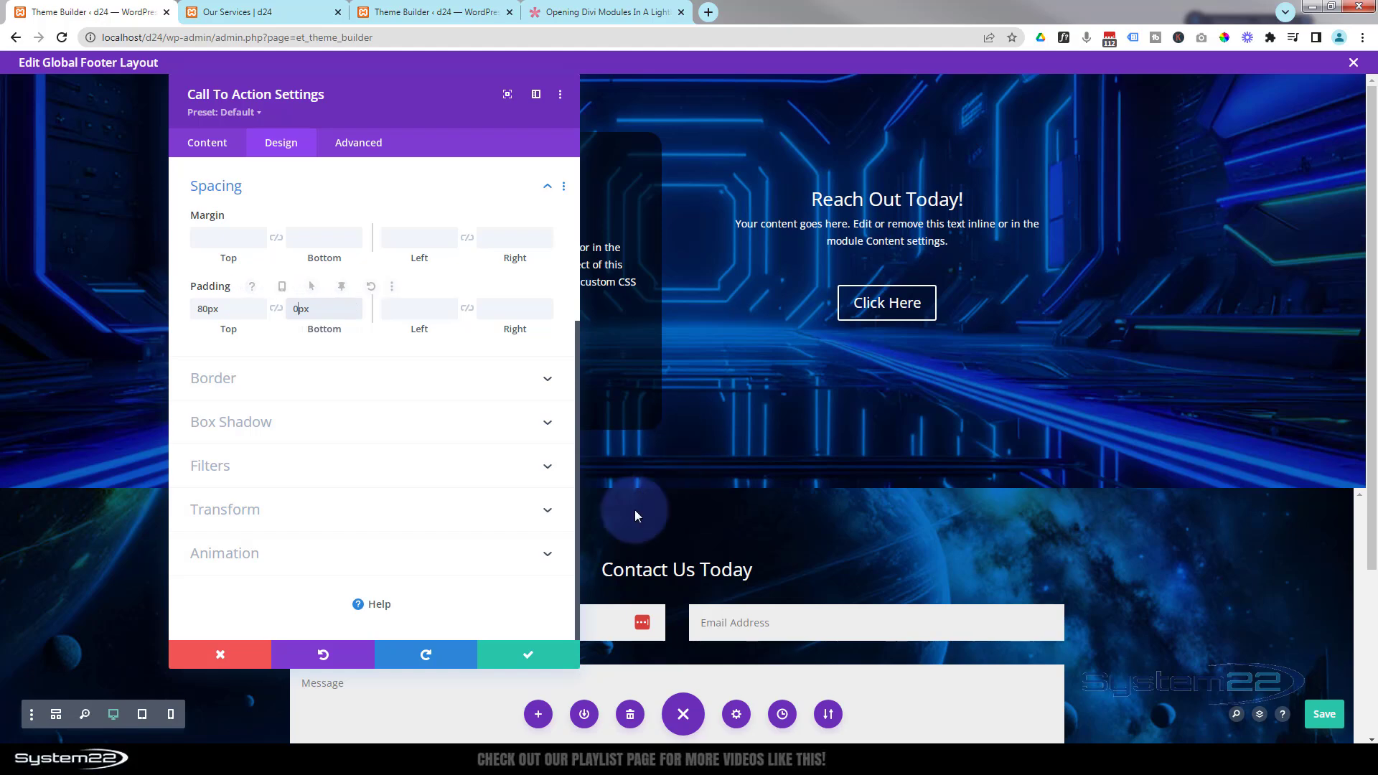
click(531, 658)
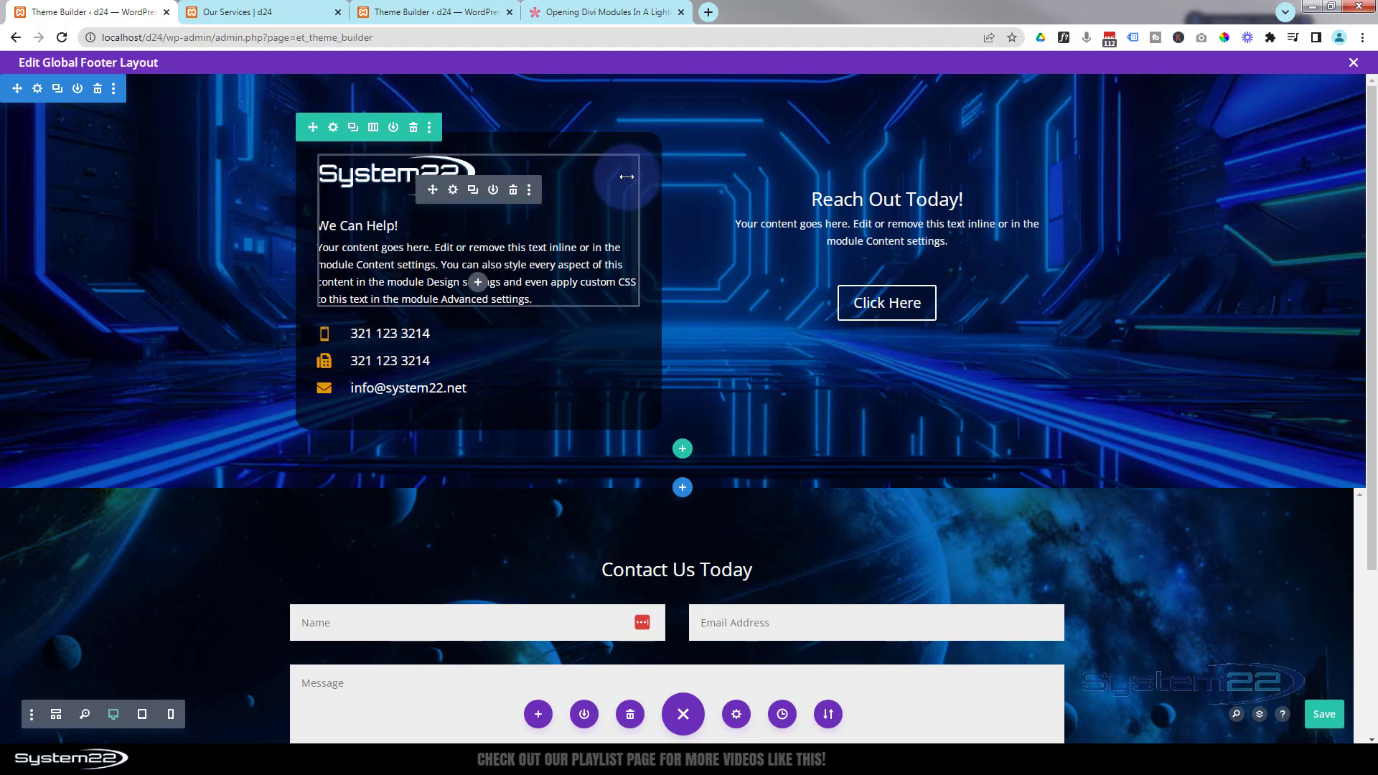
- In the row settings, copy the first column's styles and paste them onto the second column
click(333, 128)
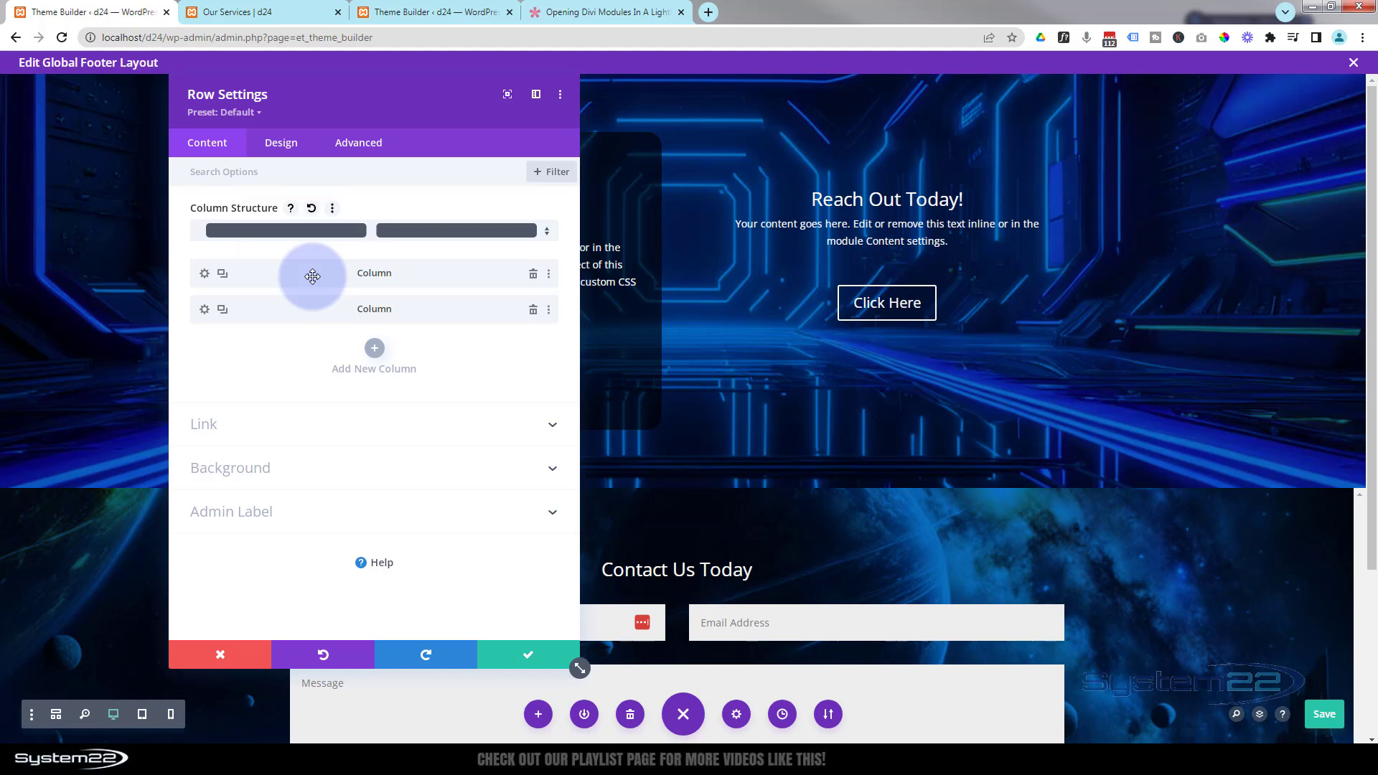
right_click(313, 276)
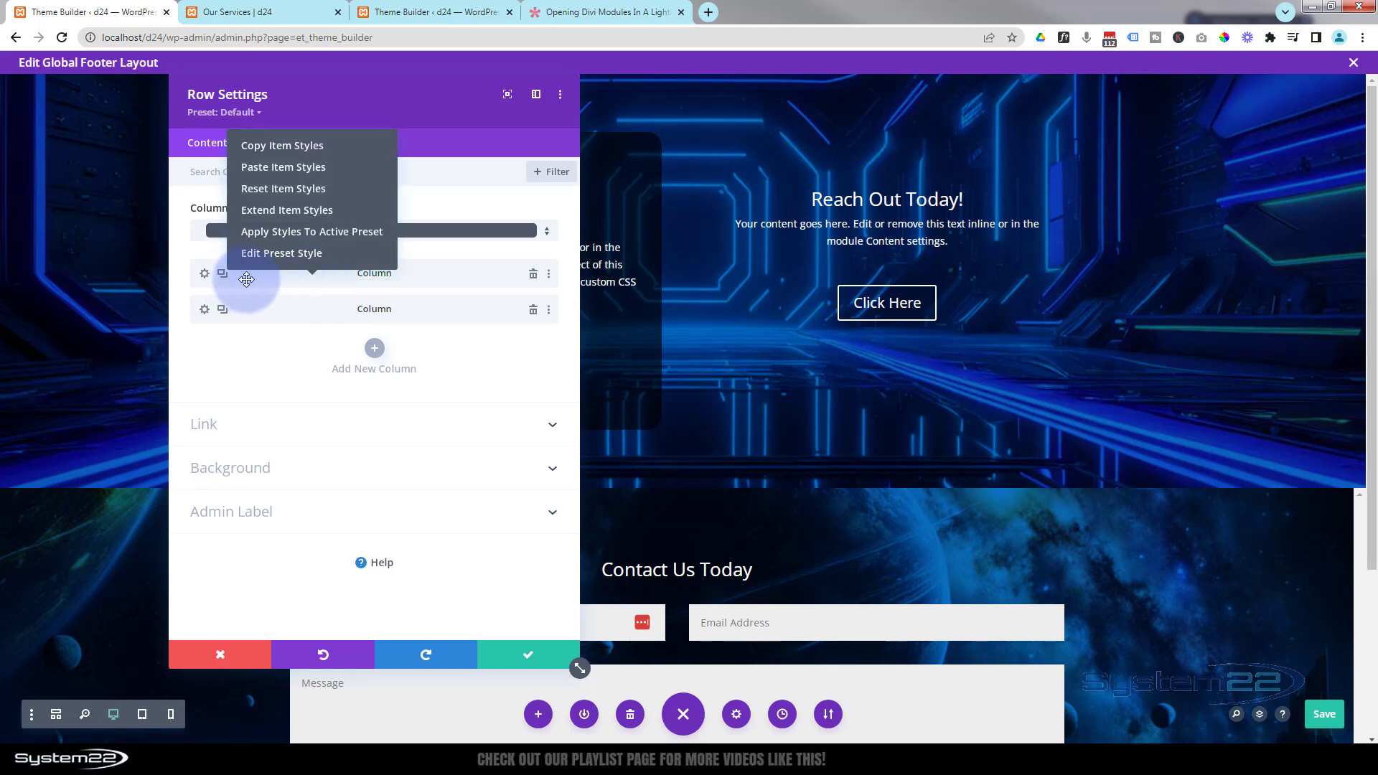
click(291, 145)
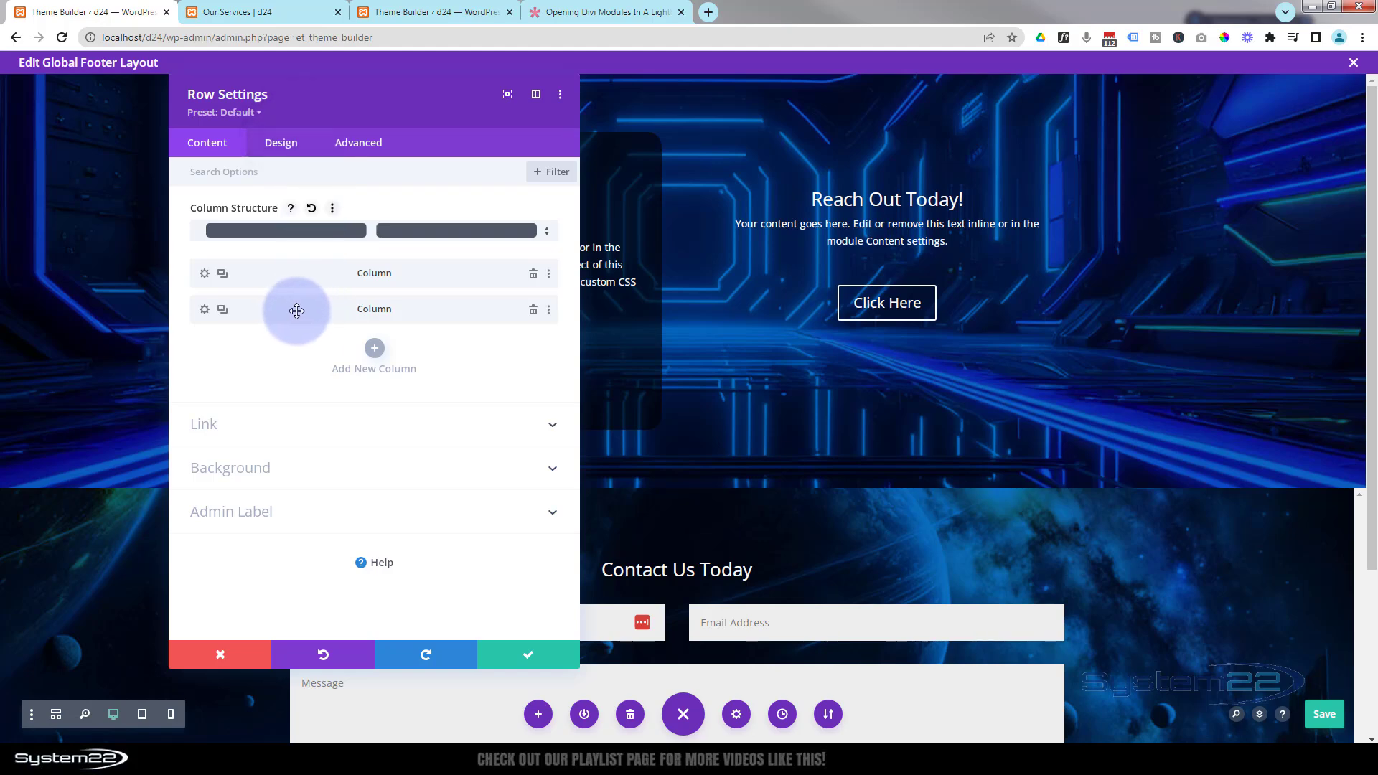
right_click(332, 313)
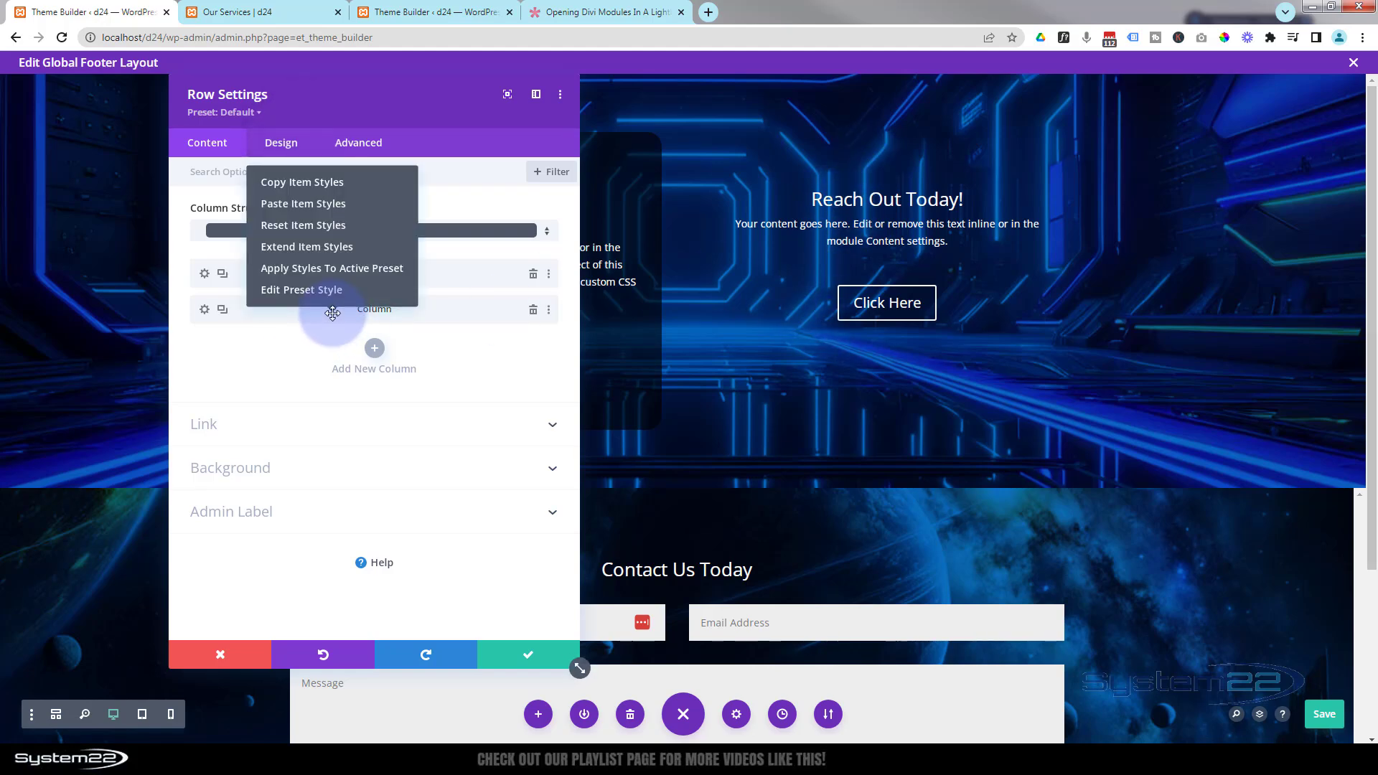
click(297, 204)
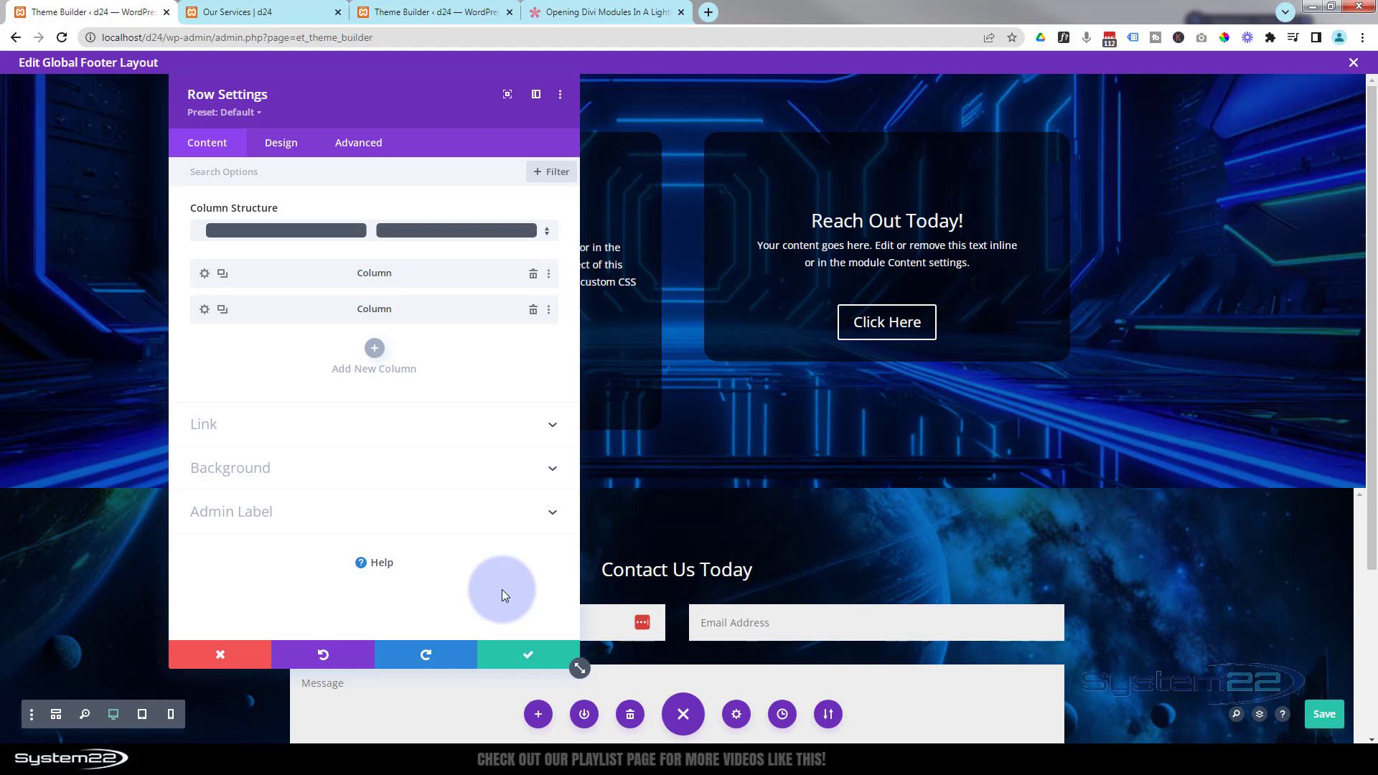
- Unlink the second column's vertical padding, set its bottom padding to 127px, and save the column and row
click(205, 309)
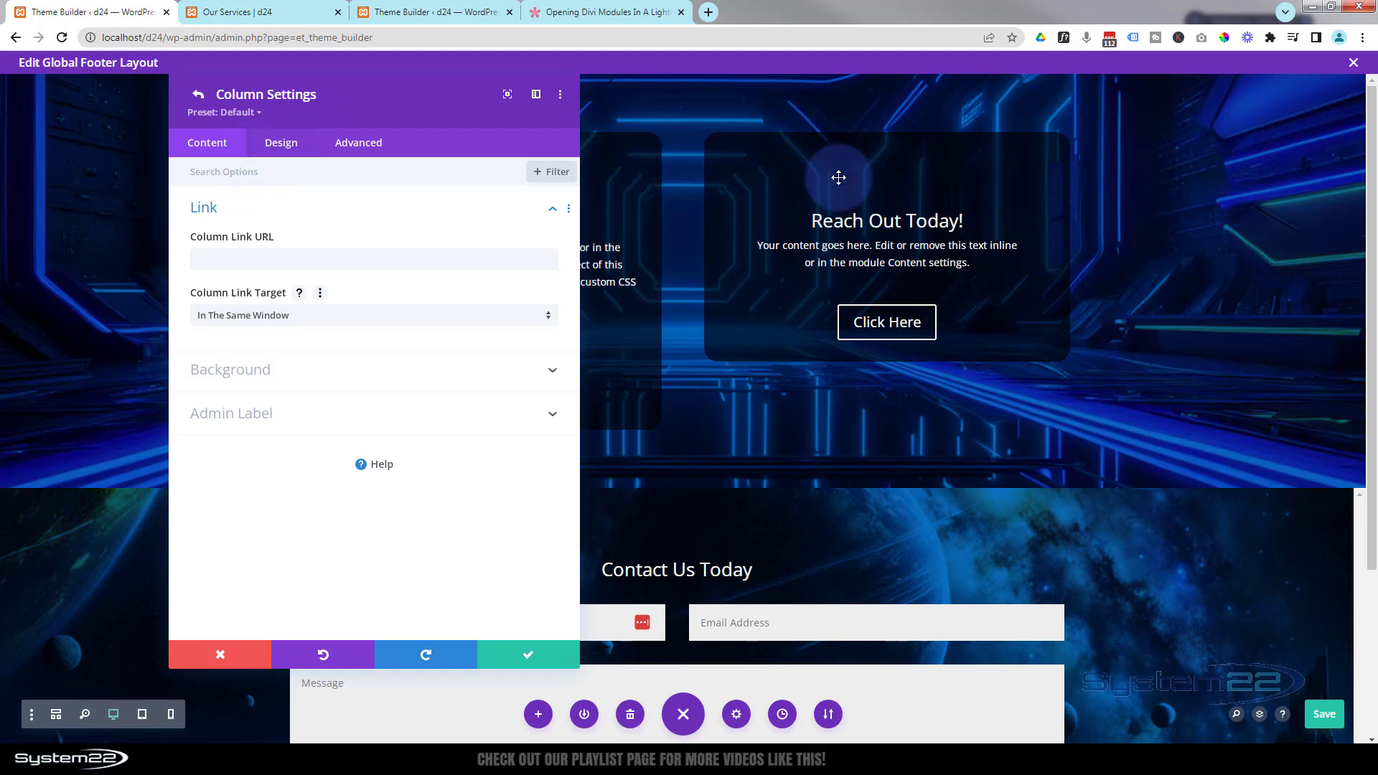
click(282, 145)
click(368, 223)
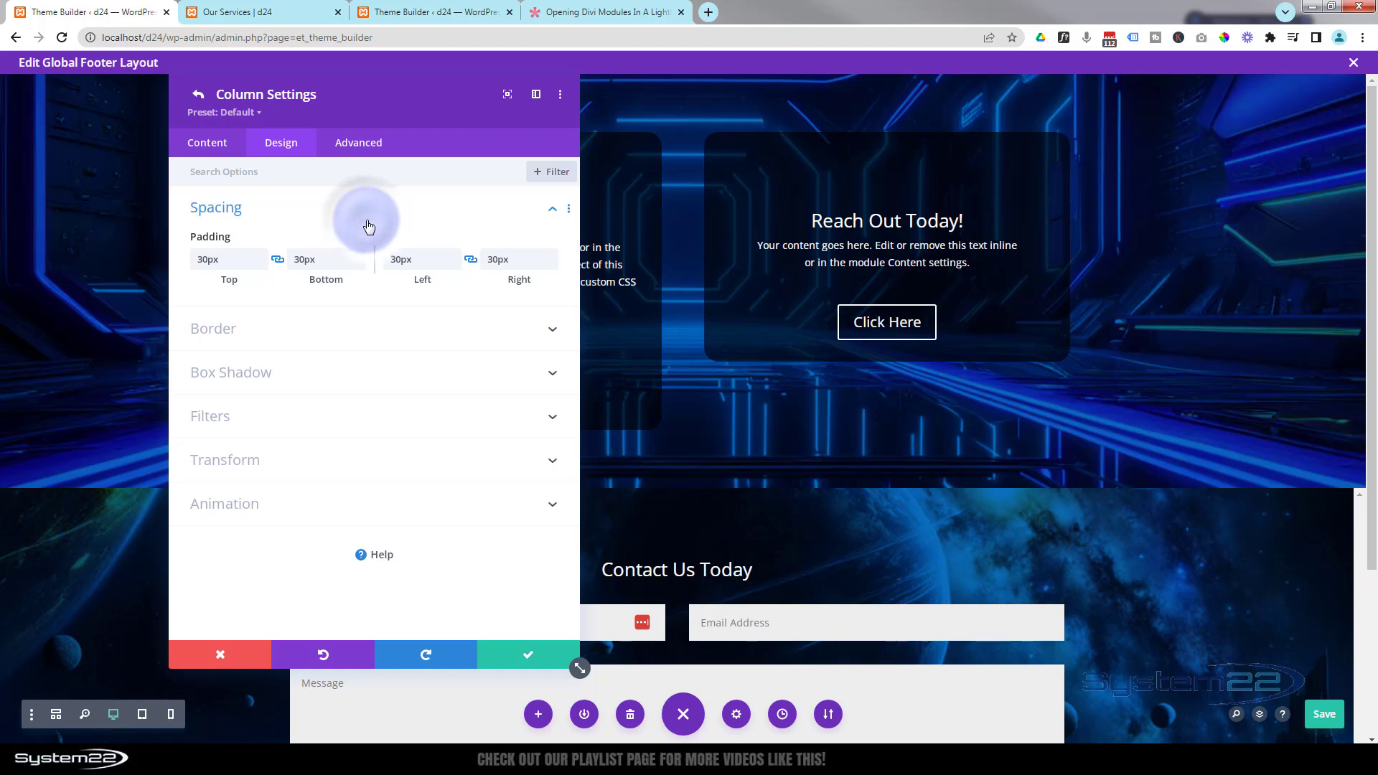
click(277, 261)
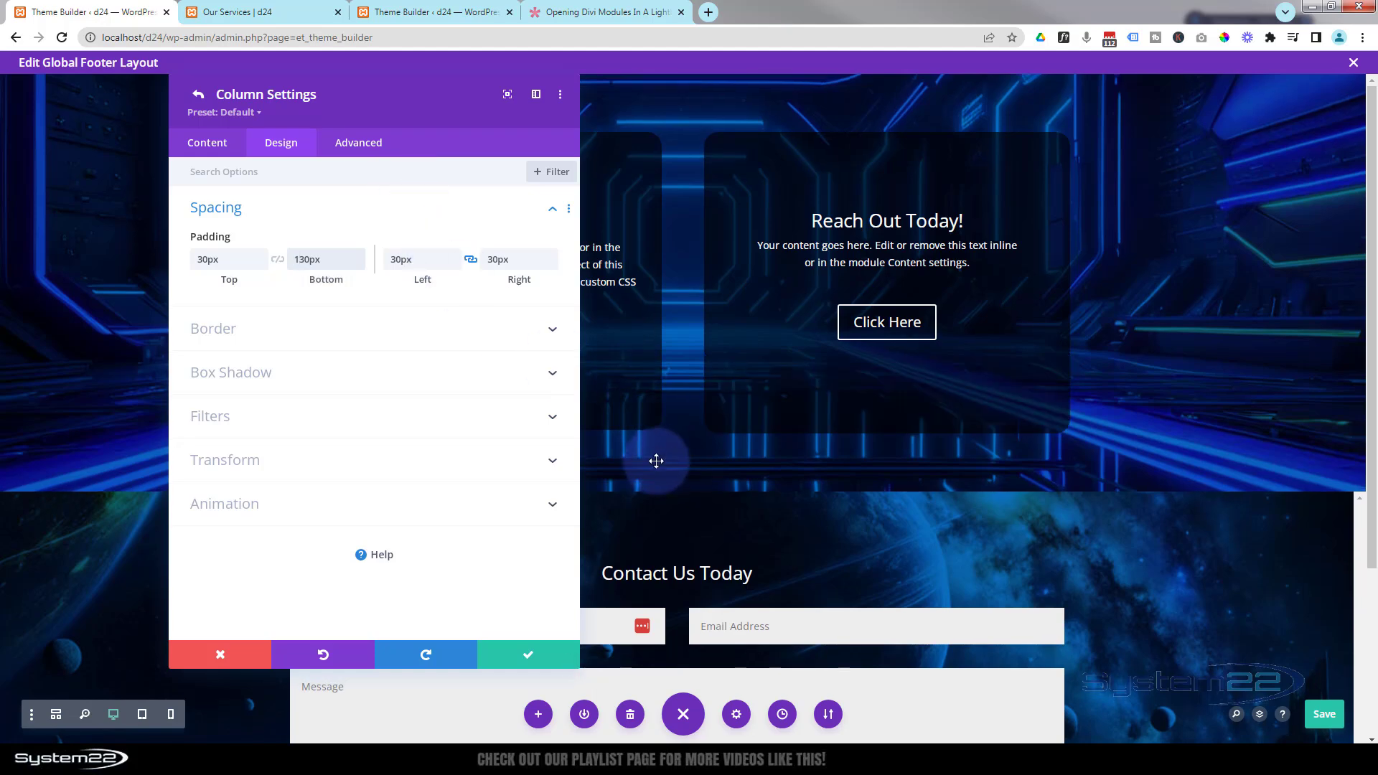
click(359, 264)
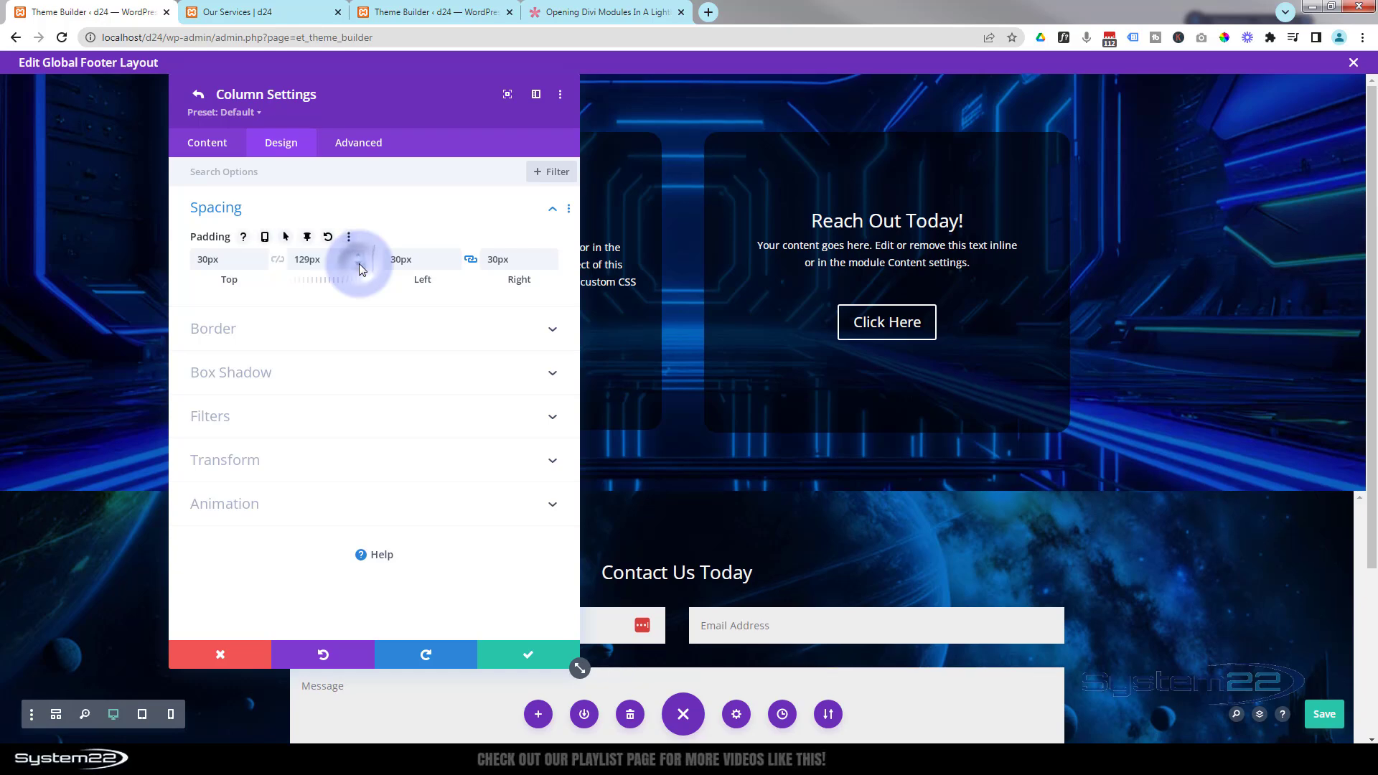
click(359, 264)
click(359, 264)
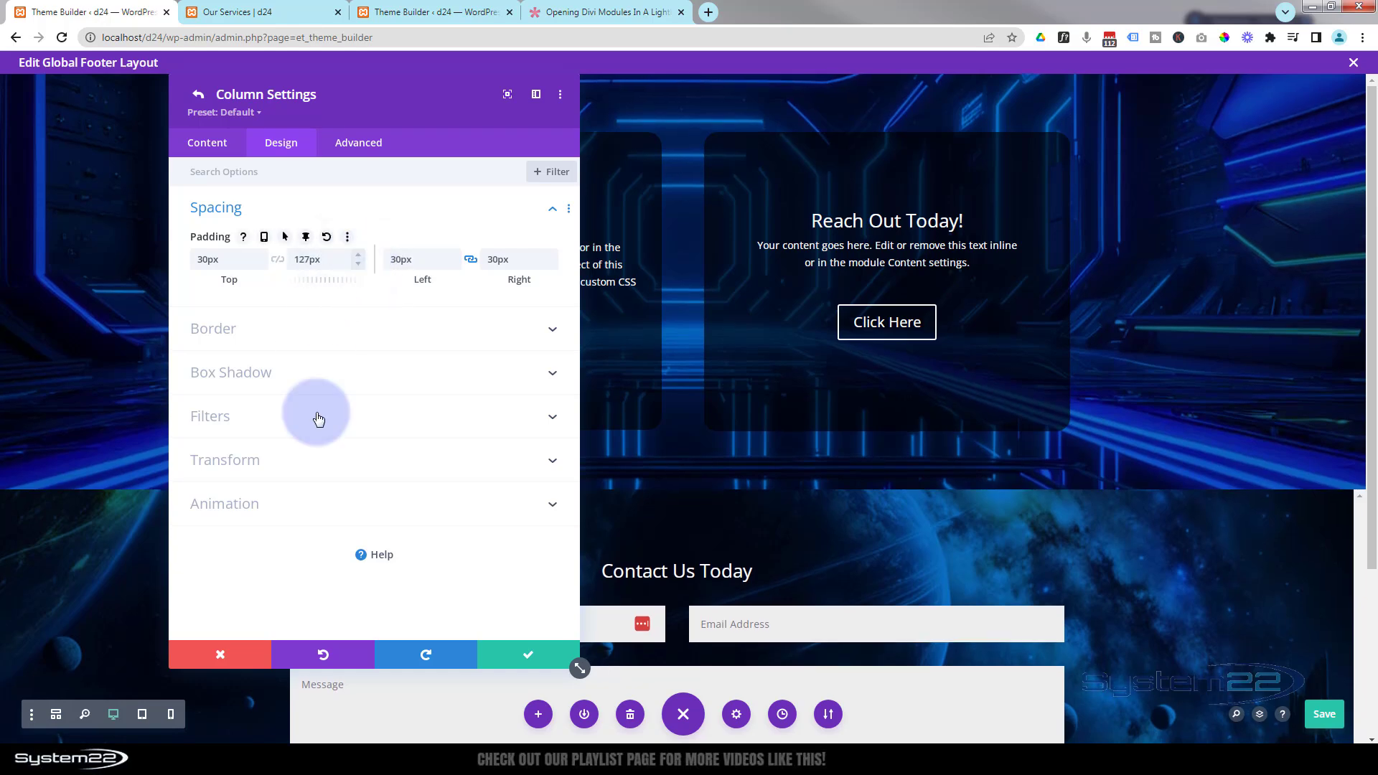
click(529, 655)
click(530, 655)
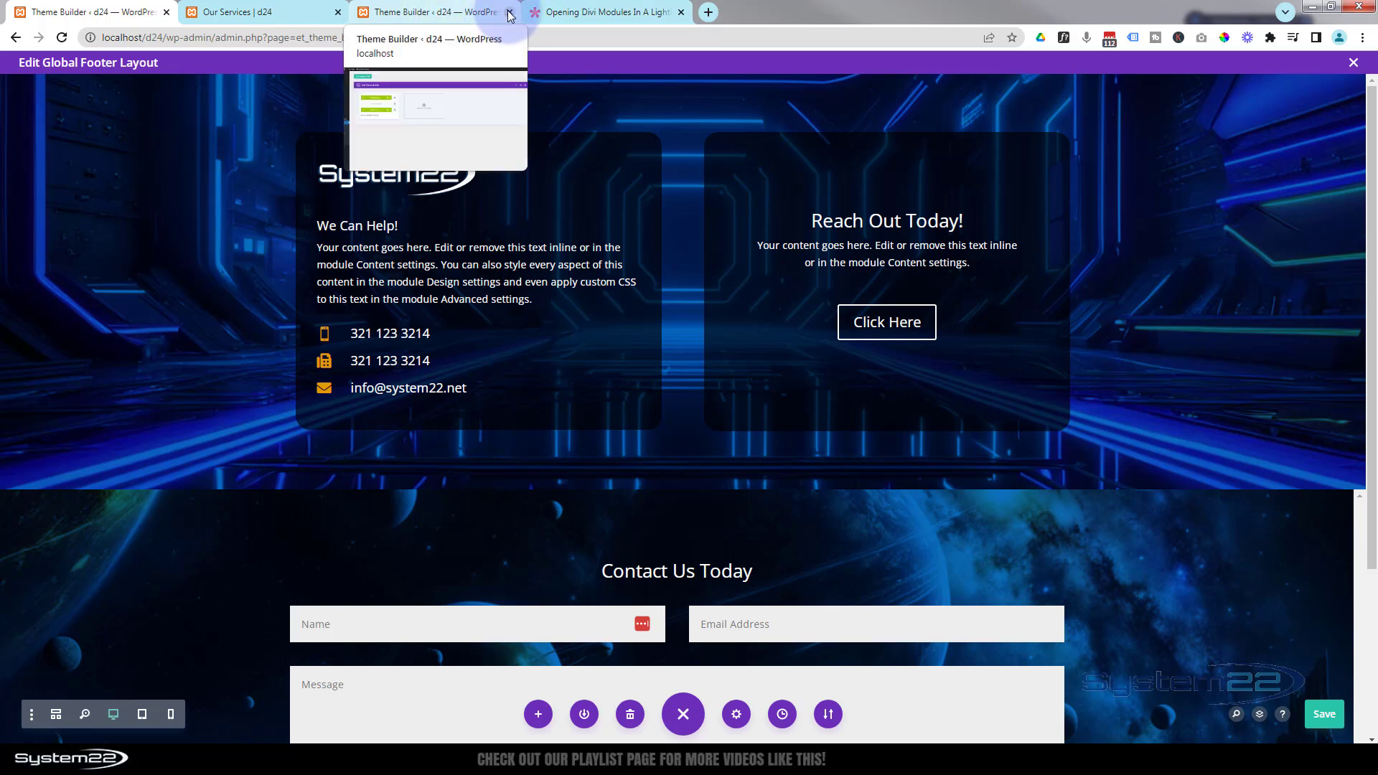
- Switch to the Opening Divi Modules In A Lightbox article and select the Custom CSS code block
click(587, 12)
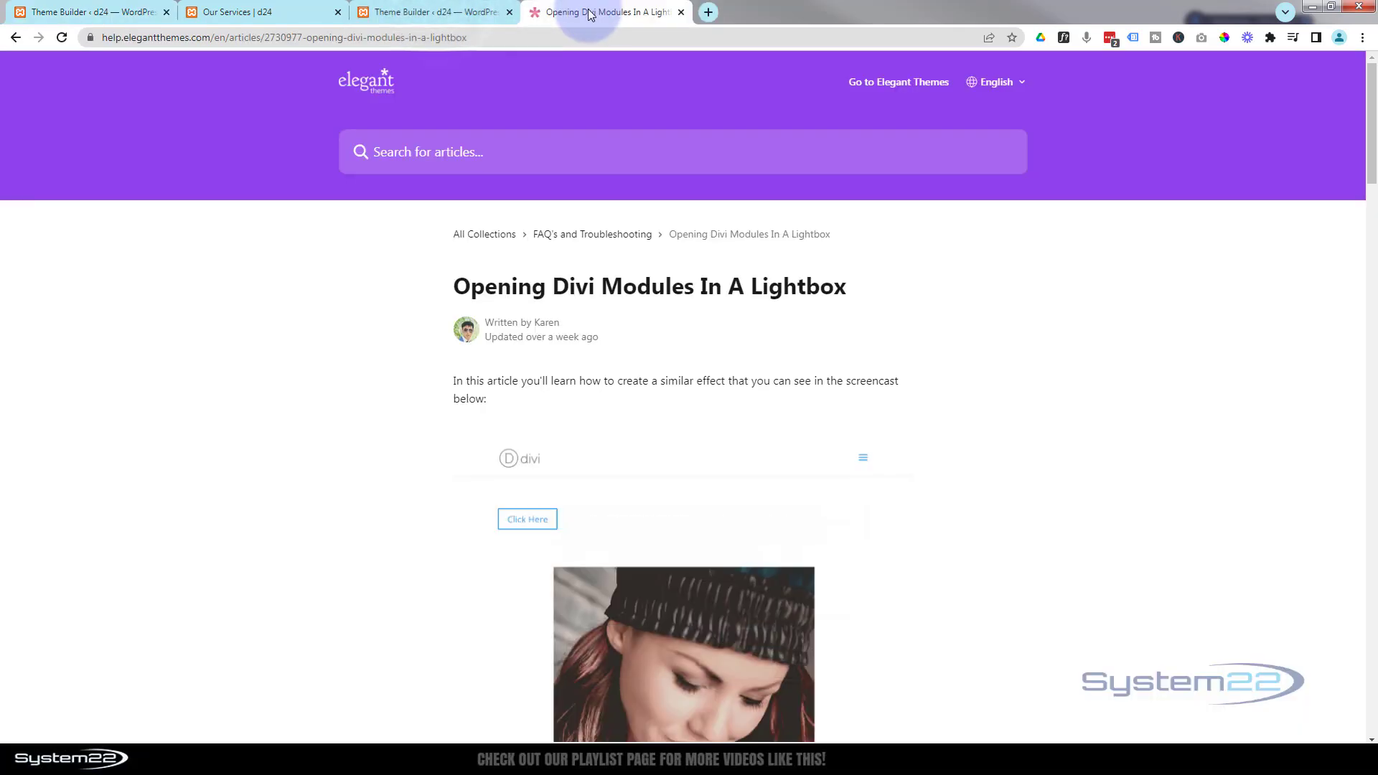
click(237, 32)
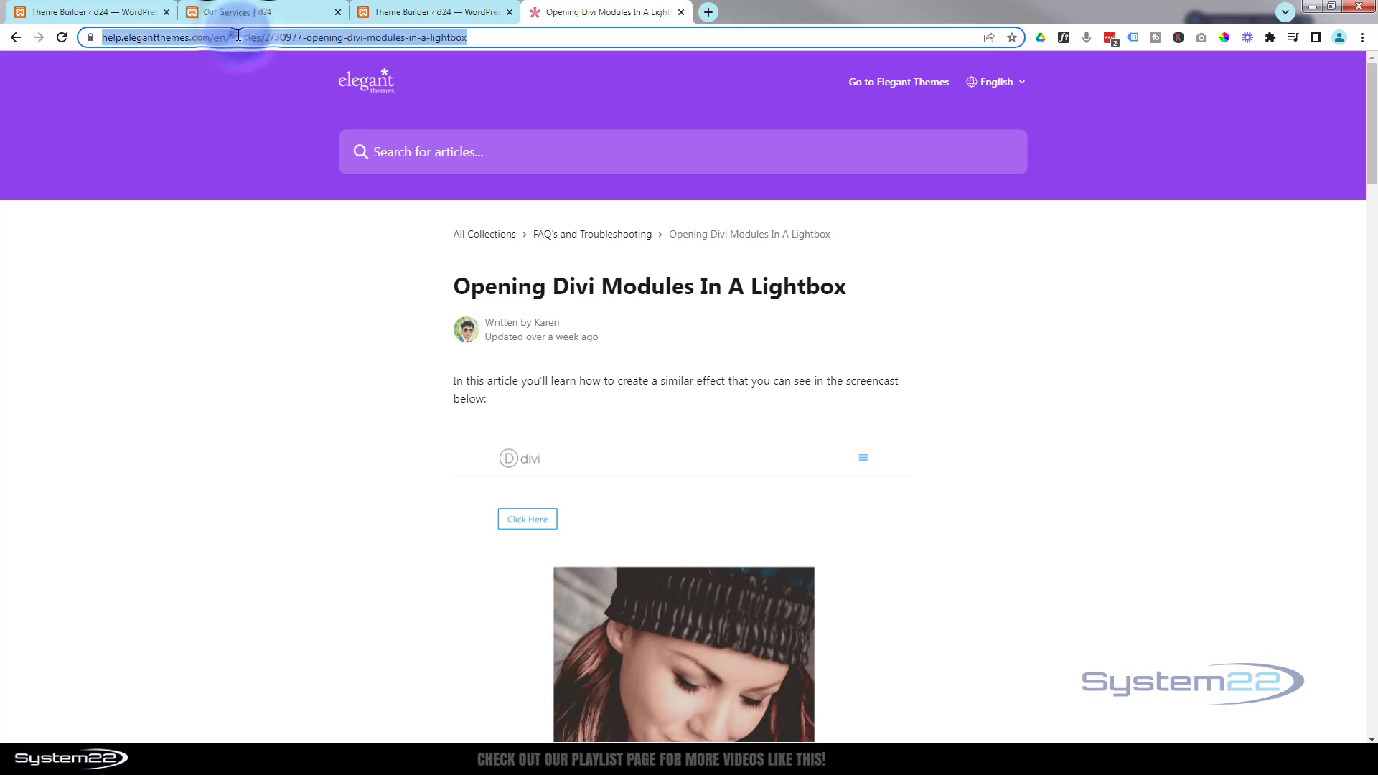
scroll(1073, 418, down, 10)
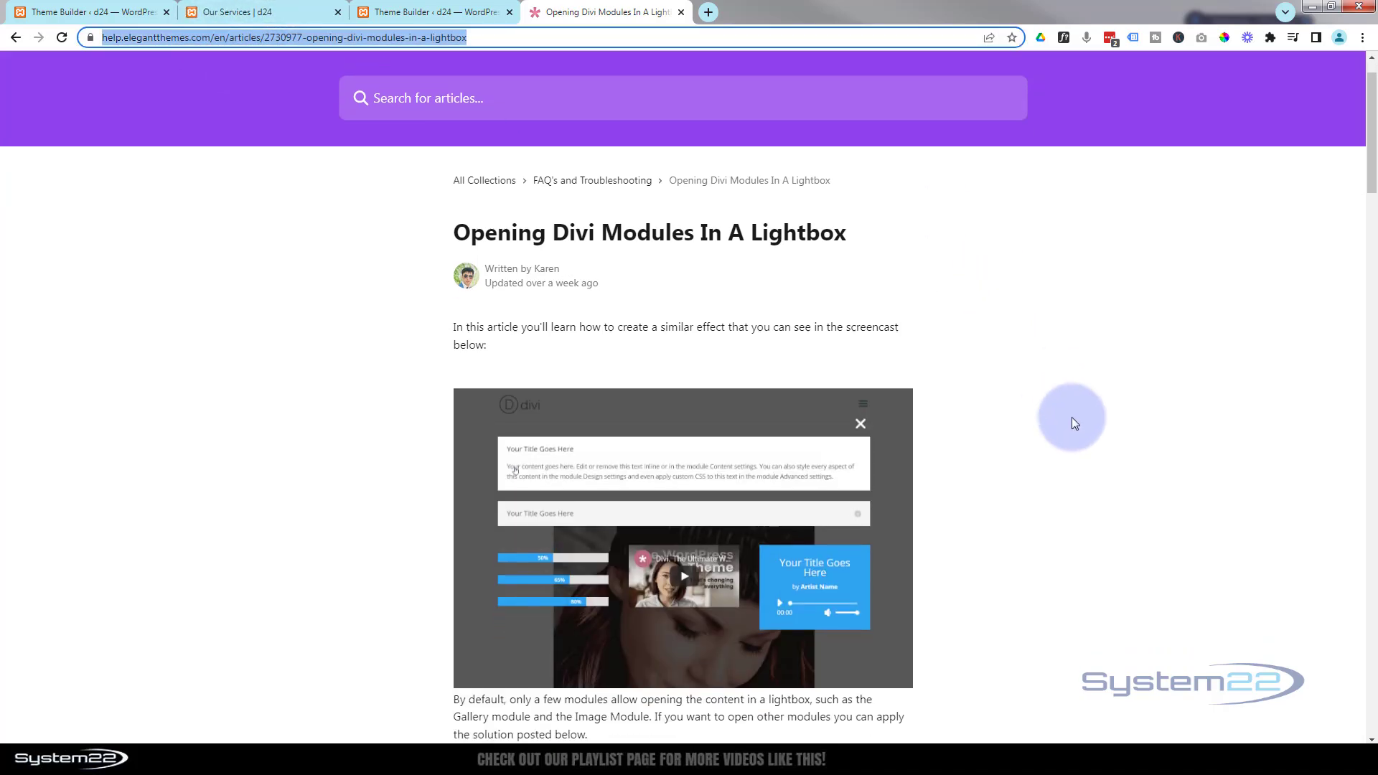
scroll(1072, 416, down, 14)
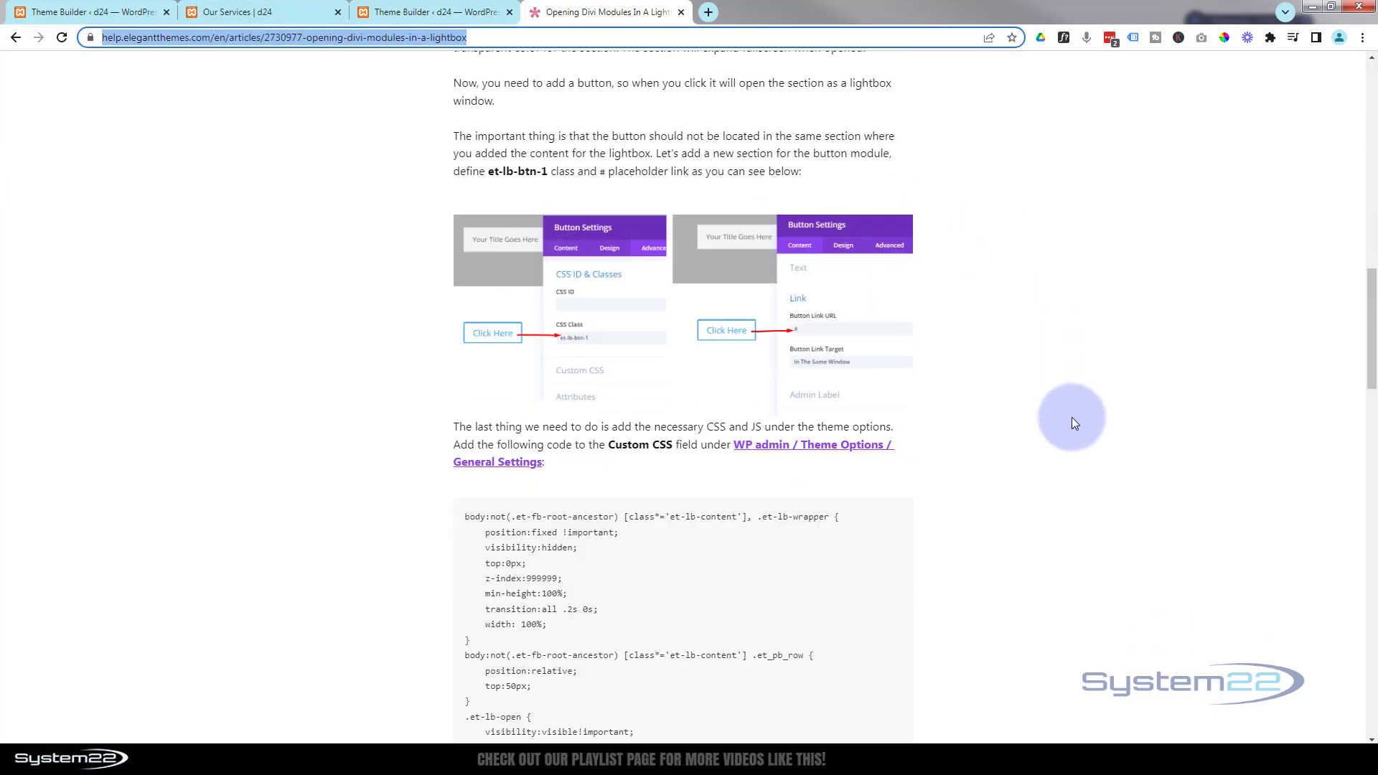
scroll(1071, 416, down, 1)
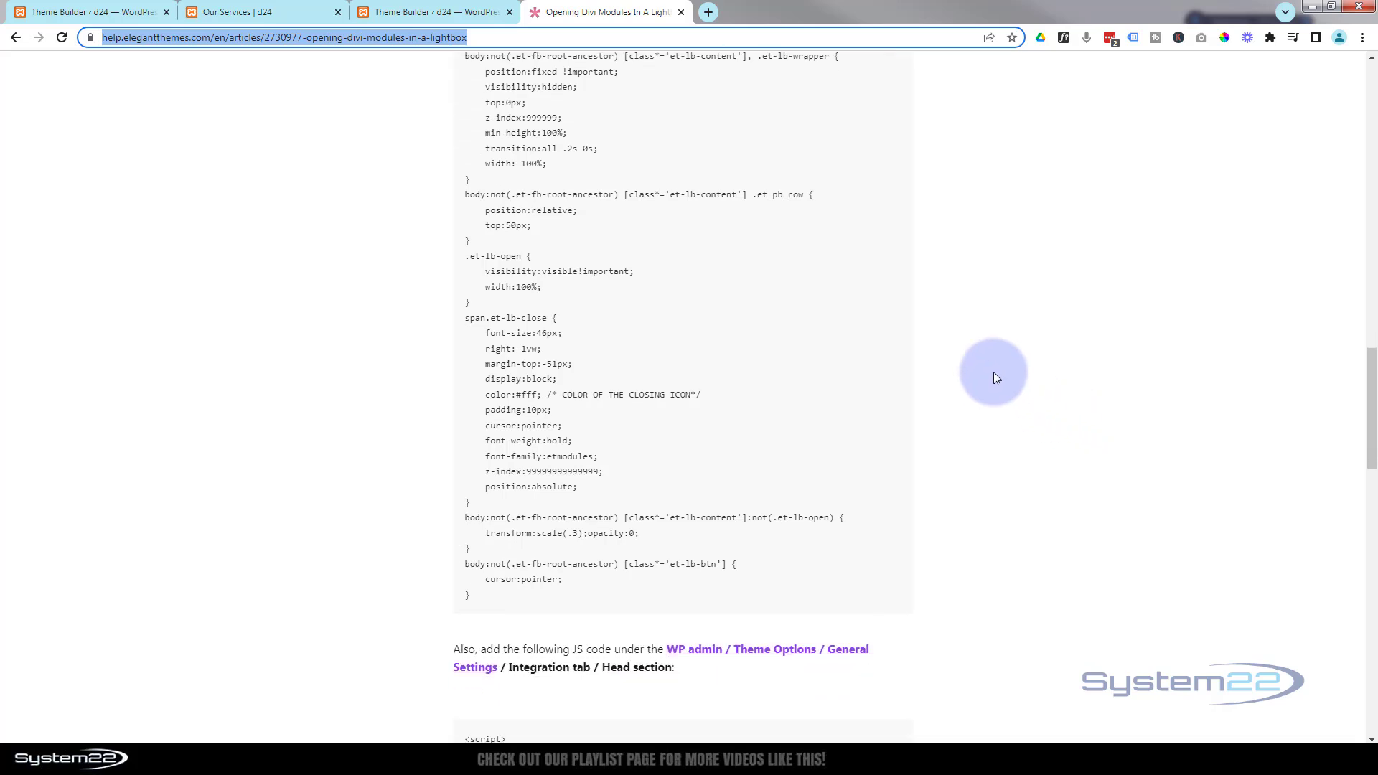
scroll(871, 353, up, 1)
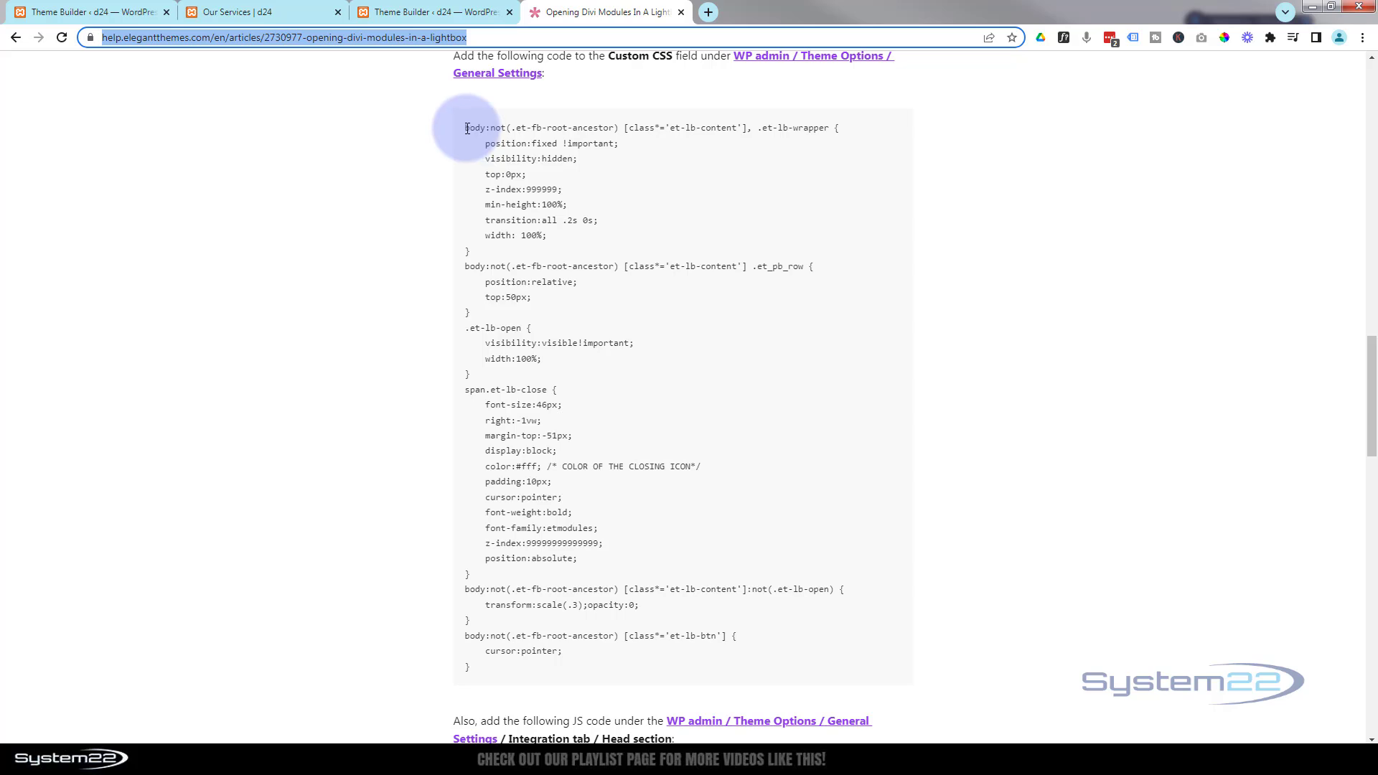
drag(468, 127, 648, 672)
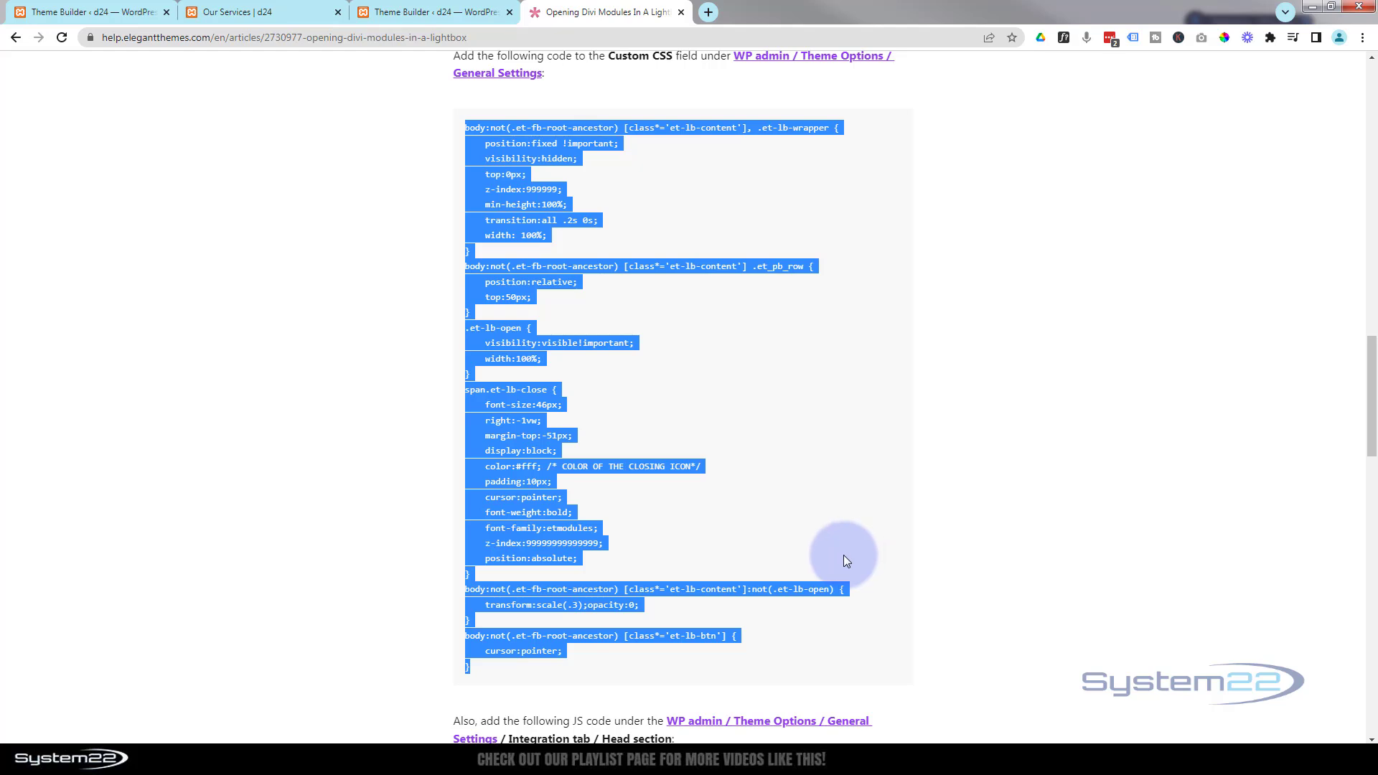
- Open Divi Theme Options and paste the copied lightbox CSS at the start of the Custom CSS field
click(446, 10)
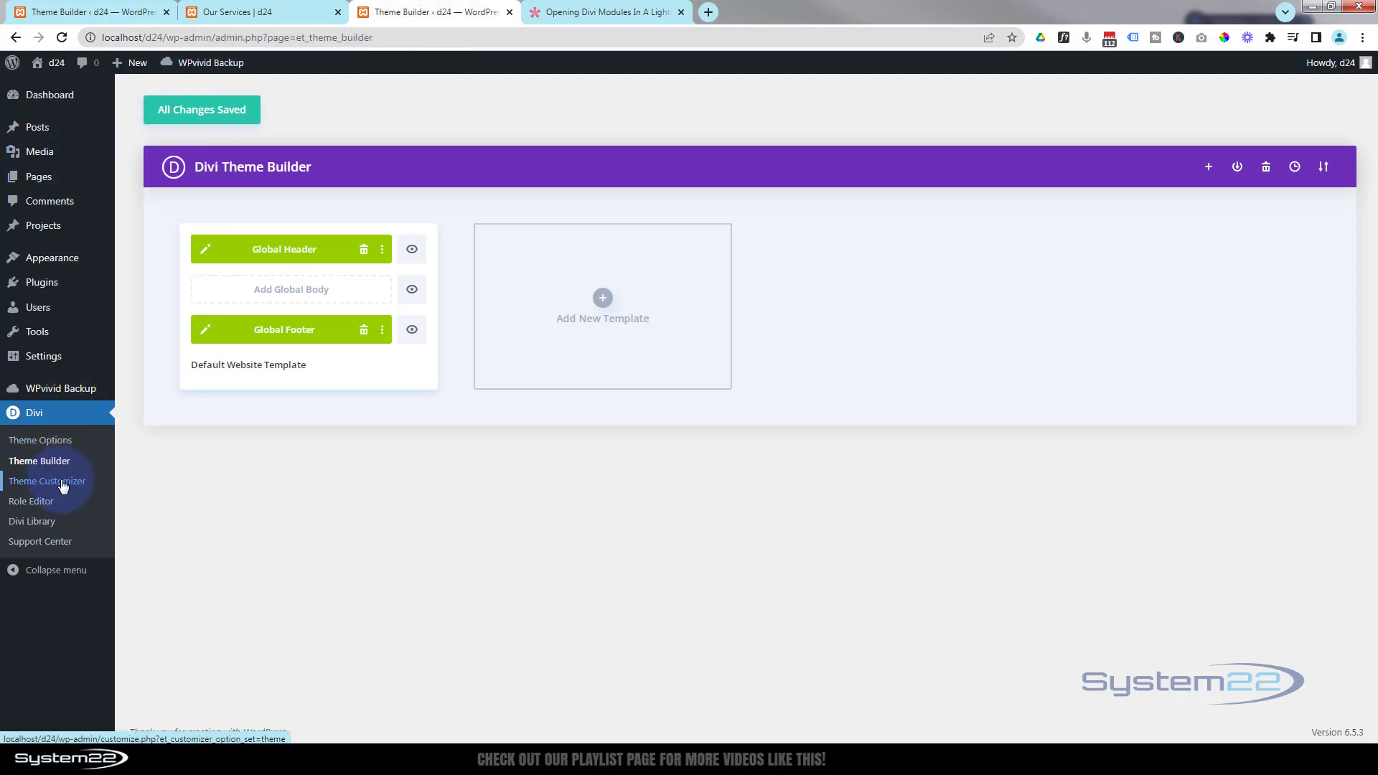
click(59, 444)
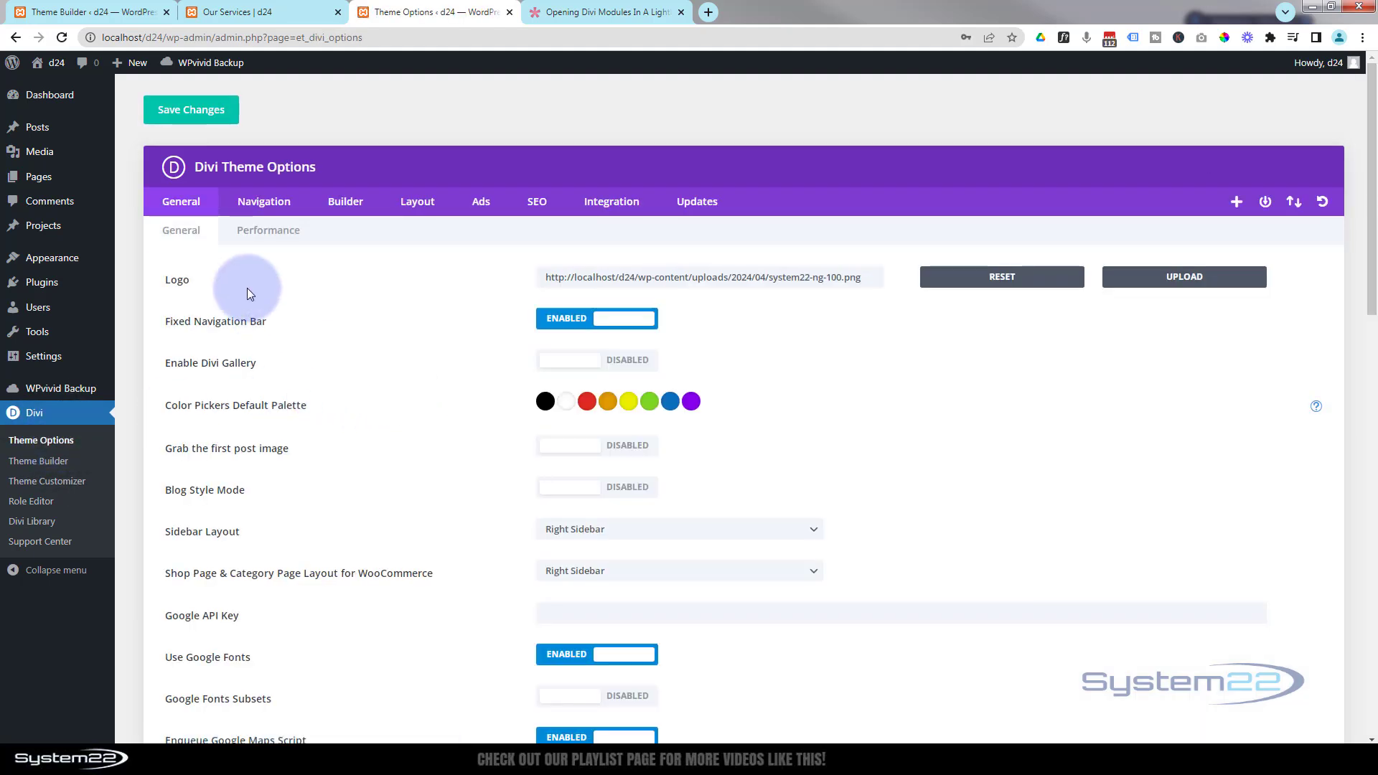
scroll(341, 393, down, 9)
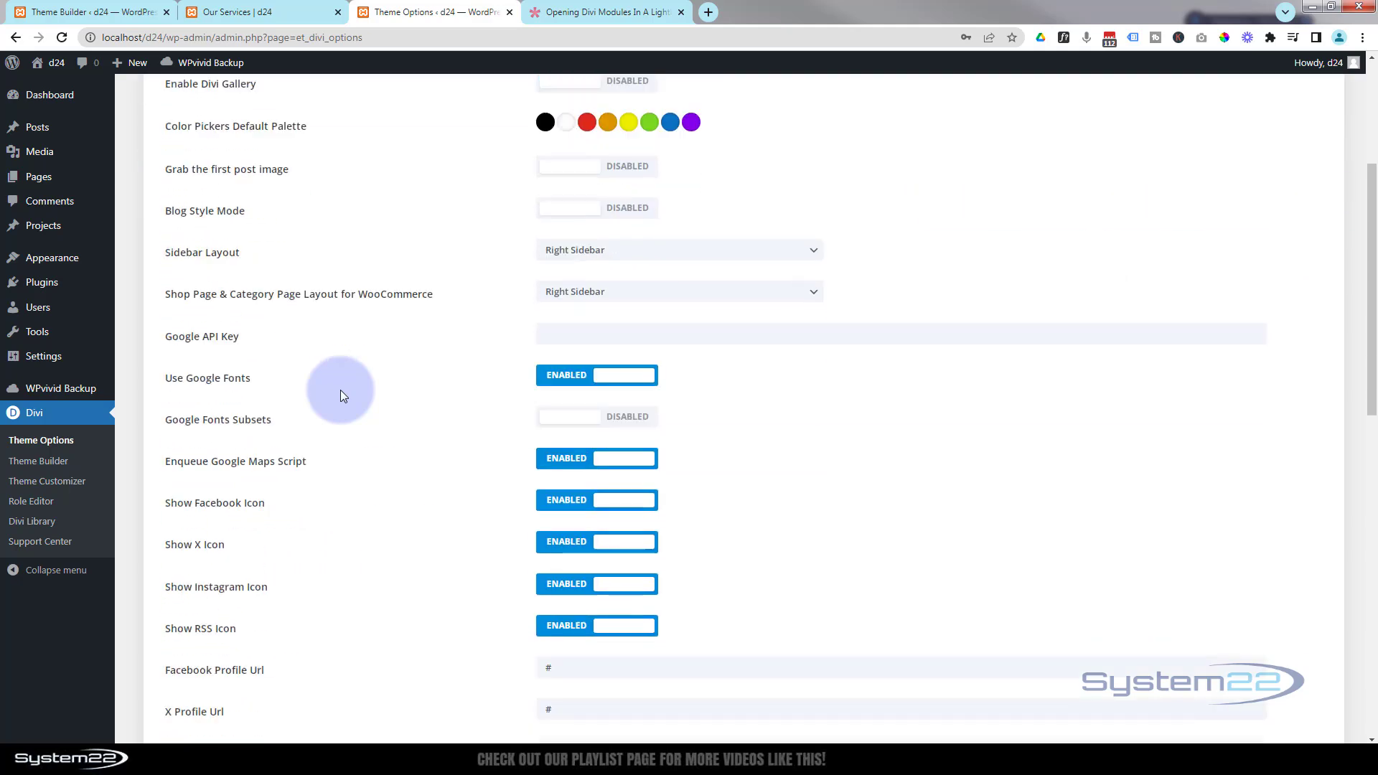
scroll(340, 390, down, 7)
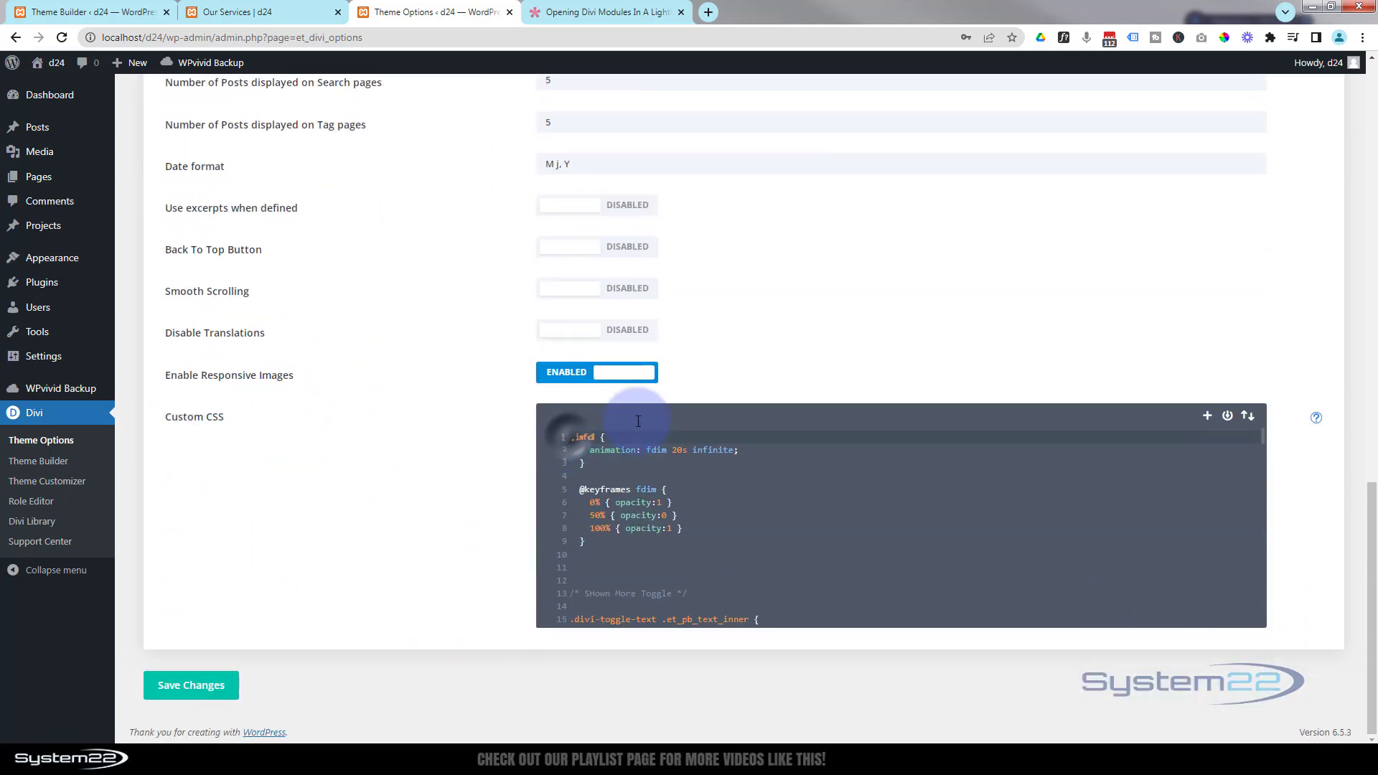
click(571, 437)
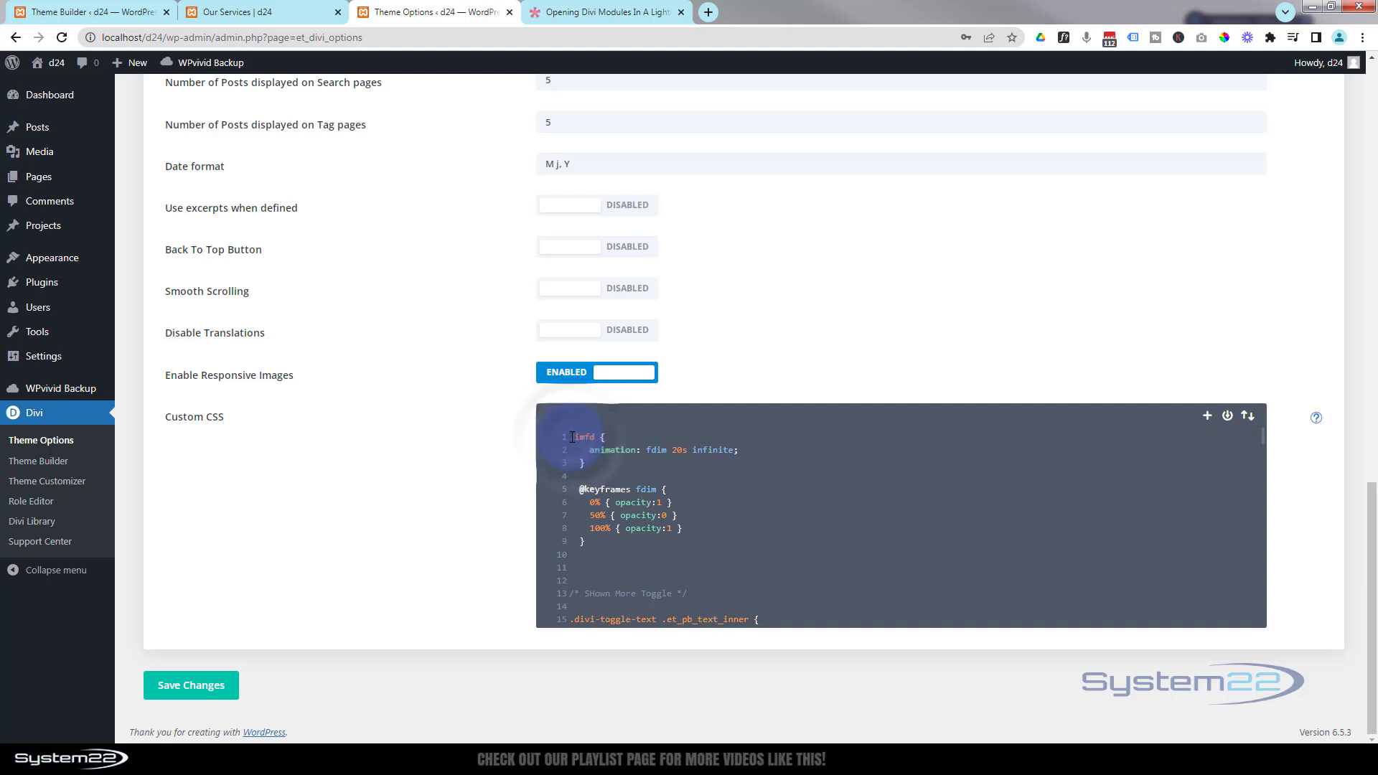
key(Return)
key(Return)
key(Return)
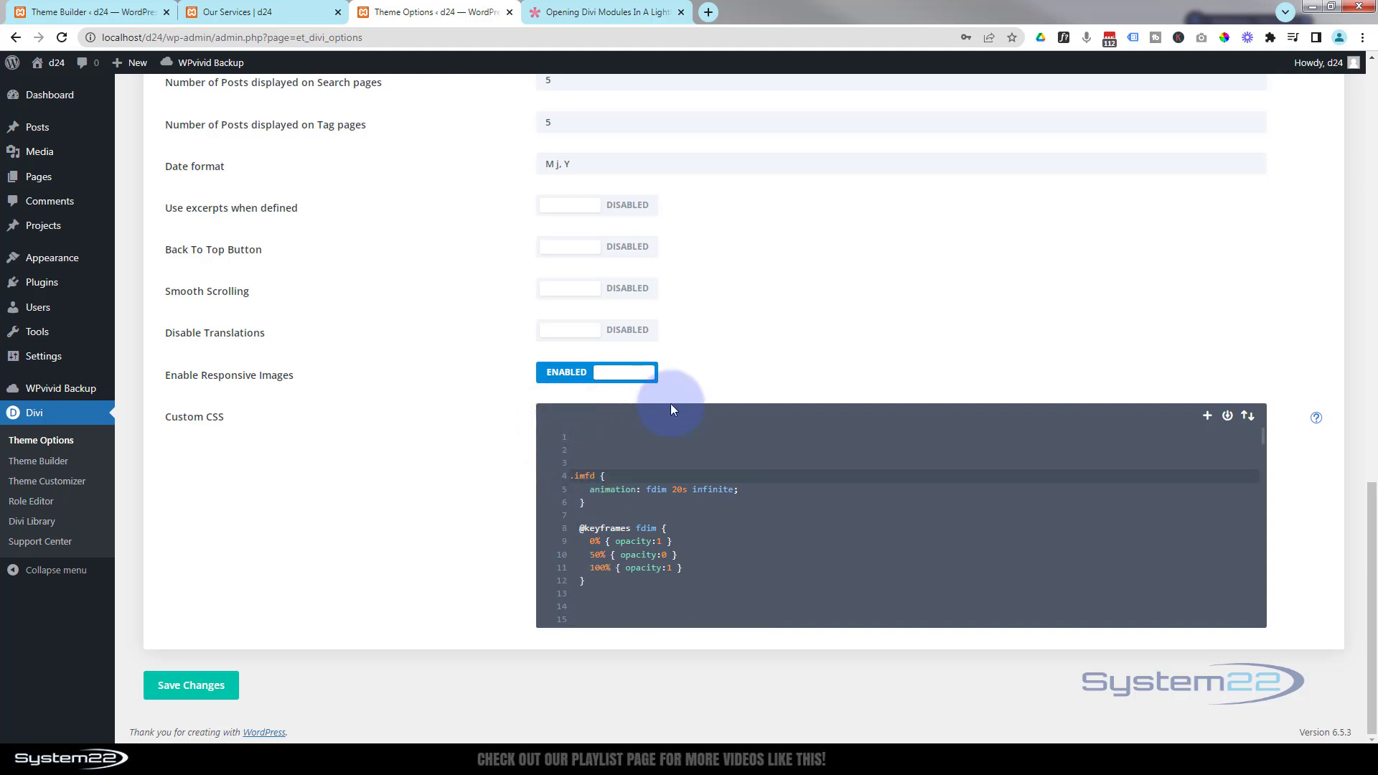
click(582, 439)
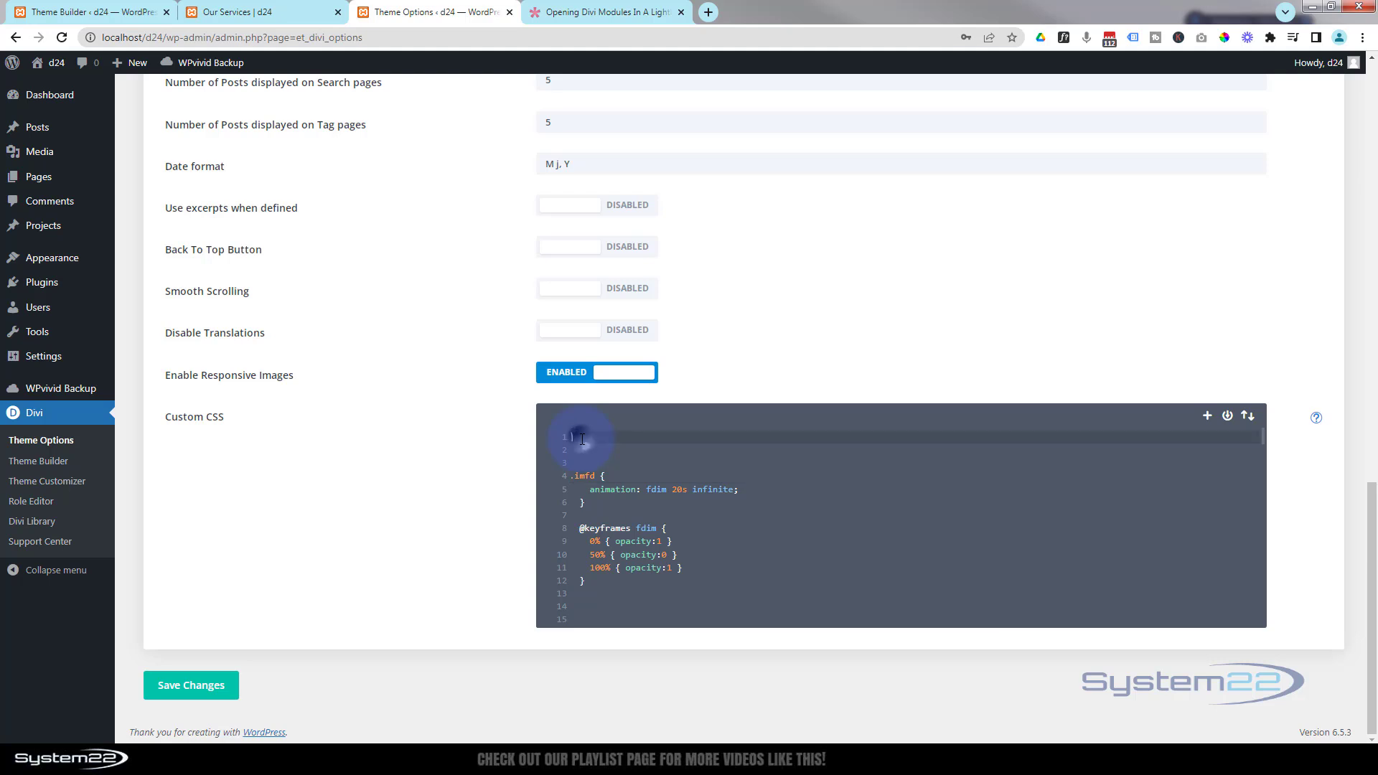
key(ctrl+v)
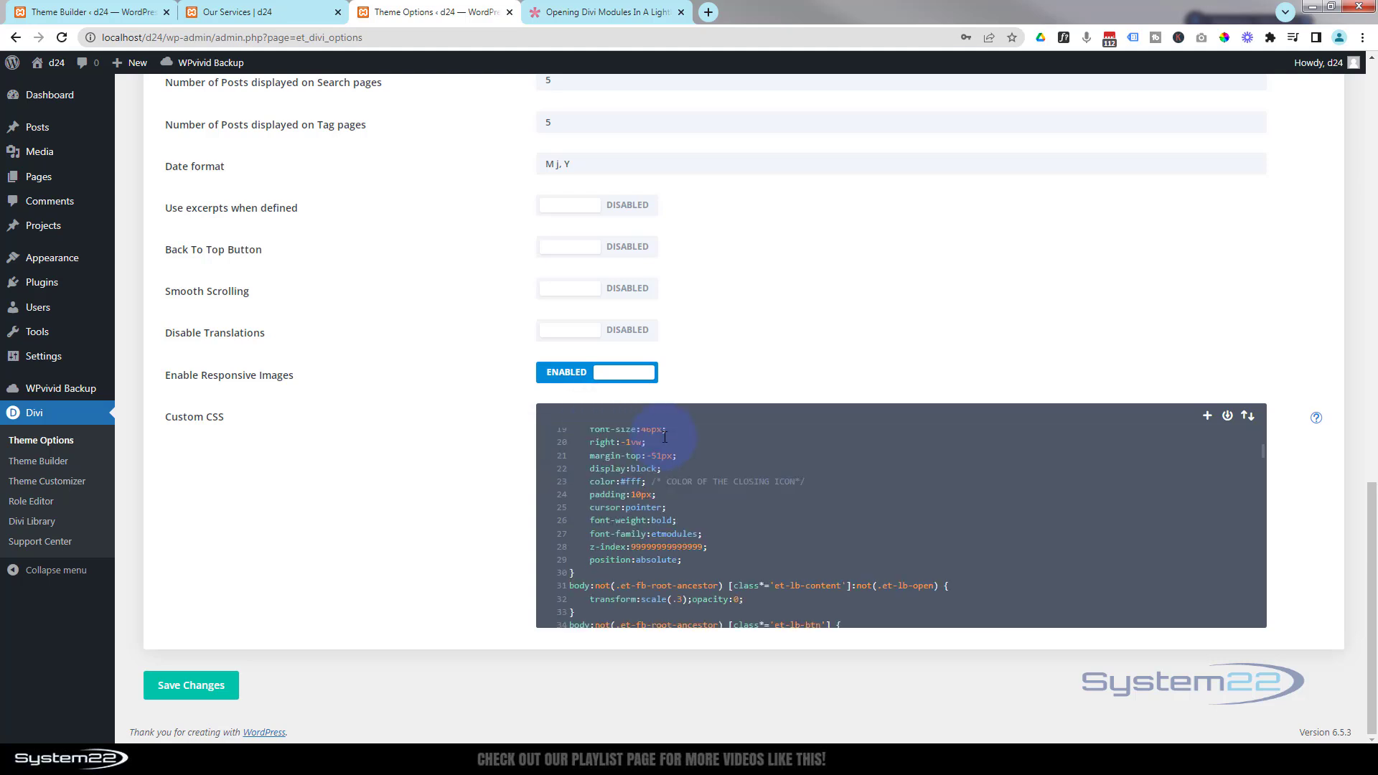
- Undo the paste at the top and scroll through the Custom CSS to the lightbox rules at the end
scroll(730, 486, up, 3)
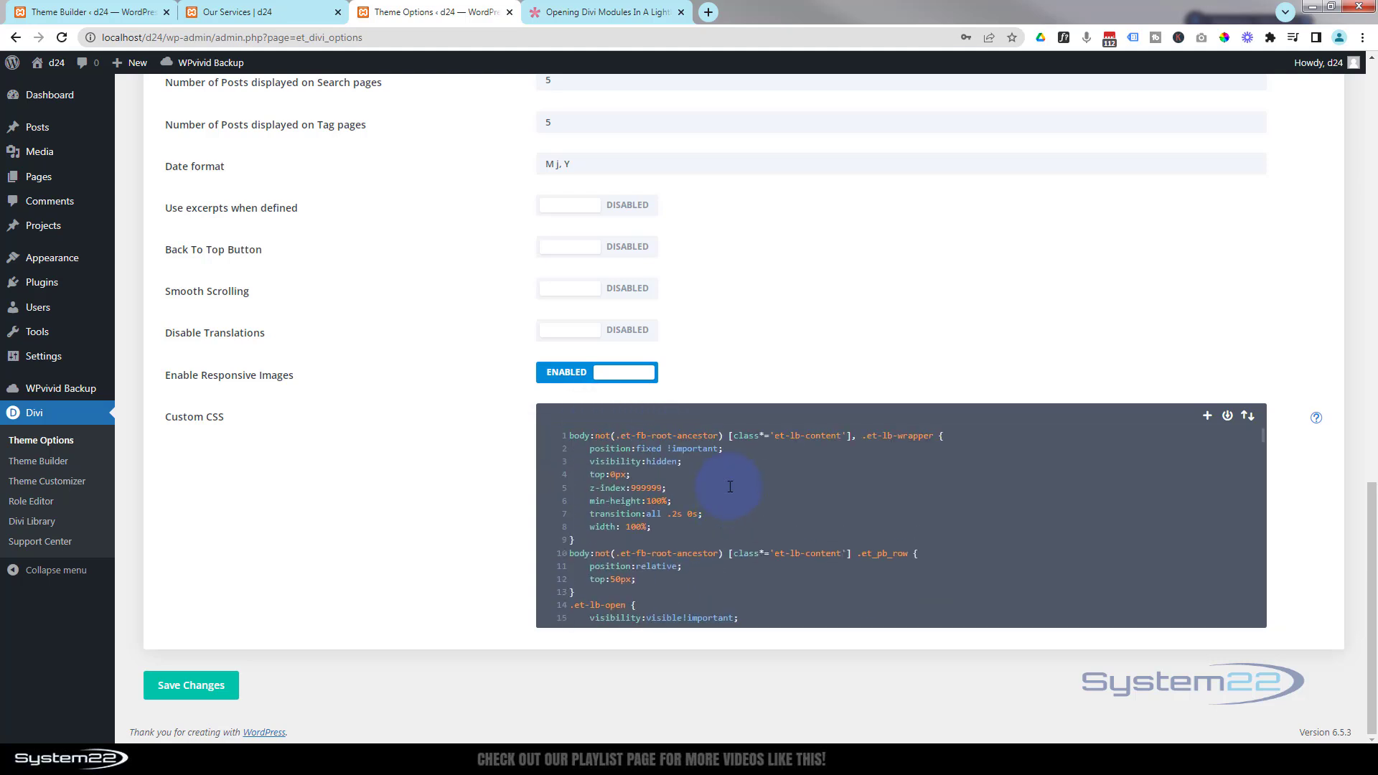
scroll(730, 487, down, 5)
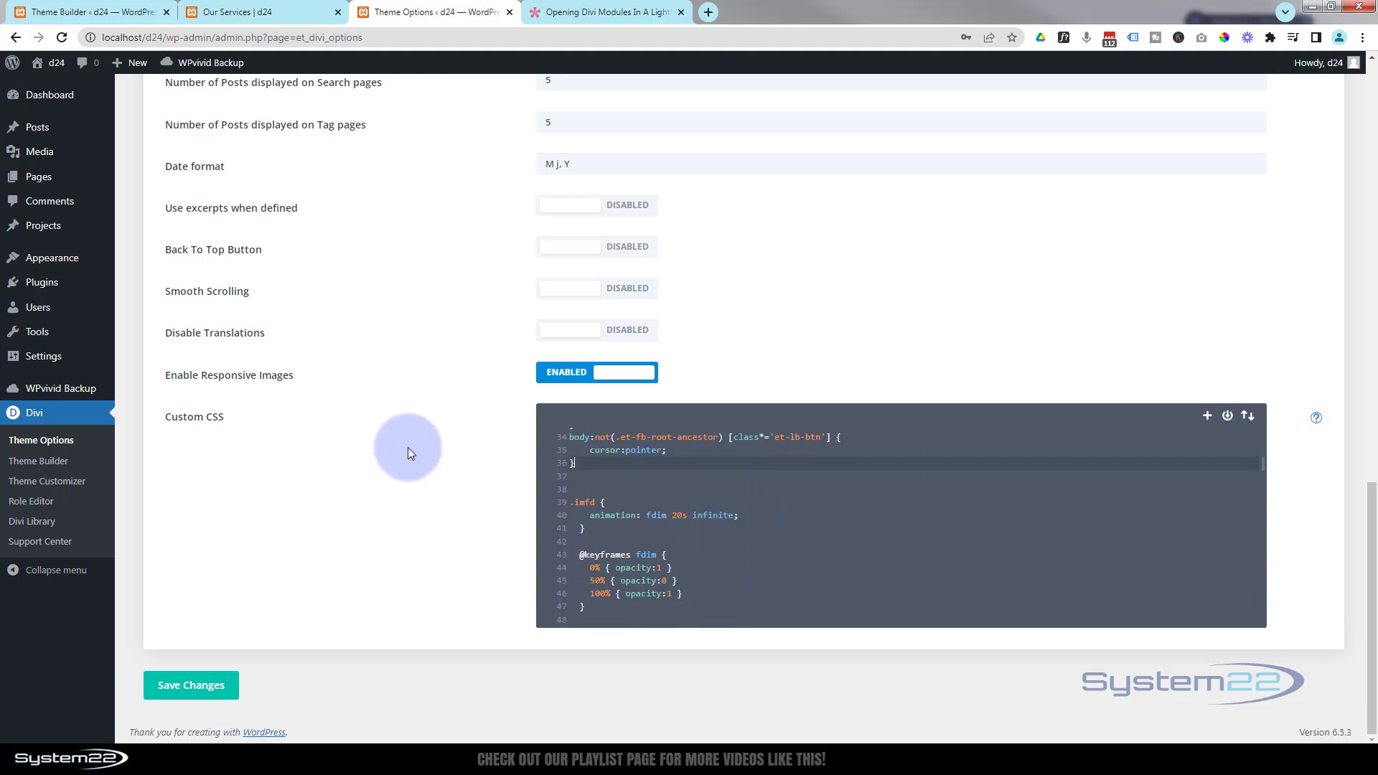
key(ctrl+z)
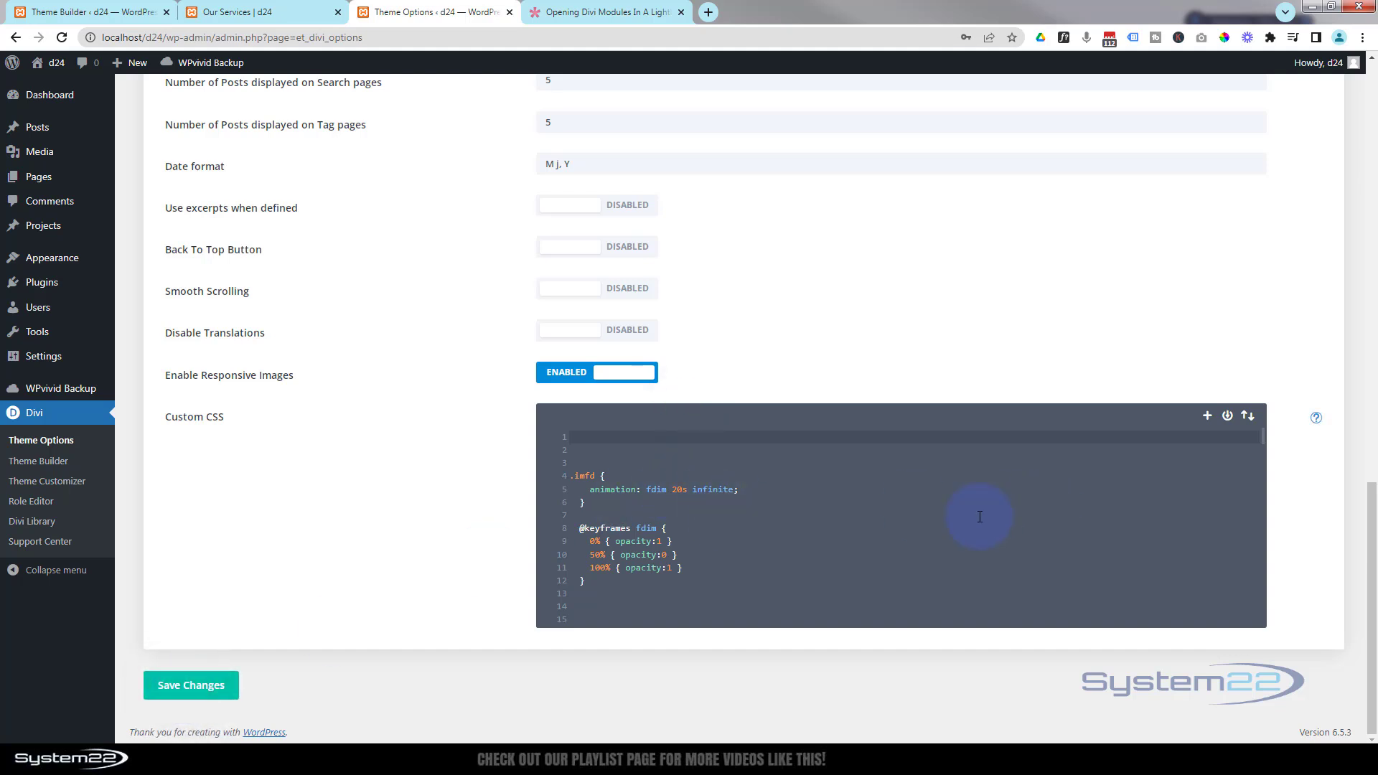
scroll(791, 526, down, 12)
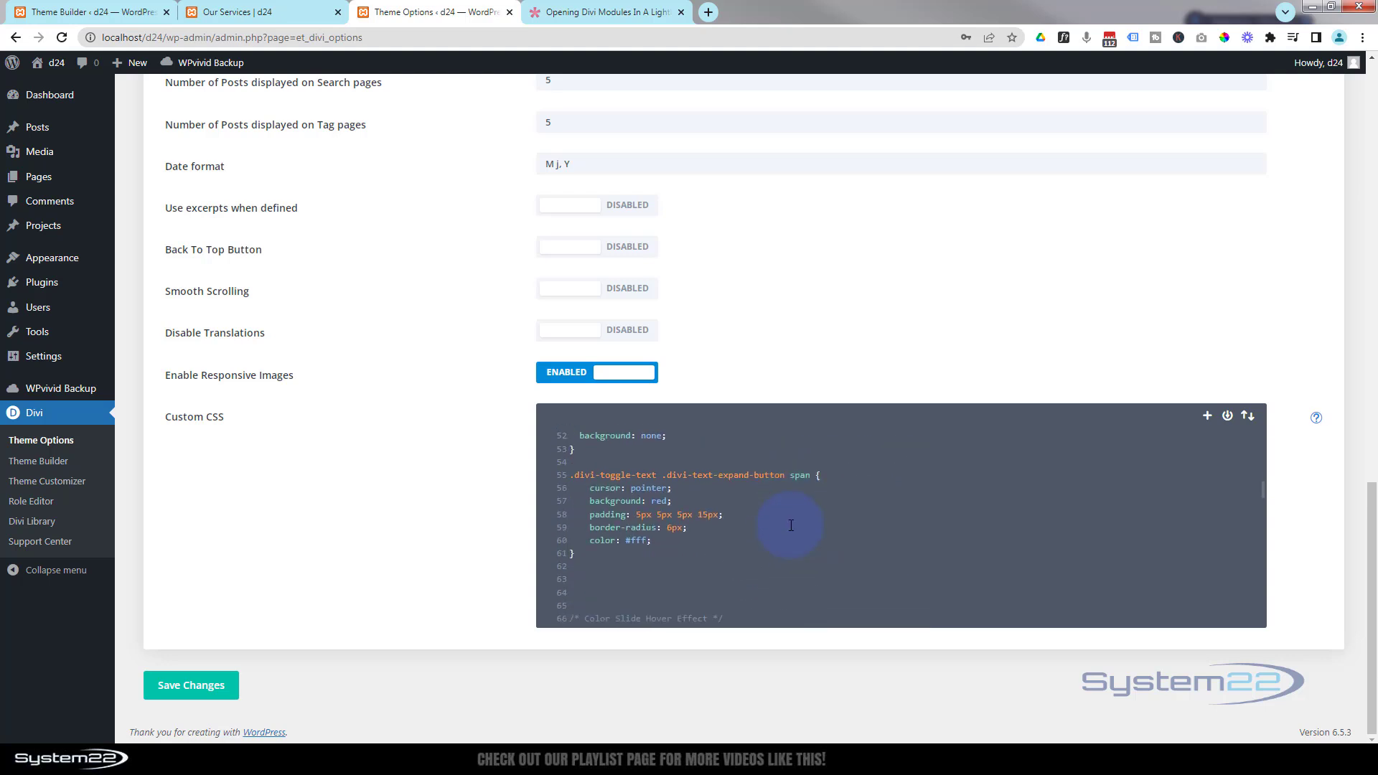
scroll(791, 526, down, 6)
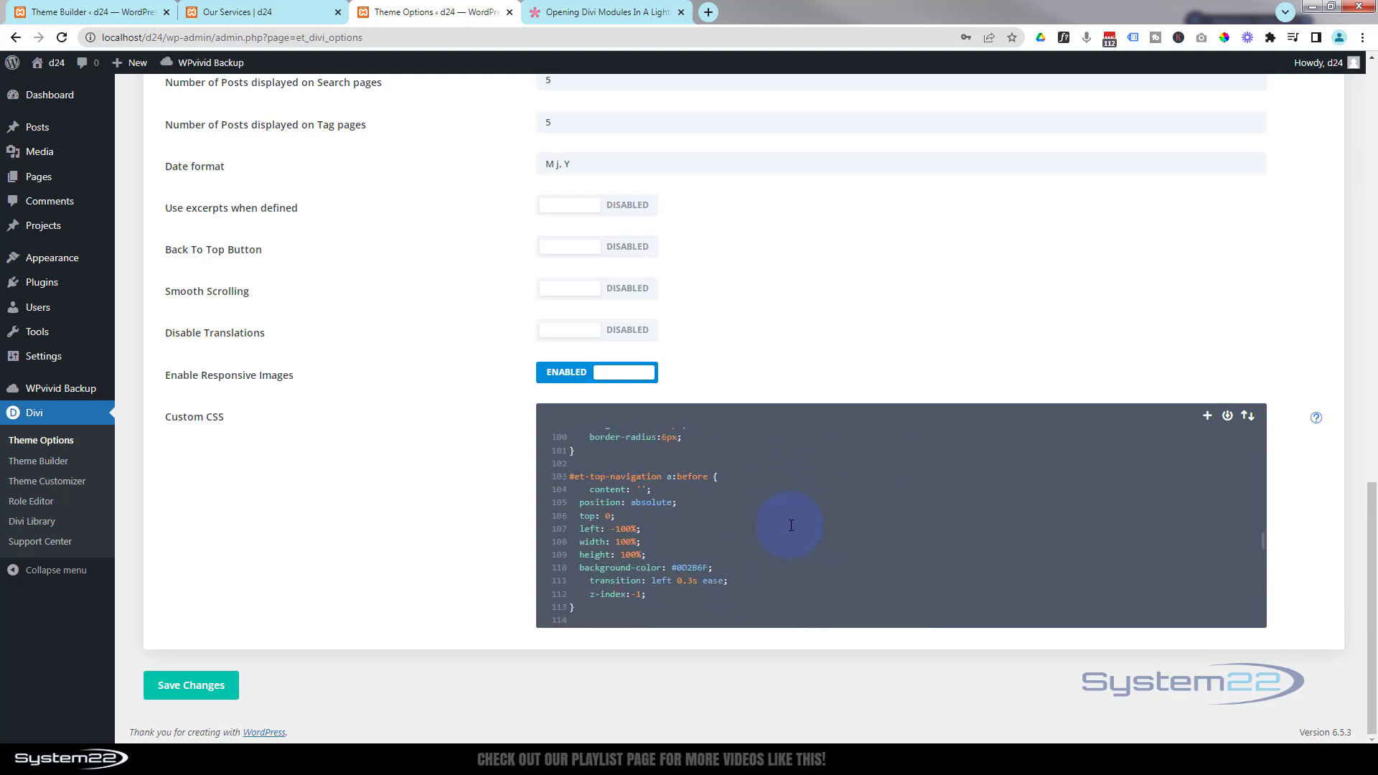
scroll(791, 526, down, 6)
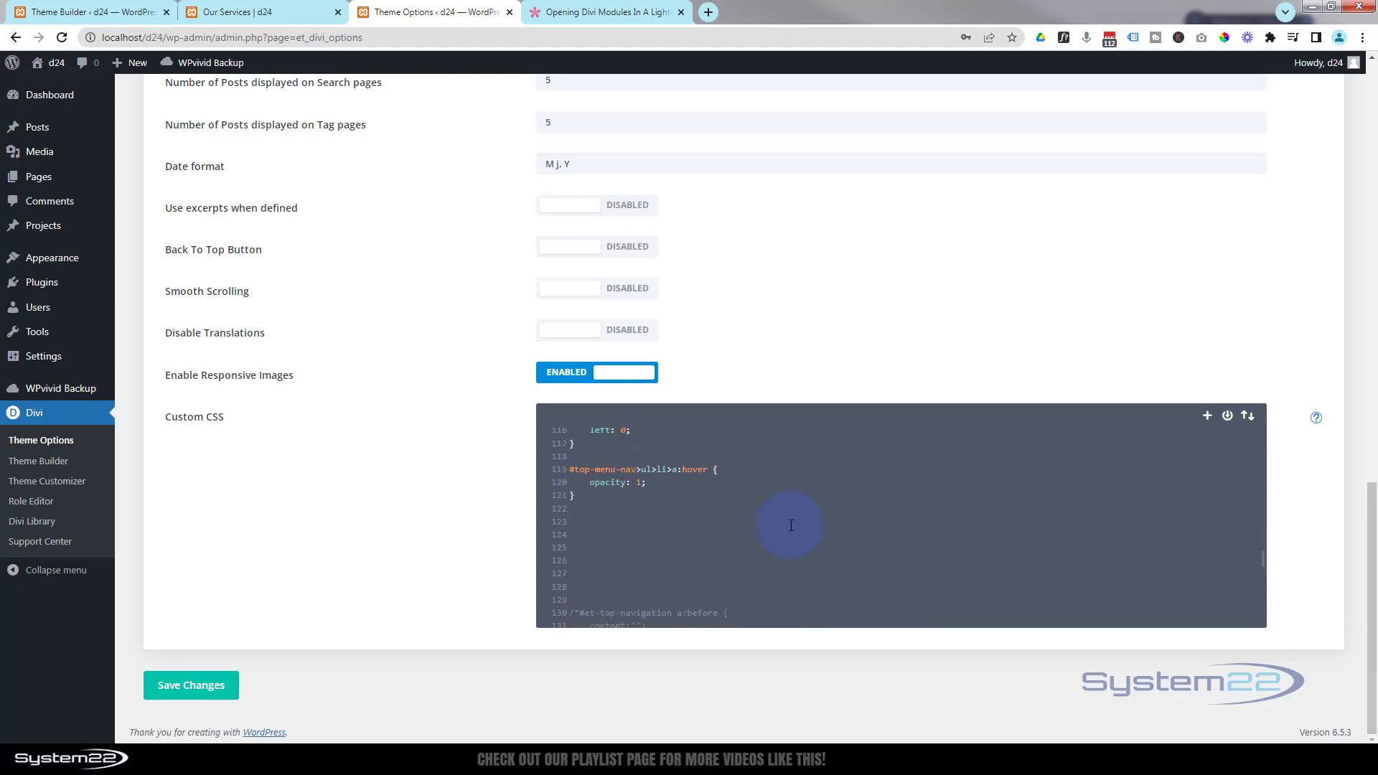
scroll(791, 526, down, 4)
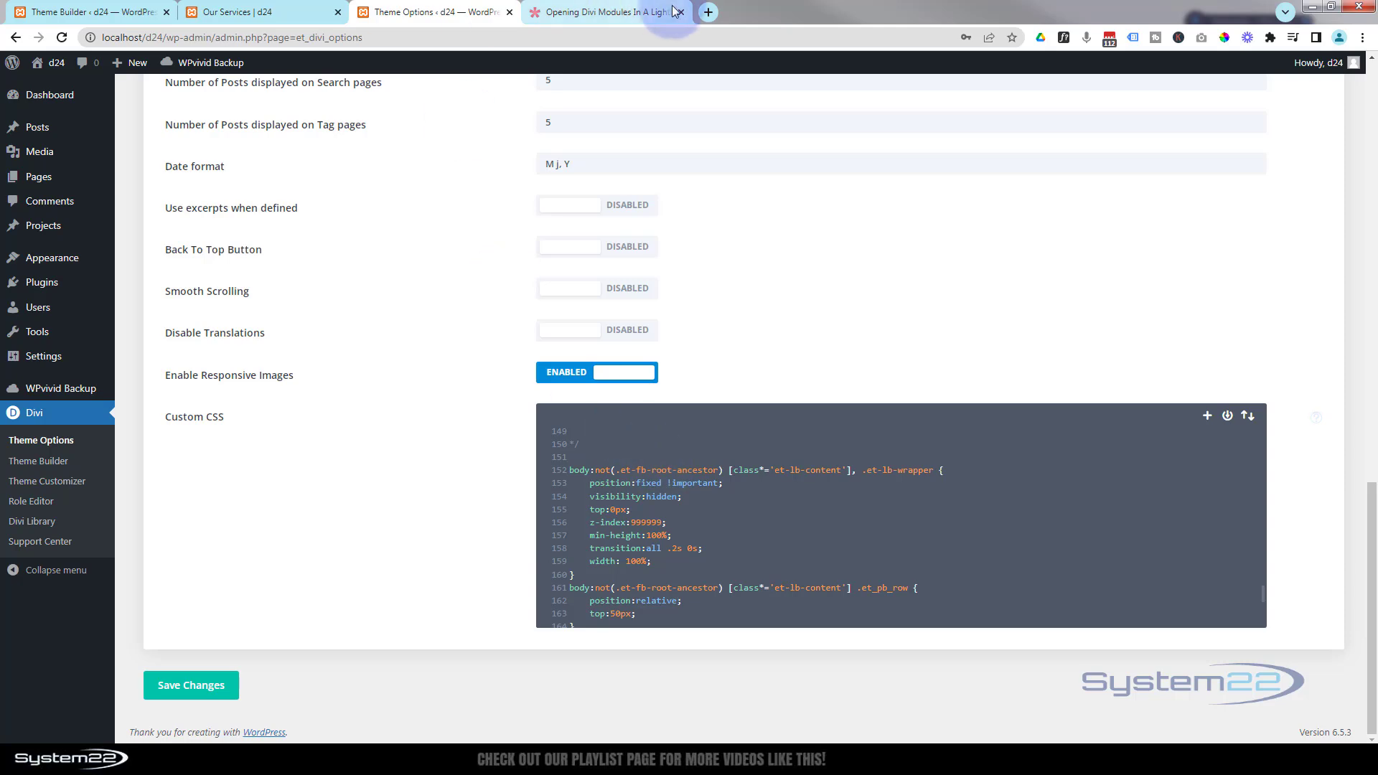
- Select the JS script block in the Opening Divi Modules In A Lightbox article
click(641, 13)
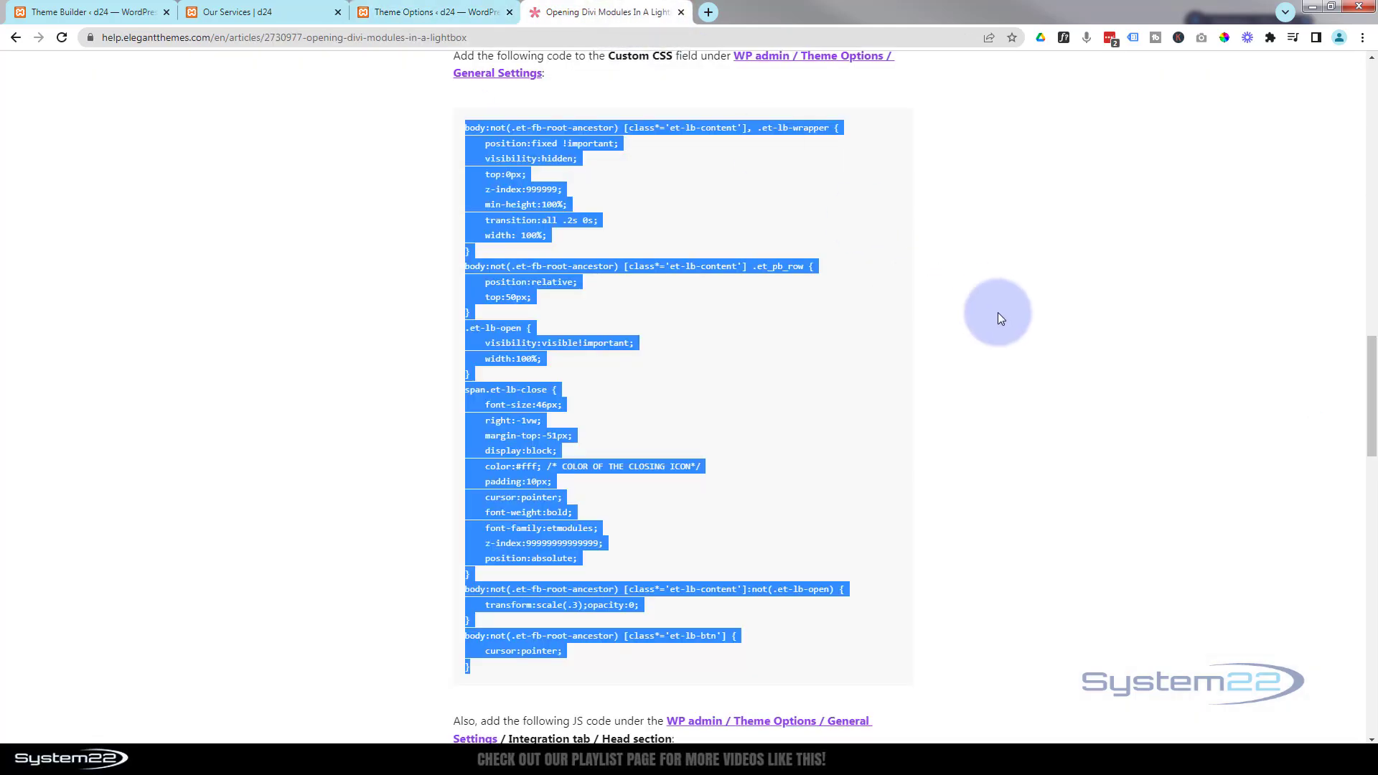
scroll(1001, 318, down, 5)
scroll(1001, 318, down, 3)
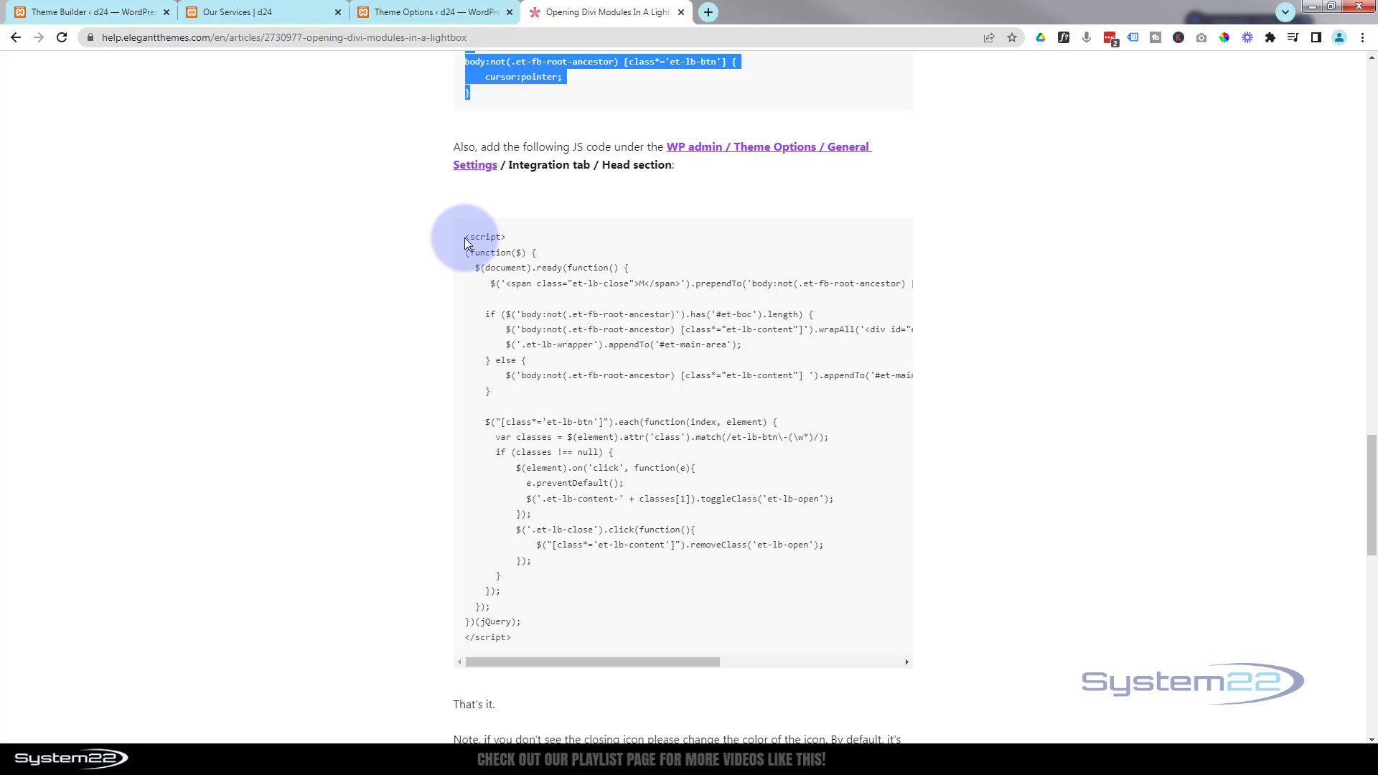
drag(465, 242, 603, 637)
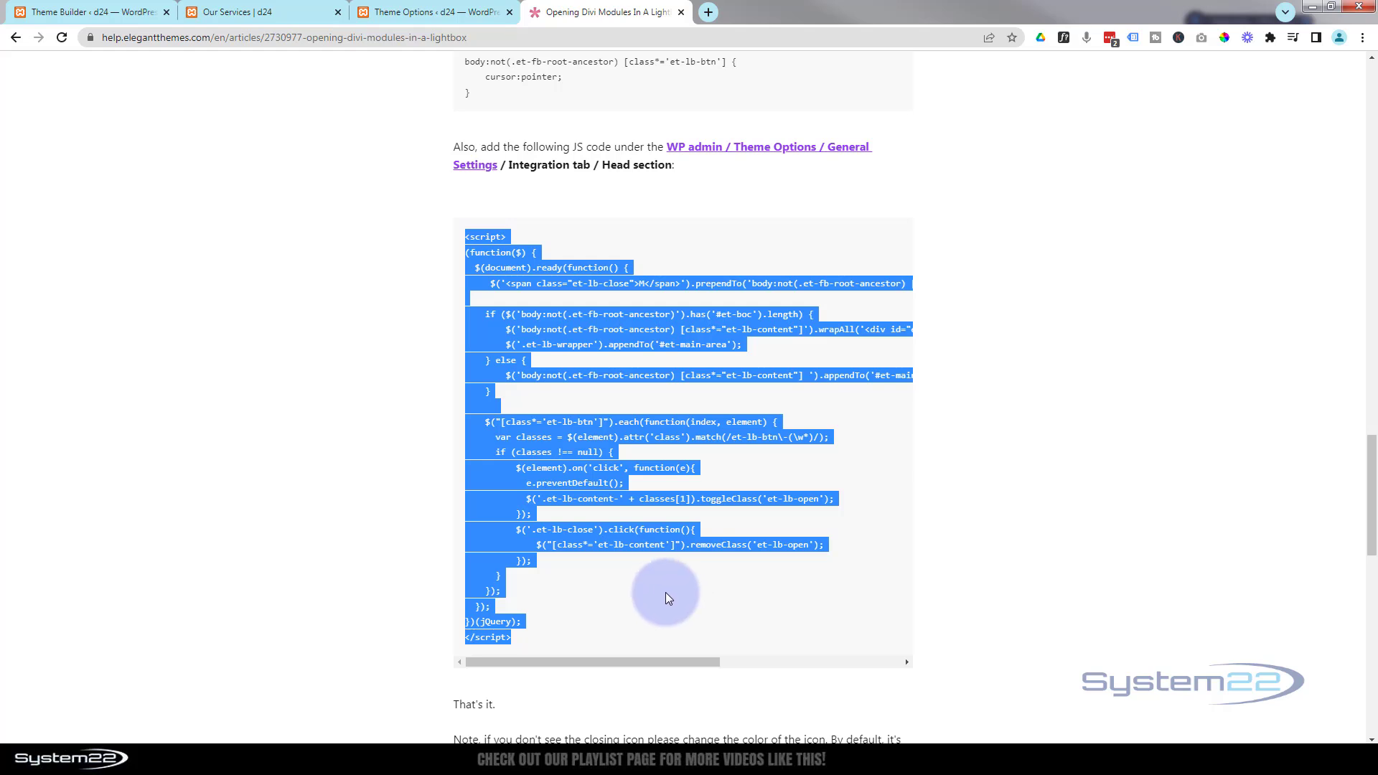
- Add the lightbox script to the head code field on the Theme Options Integration settings
click(440, 11)
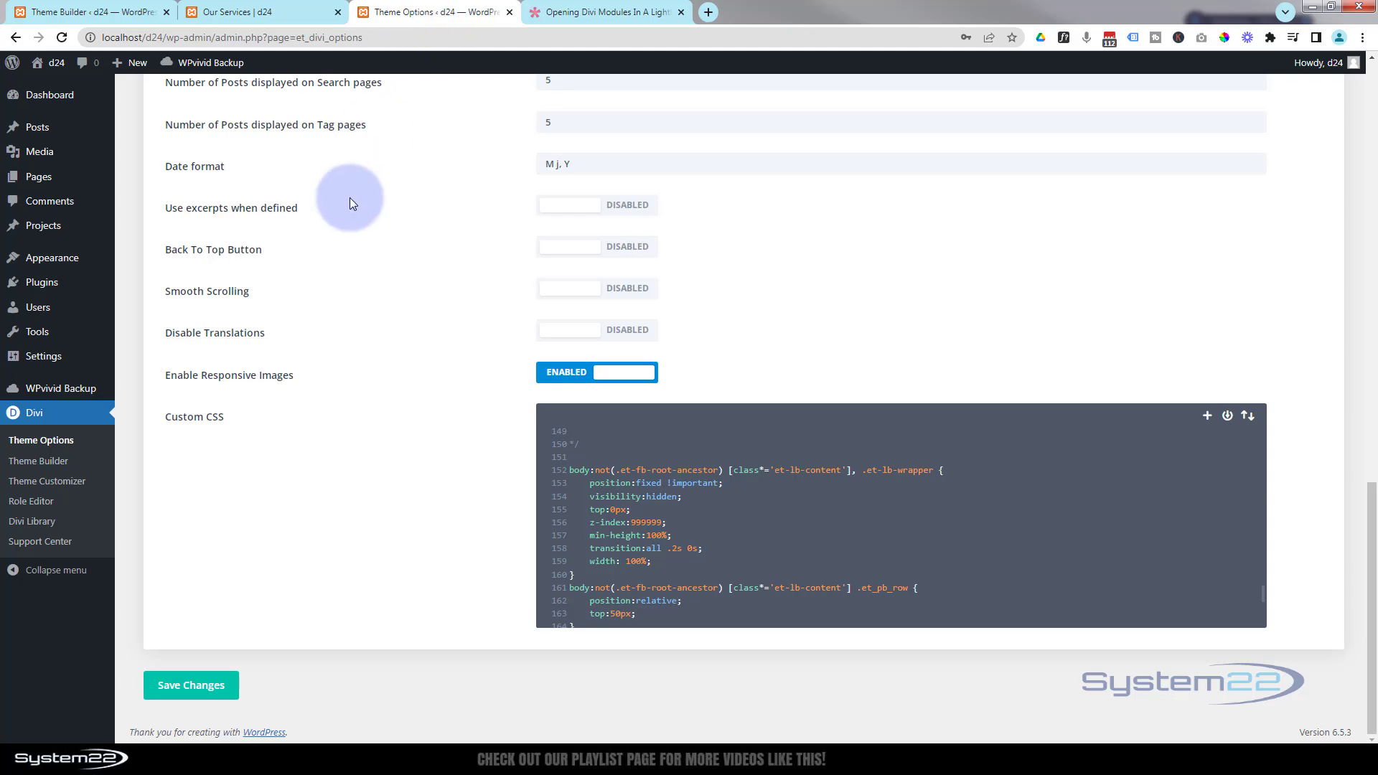
scroll(364, 274, up, 10)
scroll(369, 275, up, 6)
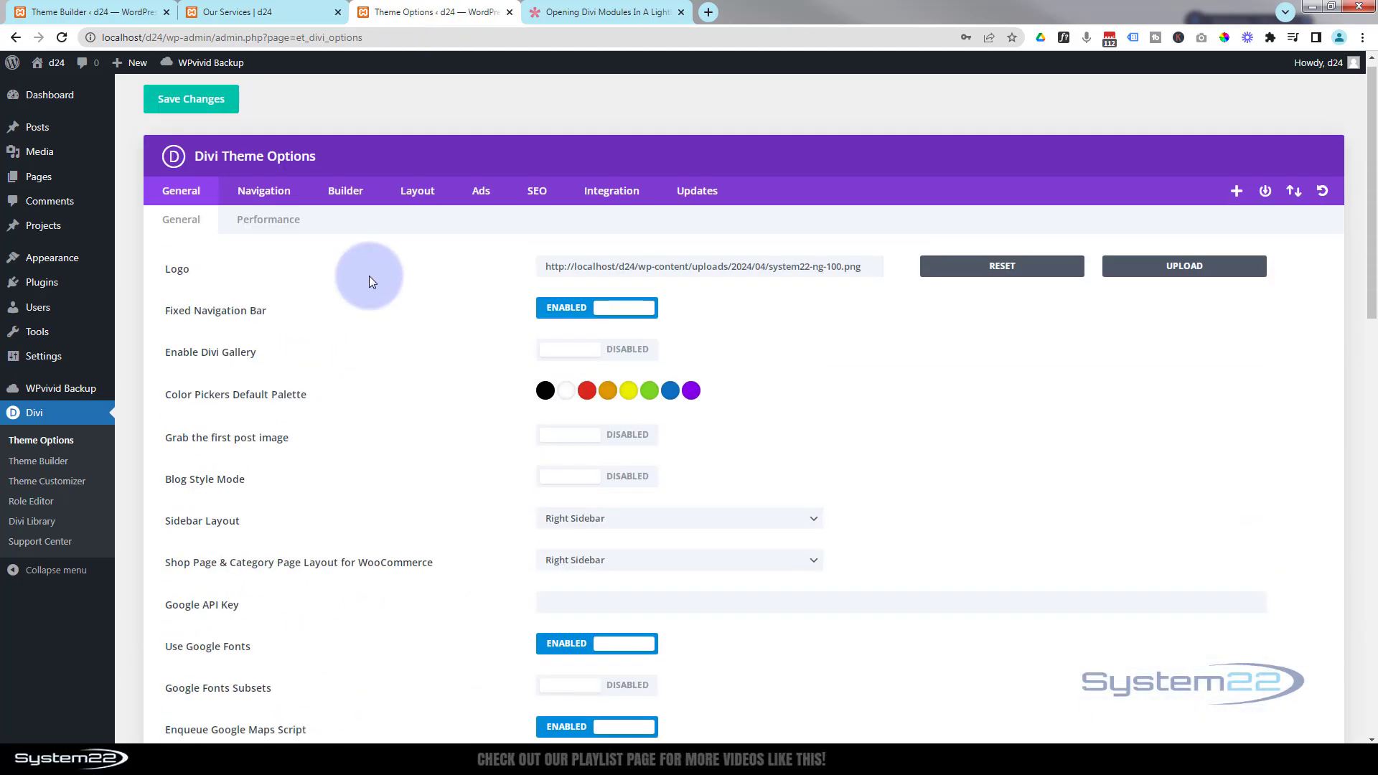
click(605, 209)
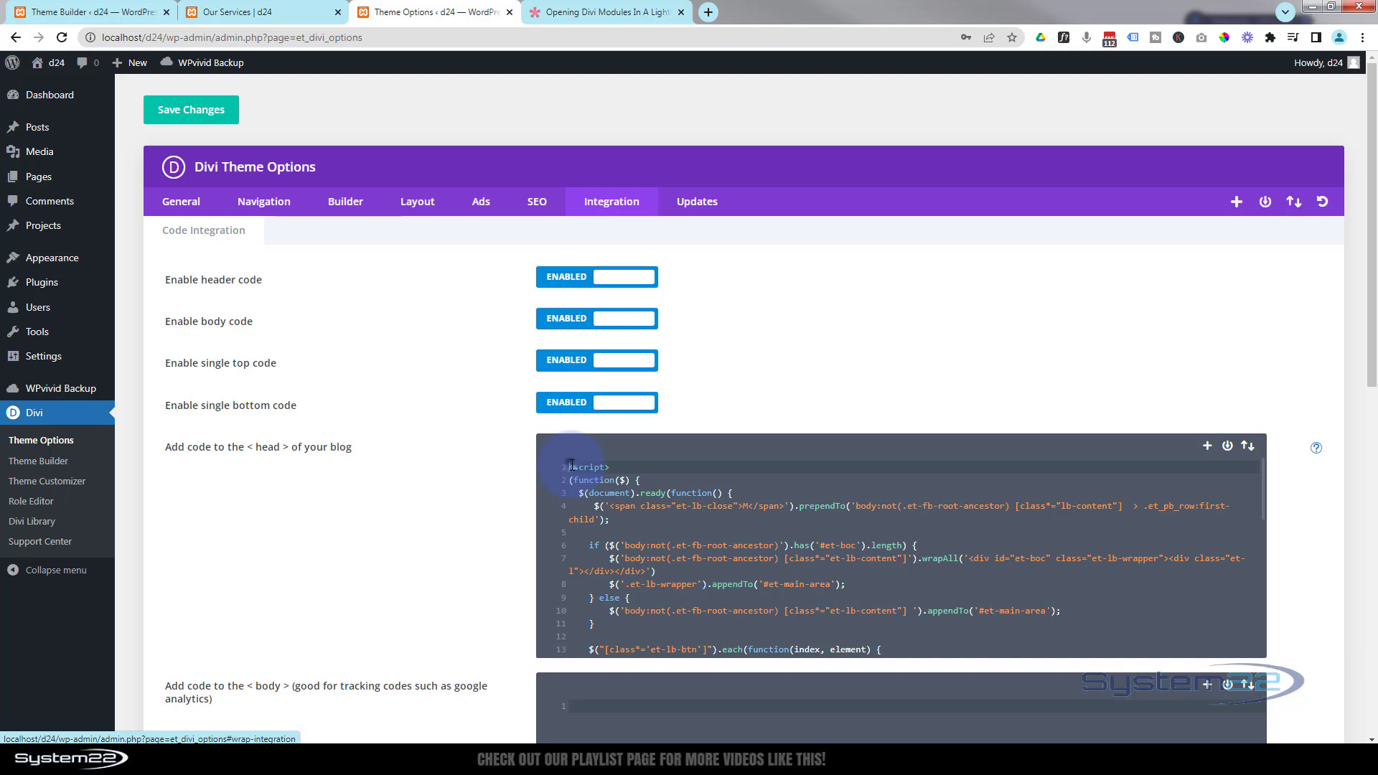
scroll(718, 565, down, 5)
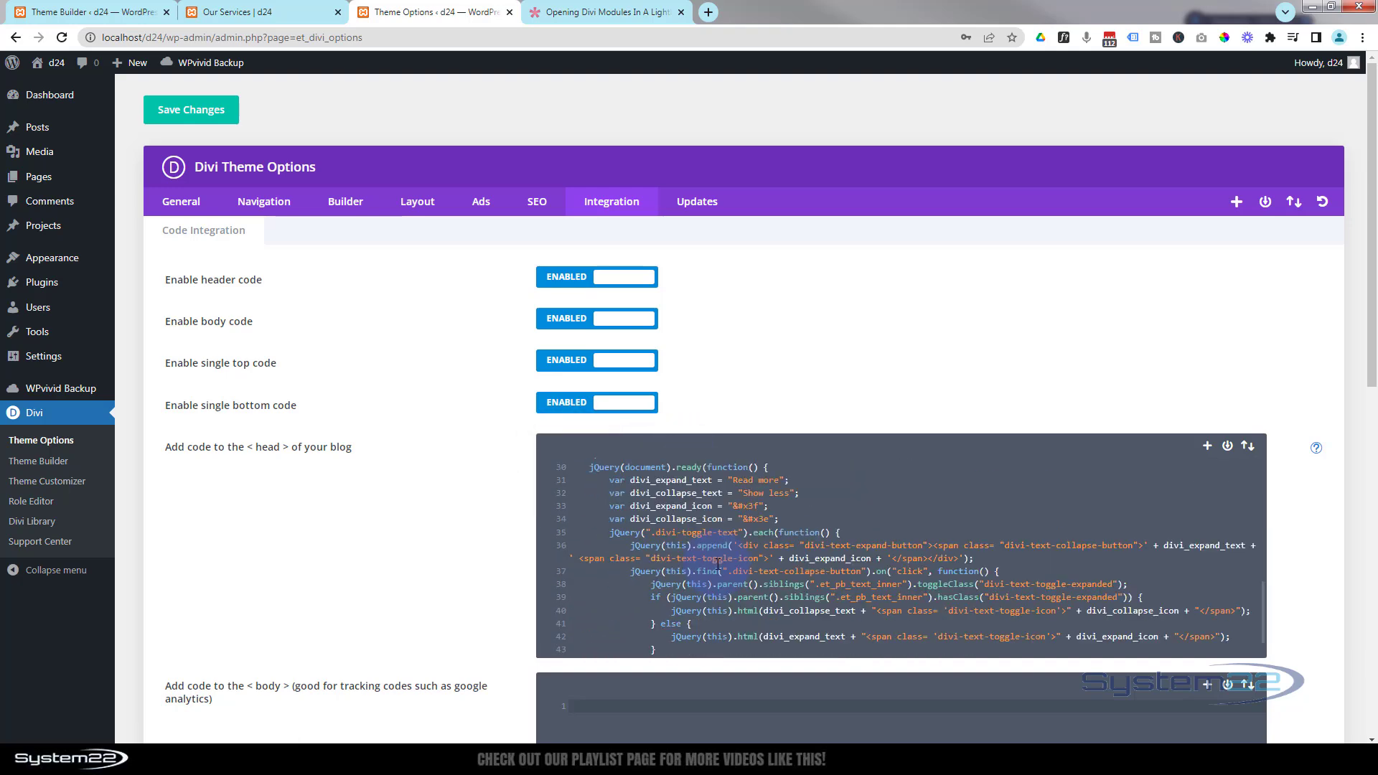
scroll(718, 564, down, 2)
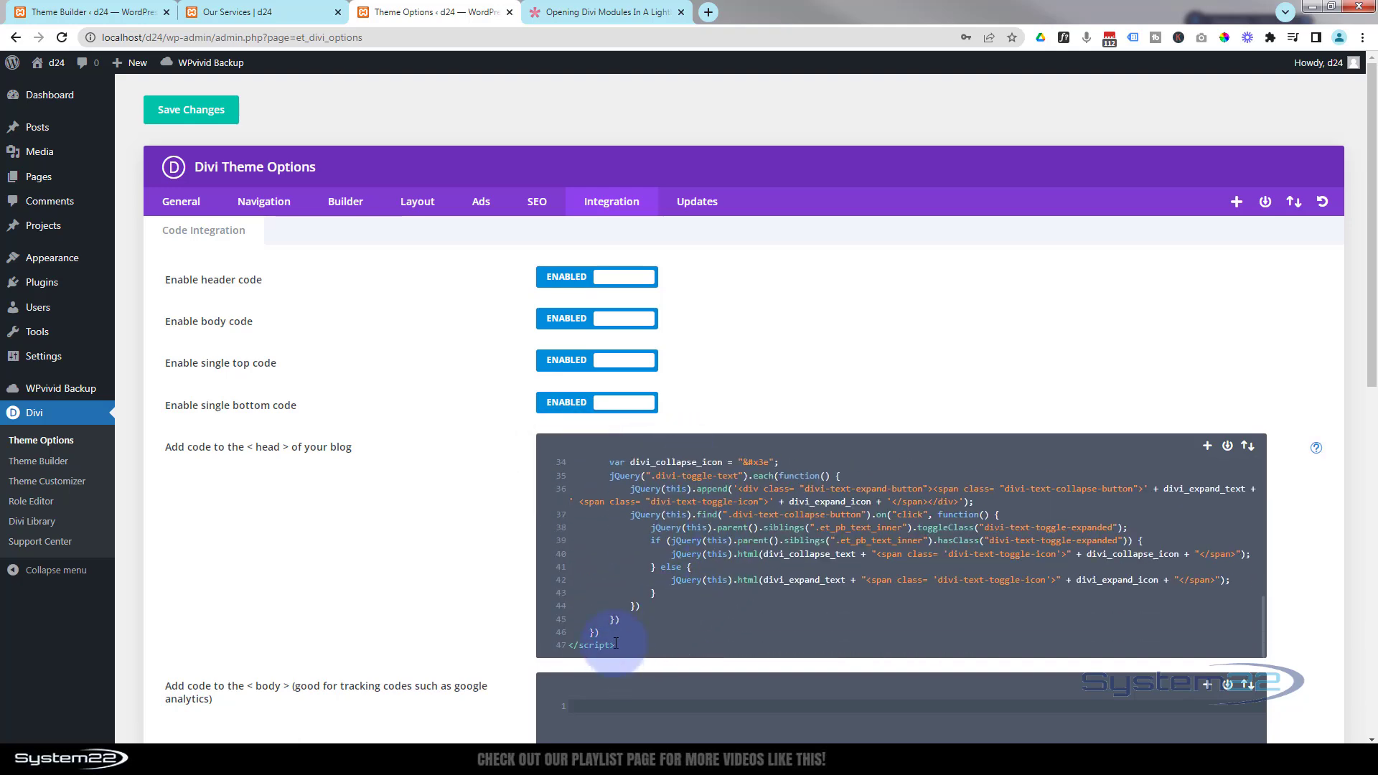
scroll(614, 638, up, 6)
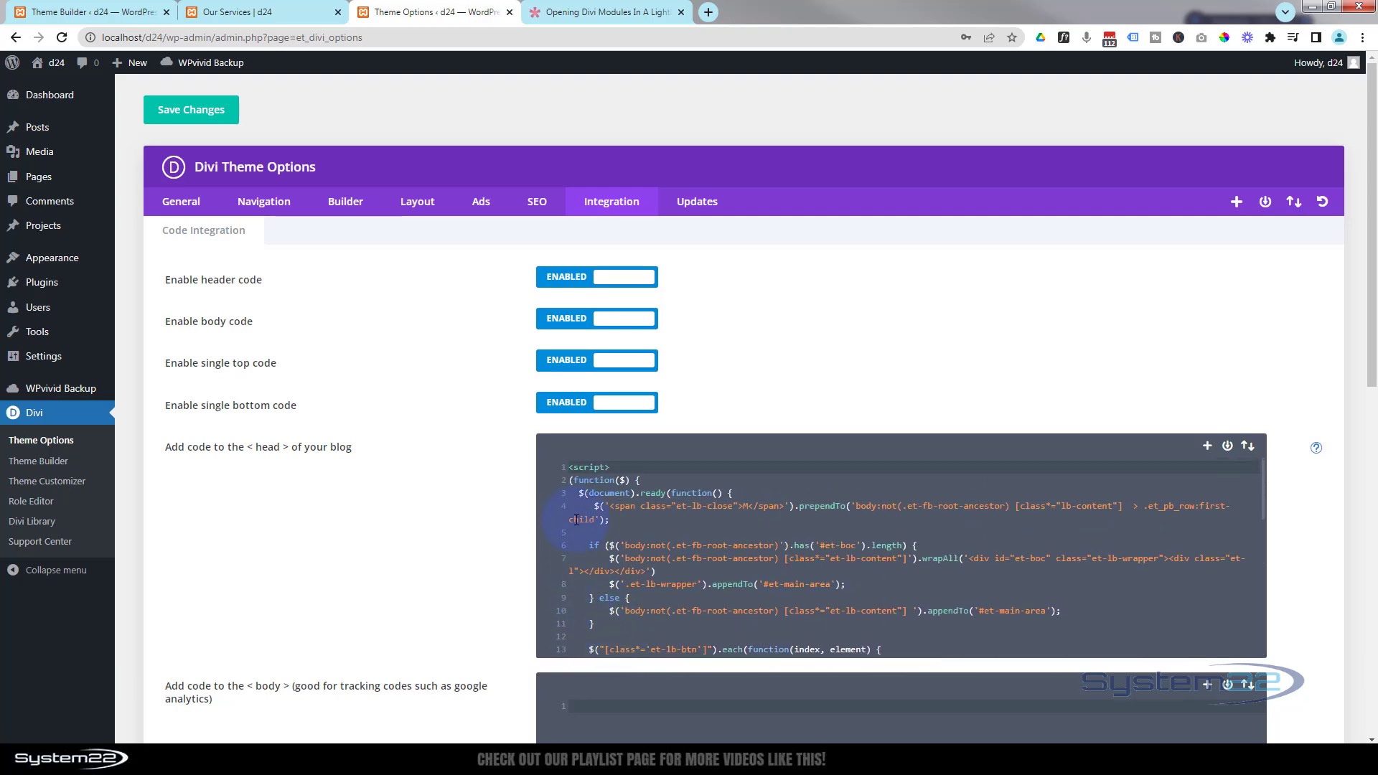
scroll(593, 636, down, 5)
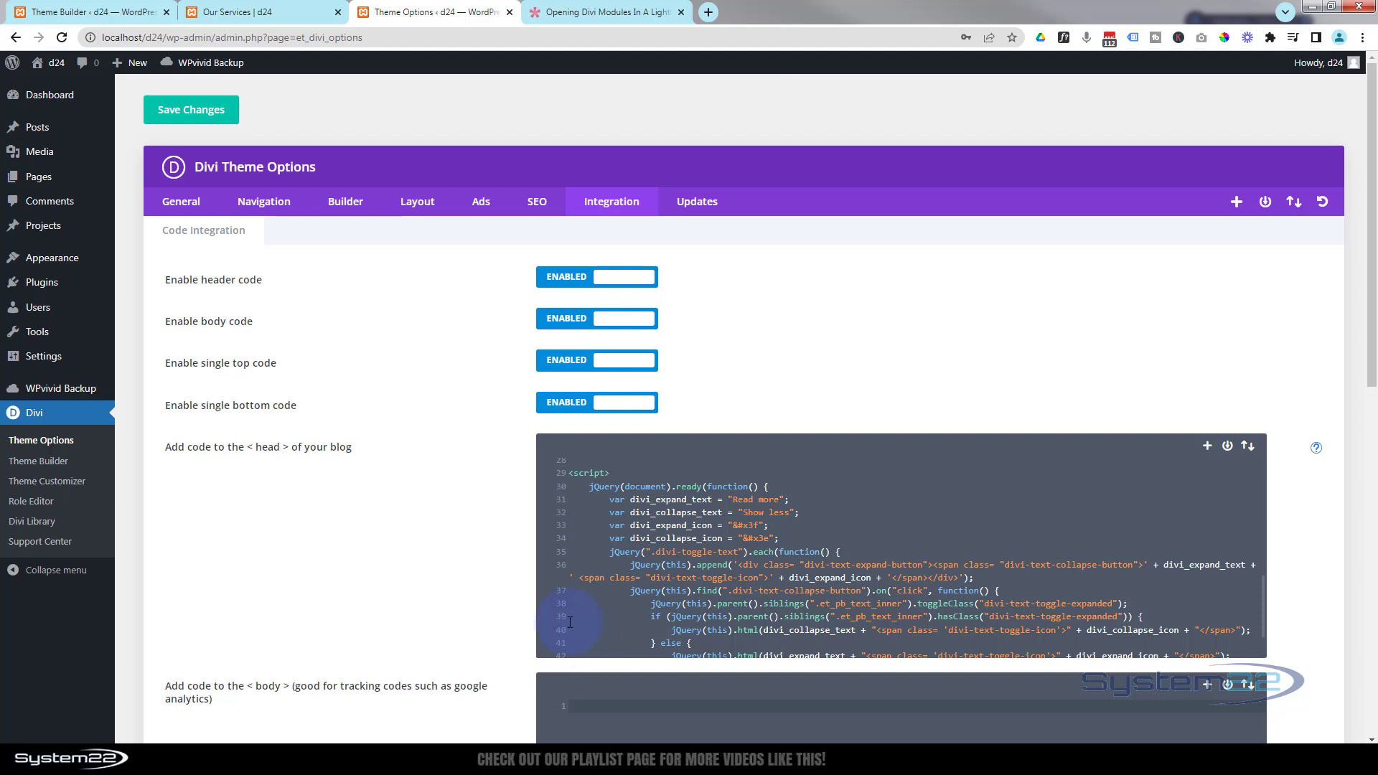
scroll(585, 632, up, 5)
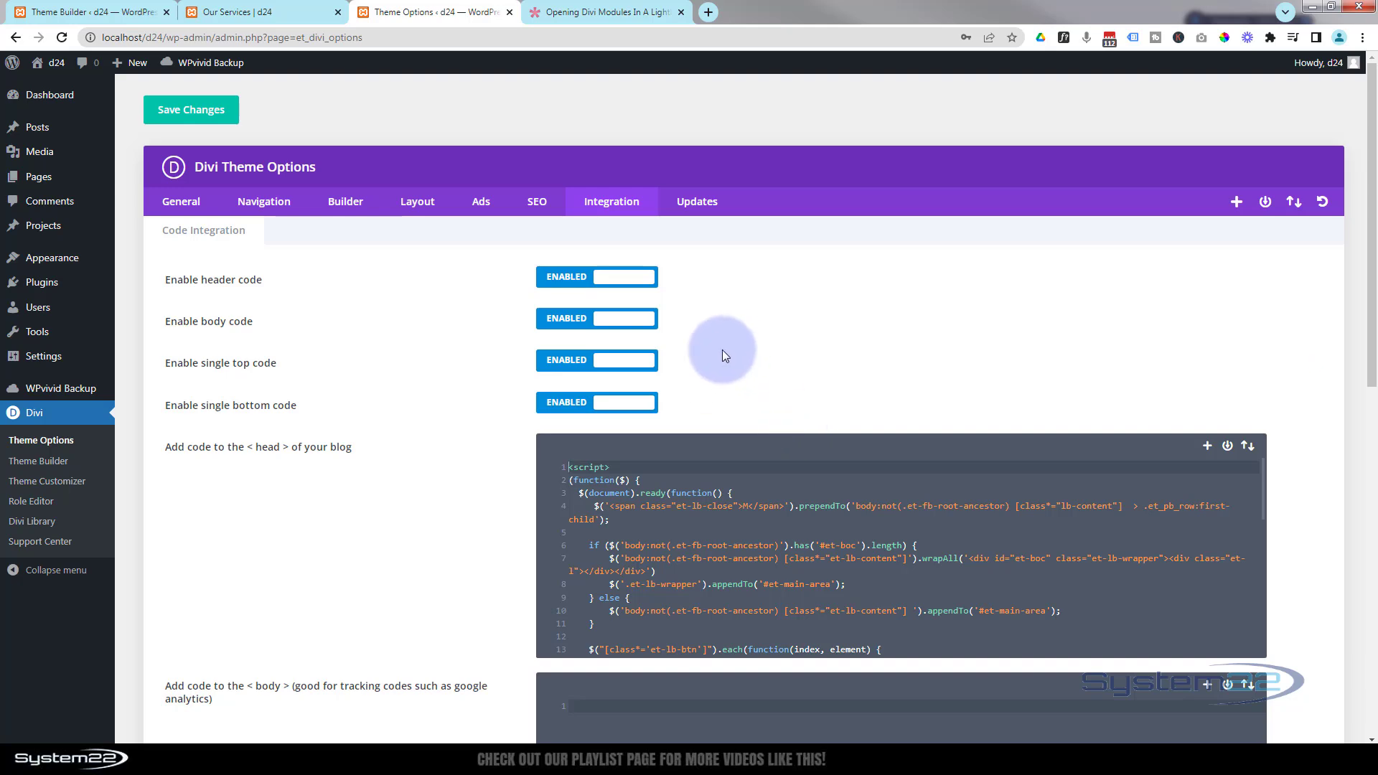
- Select the et-lb-content-1 class name in the lightbox article
click(574, 13)
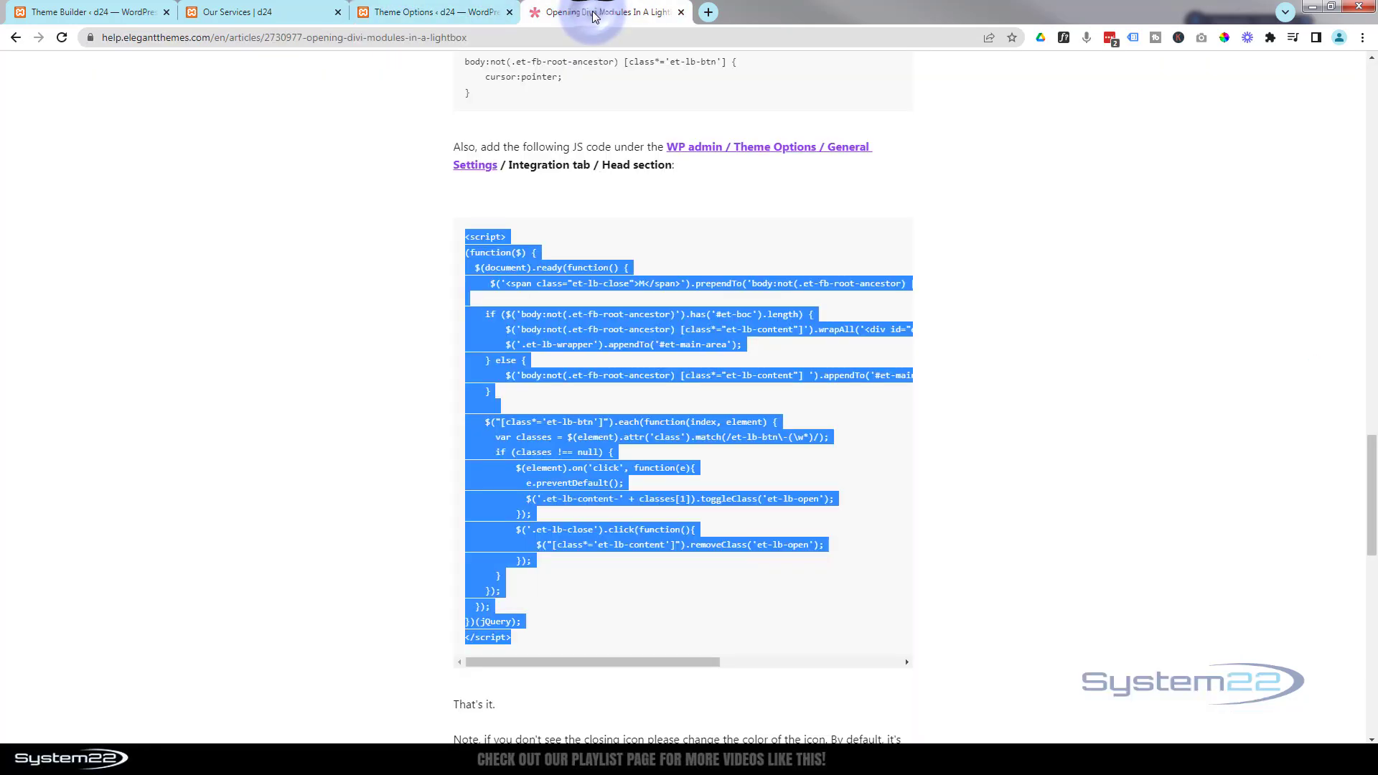
scroll(662, 579, up, 15)
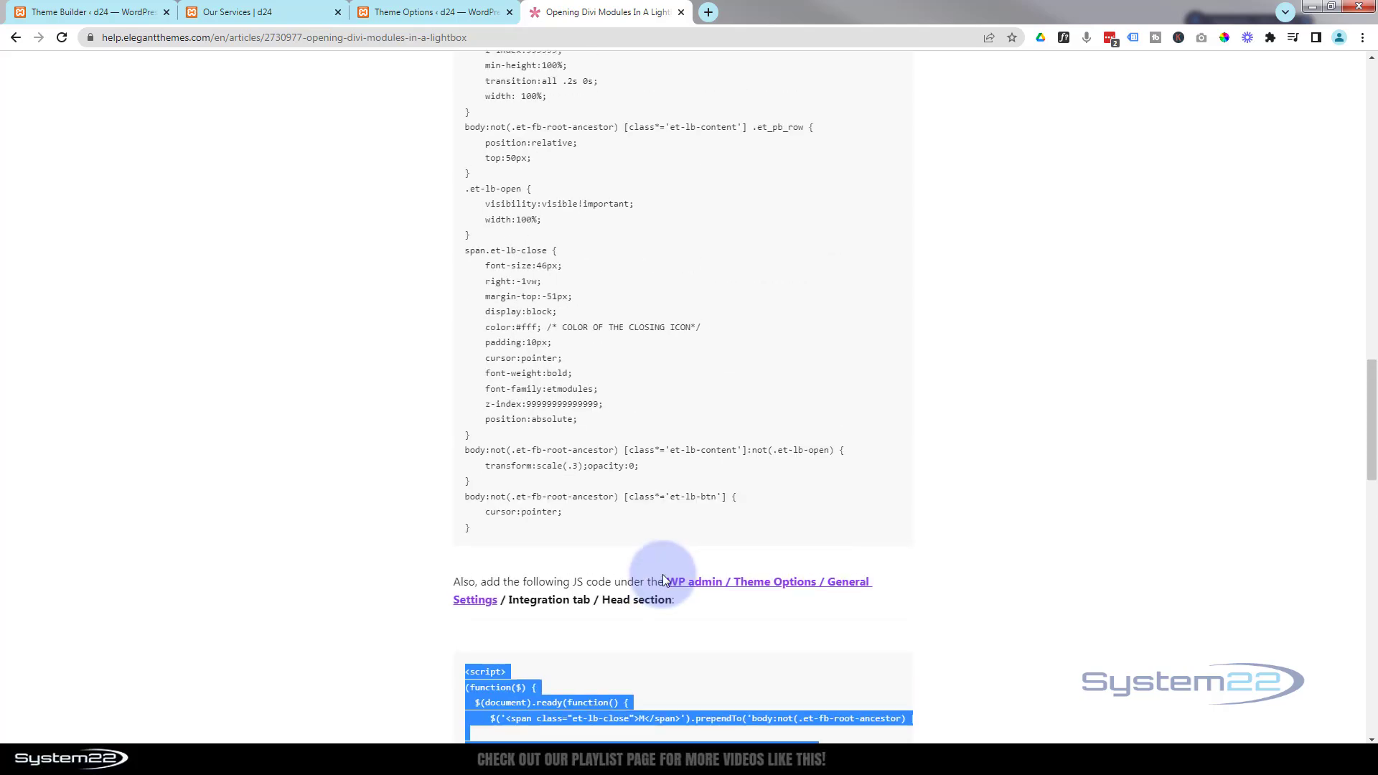
scroll(664, 580, up, 5)
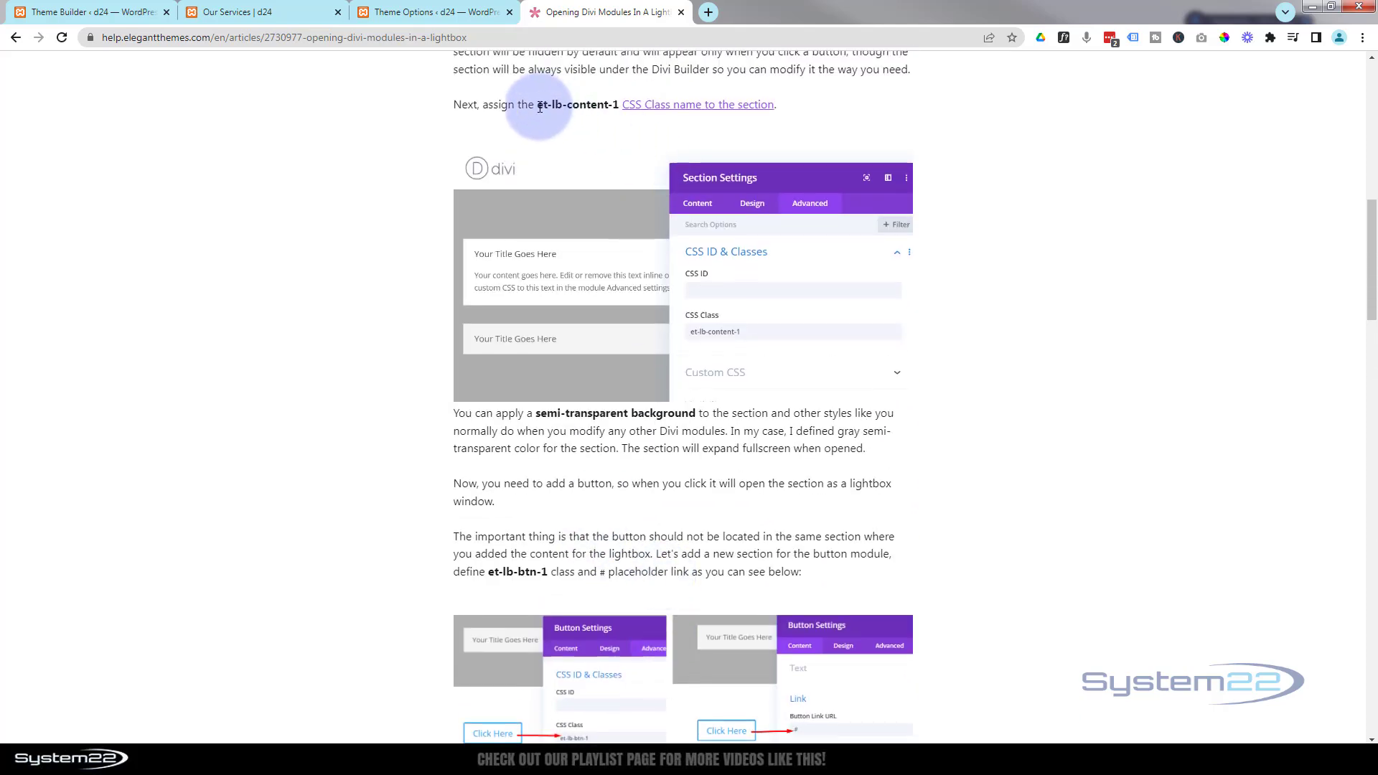
drag(537, 106, 620, 106)
key(ctrl+c)
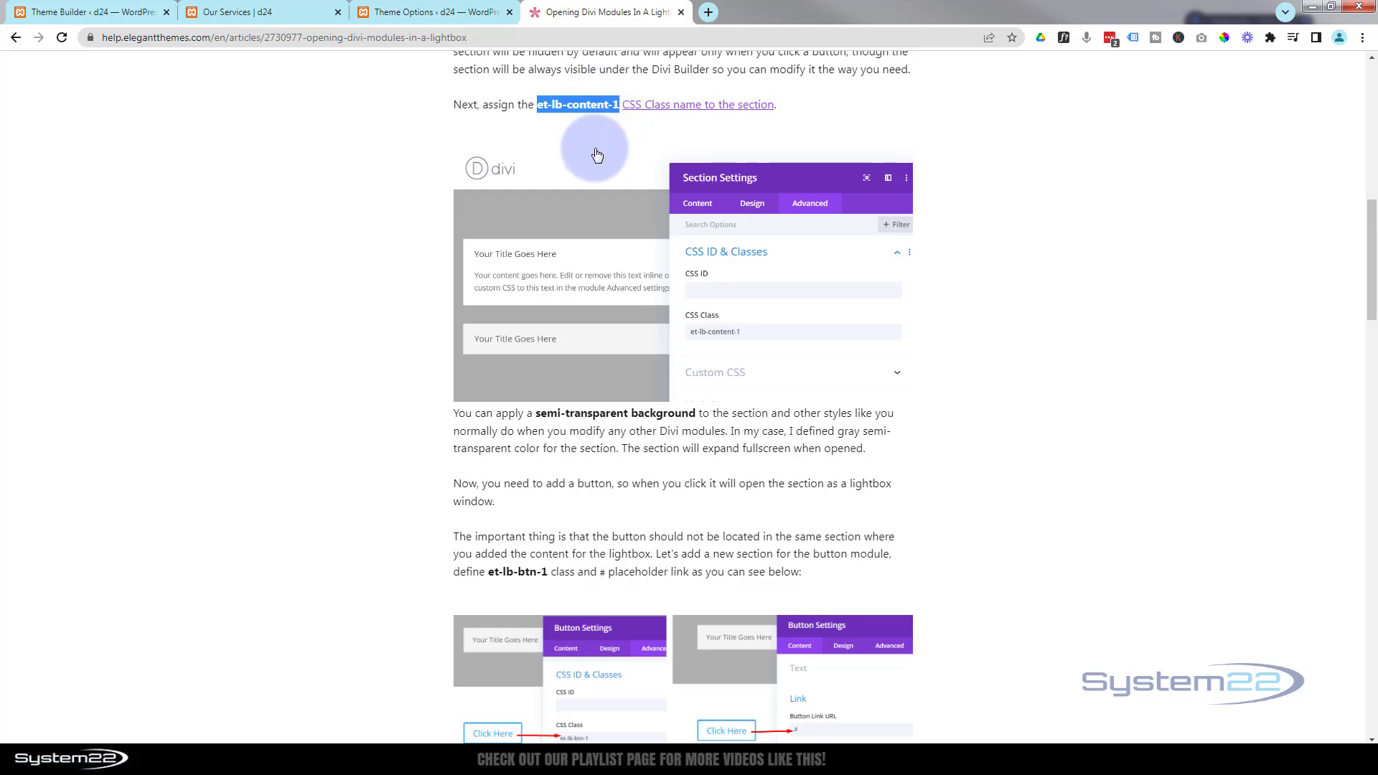
- Assign the CSS class et-lb-content-9 to the contact form section in the global footer and save the section settings
click(107, 13)
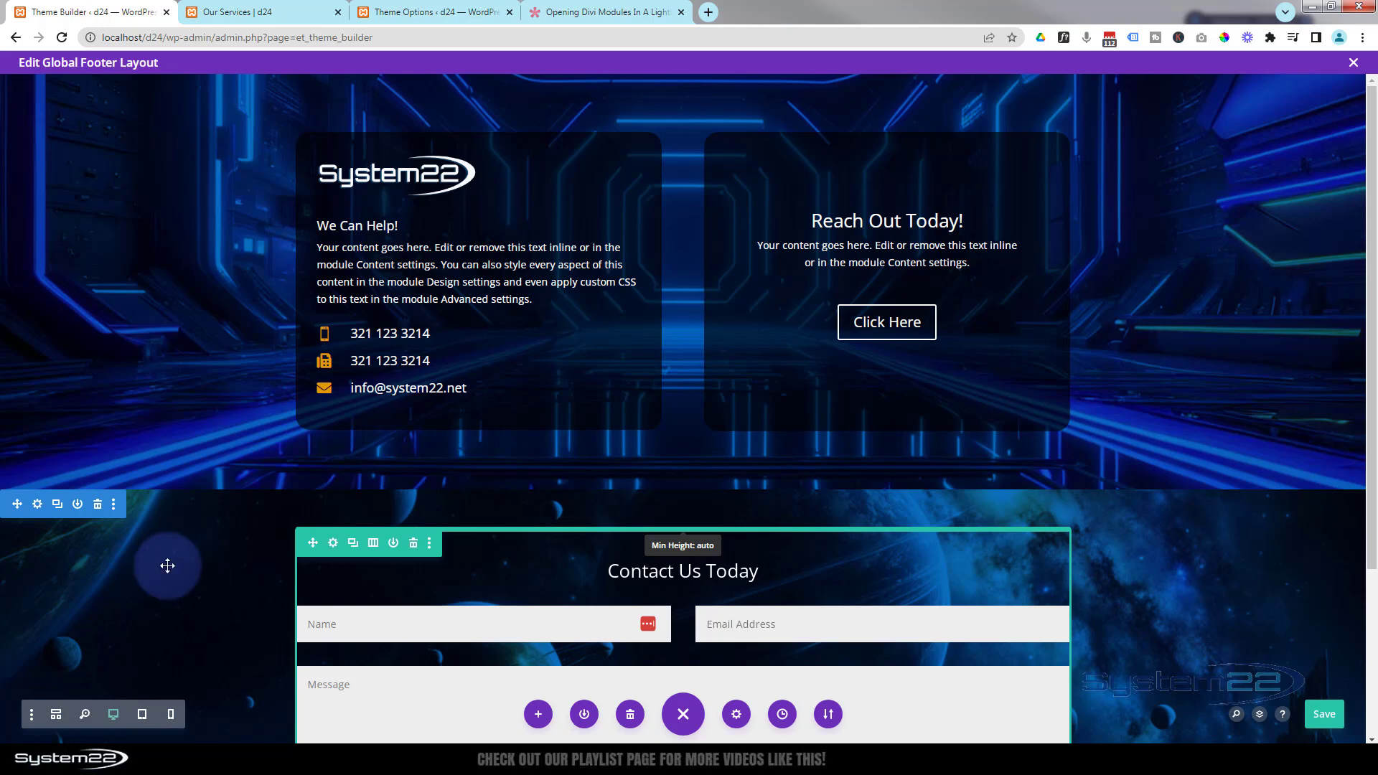
click(38, 505)
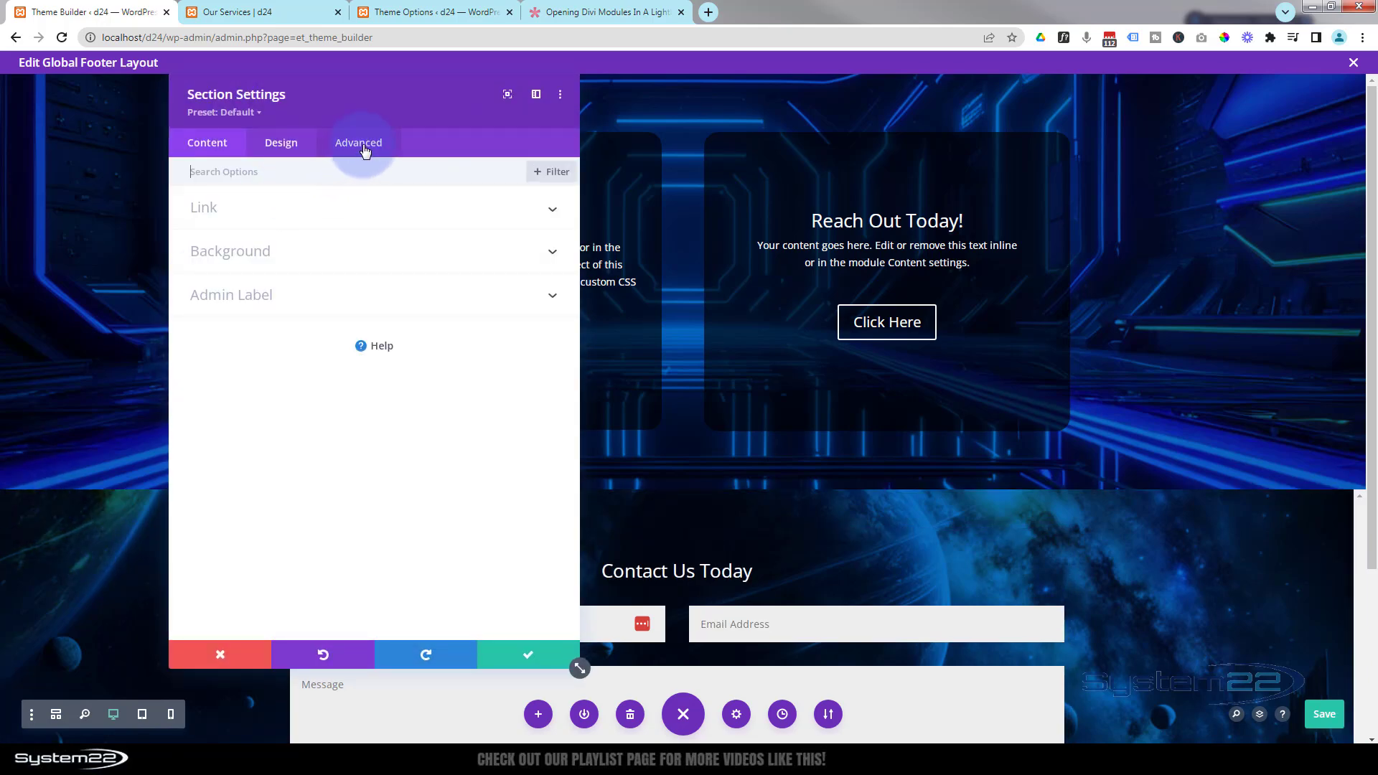
click(363, 147)
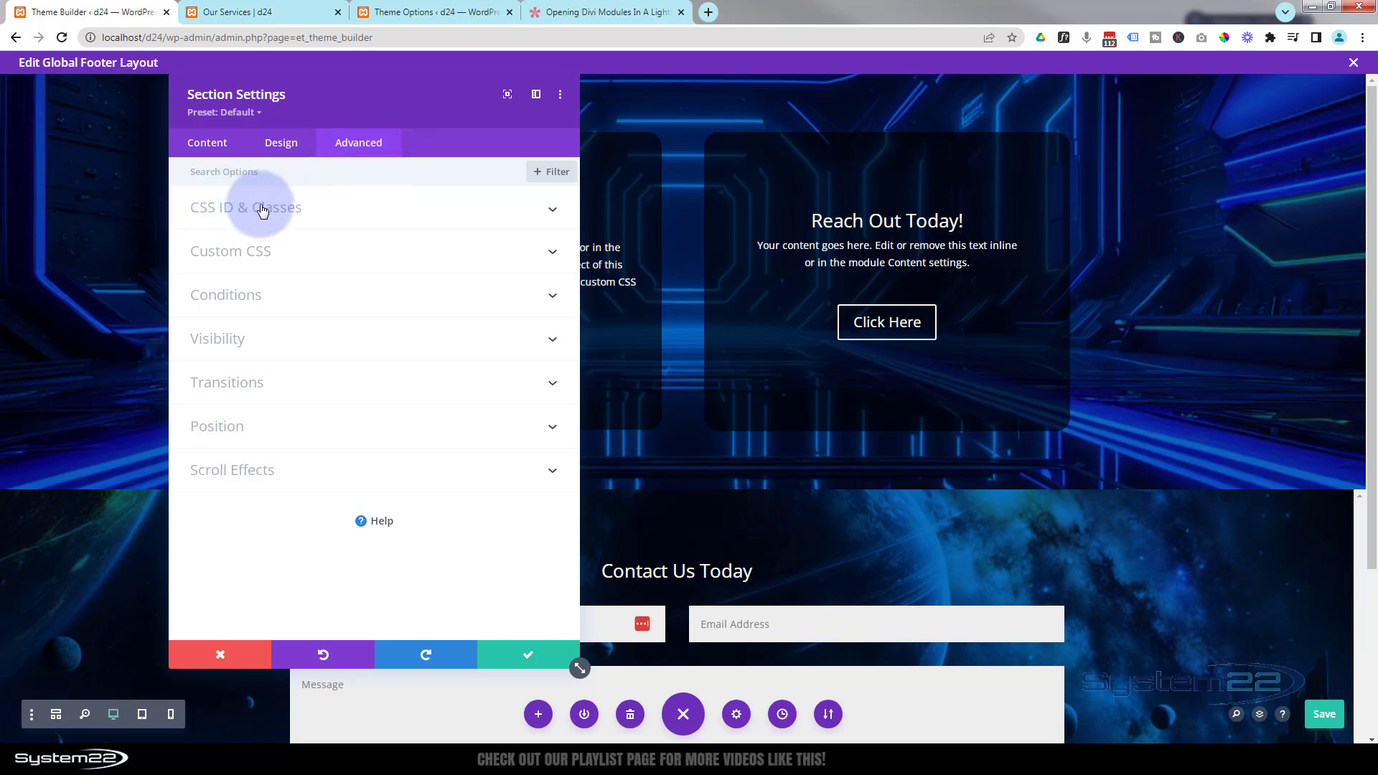
click(363, 209)
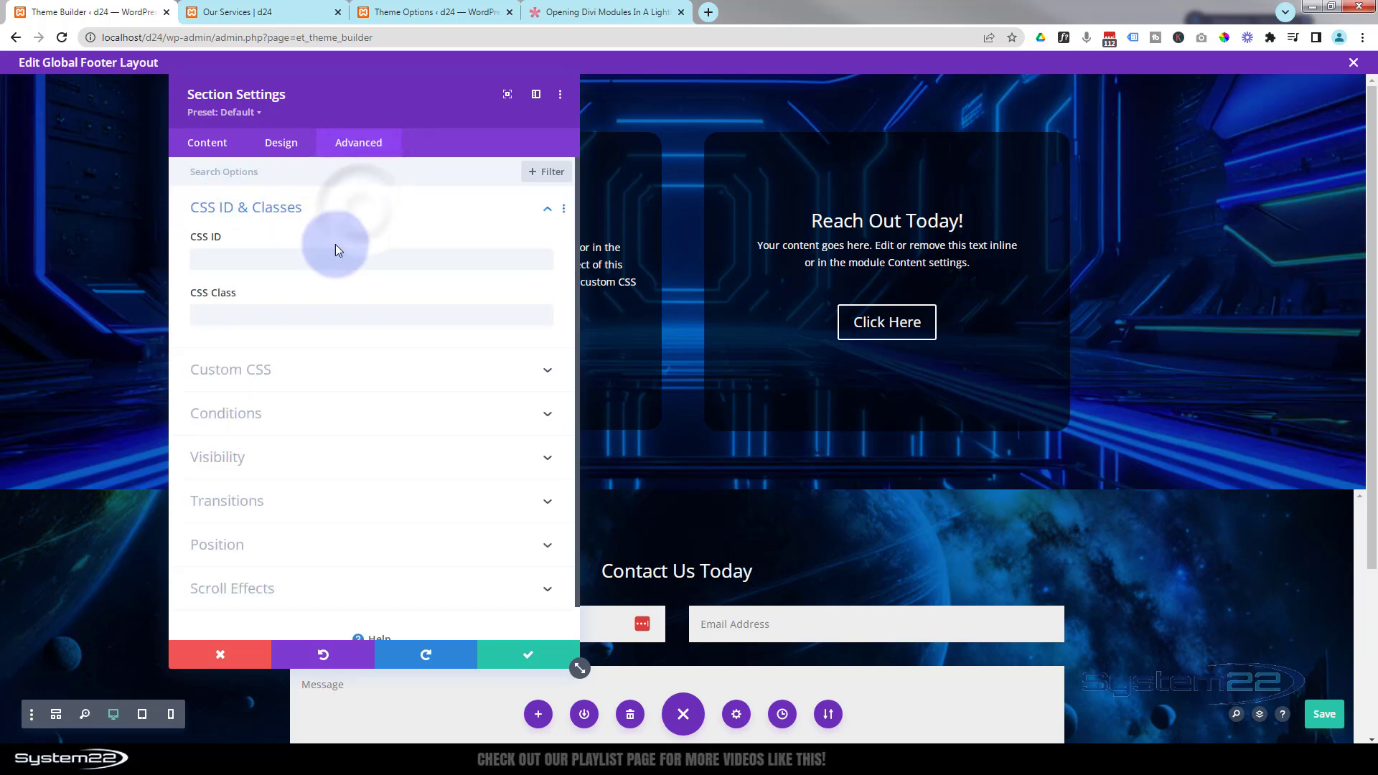
click(212, 318)
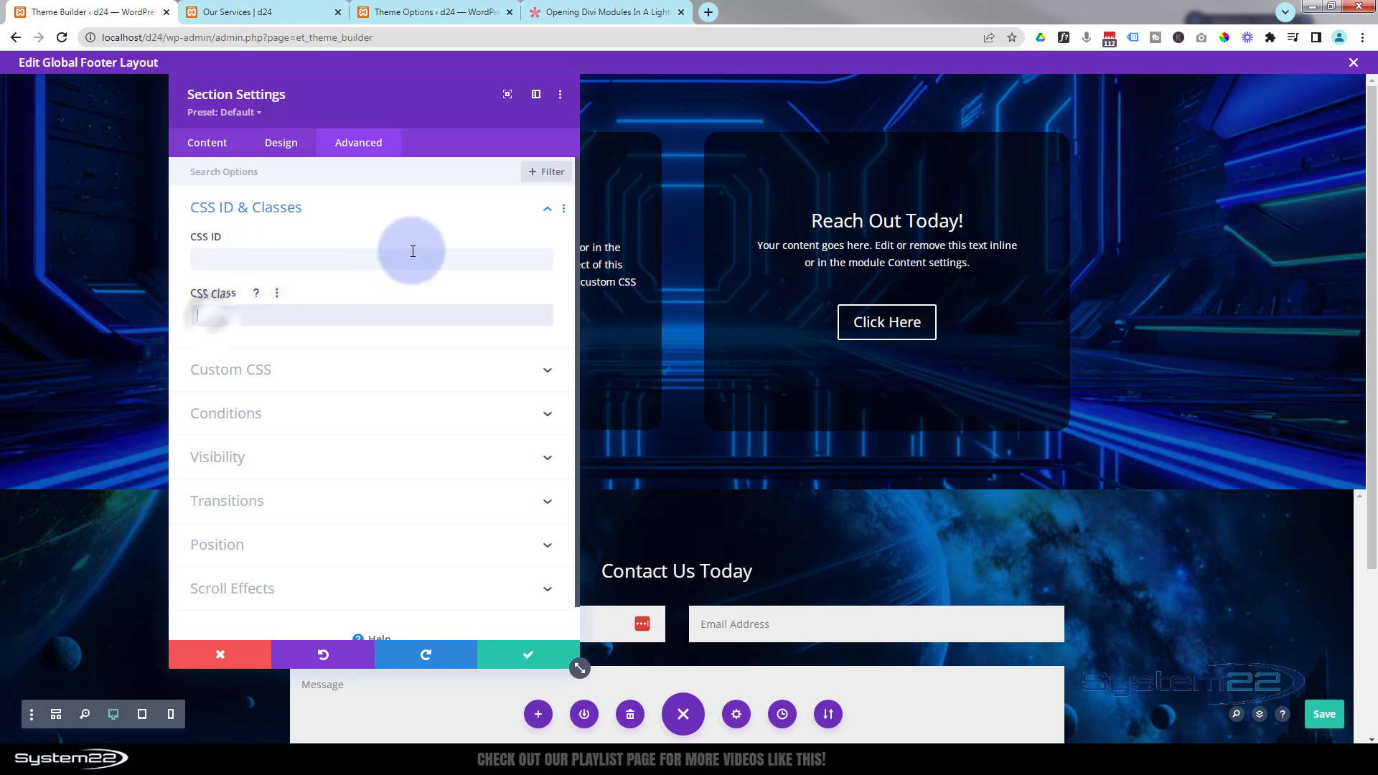
key(ctrl+v)
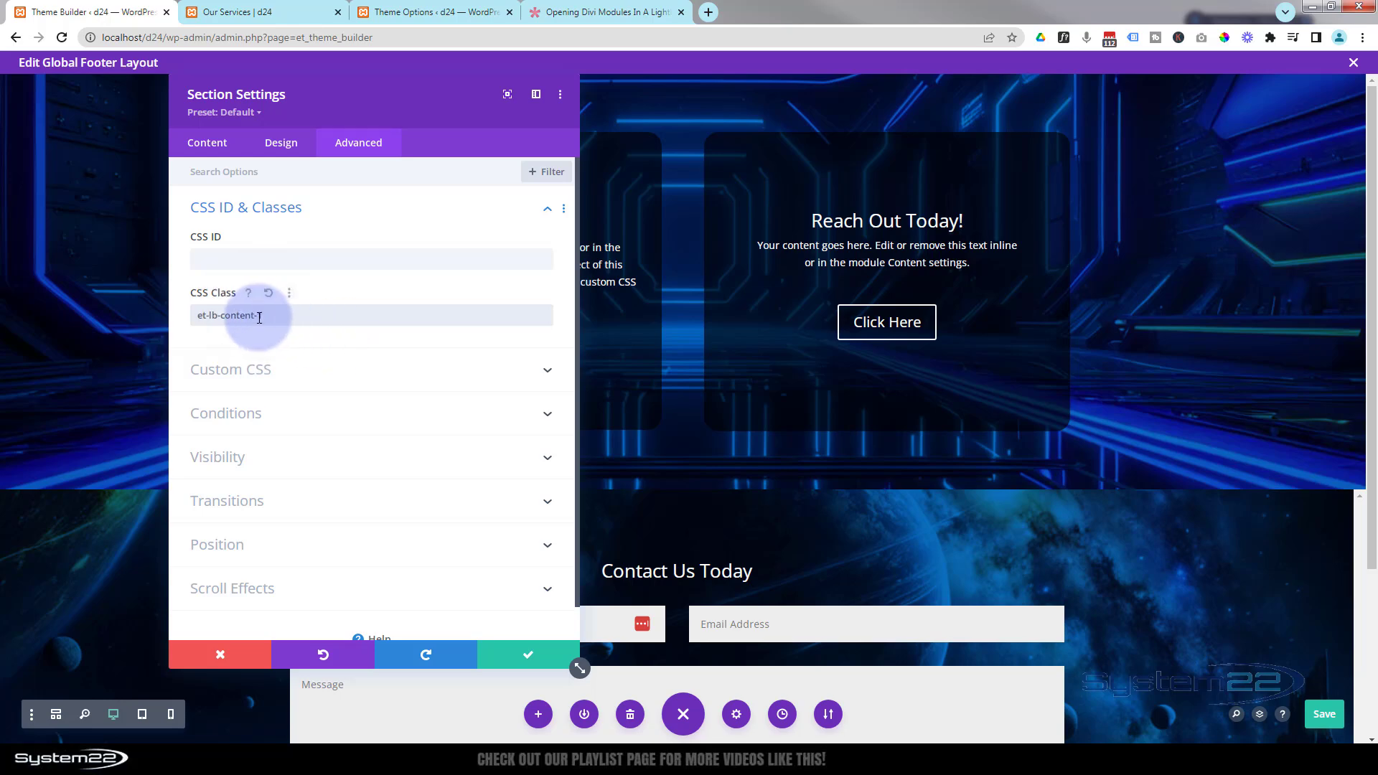
drag(260, 316, 267, 316)
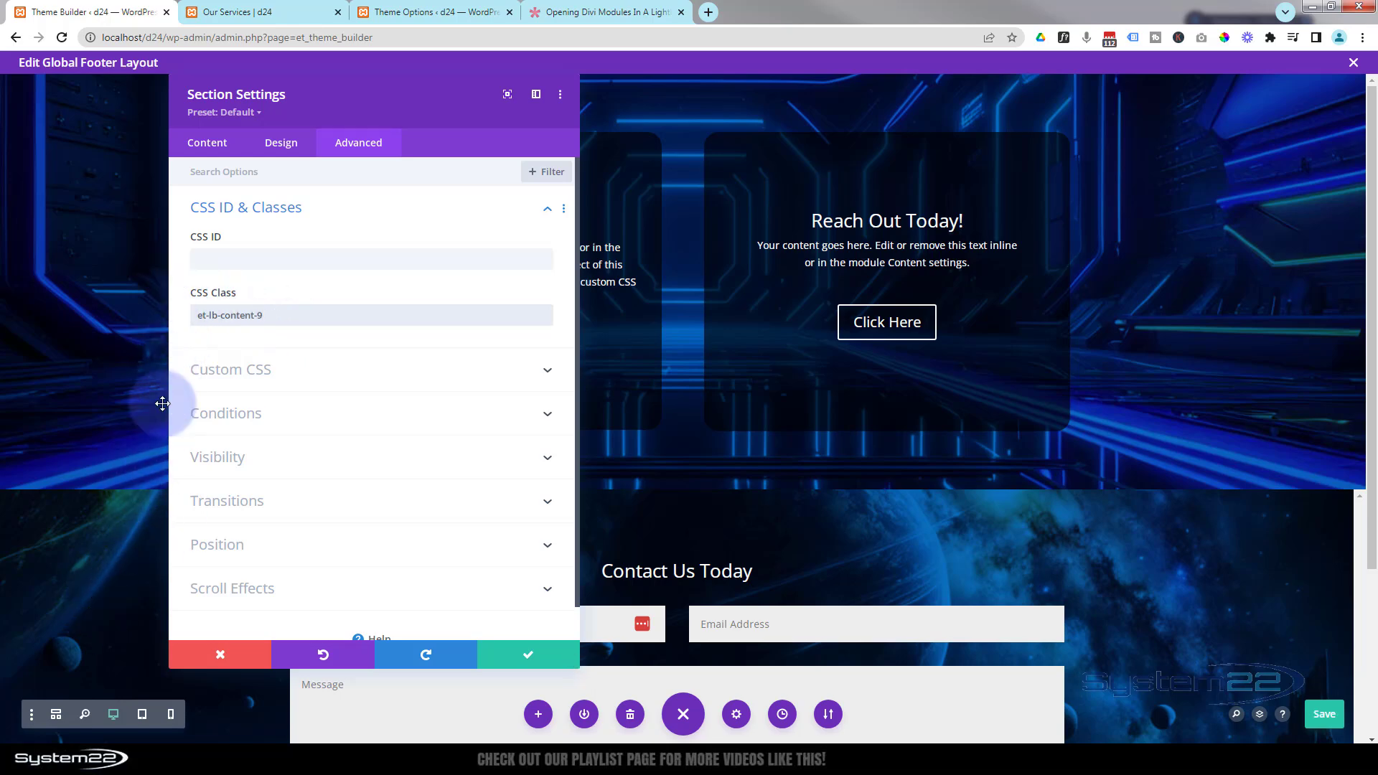
click(517, 654)
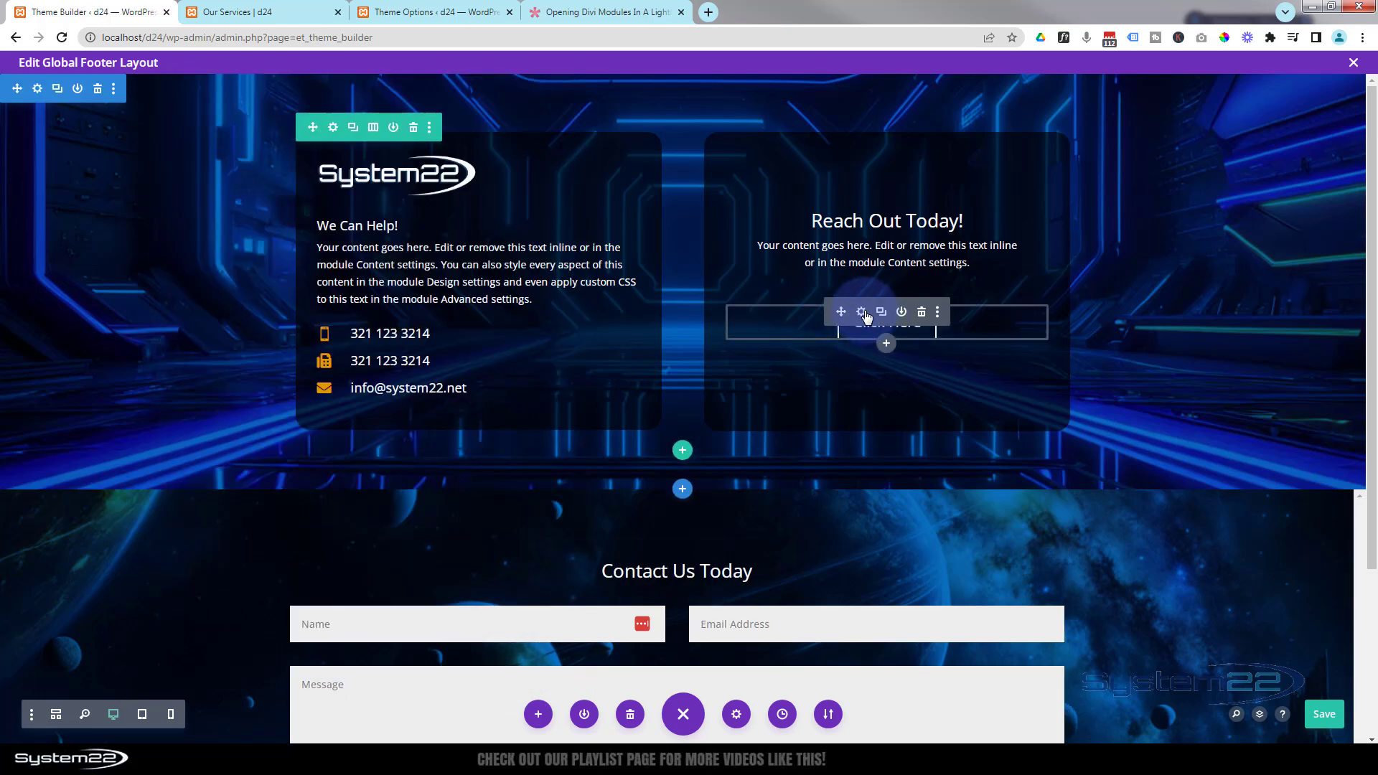
- Open the CSS ID & Classes settings of the Click Here button in the footer
click(863, 313)
click(356, 144)
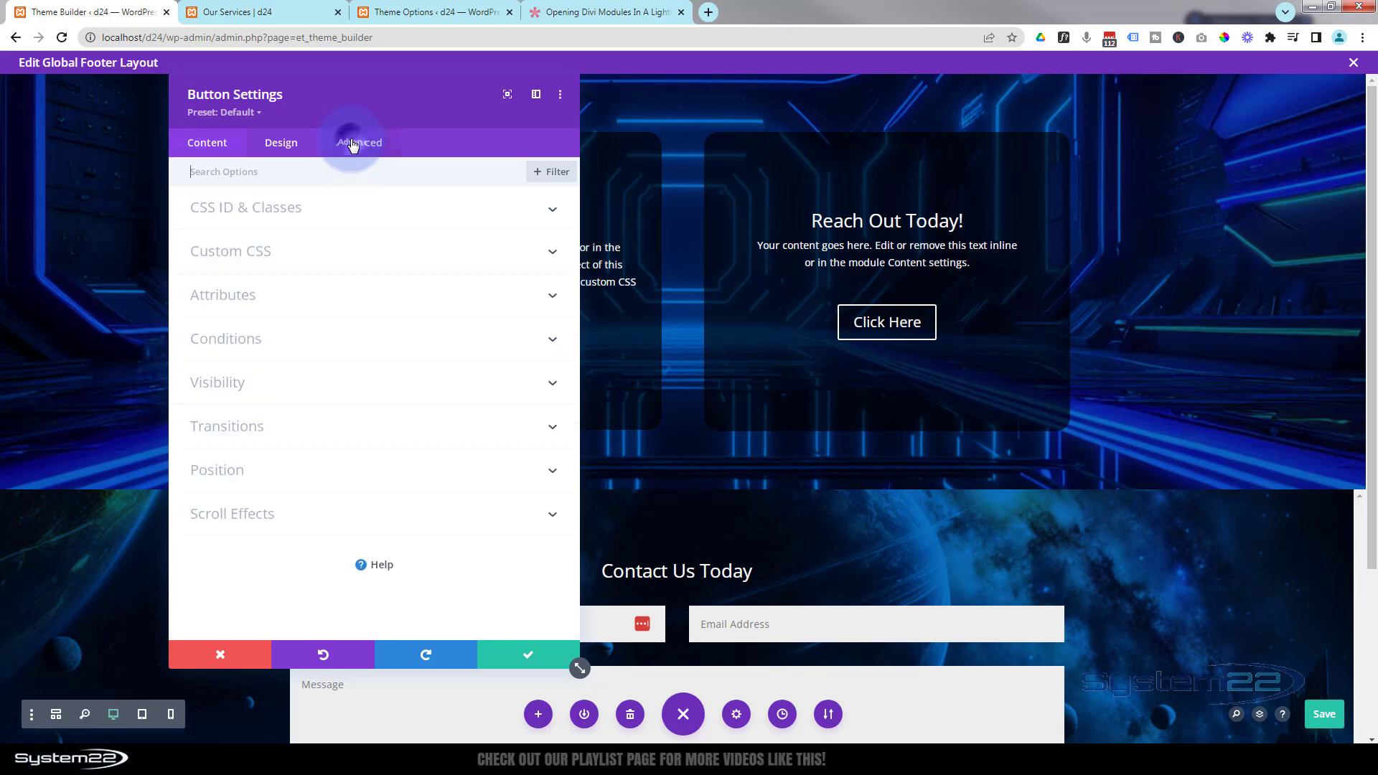
click(369, 208)
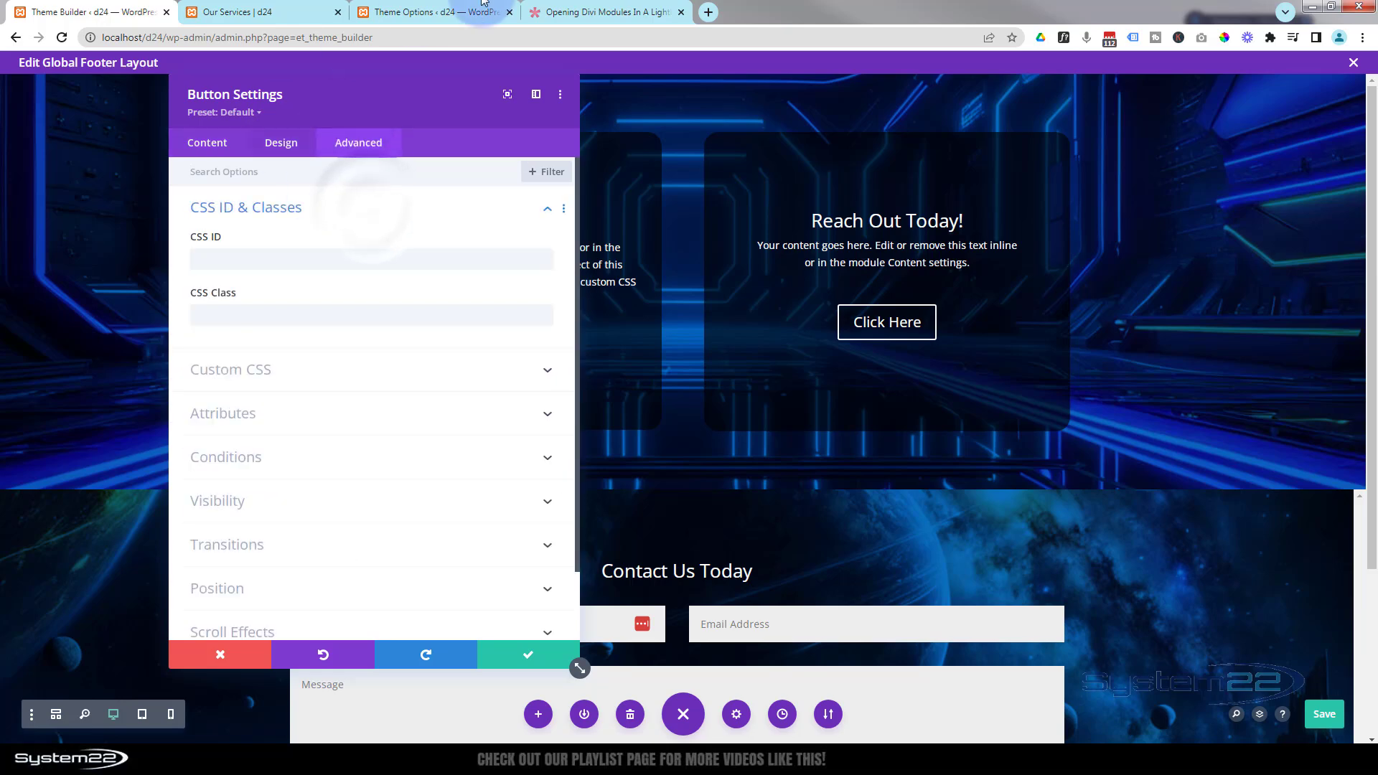
- Select the et-lb-btn-1 class name in the Opening Divi Modules In A Lightbox article
click(611, 13)
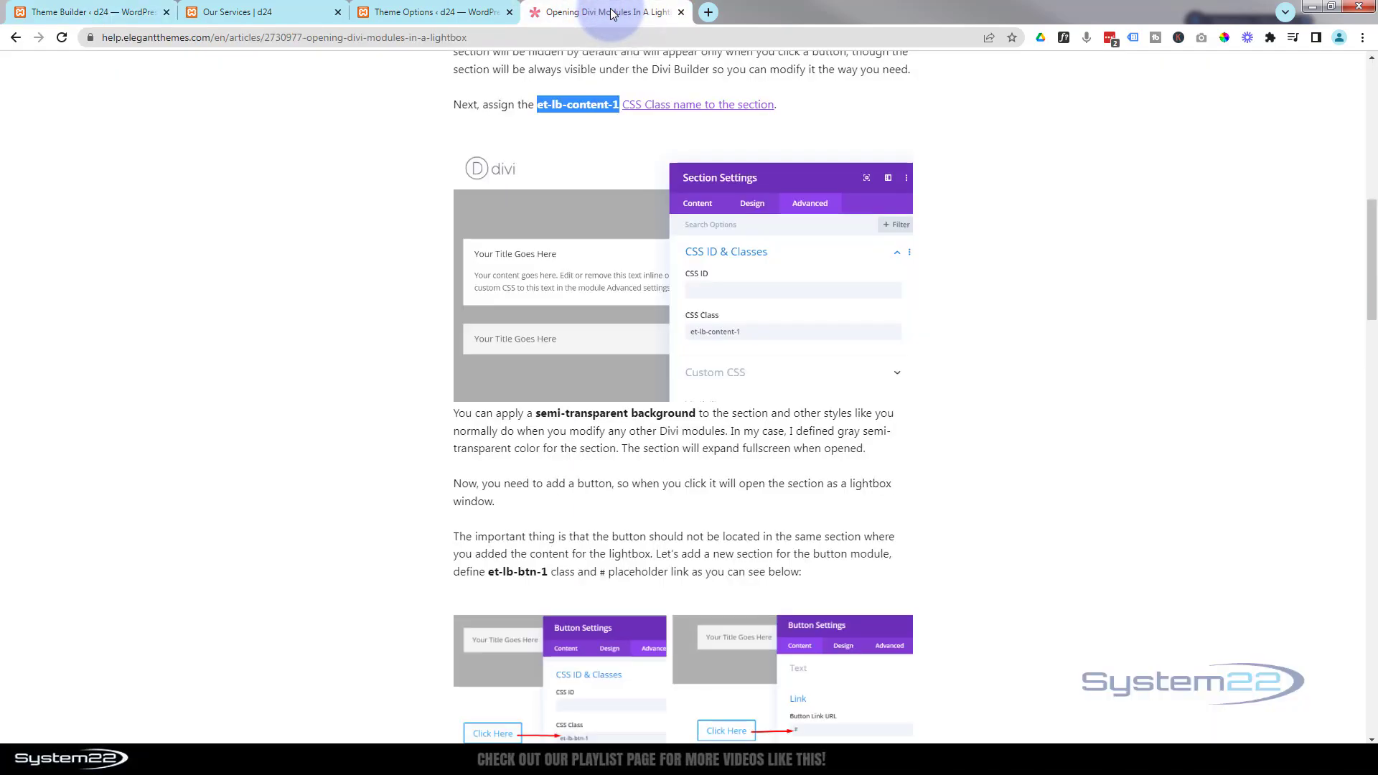
scroll(379, 468, down, 3)
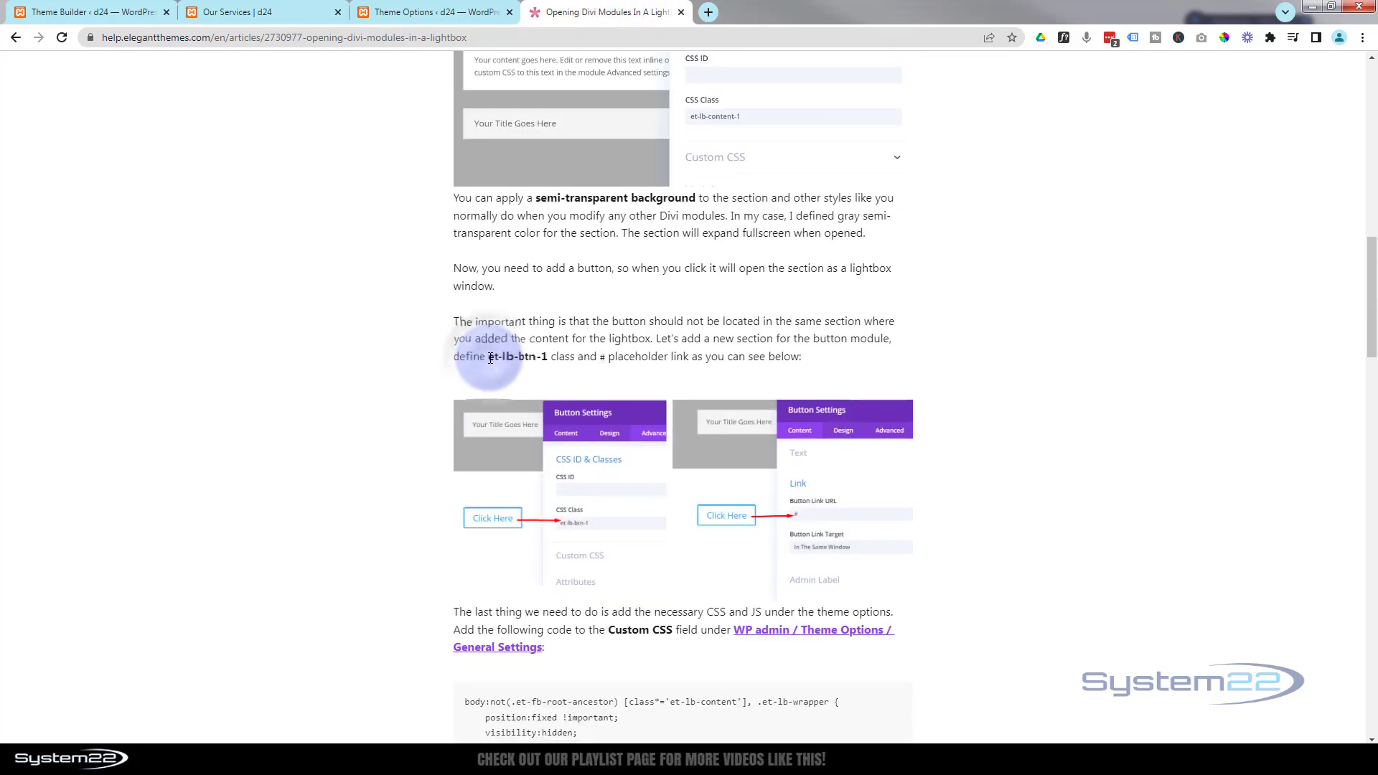
drag(490, 359, 548, 361)
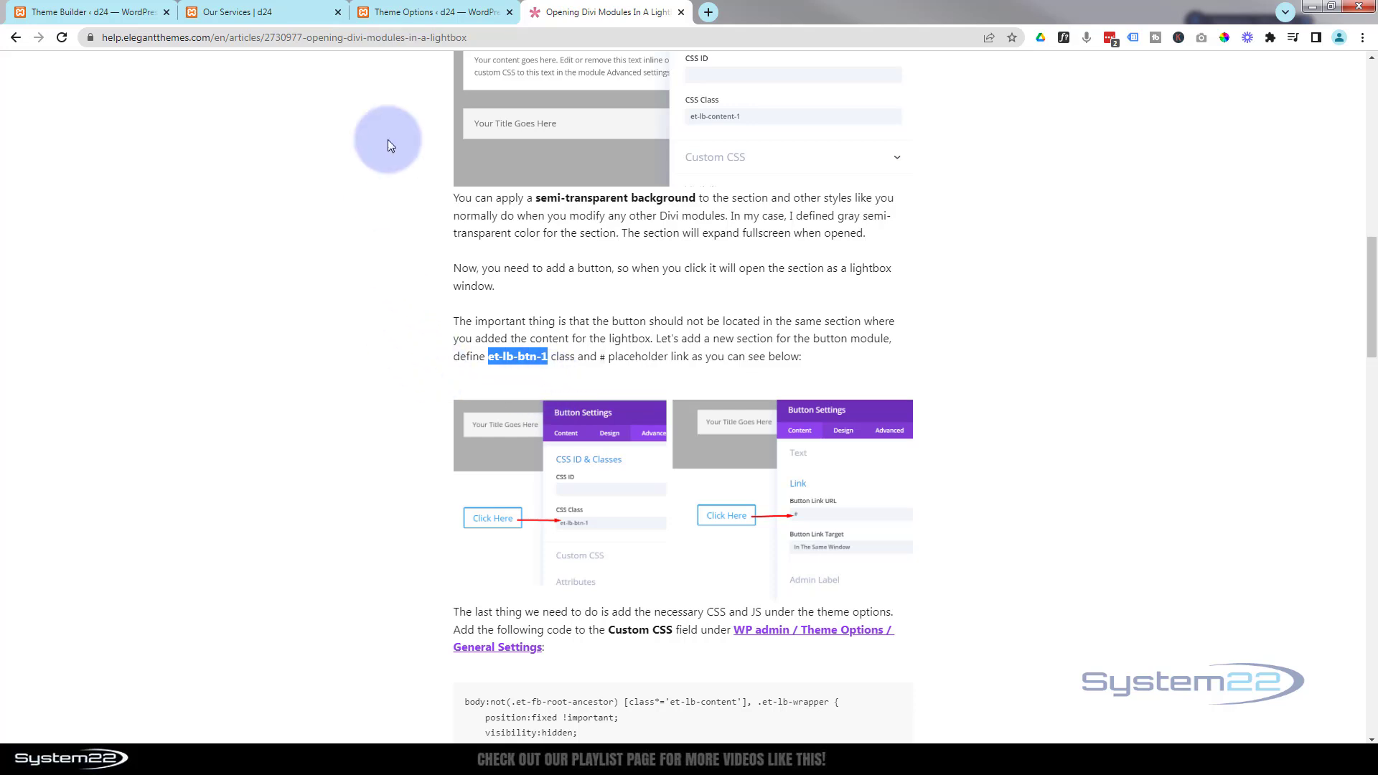
- Set the Click Here button's CSS class to et-lb-btn-9 and save the button settings
click(97, 13)
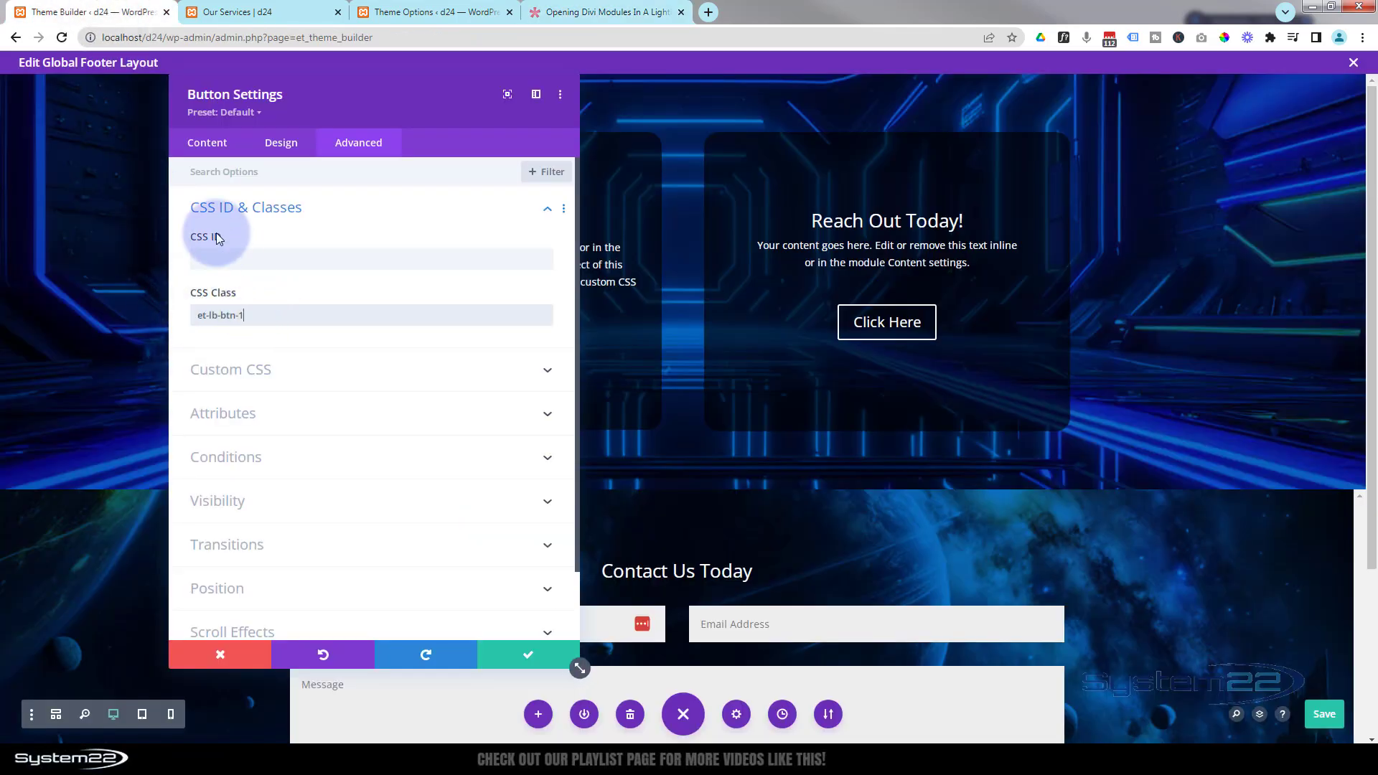
drag(243, 319, 272, 322)
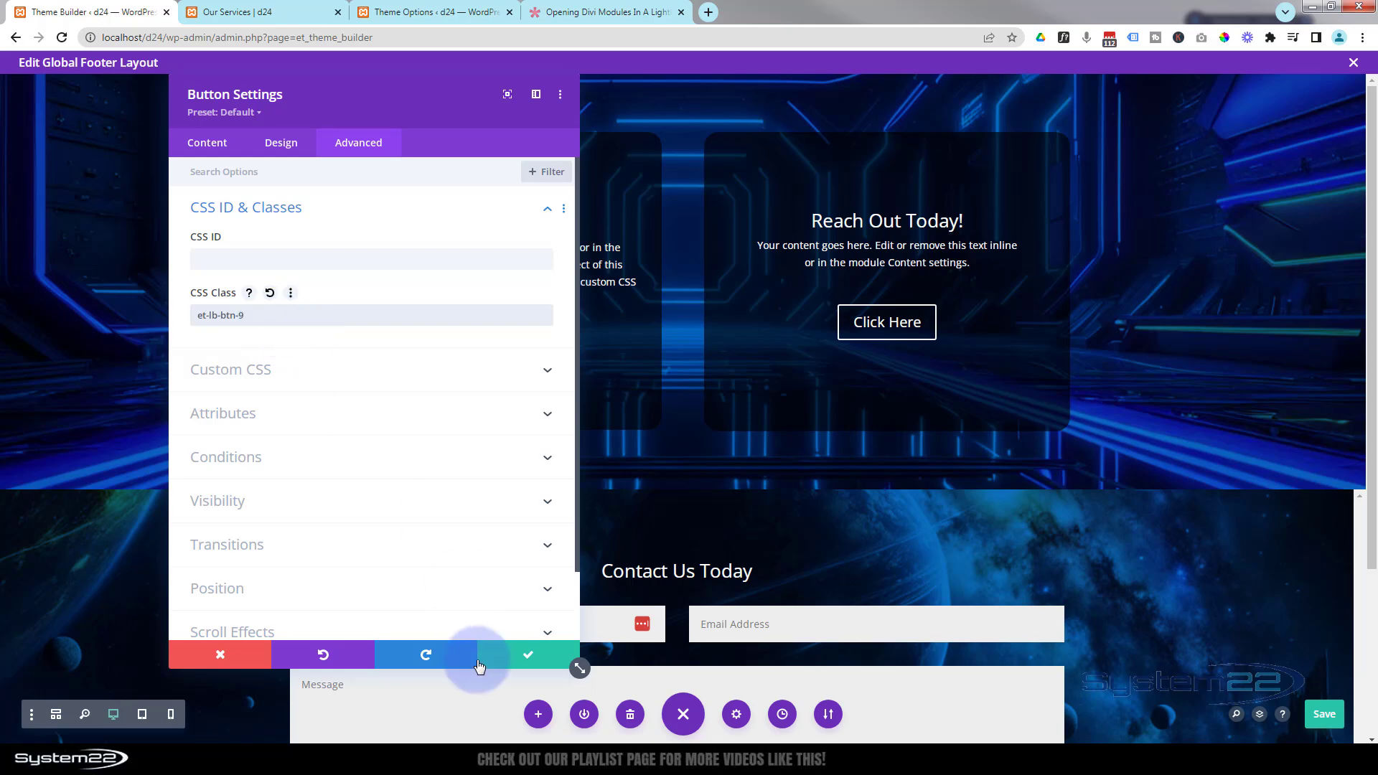
click(532, 663)
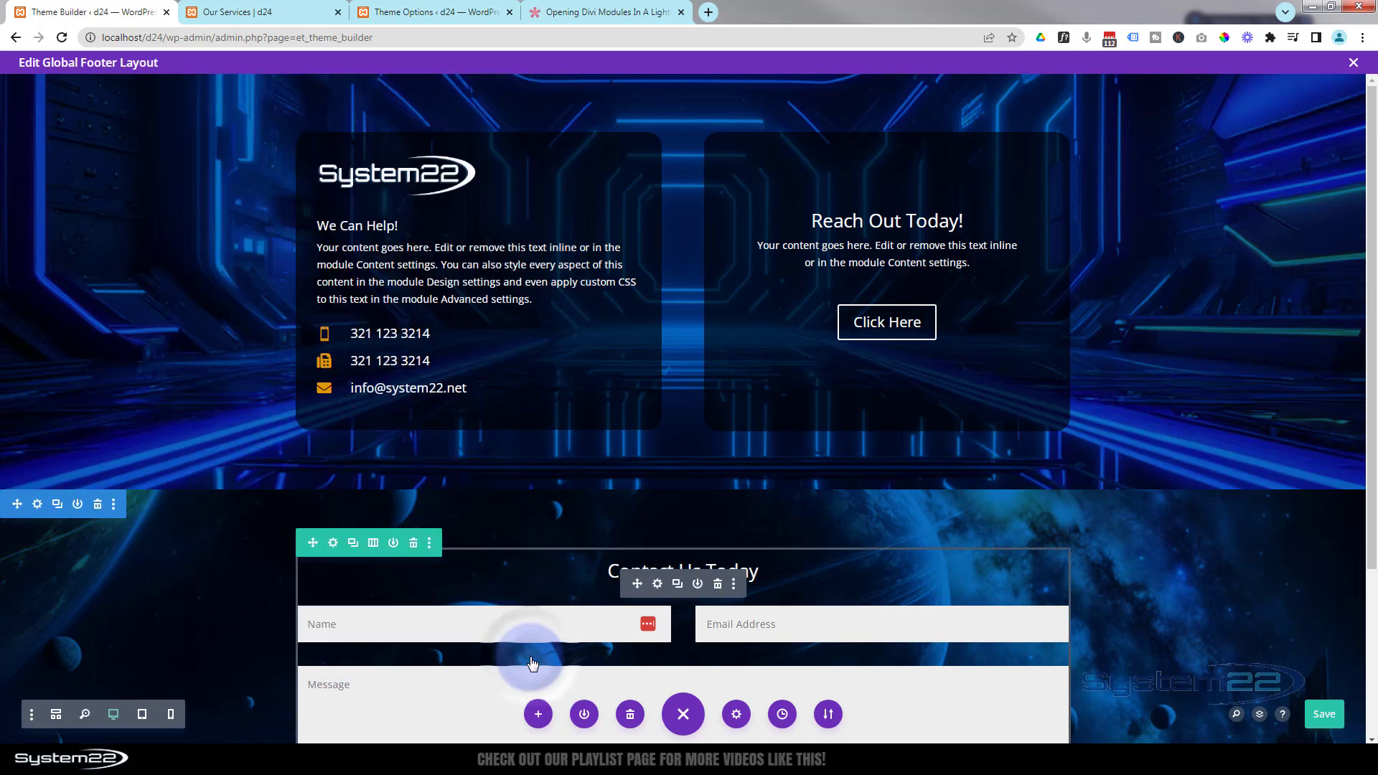
- Save the global footer layout and exit the footer editor back to the Theme Builder
click(1325, 720)
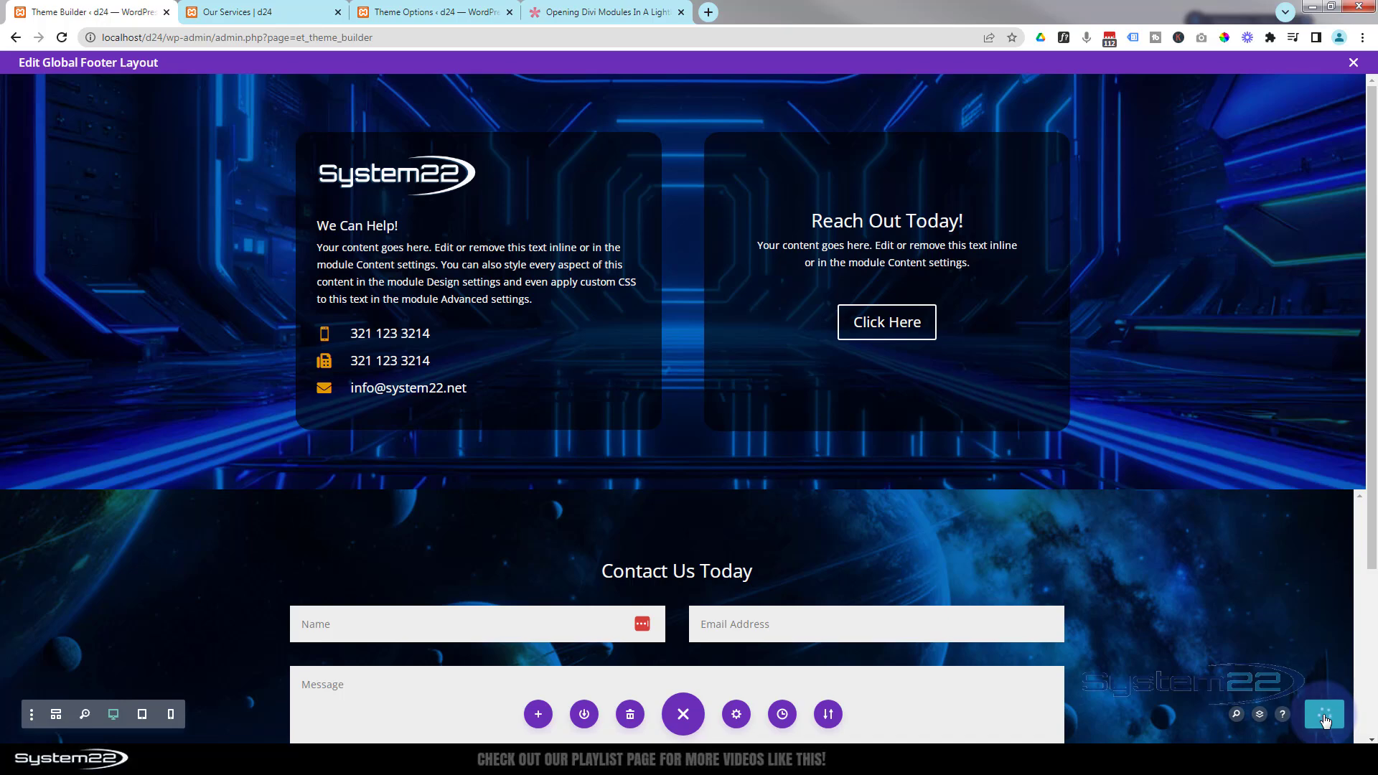
click(1355, 64)
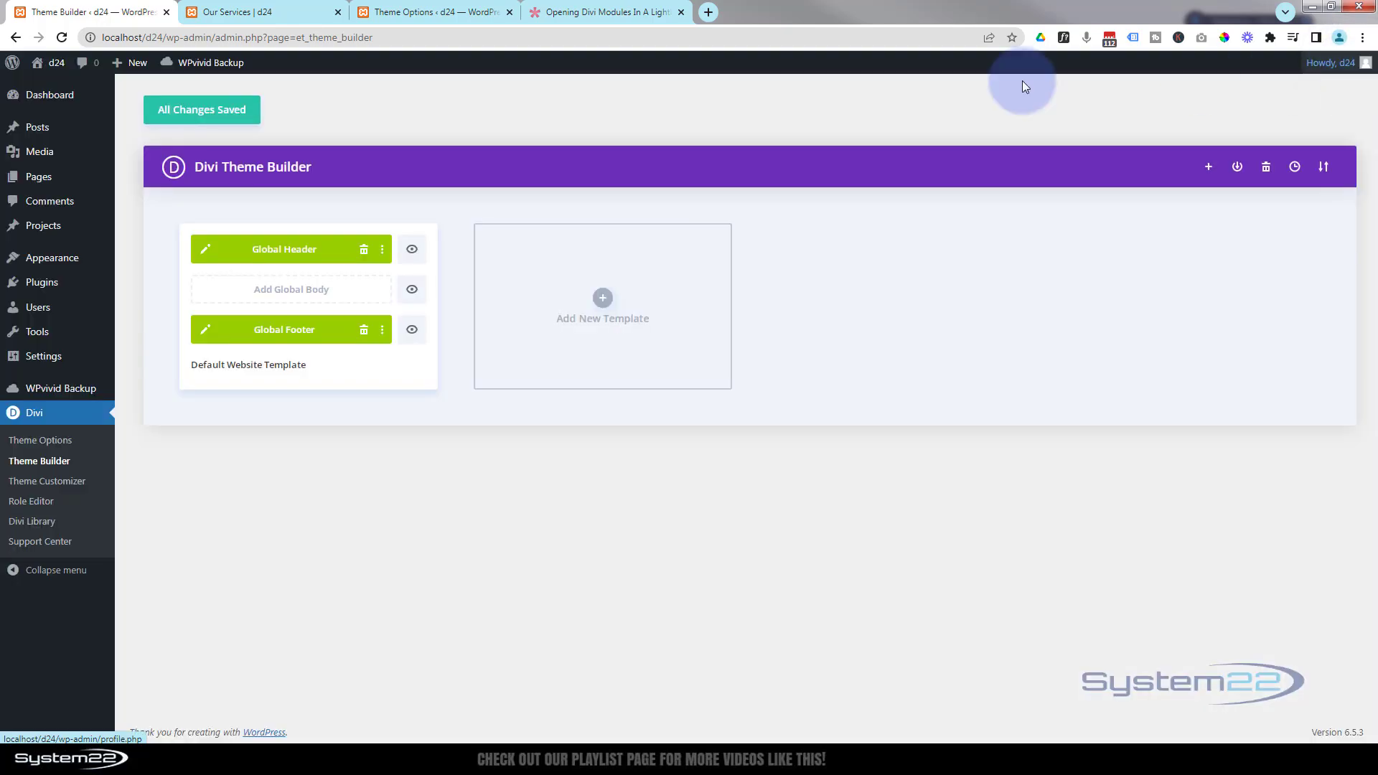
click(201, 111)
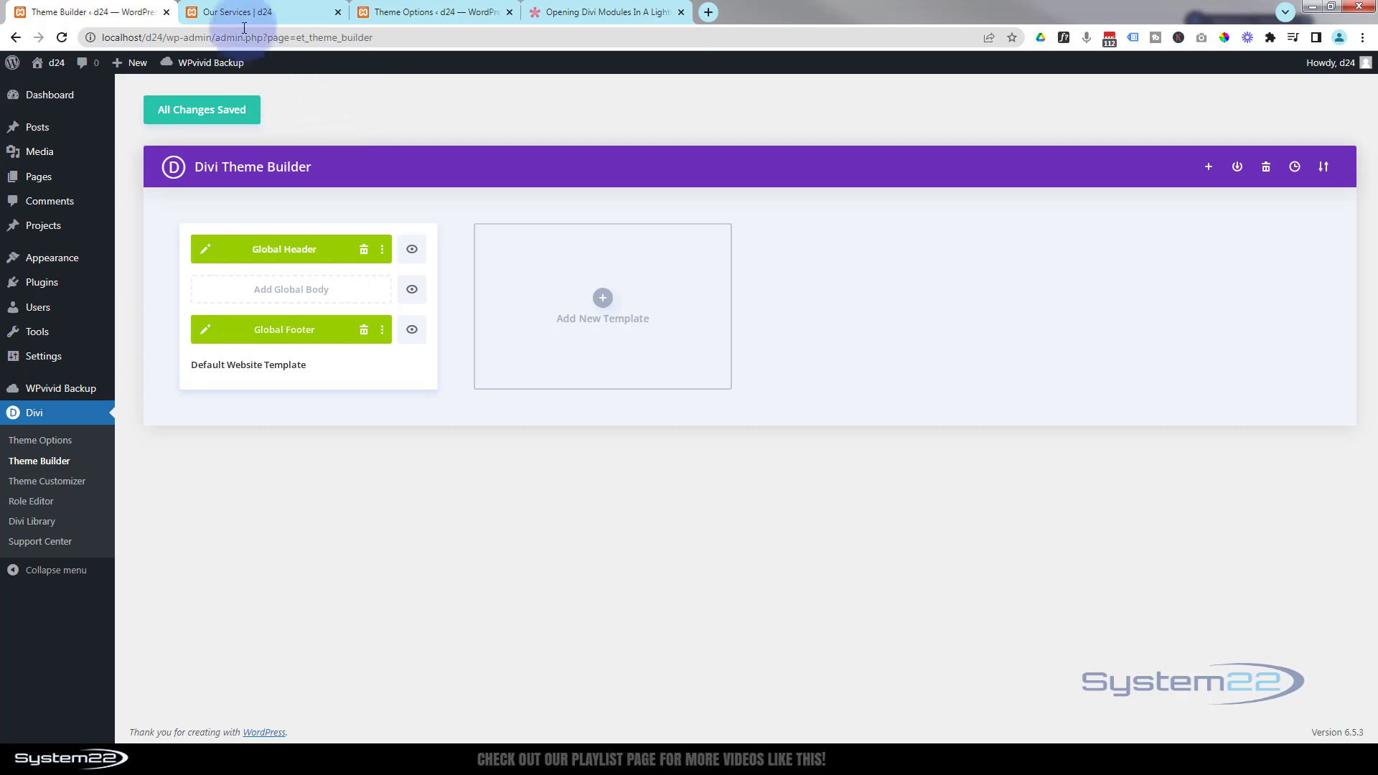
- Reload the Our Services page and open the footer's Click Here lightbox to test it
click(273, 12)
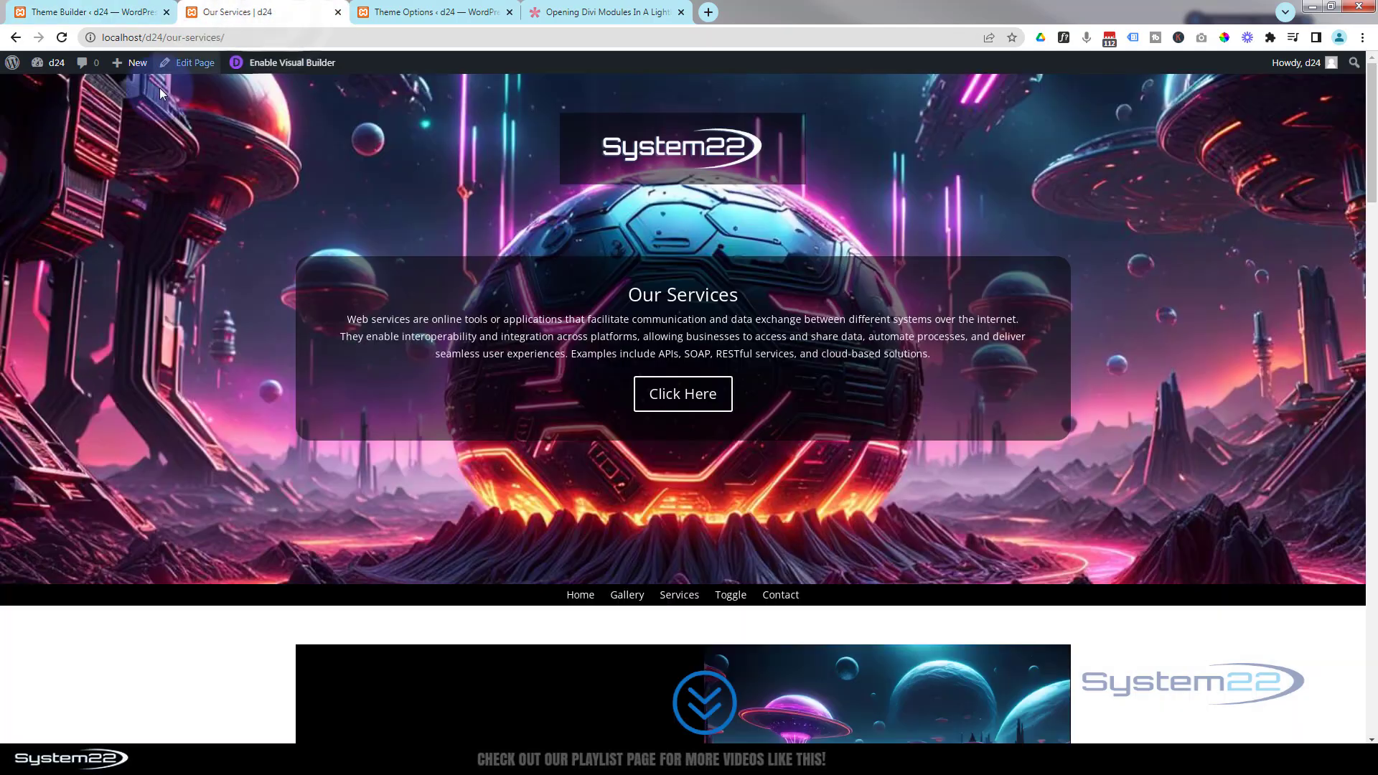
click(61, 37)
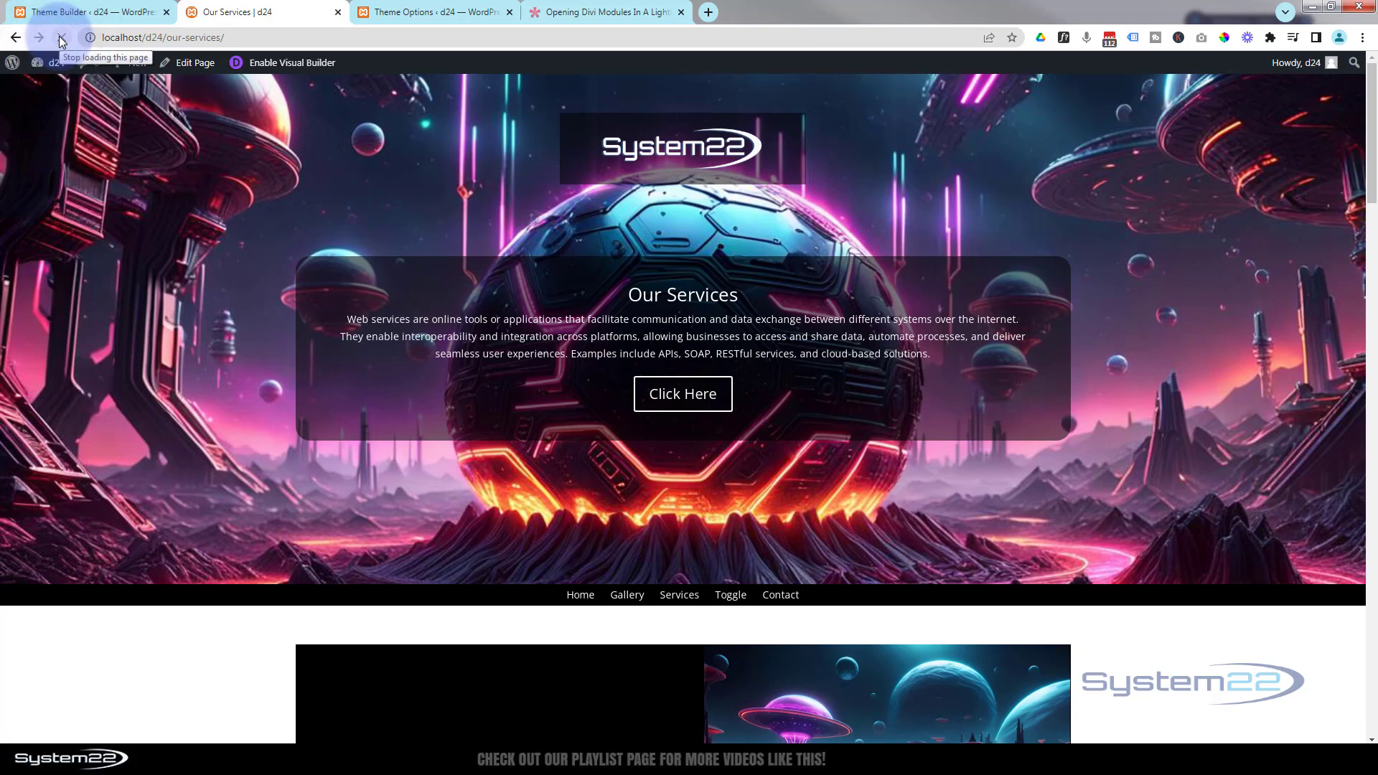
scroll(183, 411, down, 10)
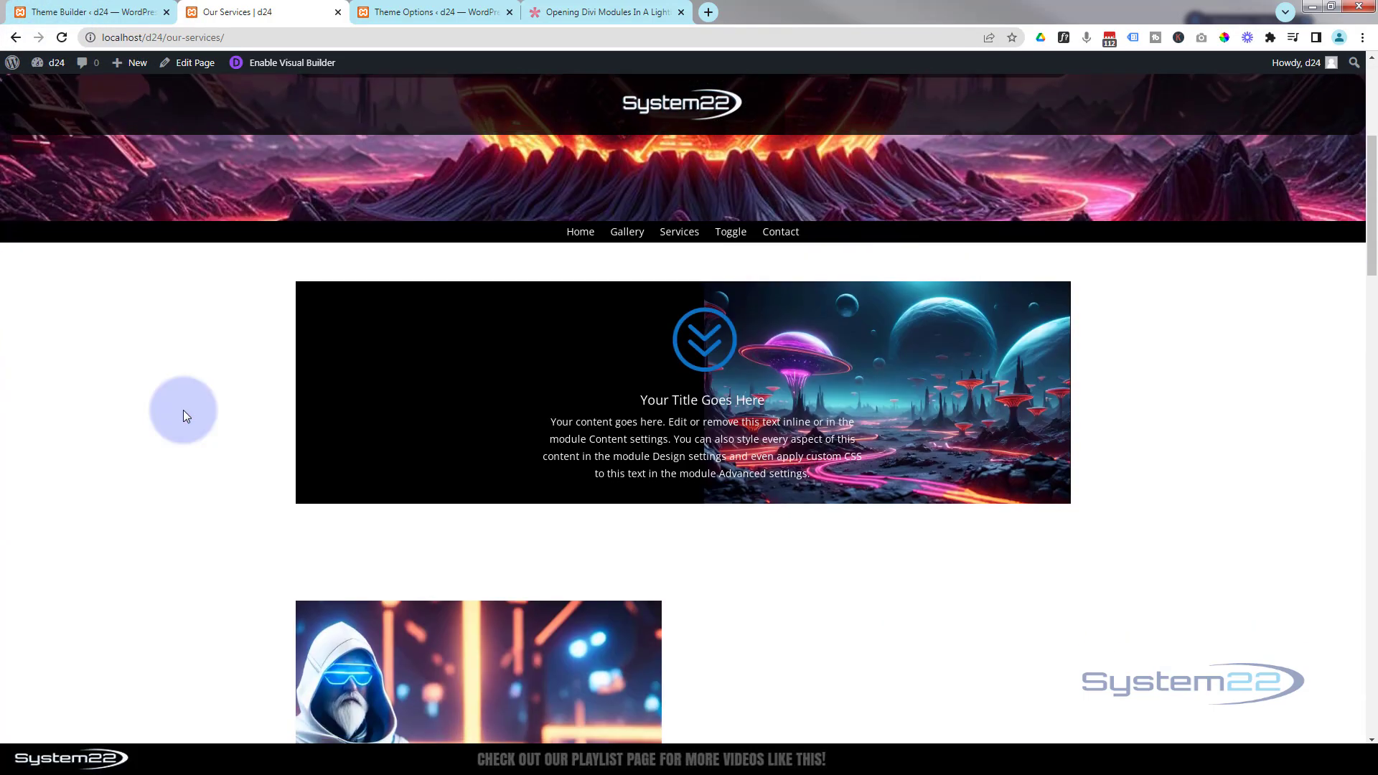
scroll(183, 411, down, 10)
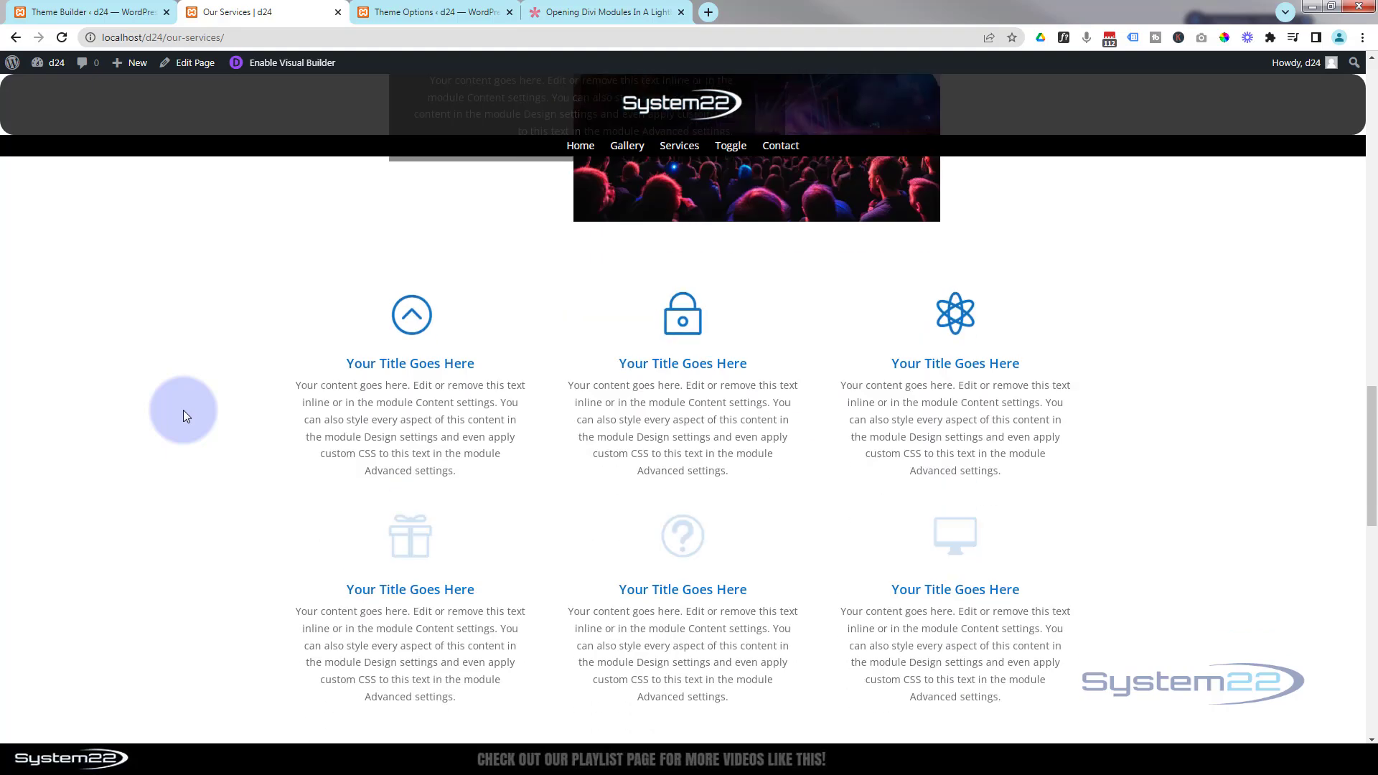
scroll(183, 411, down, 10)
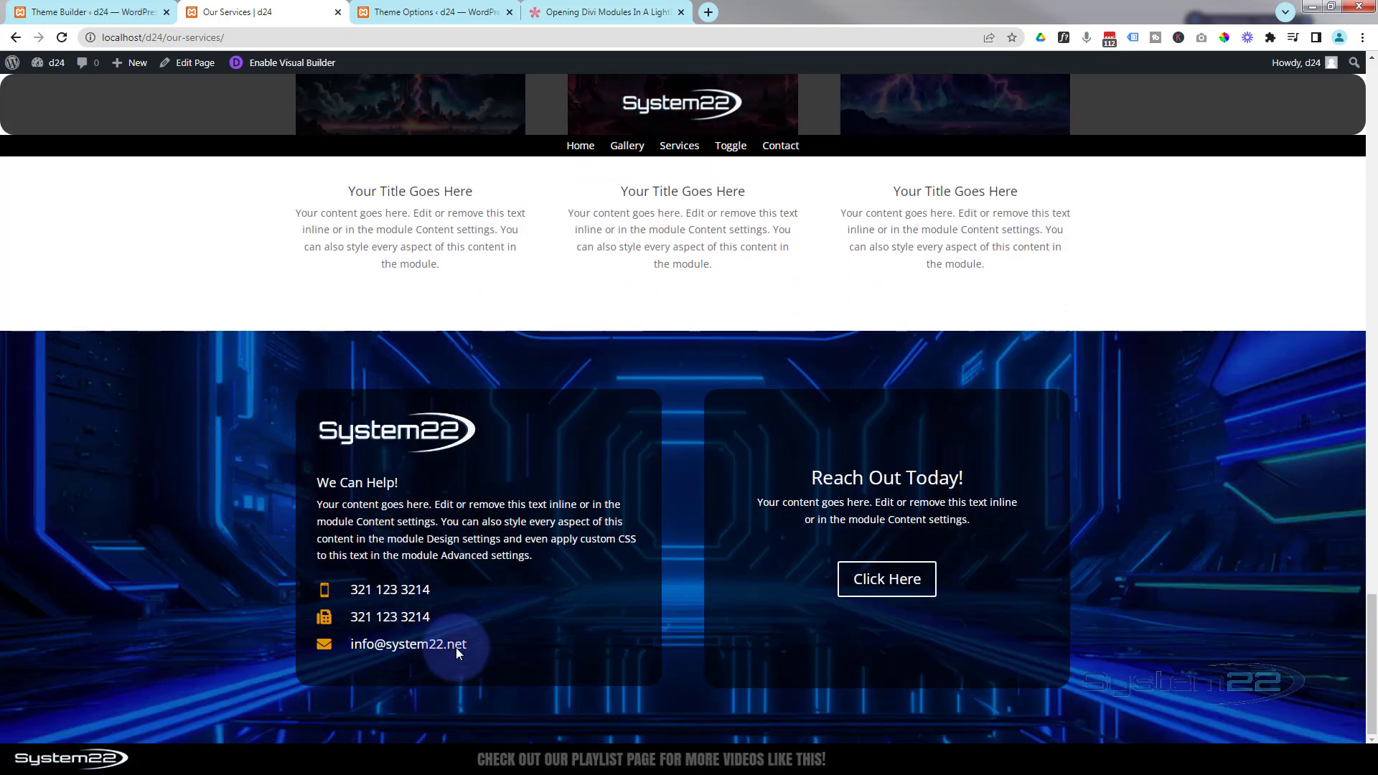
click(873, 585)
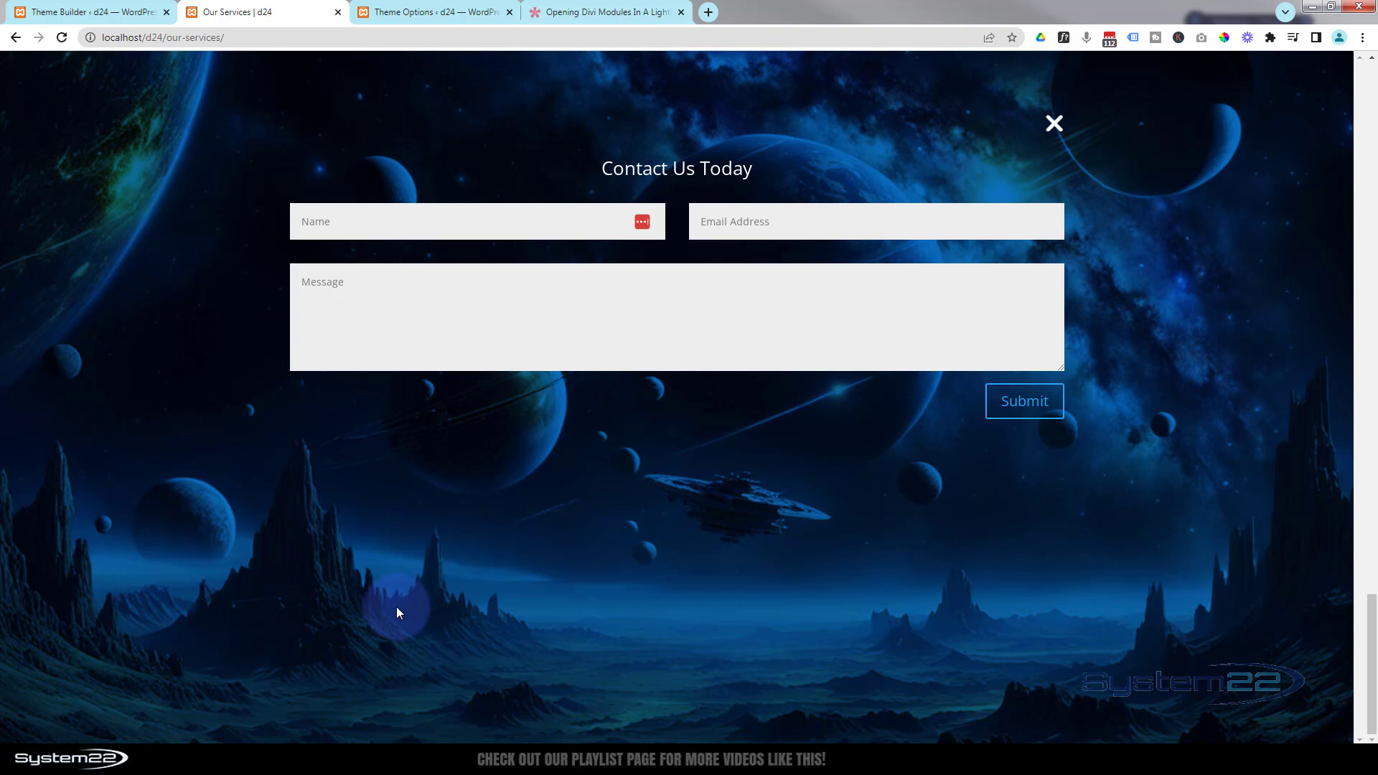
- Try the contact form fields inside the lightbox, then close the lightbox
click(364, 224)
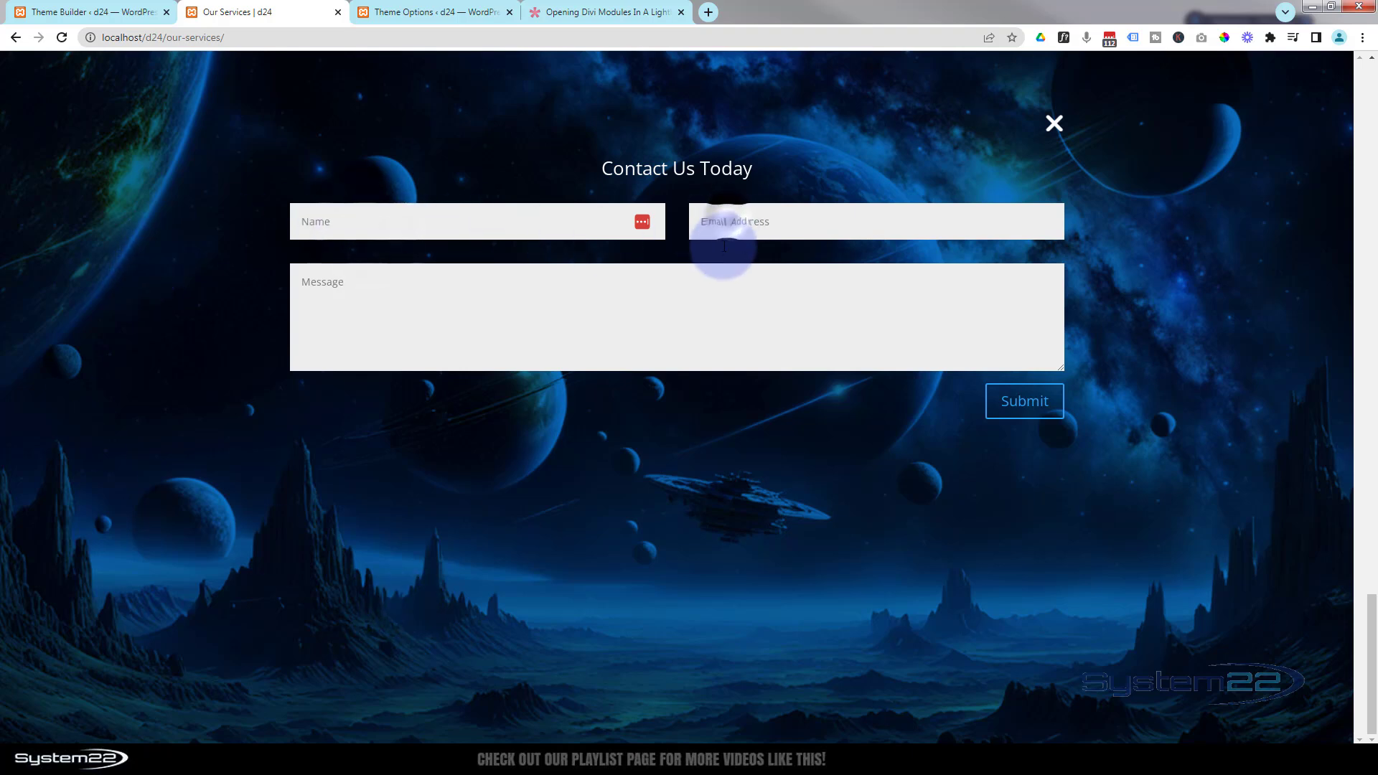
click(723, 224)
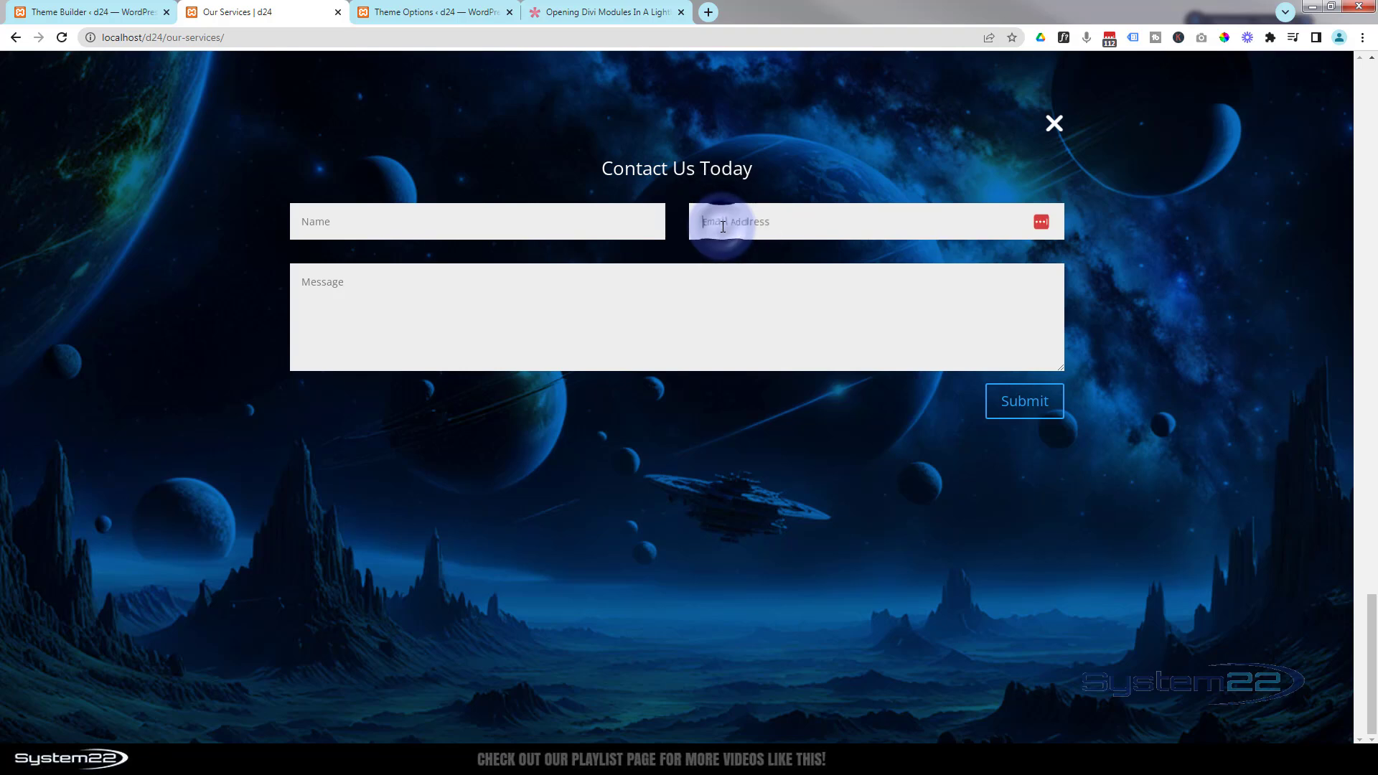
click(739, 297)
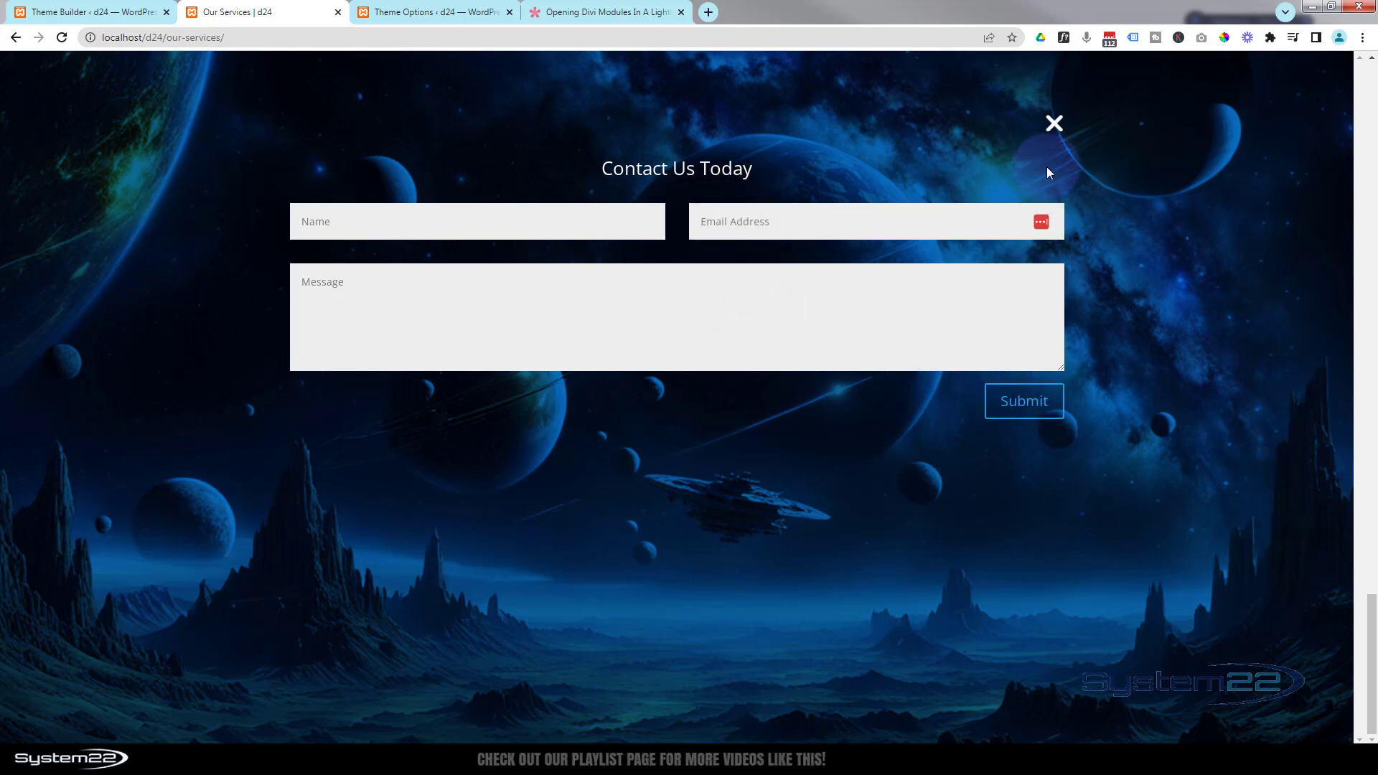
click(1055, 125)
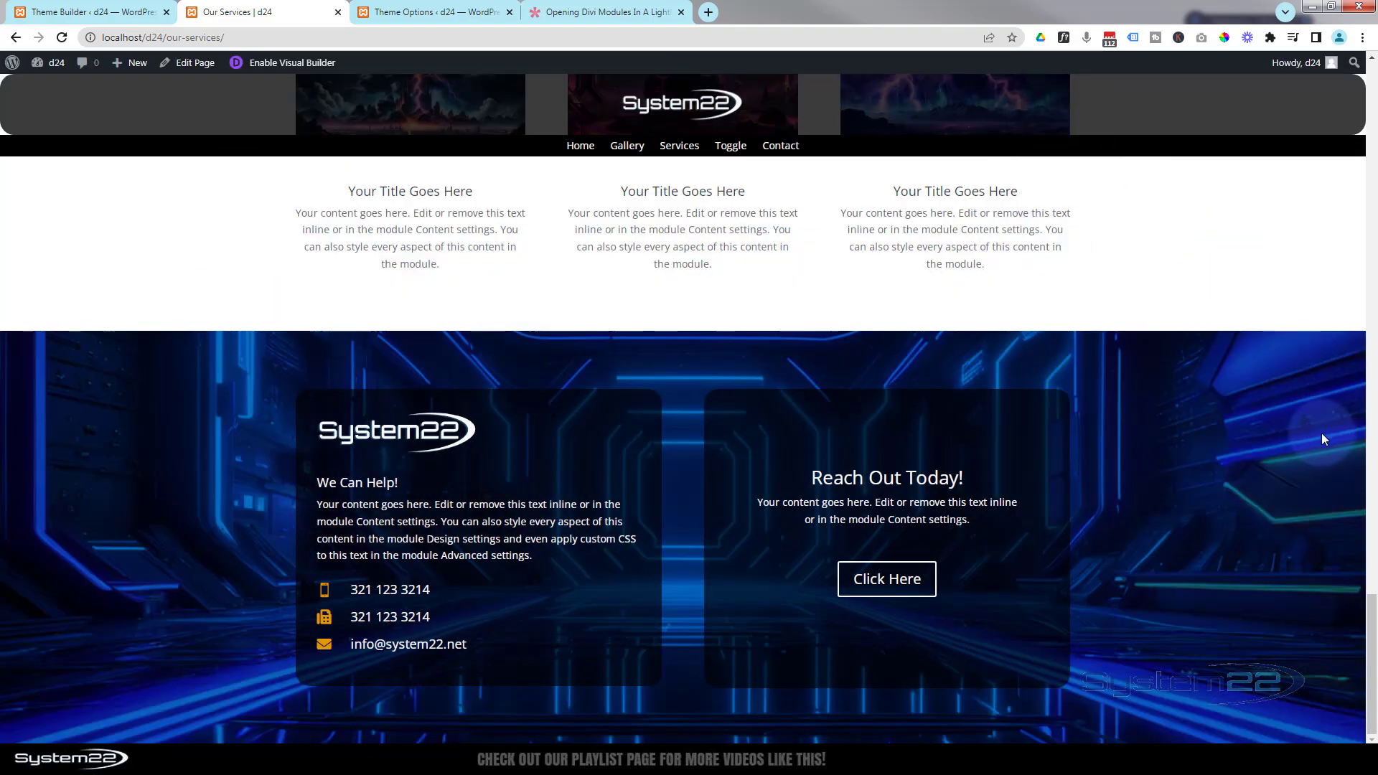
- Go to the Home page and open its footer's Click Here lightbox to test it
drag(1372, 643, 1369, 72)
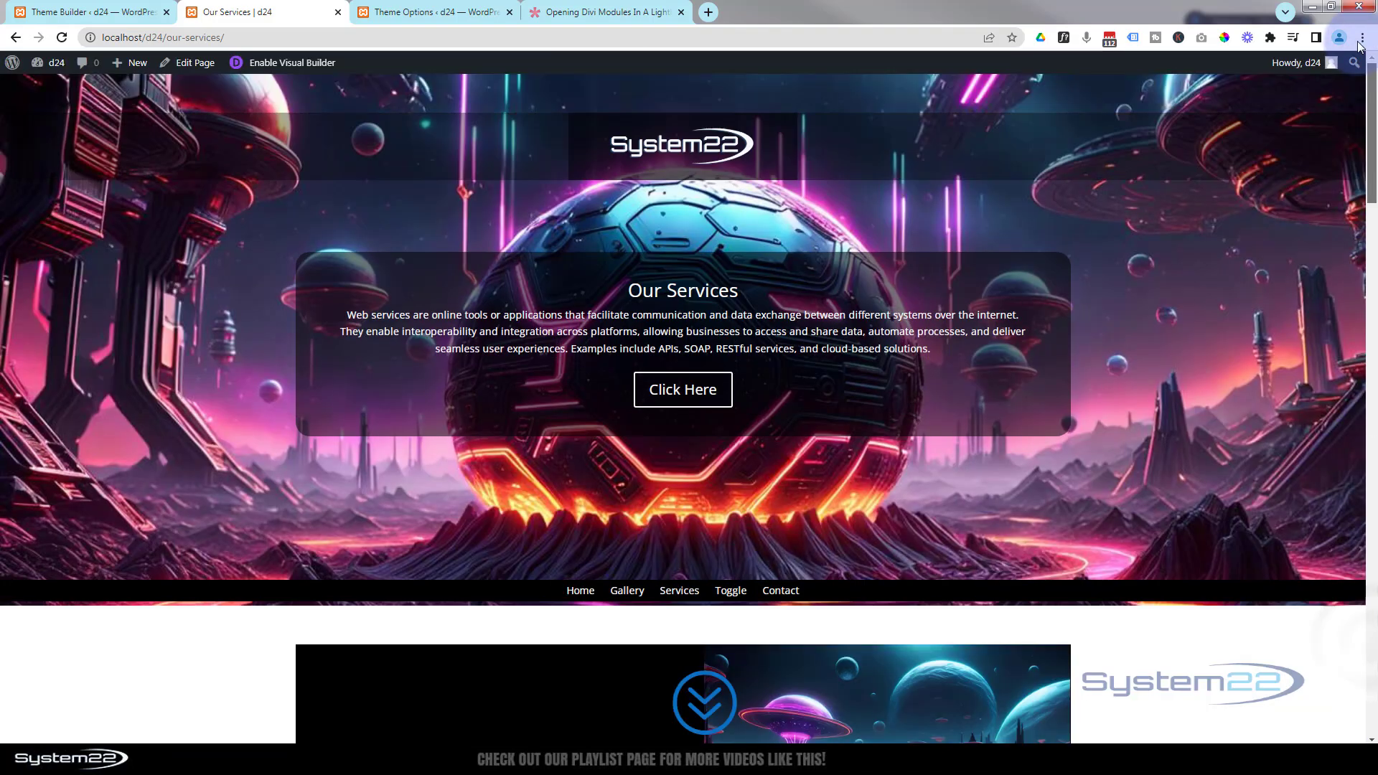
click(585, 607)
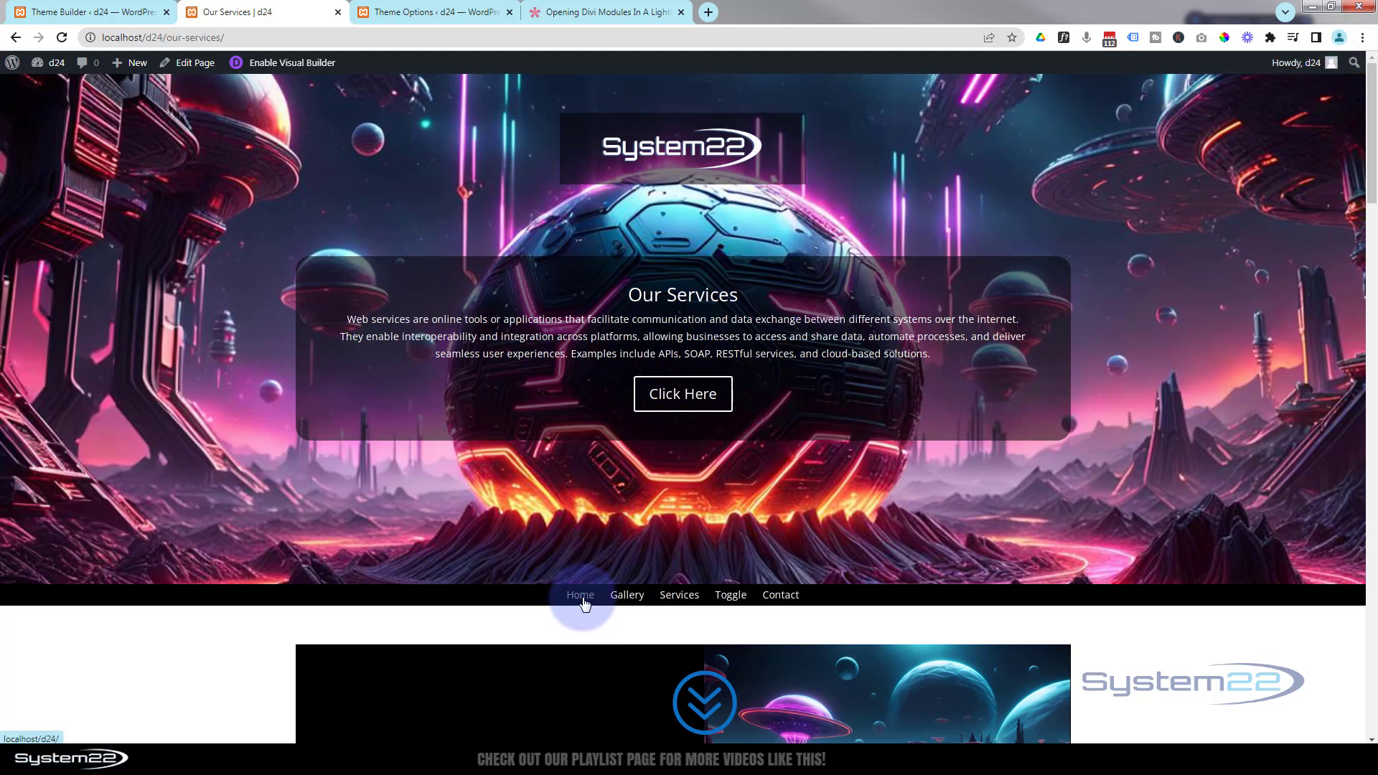
scroll(446, 311, down, 15)
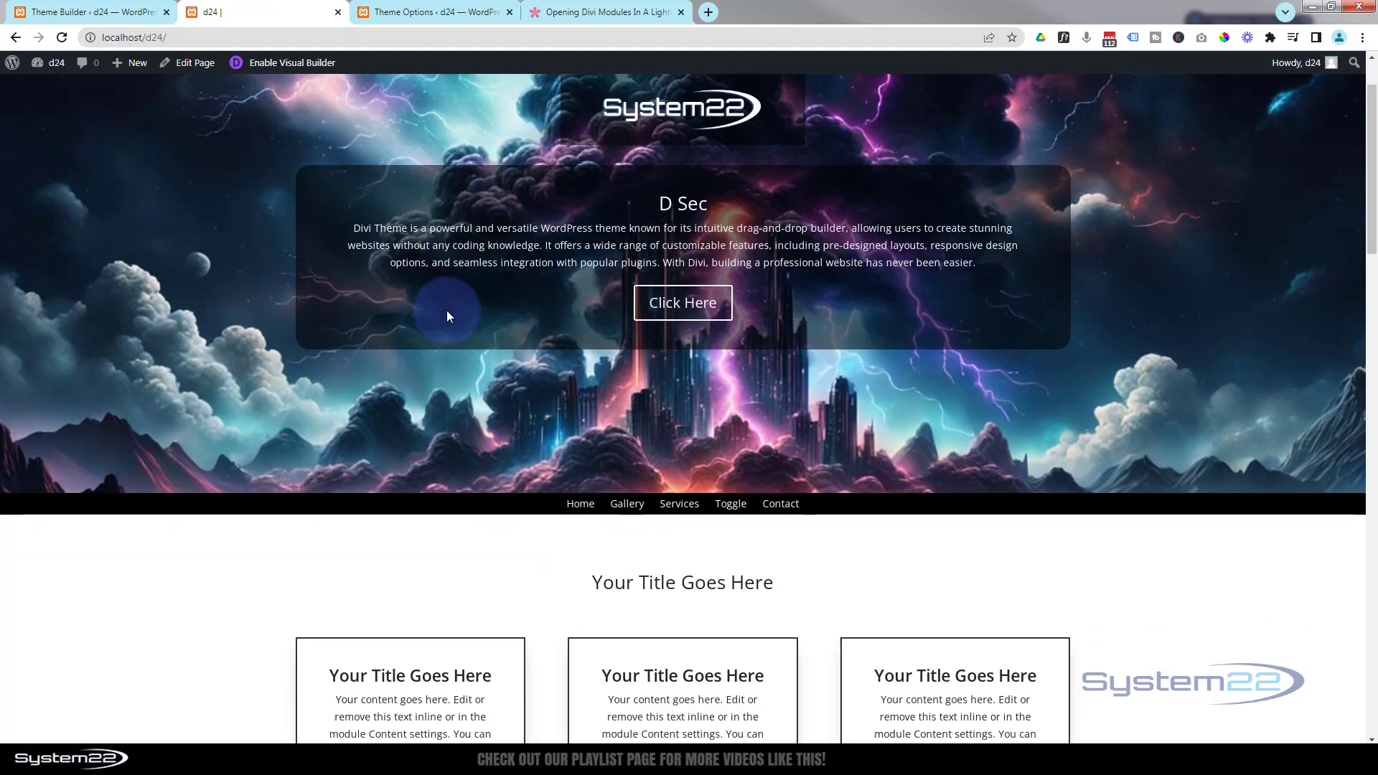
scroll(447, 310, down, 13)
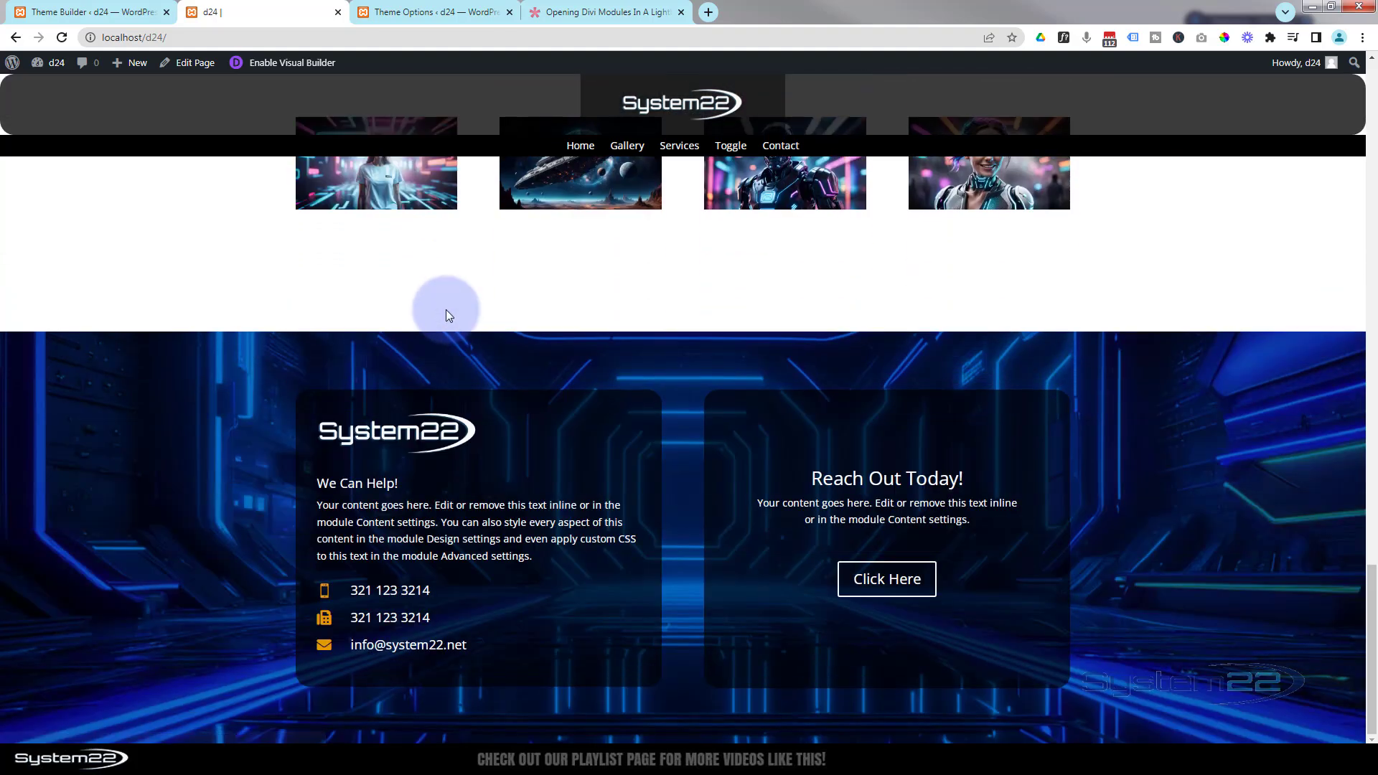
click(884, 583)
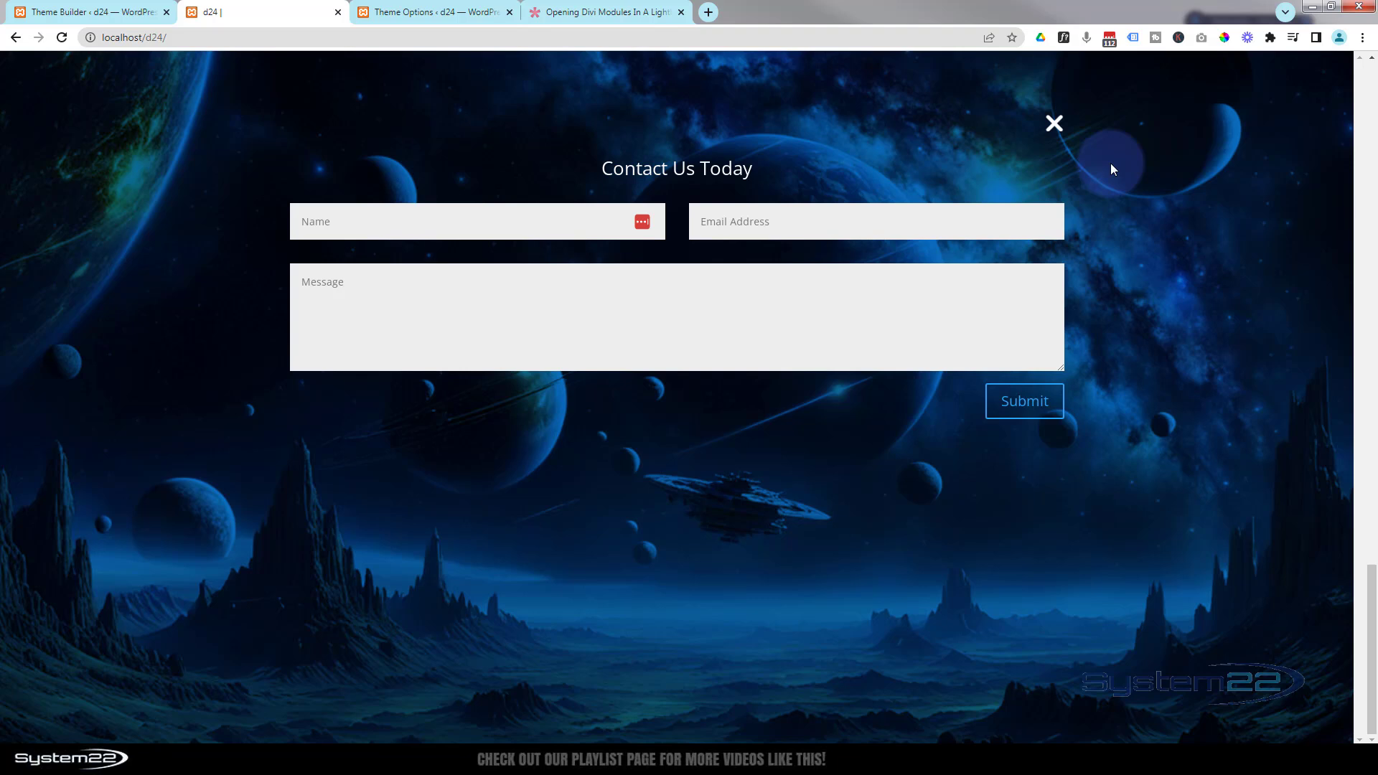
- In the Divi Theme Options custom CSS, change the lightbox closing icon's color to red and save the changes
click(429, 12)
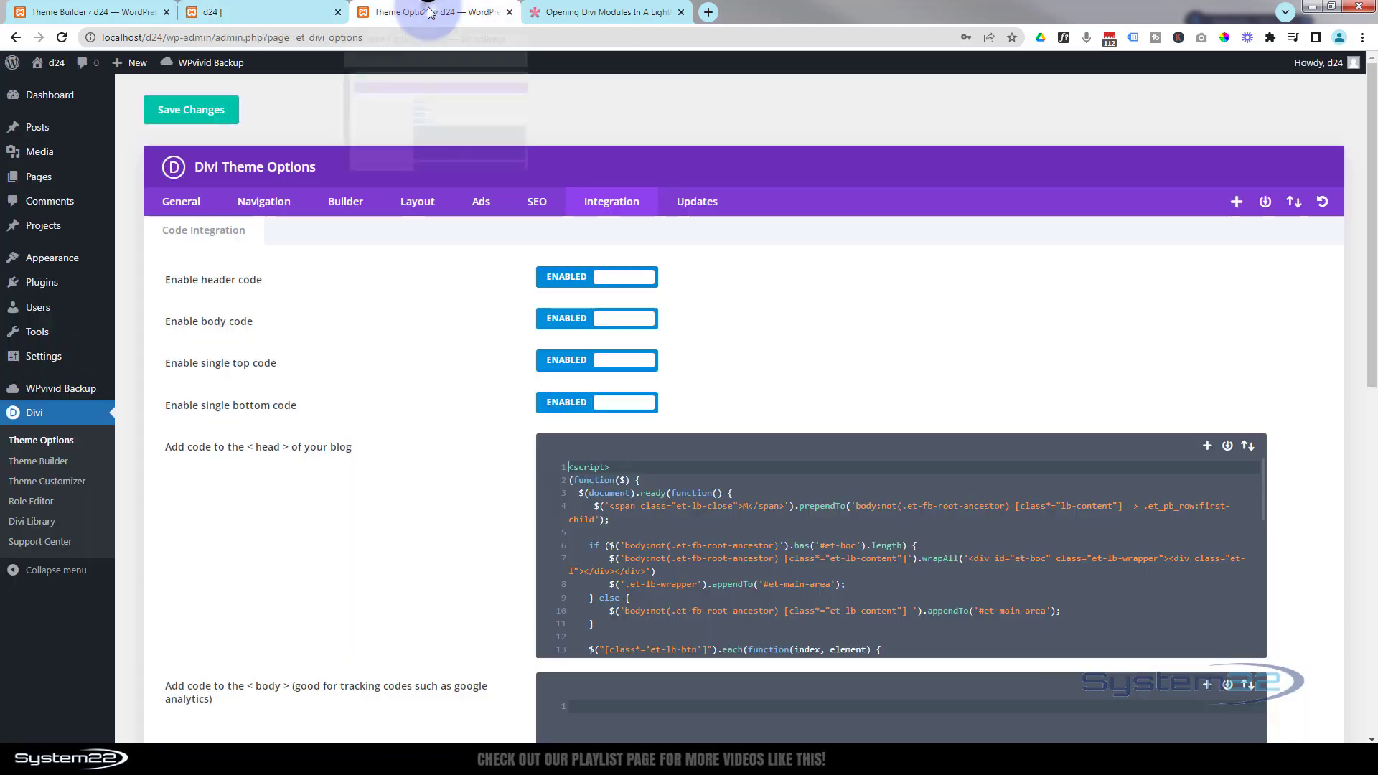
click(182, 208)
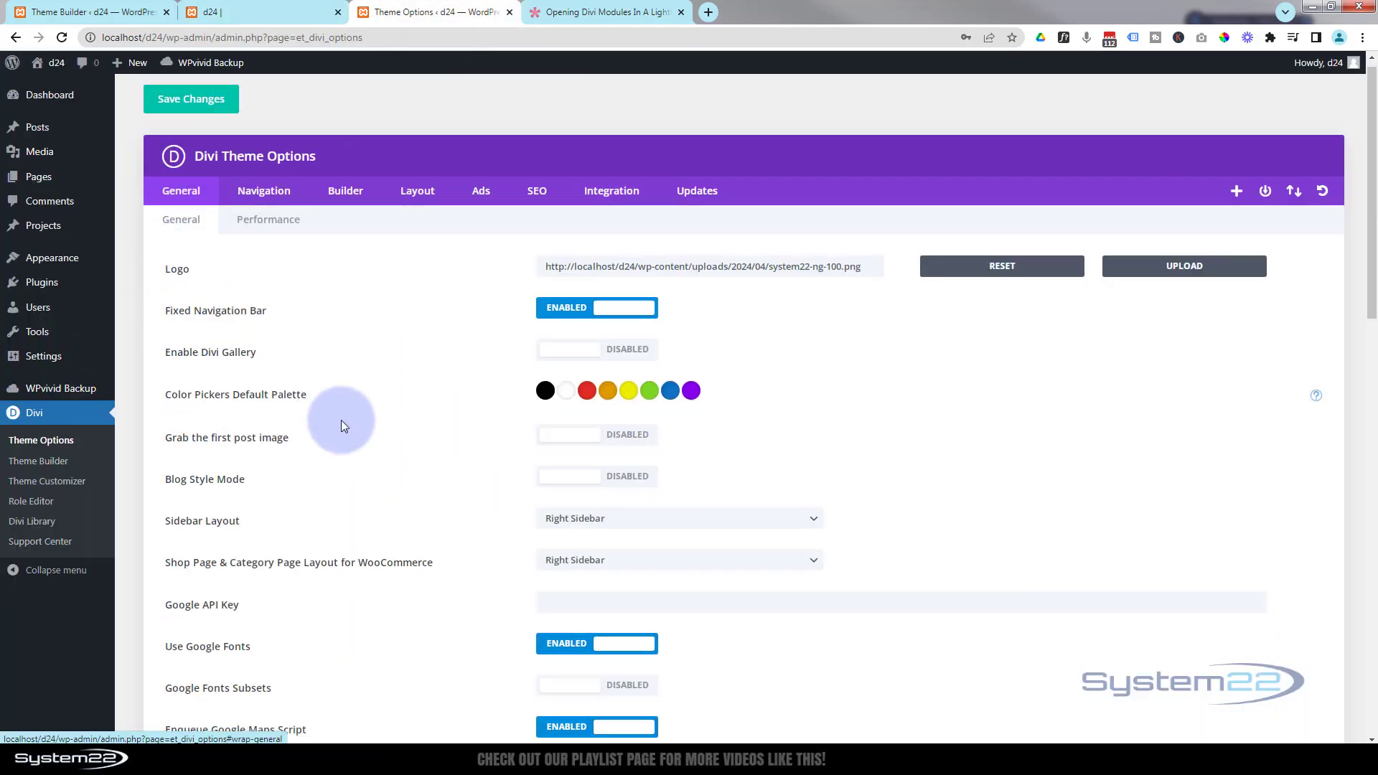
scroll(342, 420, down, 12)
scroll(343, 424, down, 4)
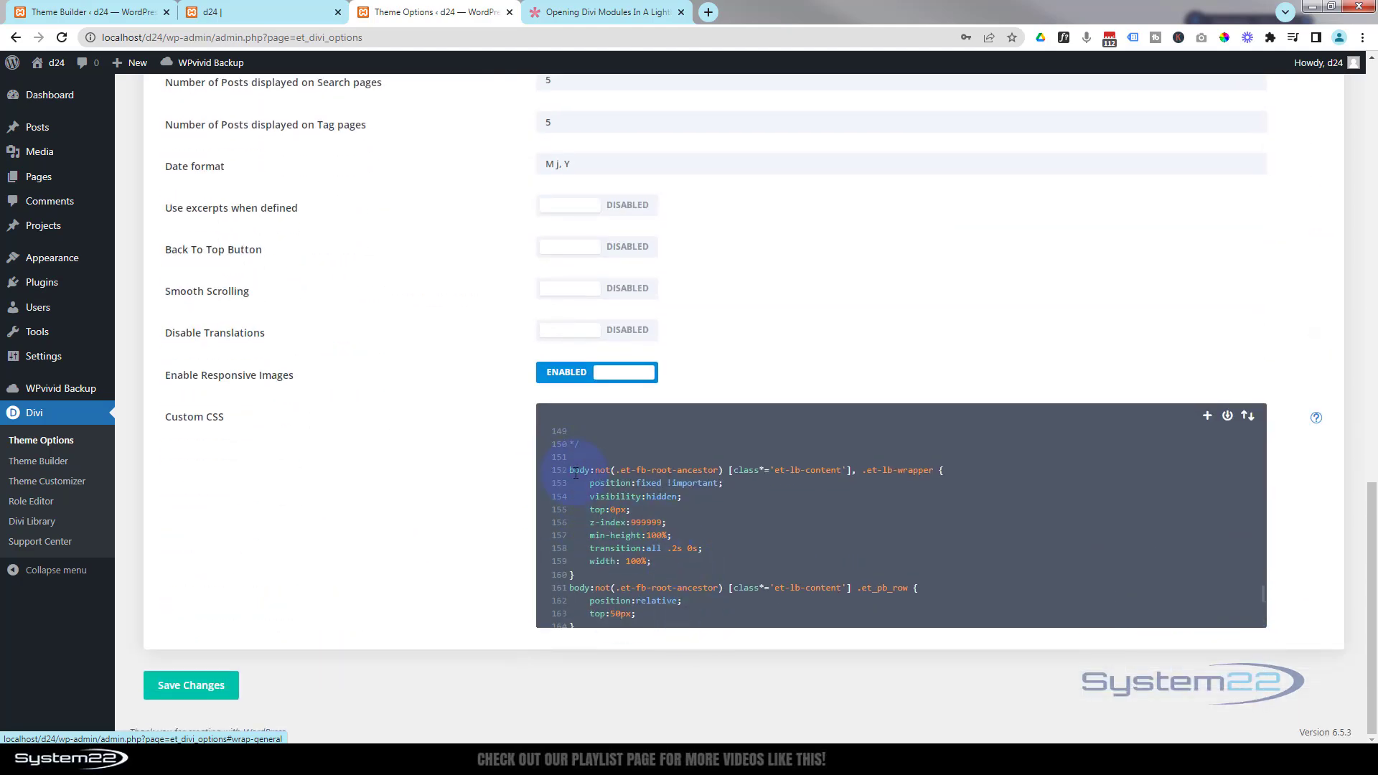
scroll(819, 509, down, 5)
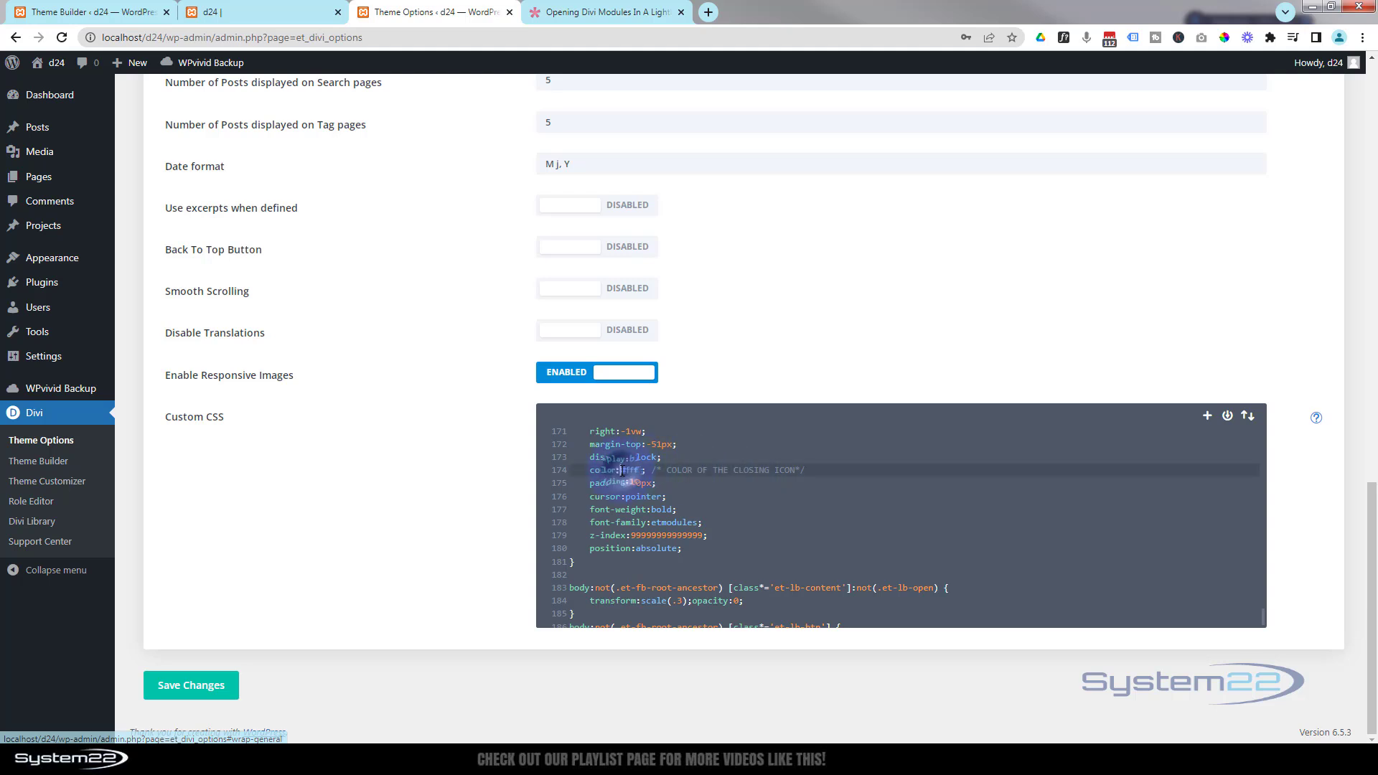
click(642, 472)
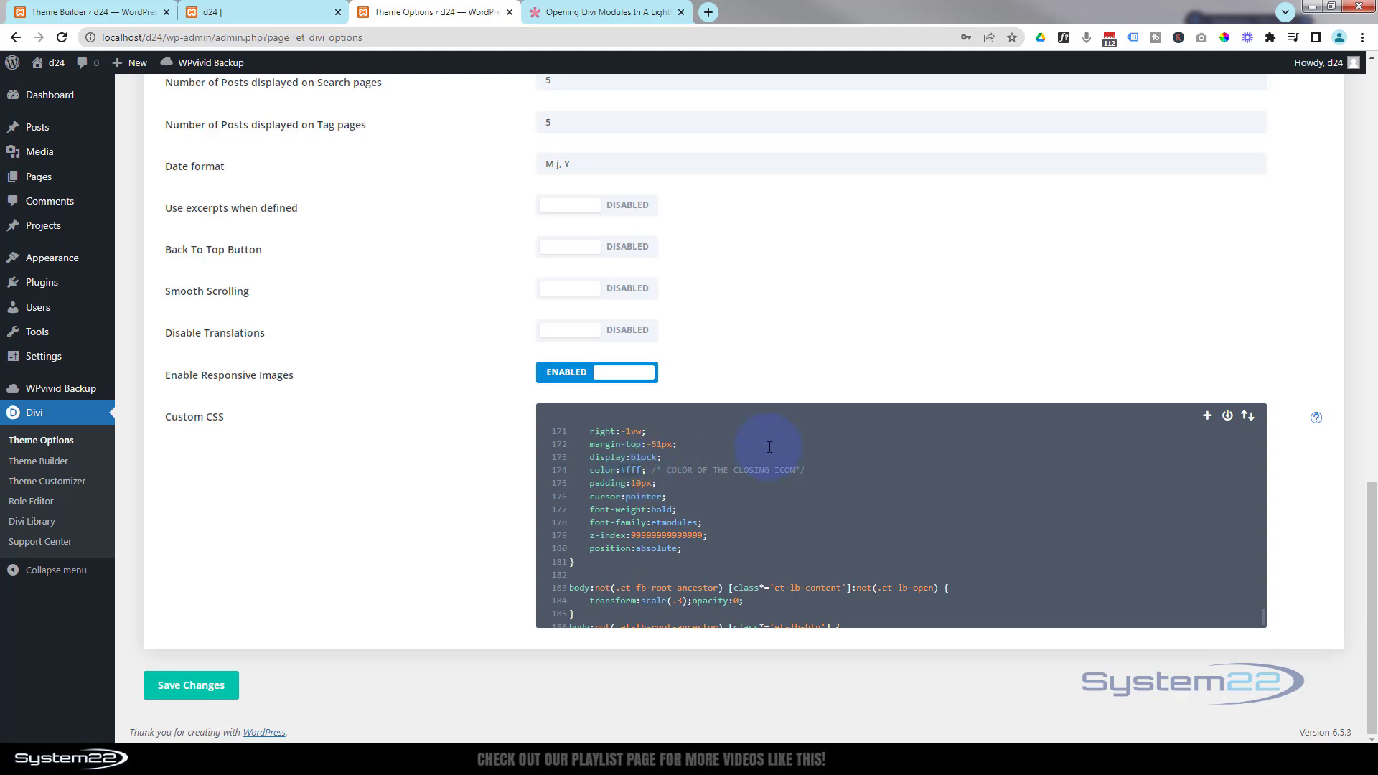
key(BackSpace)
key(BackSpace)
key(BackSpace)
key(BackSpace)
text(red)
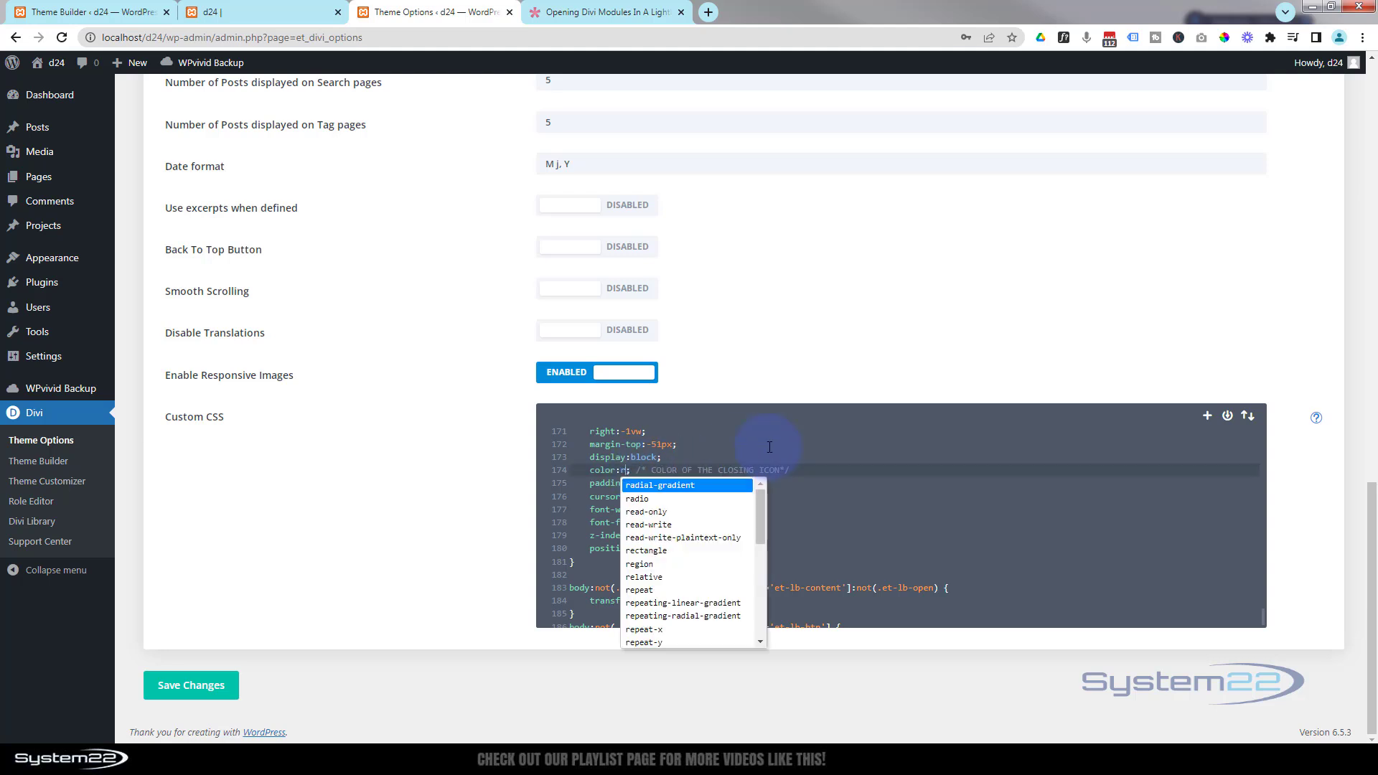
click(744, 486)
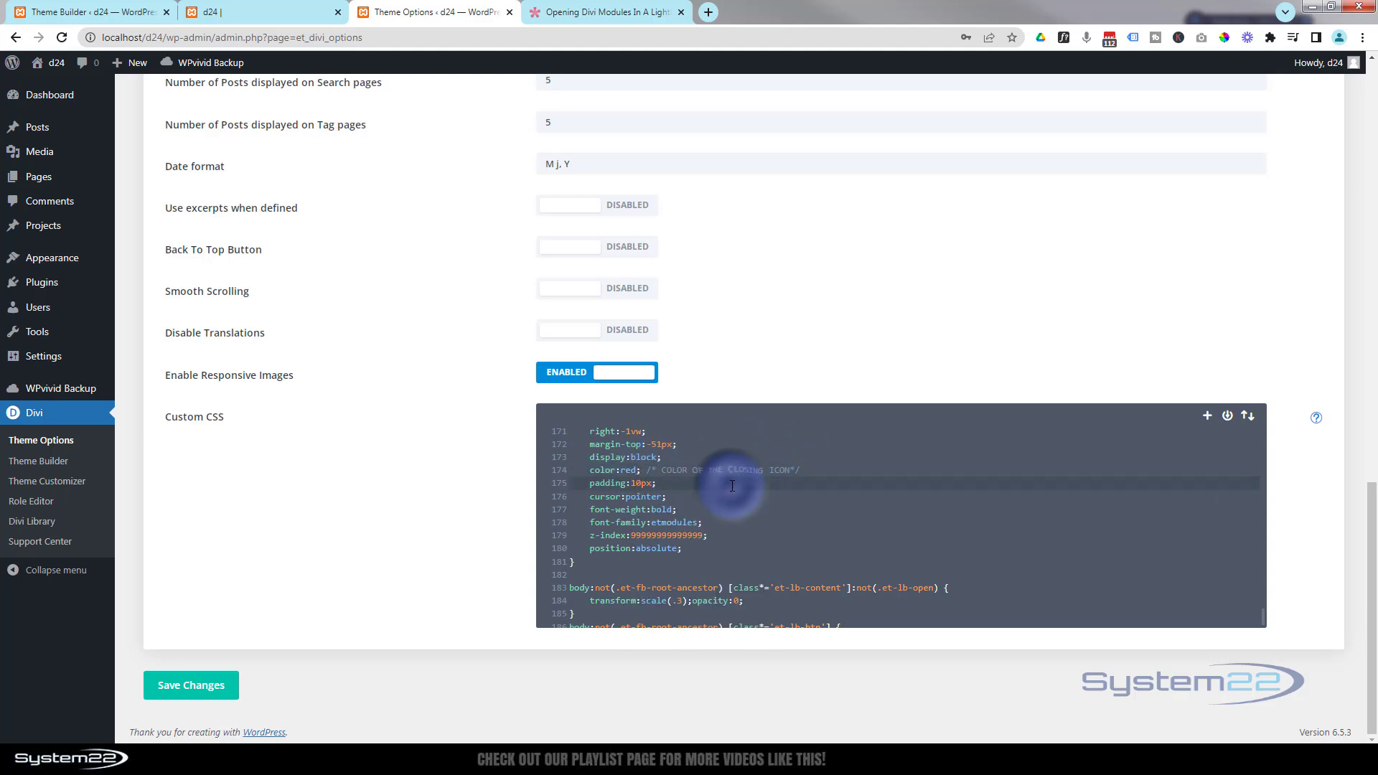
click(201, 687)
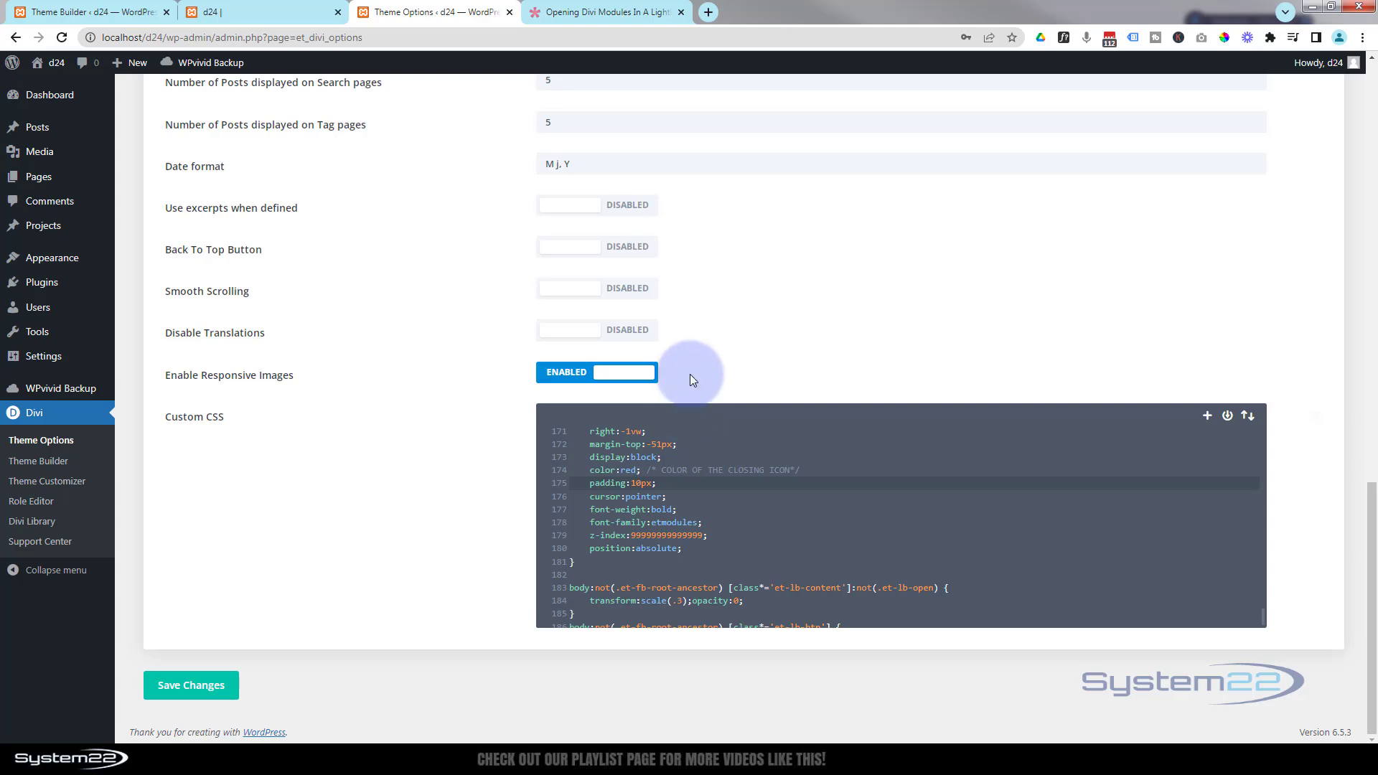
- Reload the Home page and open and close the footer's Click Here lightbox to check the close icon
click(260, 10)
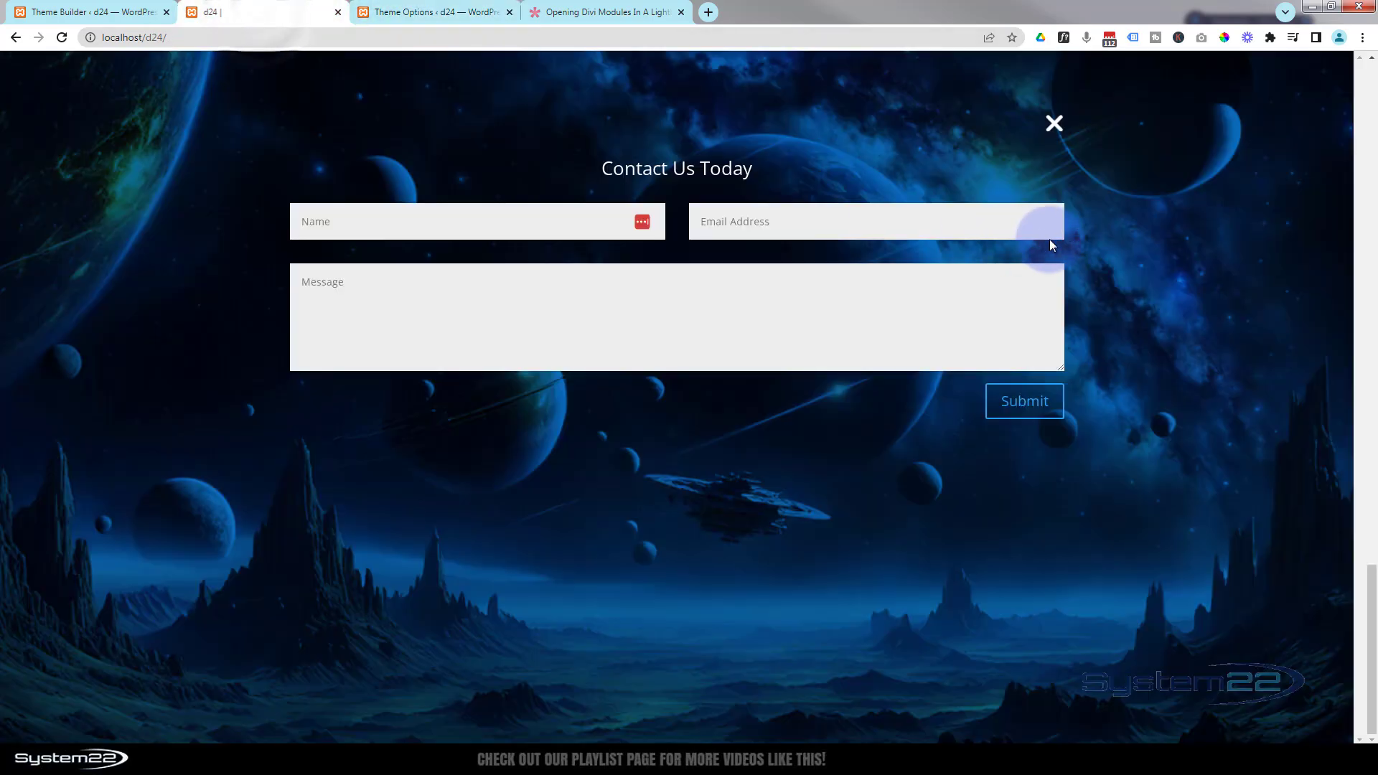
click(1055, 125)
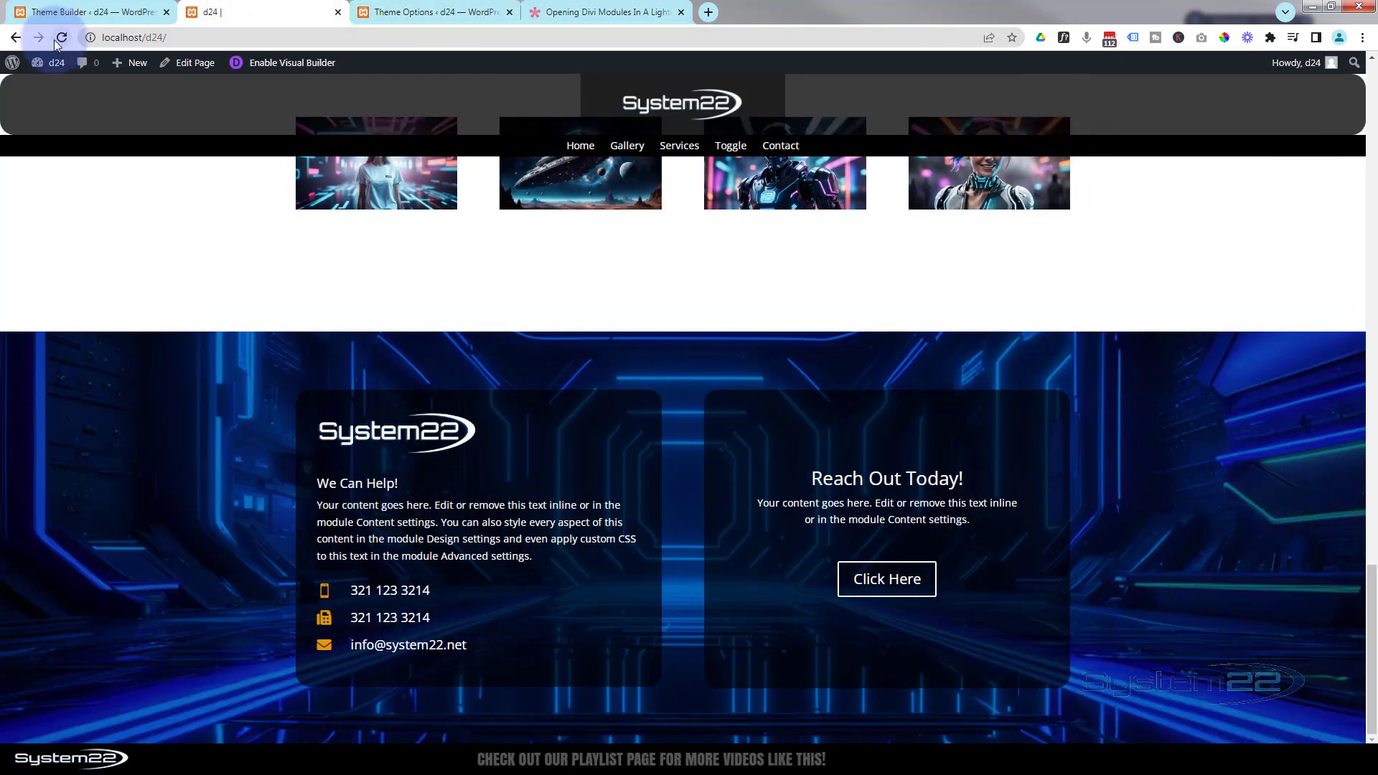
click(62, 40)
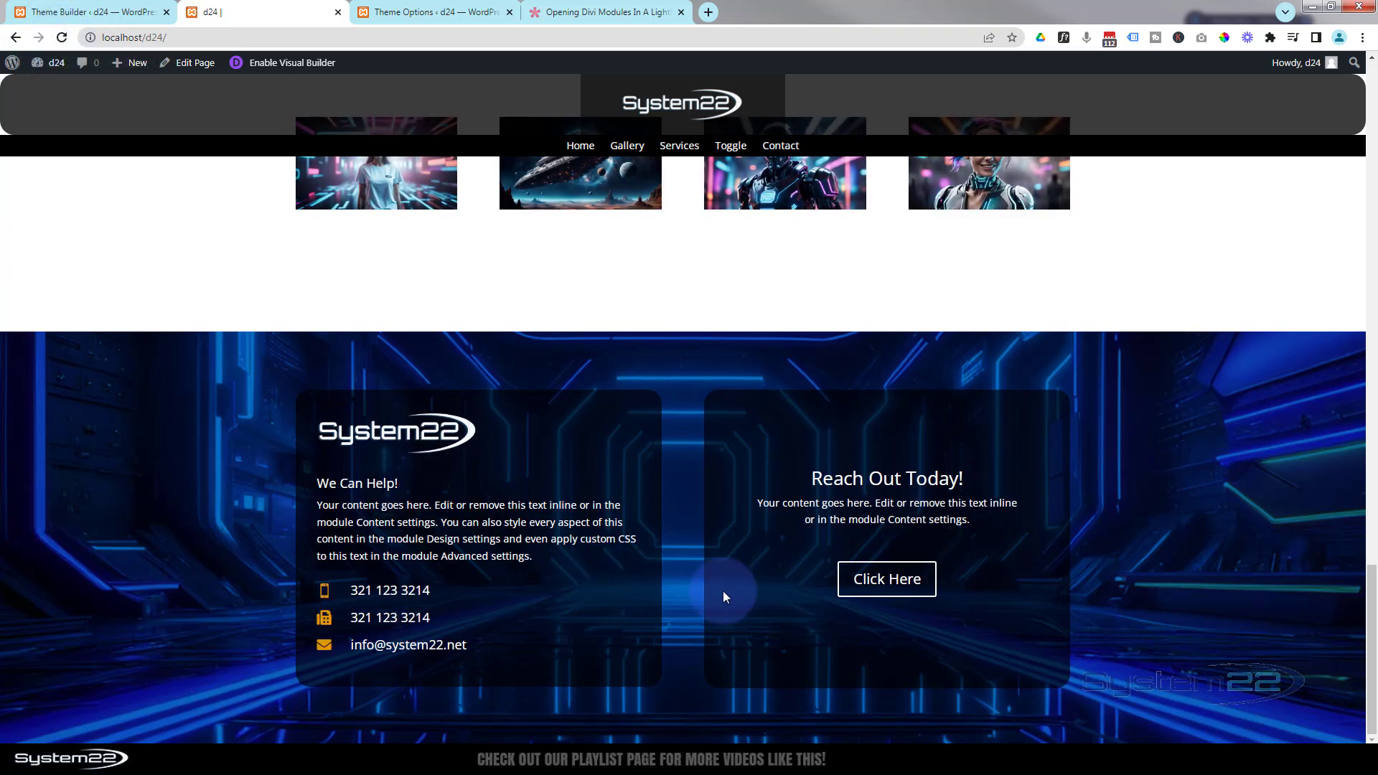
click(876, 593)
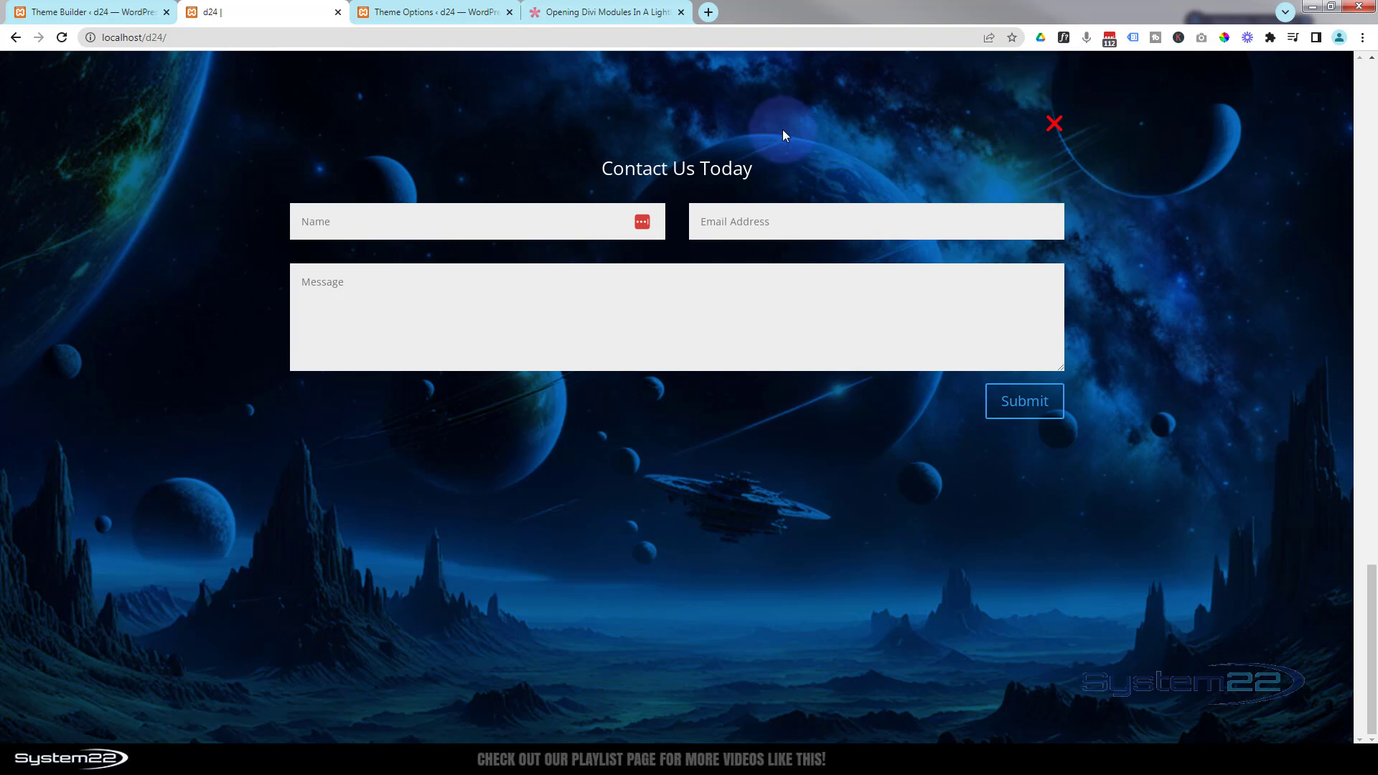
click(1053, 127)
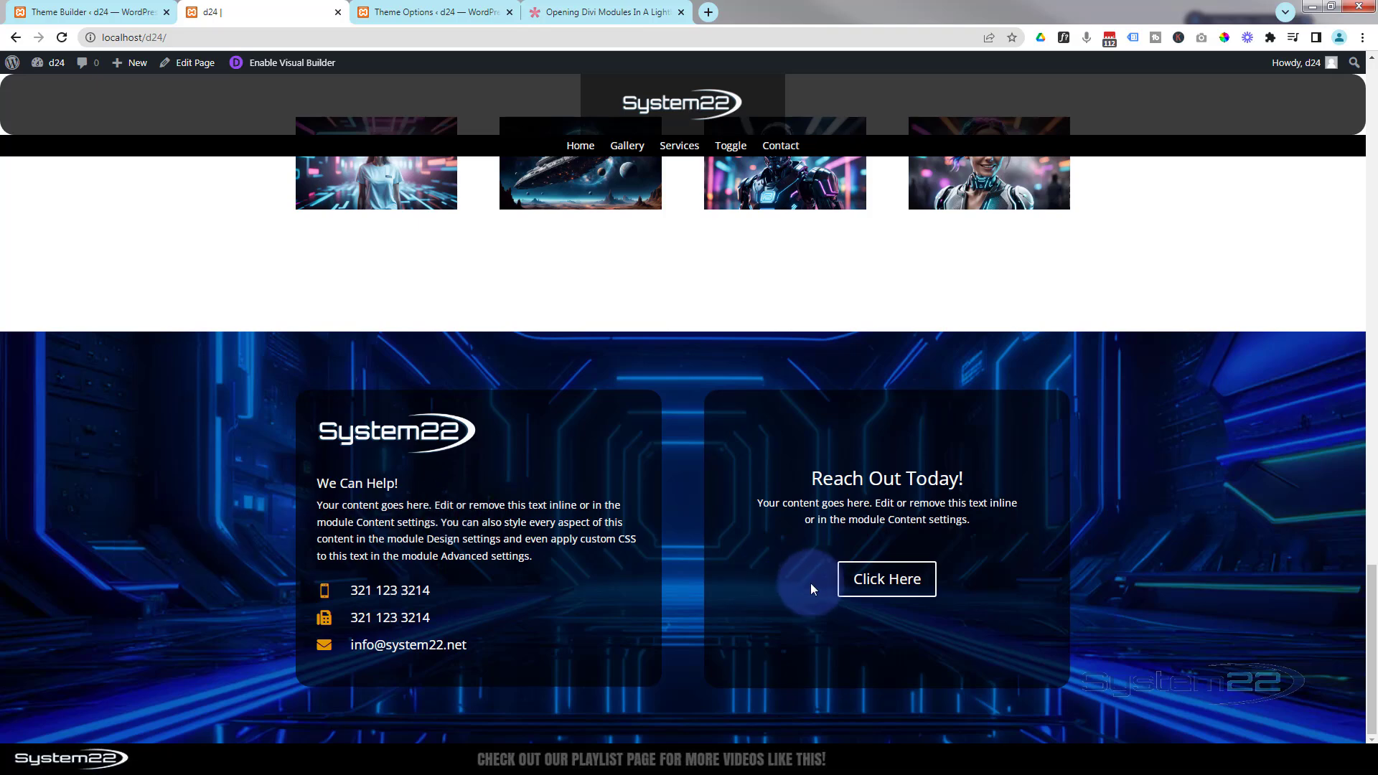
click(873, 578)
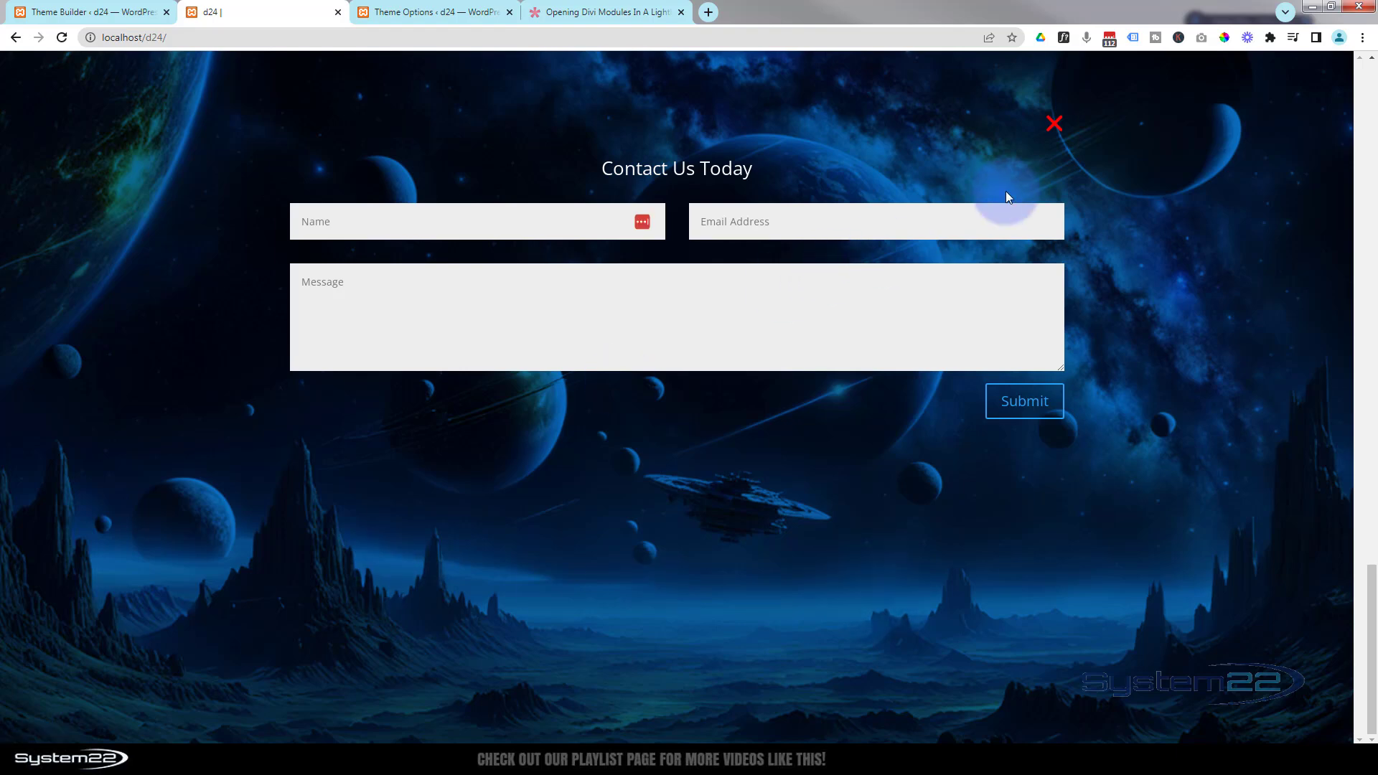
click(1055, 124)
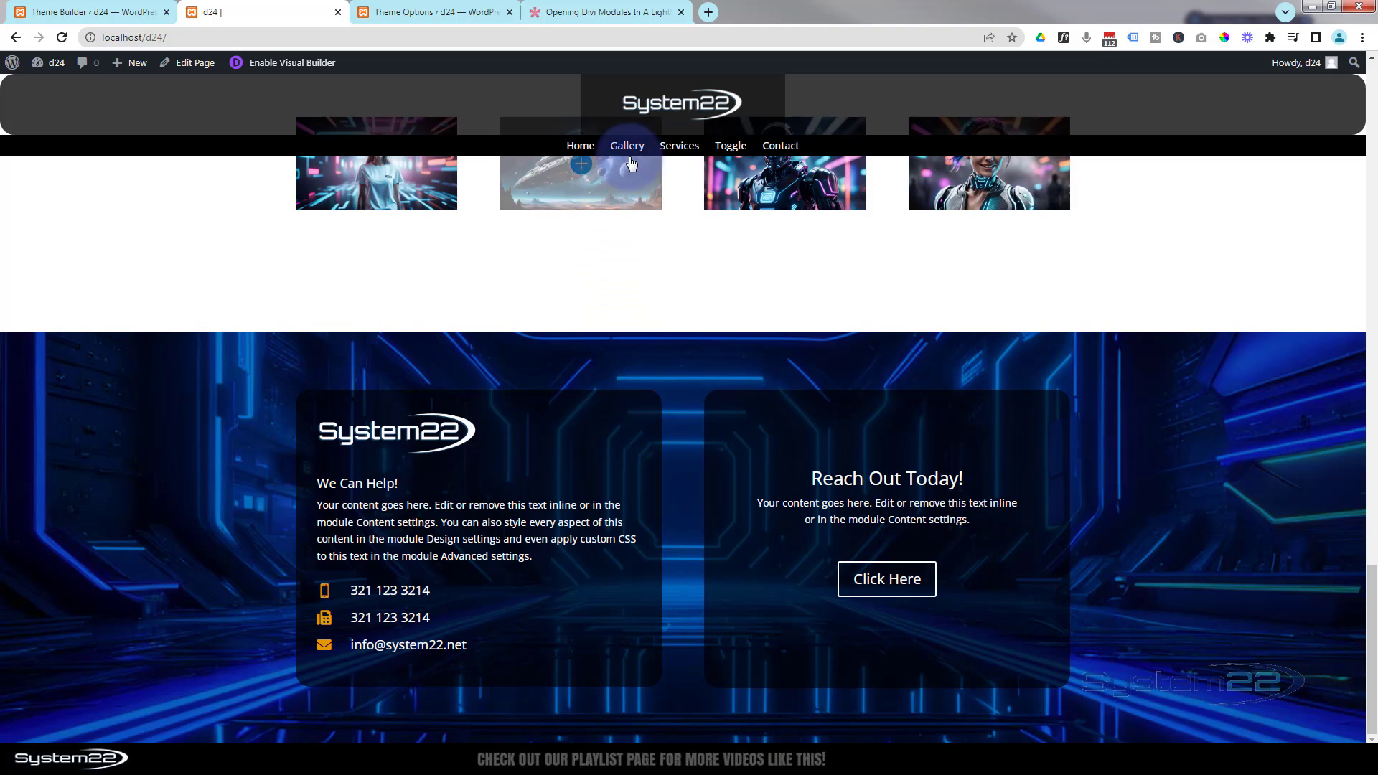
- Go to the Our Services page and open and close its footer's Click Here lightbox to test it
click(676, 151)
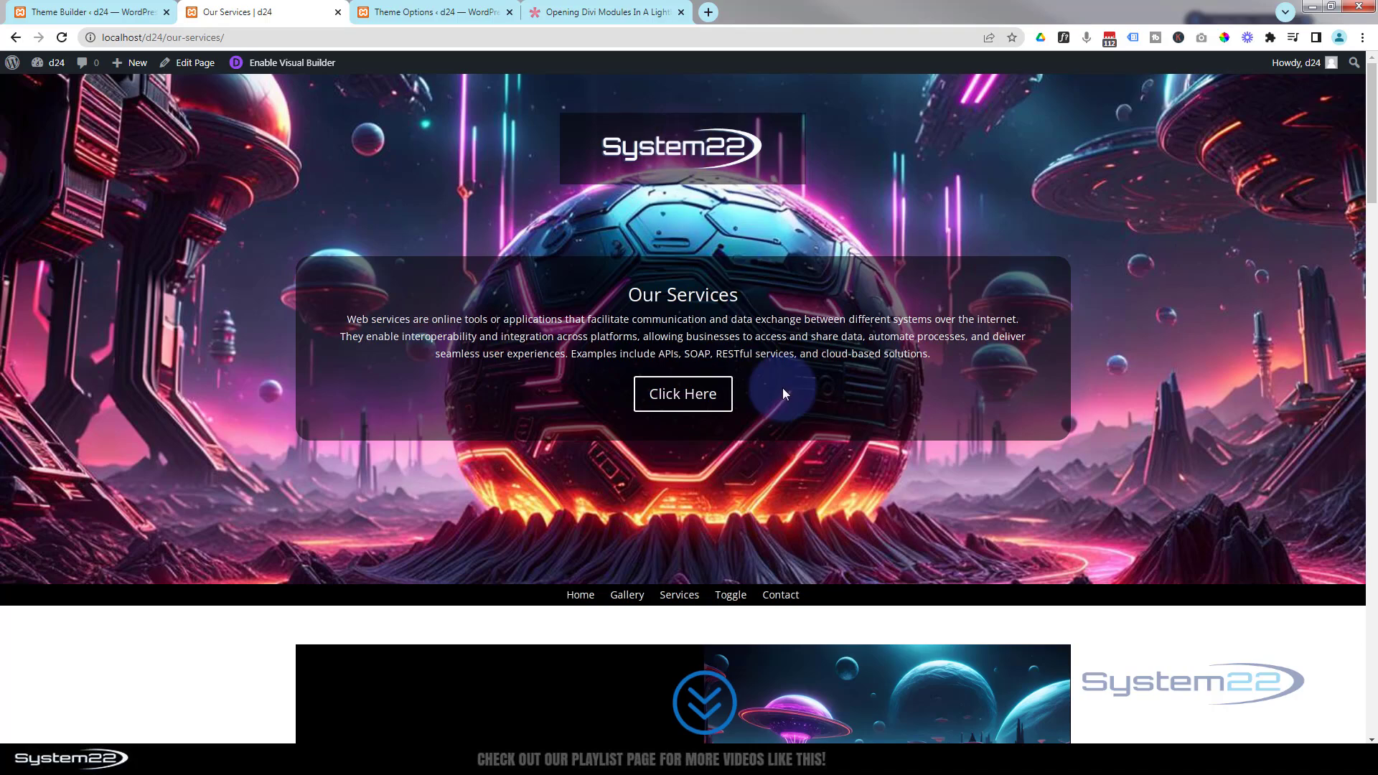
scroll(781, 495, down, 9)
scroll(781, 496, down, 15)
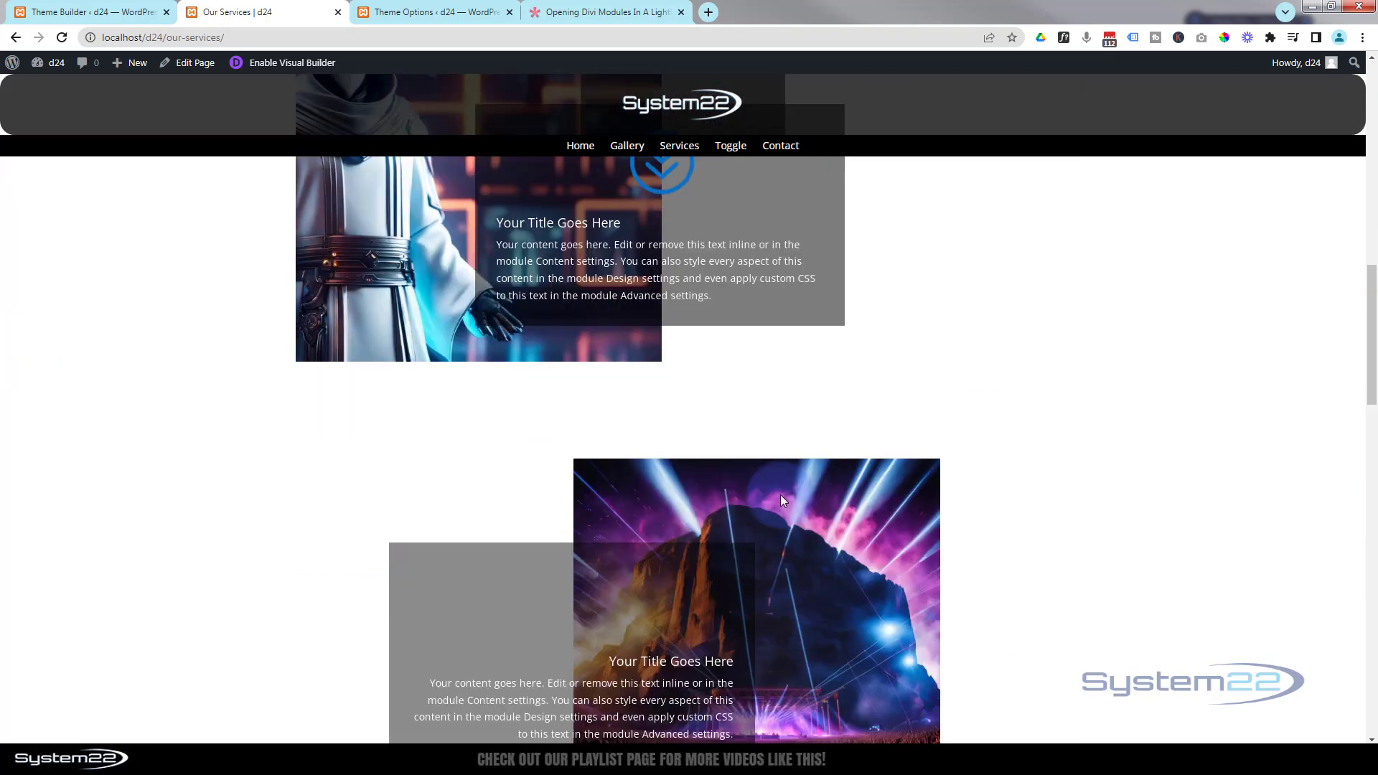
scroll(781, 495, down, 12)
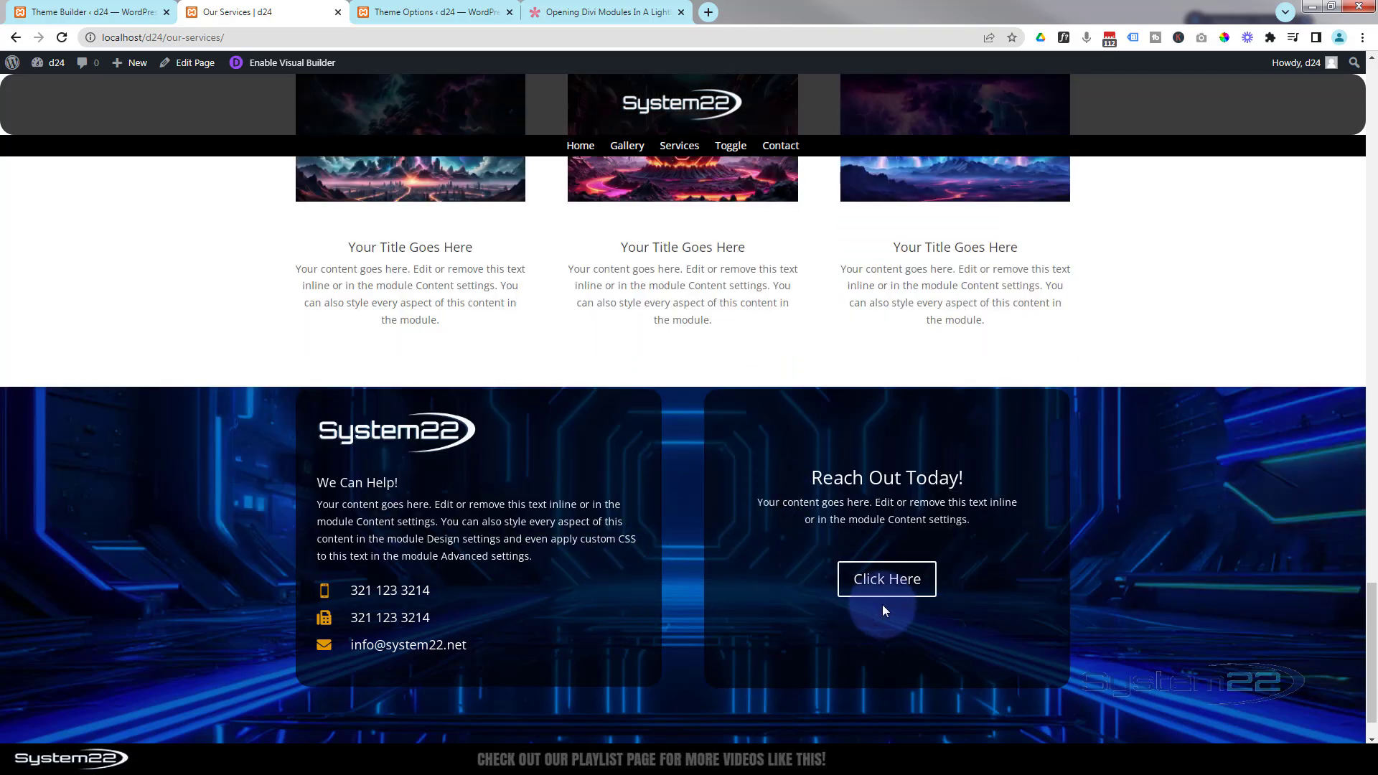
click(890, 580)
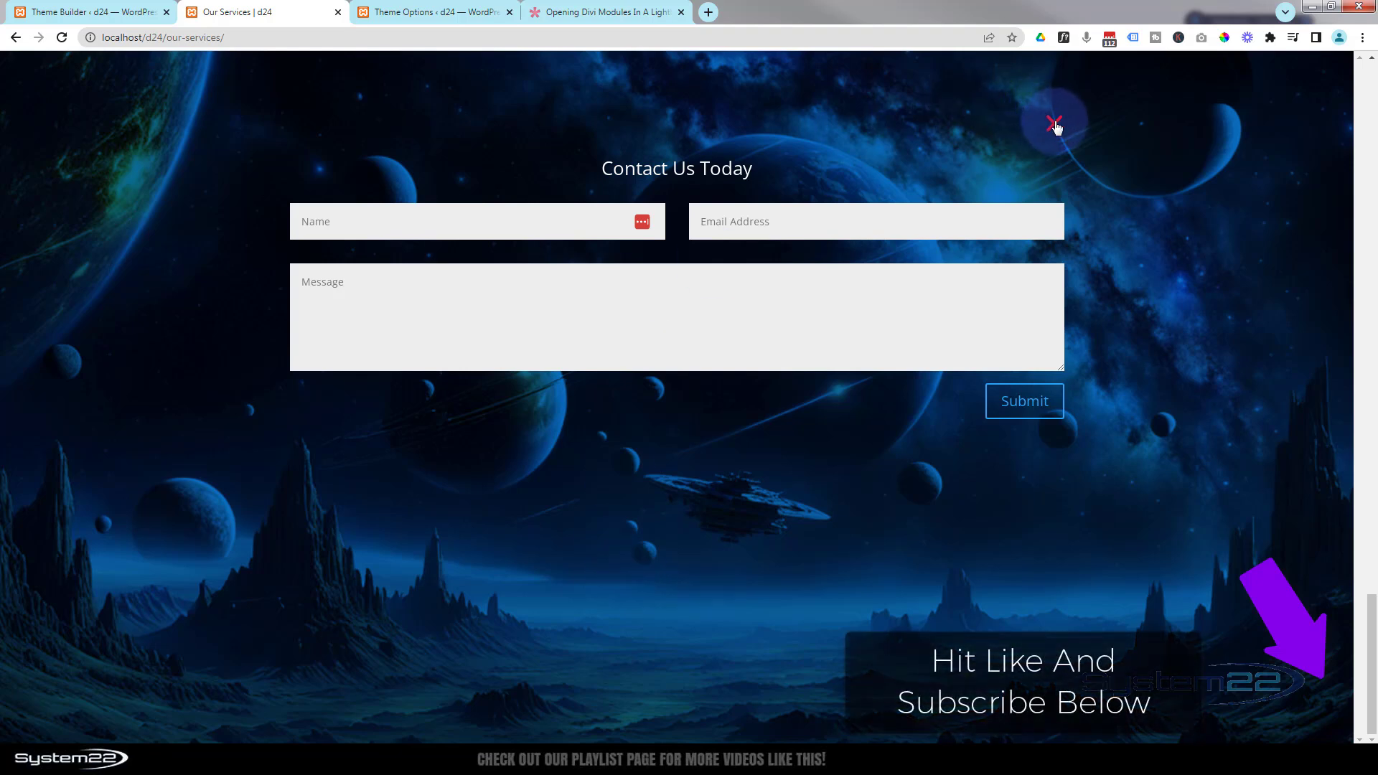
click(1055, 125)
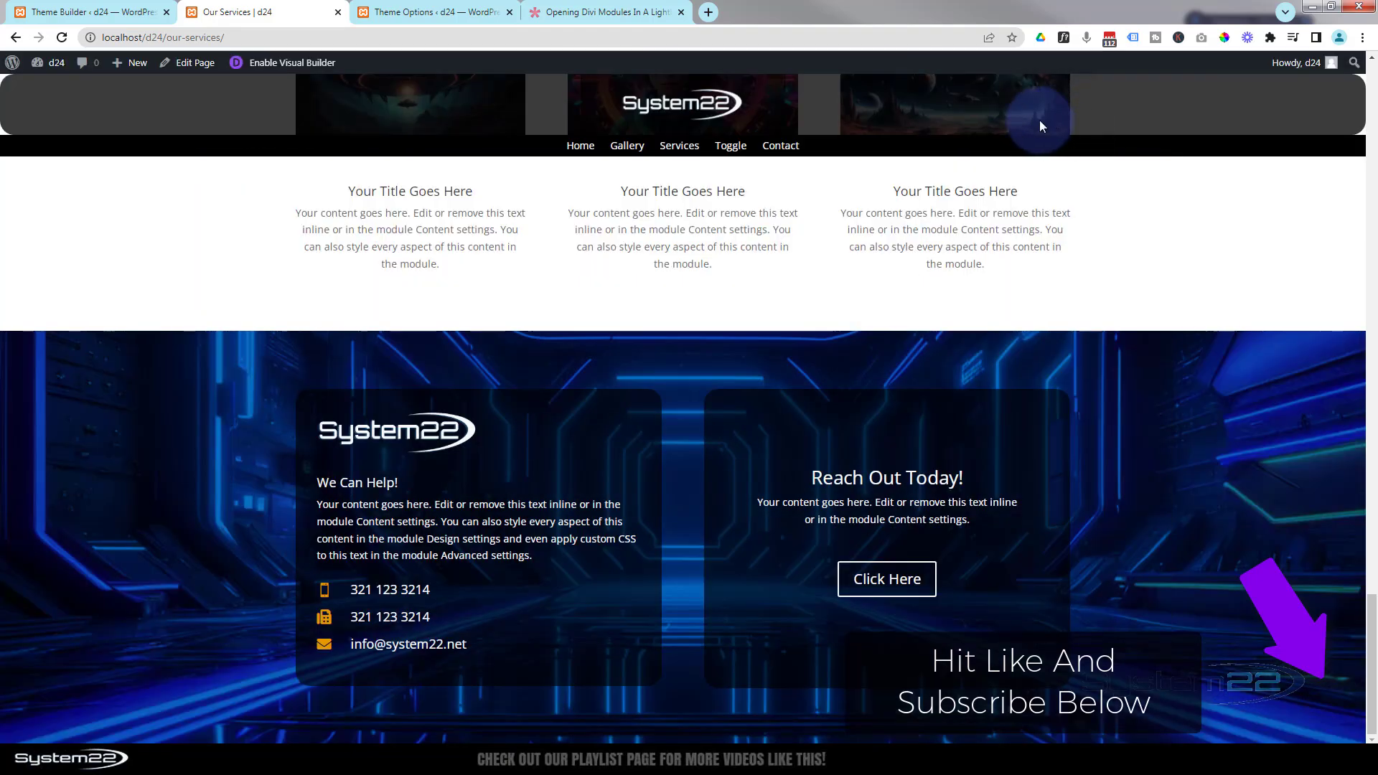
click(890, 585)
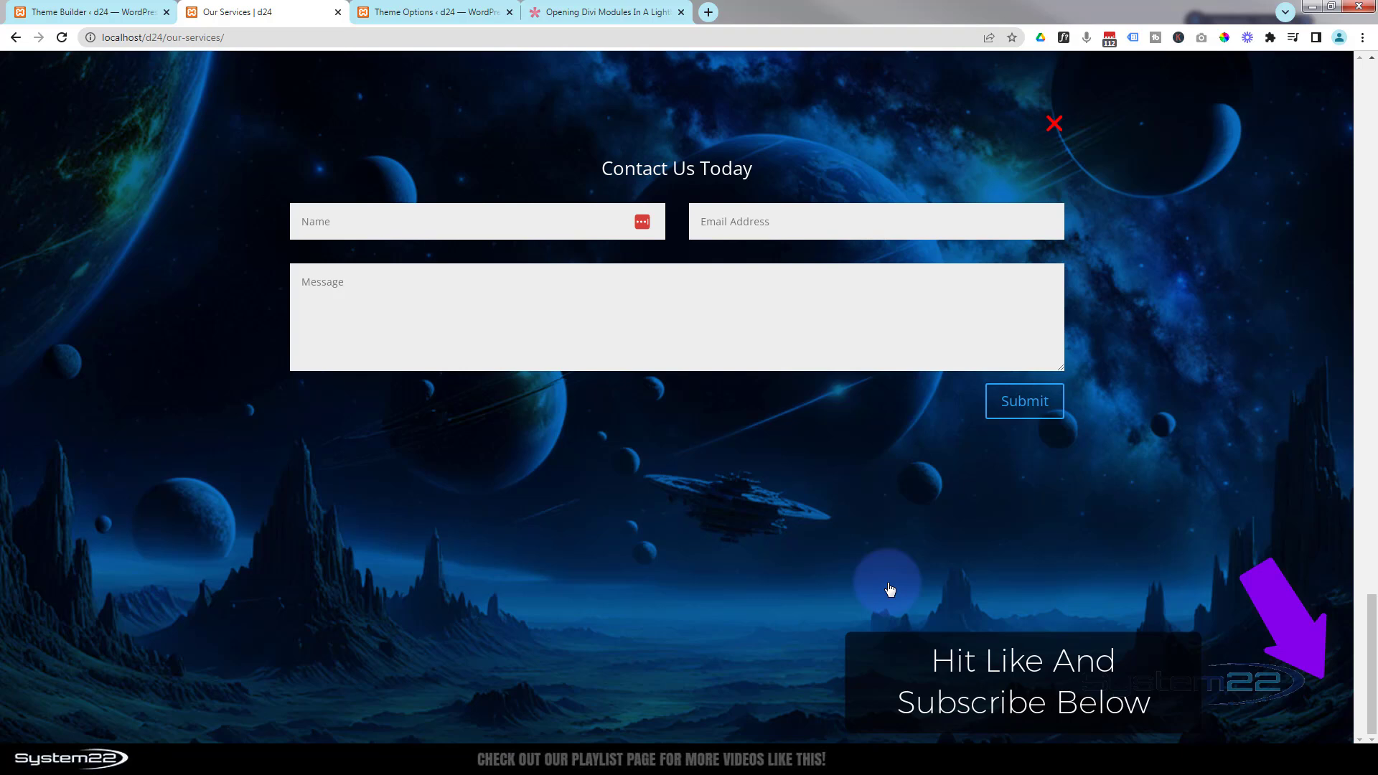
click(1053, 124)
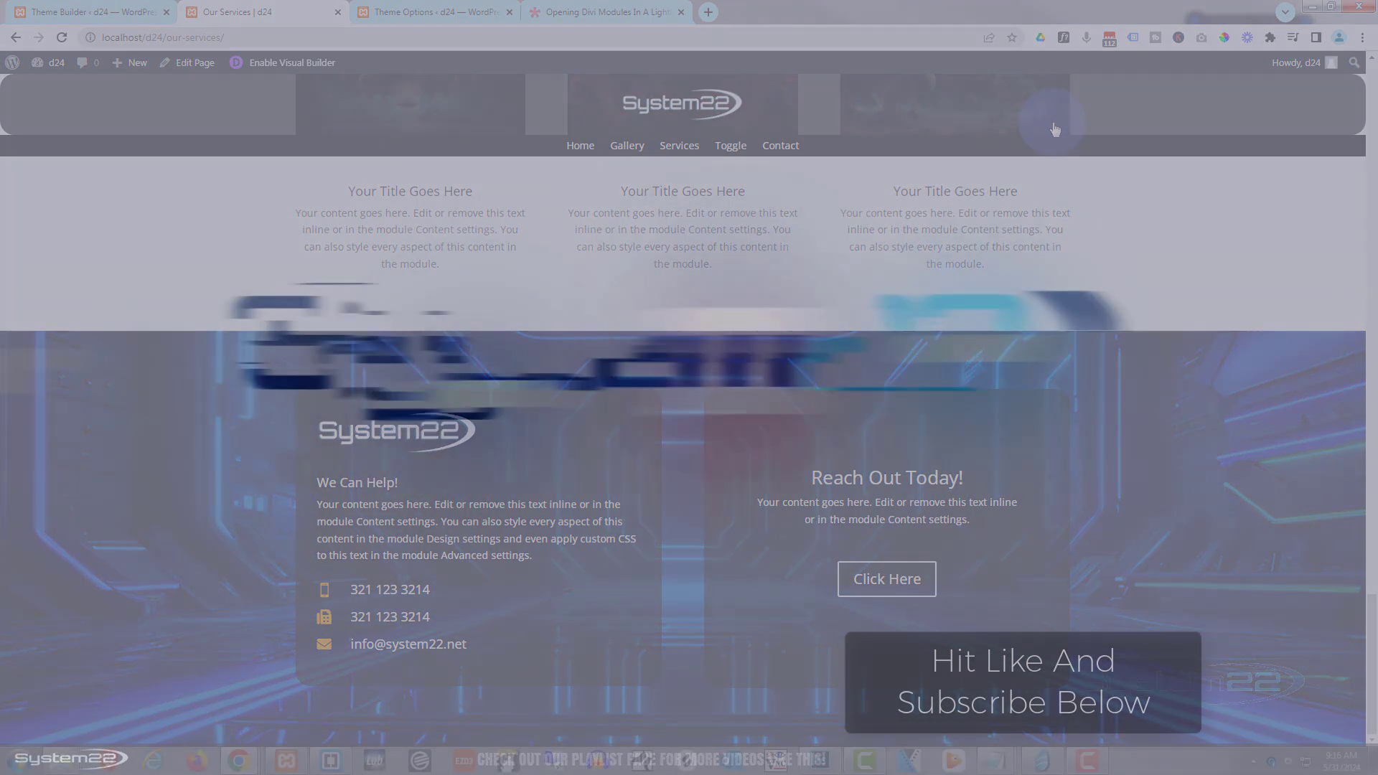